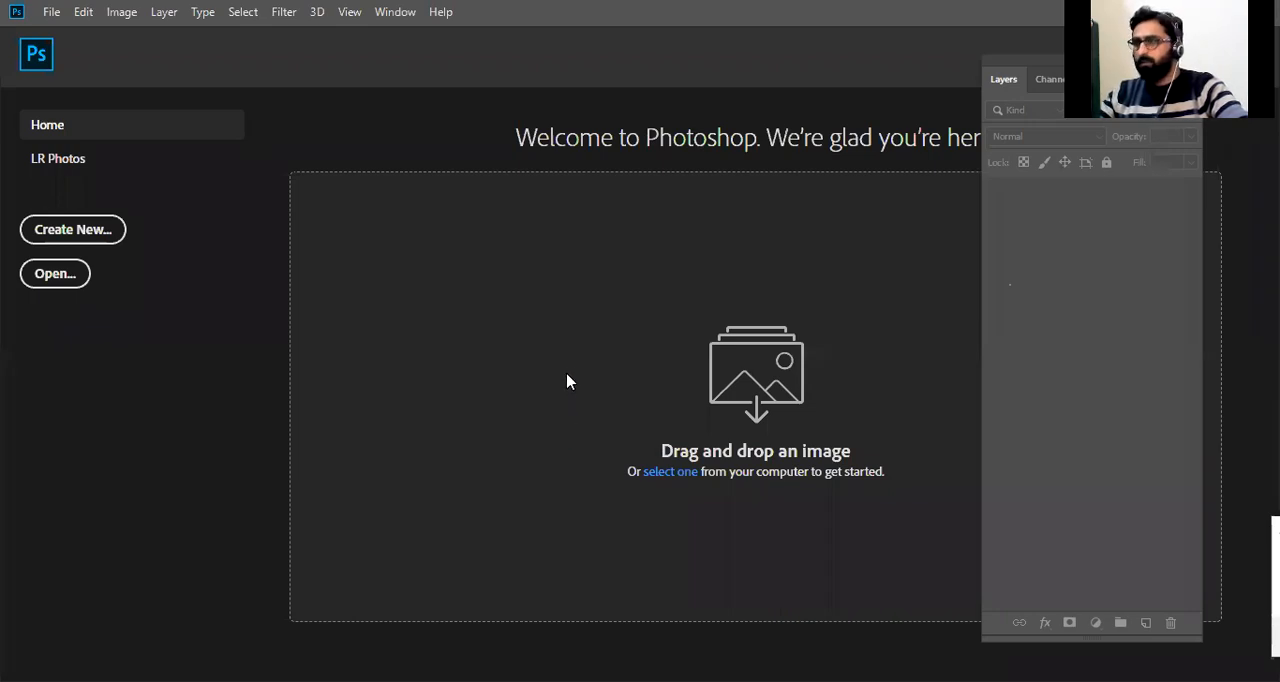
{"action": "left_click", "coordinate": [49, 12]}
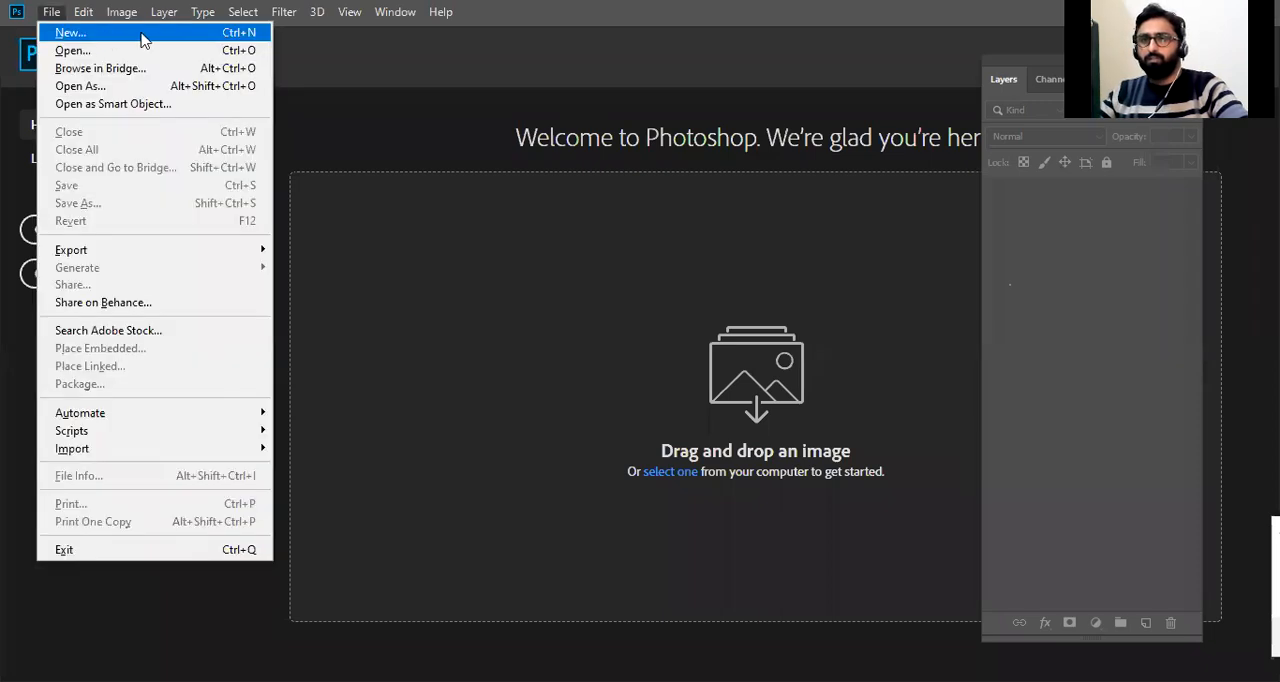
{"action": "left_click", "coordinate": [80, 33]}
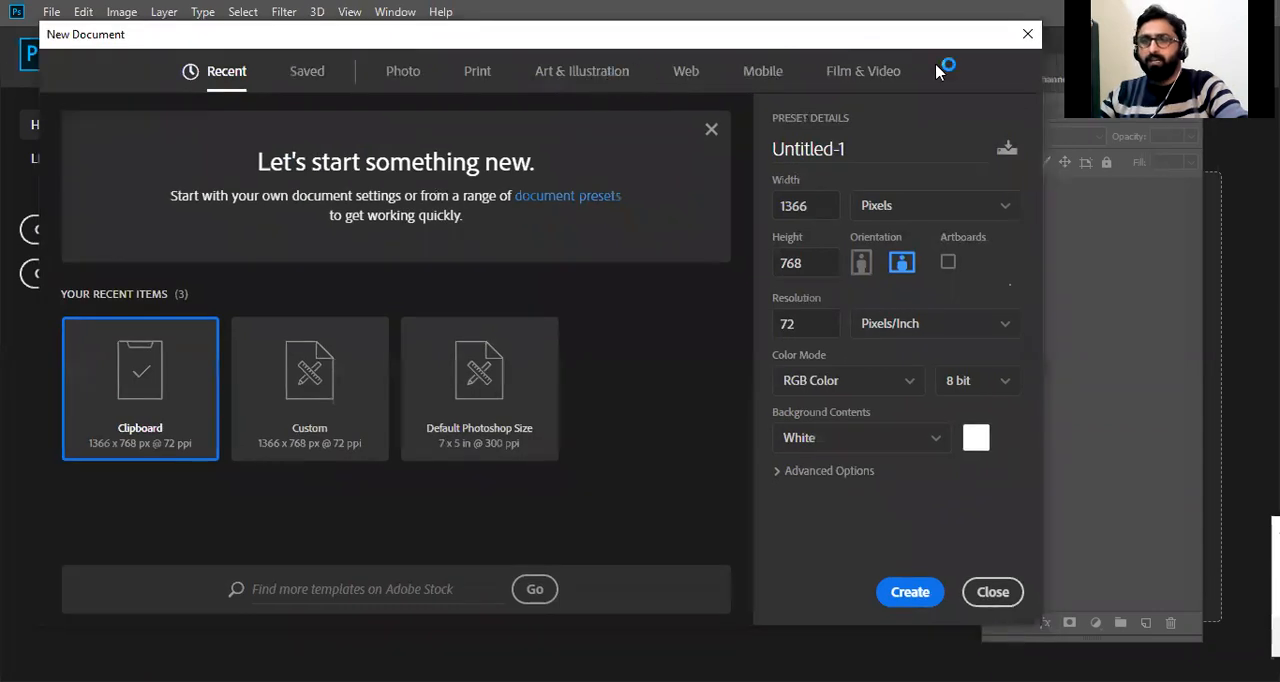
{"action": "left_click", "coordinate": [994, 591]}
{"action": "left_click", "coordinate": [52, 12]}
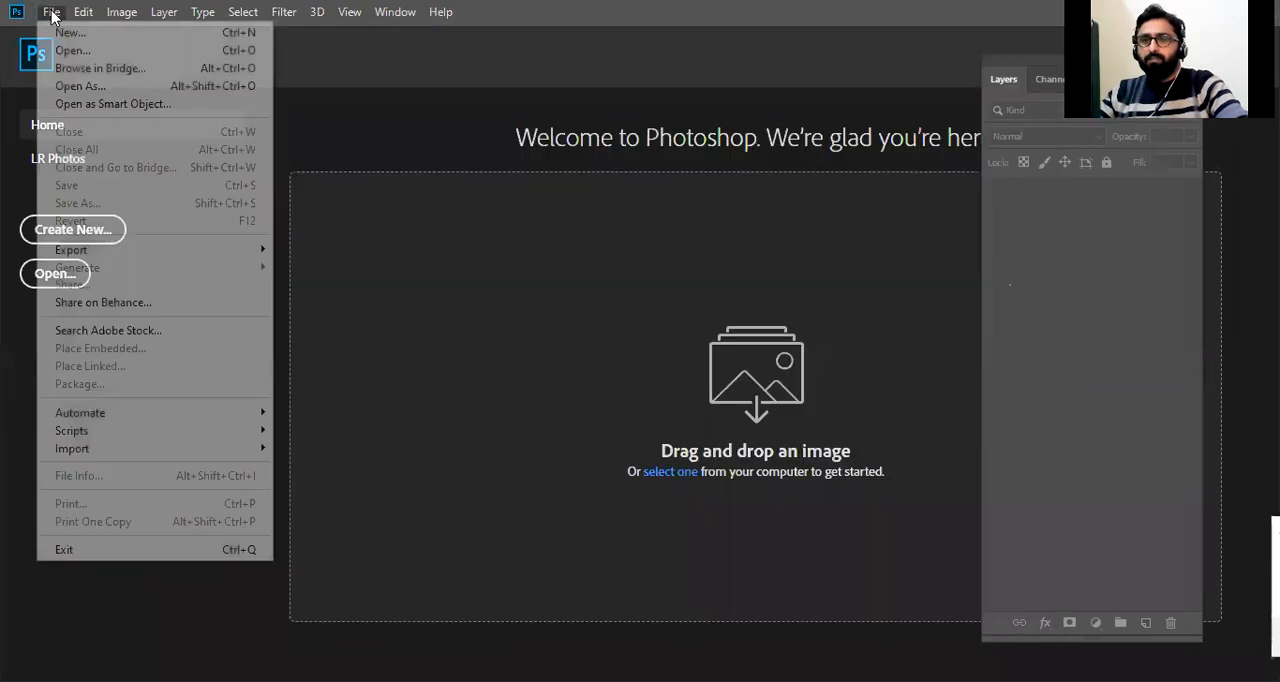
{"action": "left_click", "coordinate": [395, 12]}
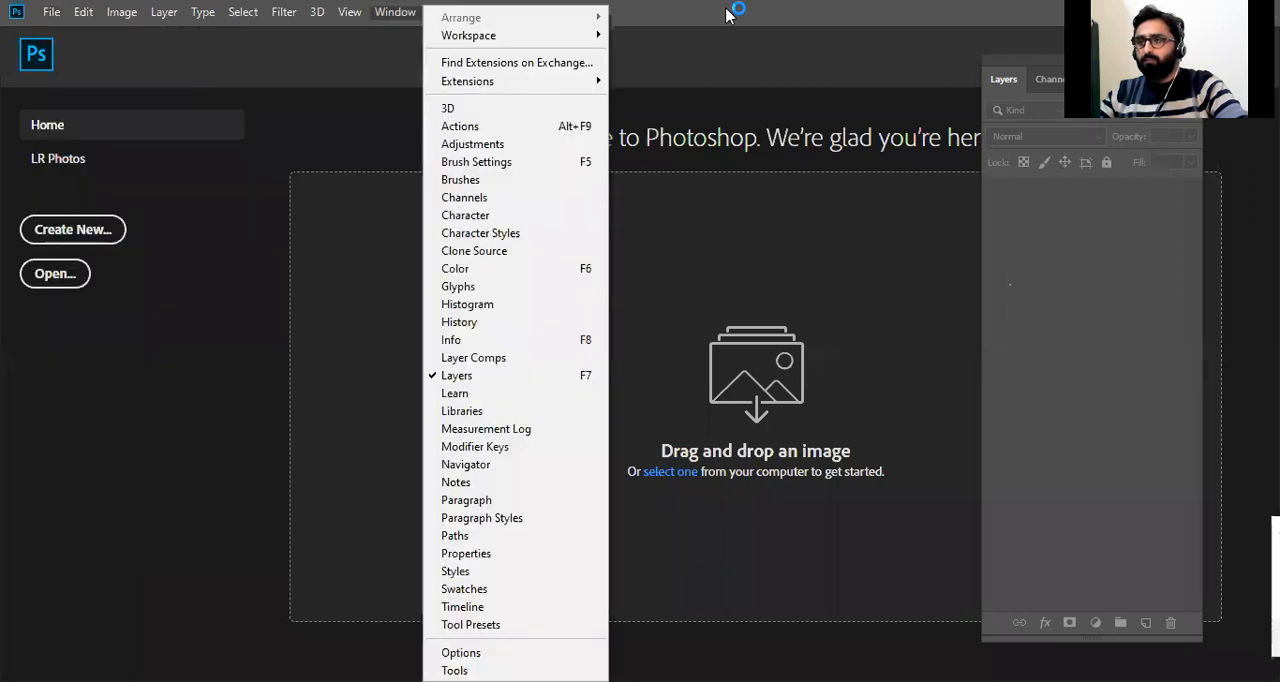
{"action": "left_click", "coordinate": [727, 15]}
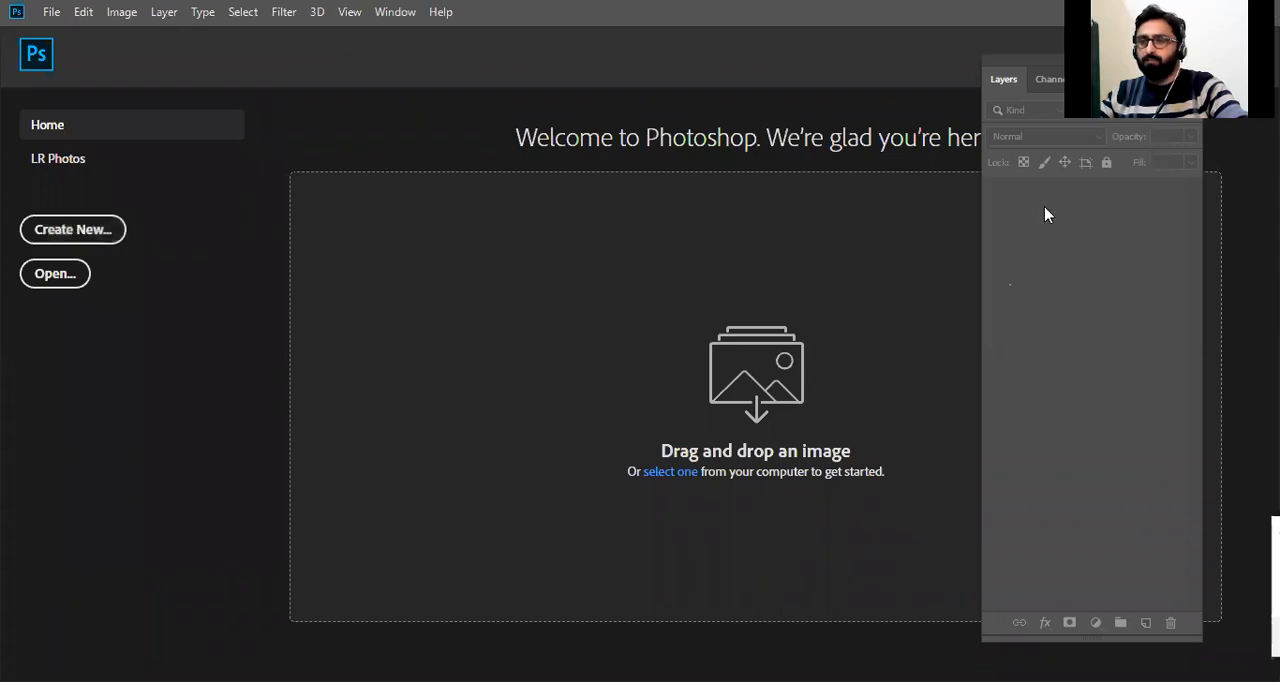
{"action": "left_click", "coordinate": [79, 234]}
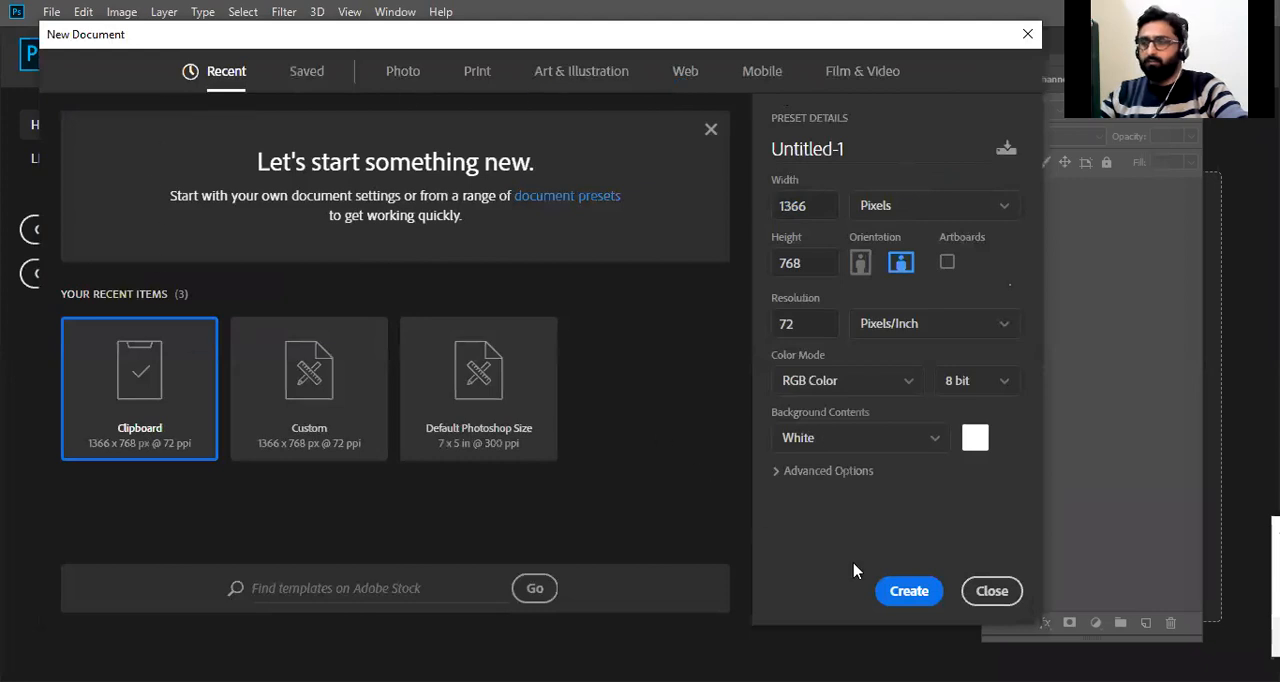
{"action": "left_click", "coordinate": [993, 596]}
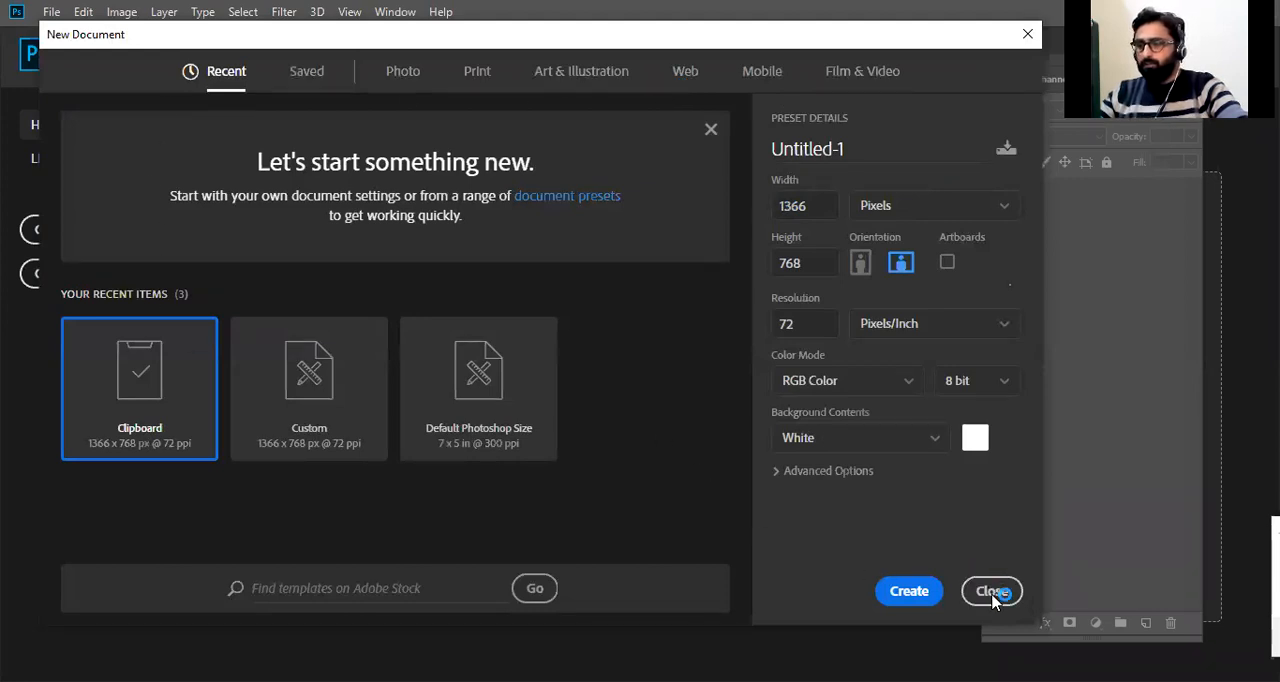
{"action": "left_click", "coordinate": [890, 38]}
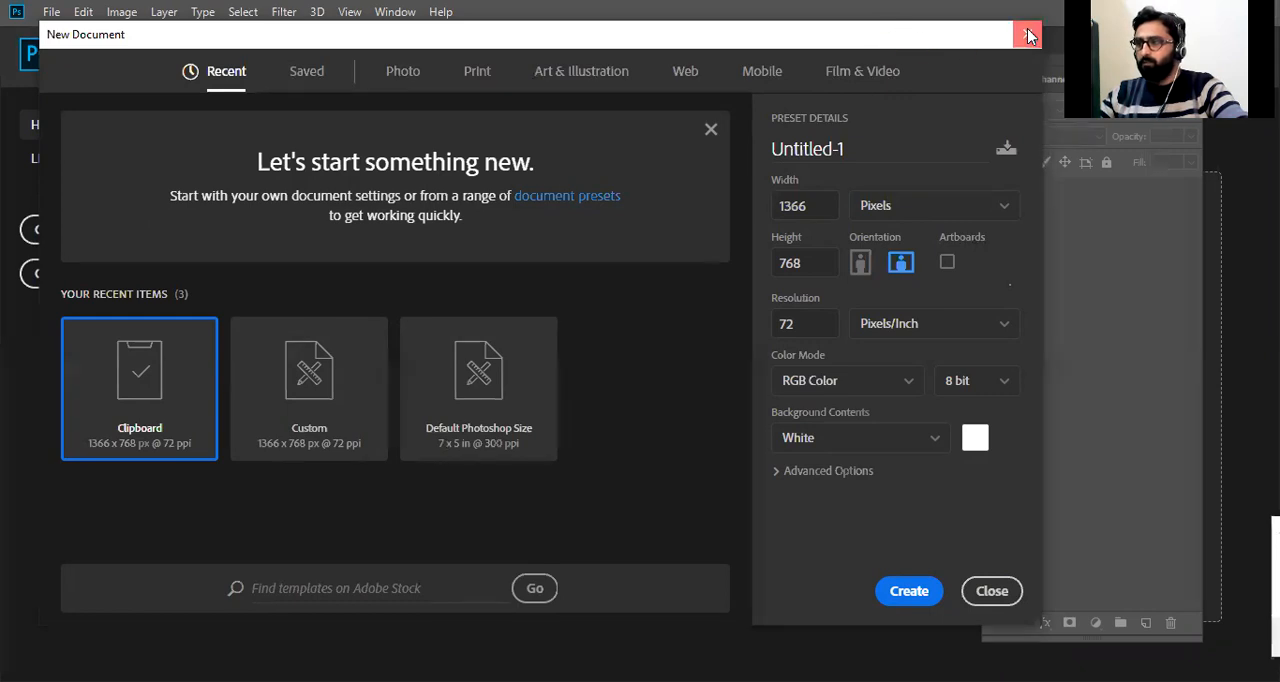
{"action": "left_click", "coordinate": [277, 208]}
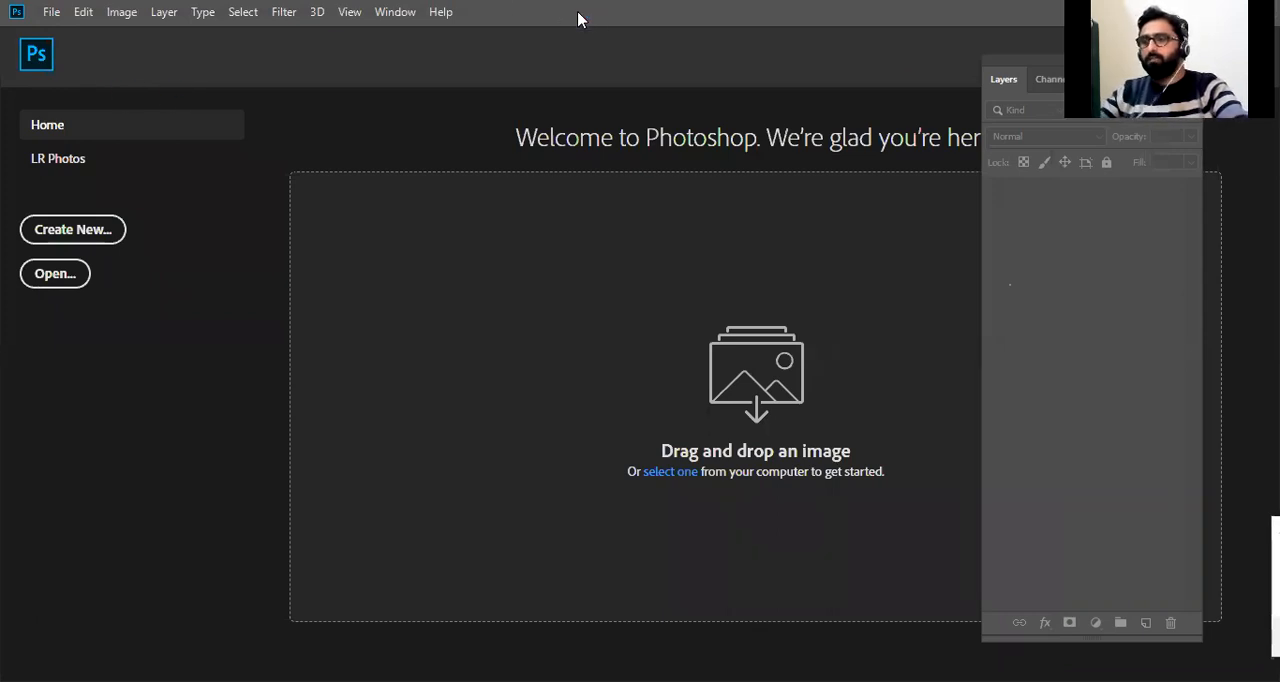
Start setting up a new document and look through the saved and recent presets.
{"action": "key", "text": "ctrl+n"}
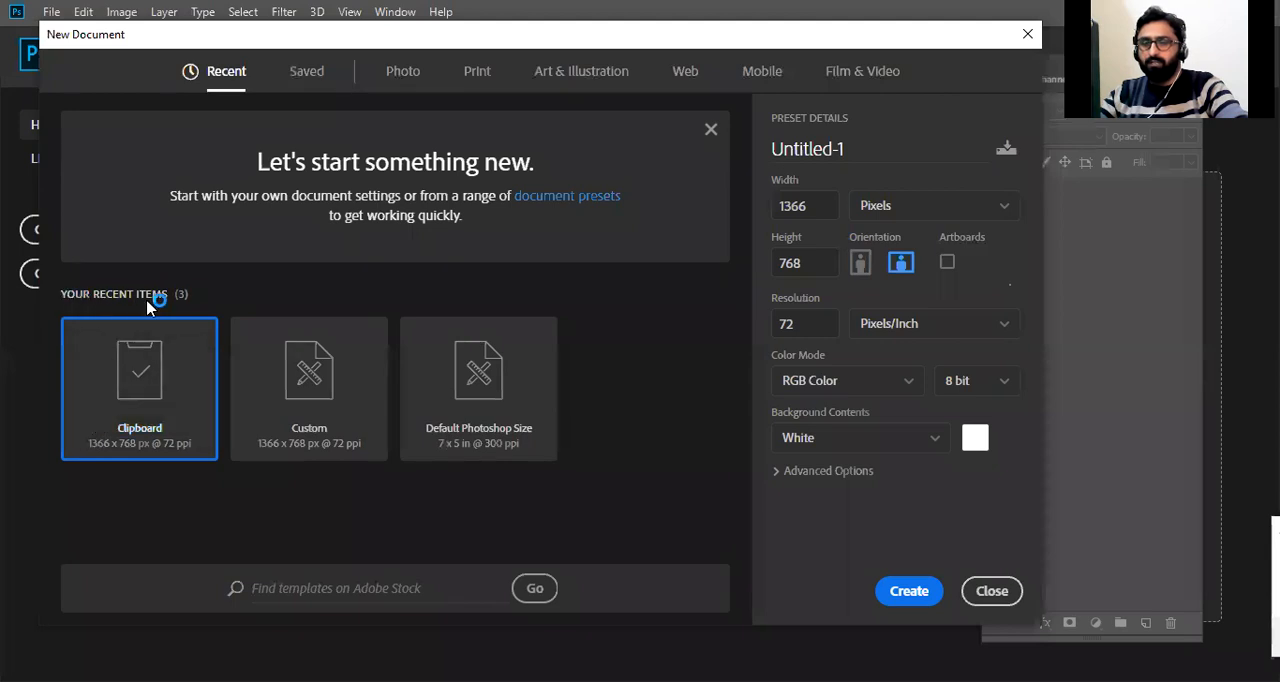
{"action": "left_click", "coordinate": [300, 74]}
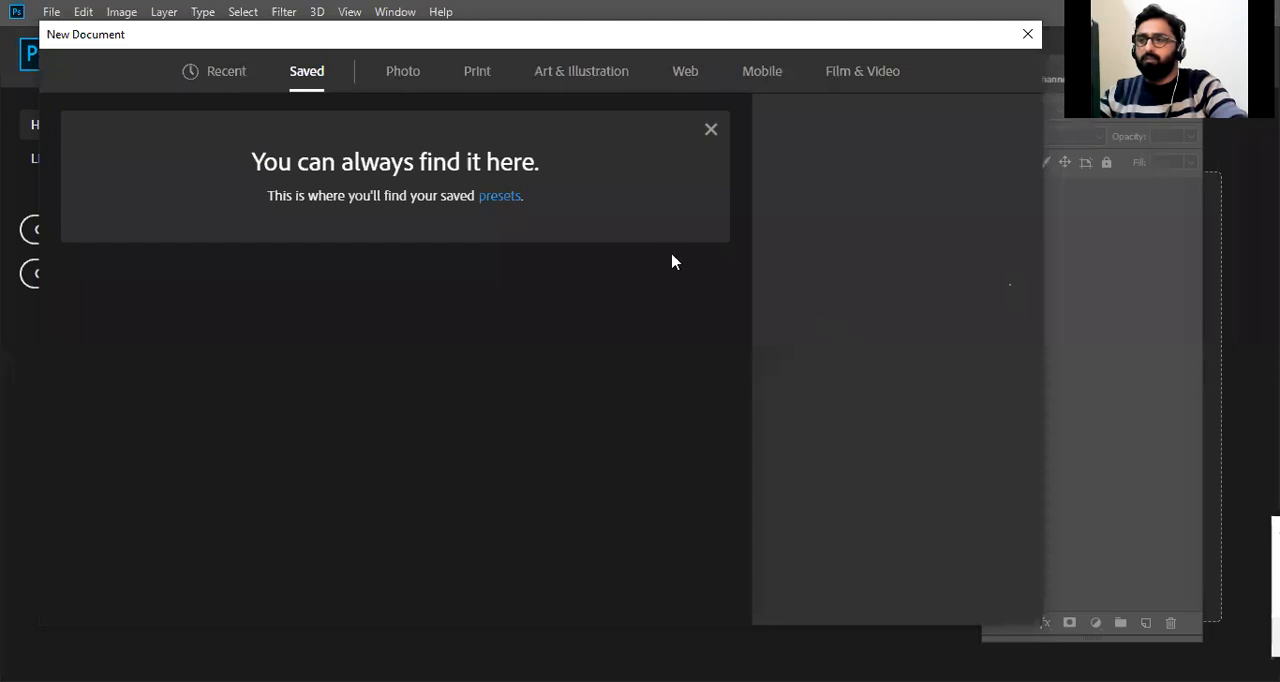
{"action": "left_click", "coordinate": [214, 76]}
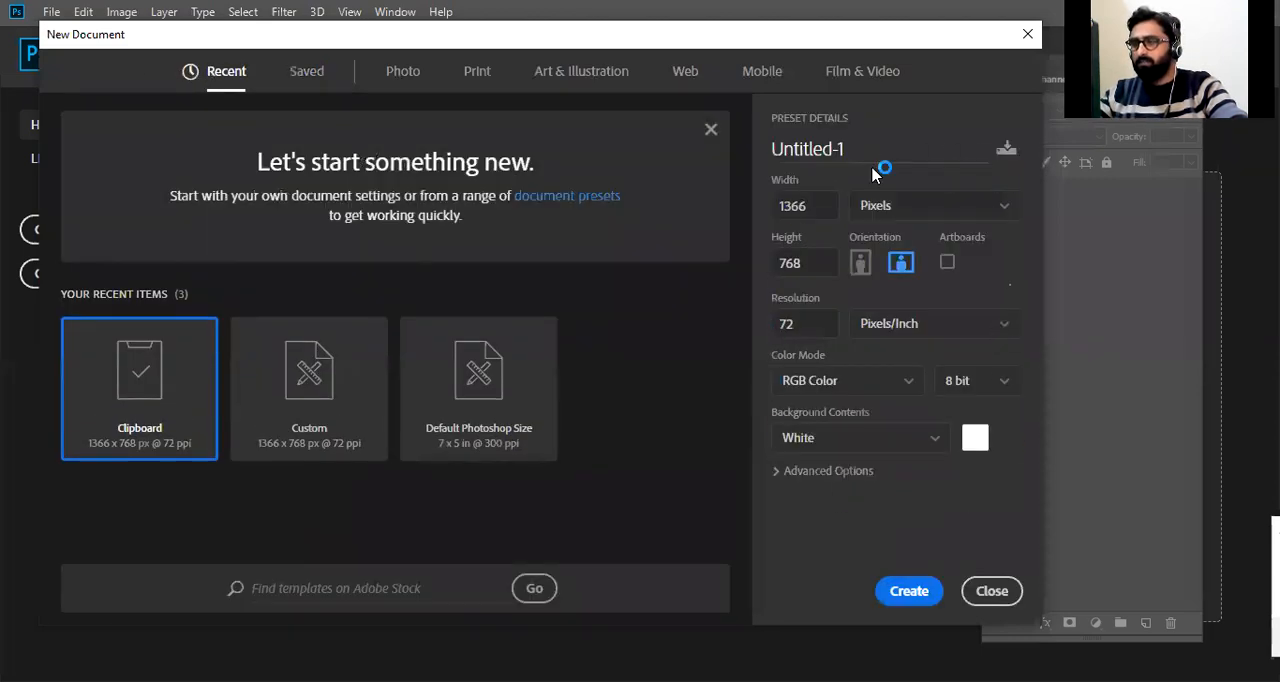
Examine the blank document presets offered for Photo and Print.
{"action": "left_click", "coordinate": [401, 80]}
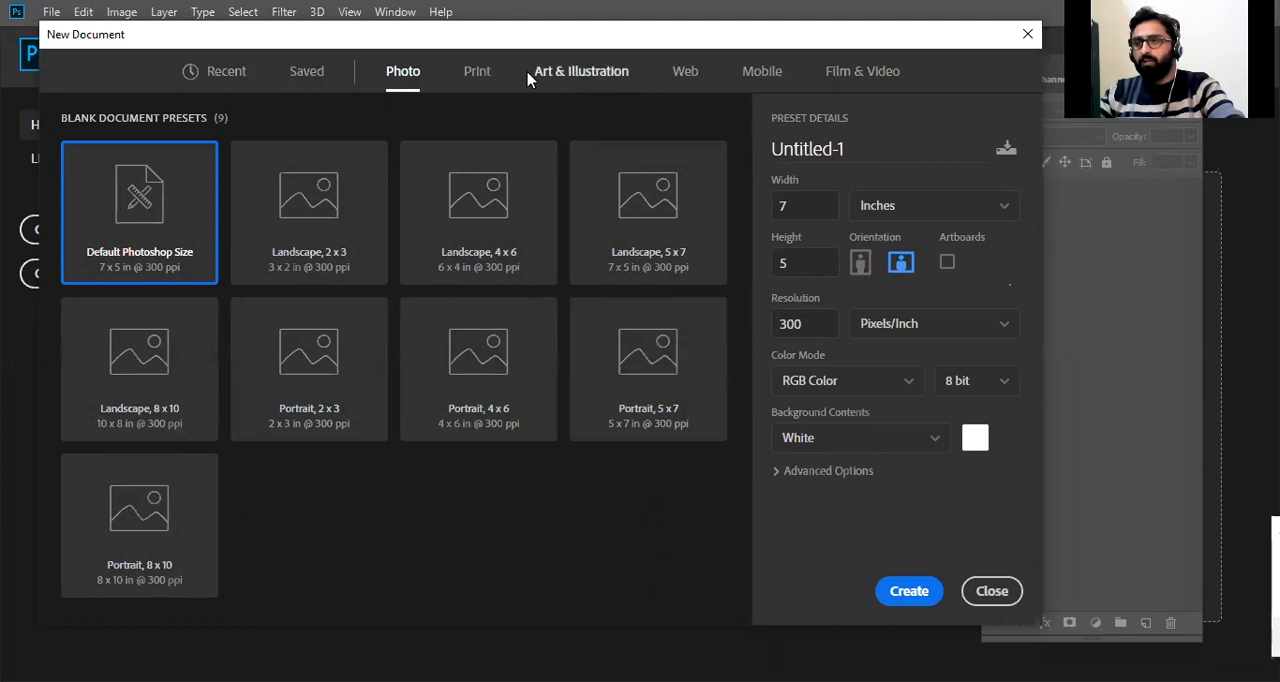
{"action": "left_click", "coordinate": [478, 72]}
{"action": "scroll", "coordinate": [543, 391], "scroll_direction": "down", "scroll_amount": 3}
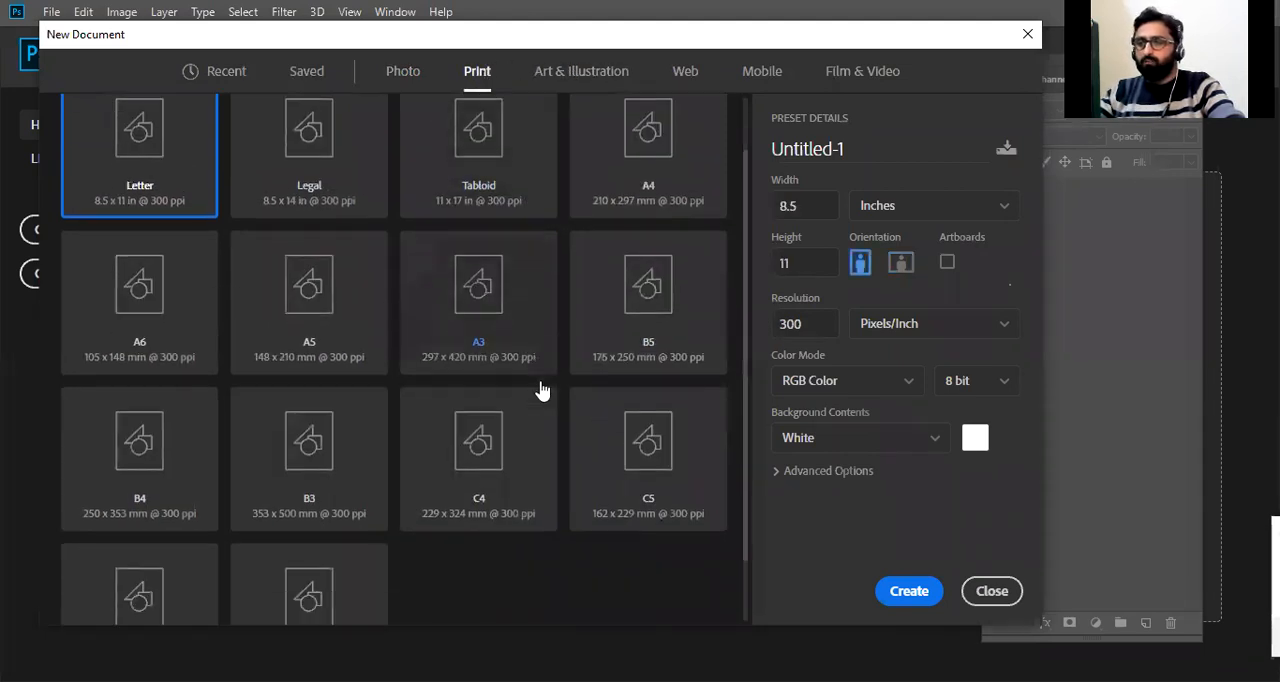
{"action": "scroll", "coordinate": [543, 385], "scroll_direction": "up", "scroll_amount": 3}
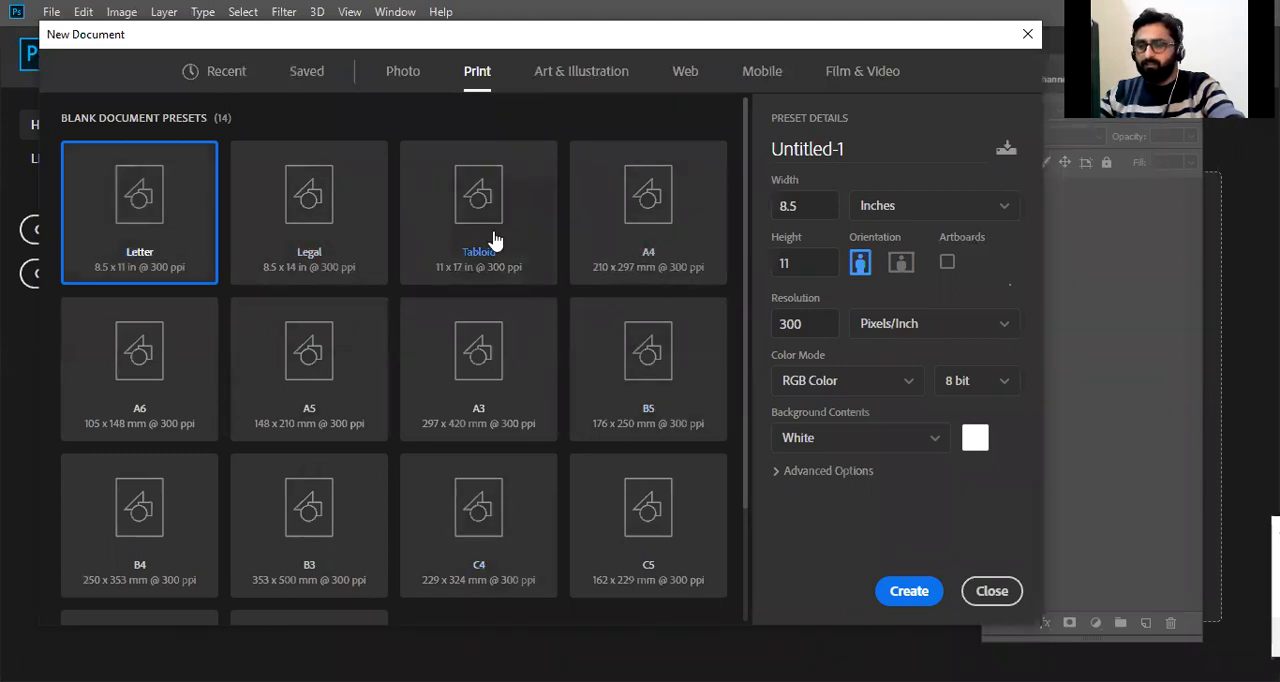
{"action": "scroll", "coordinate": [367, 340], "scroll_direction": "down", "scroll_amount": 3}
{"action": "scroll", "coordinate": [400, 380], "scroll_direction": "up", "scroll_amount": 3}
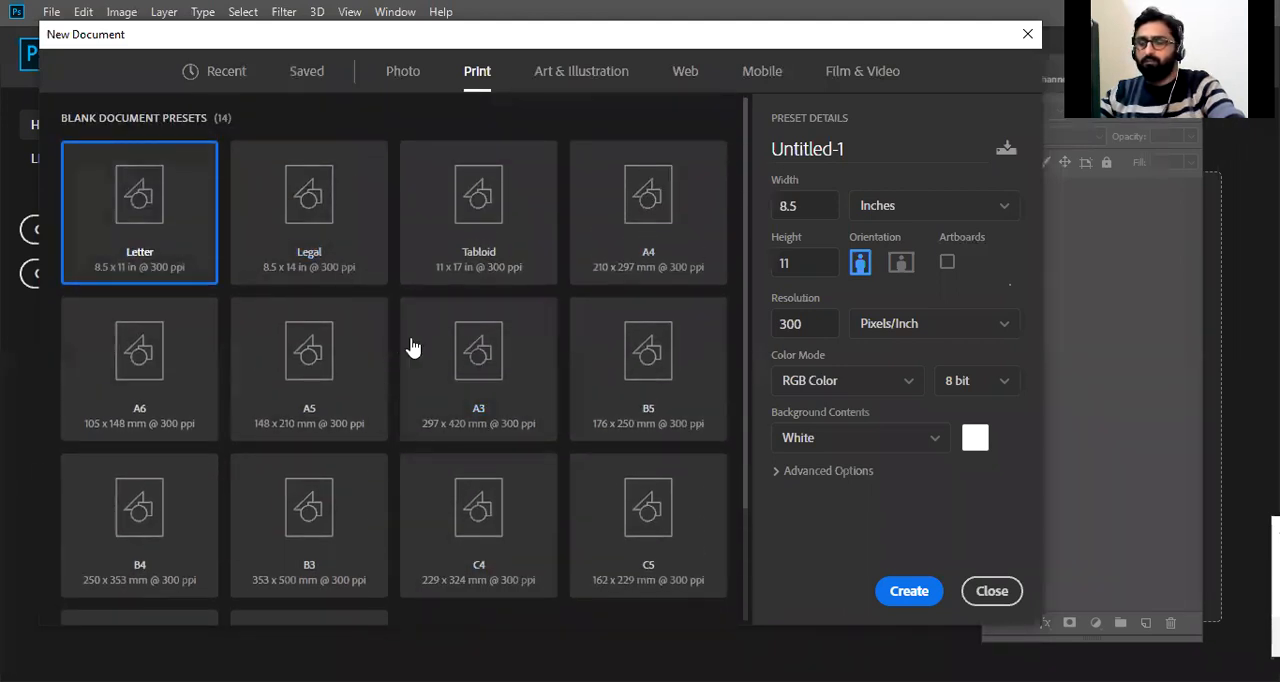
Examine the blank document presets for Art & Illustration, Web, Mobile, and Film & Video.
{"action": "left_click", "coordinate": [563, 84]}
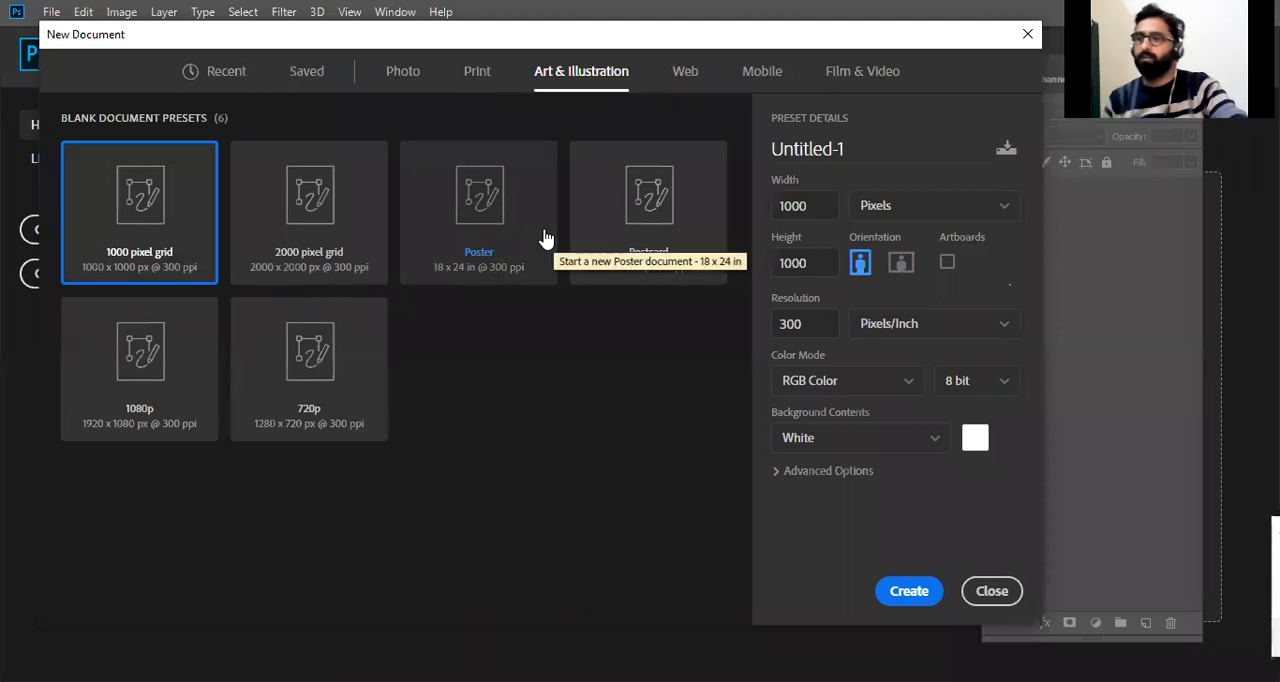
{"action": "left_click", "coordinate": [685, 74]}
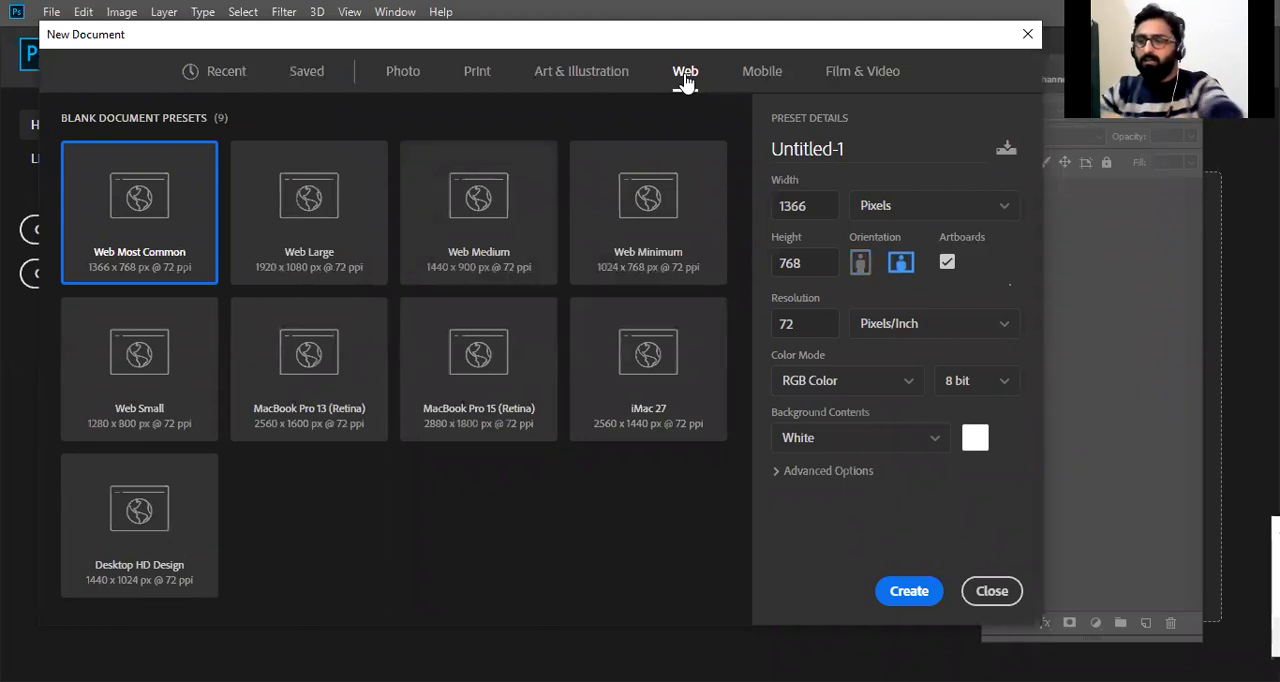
{"action": "left_click", "coordinate": [763, 73]}
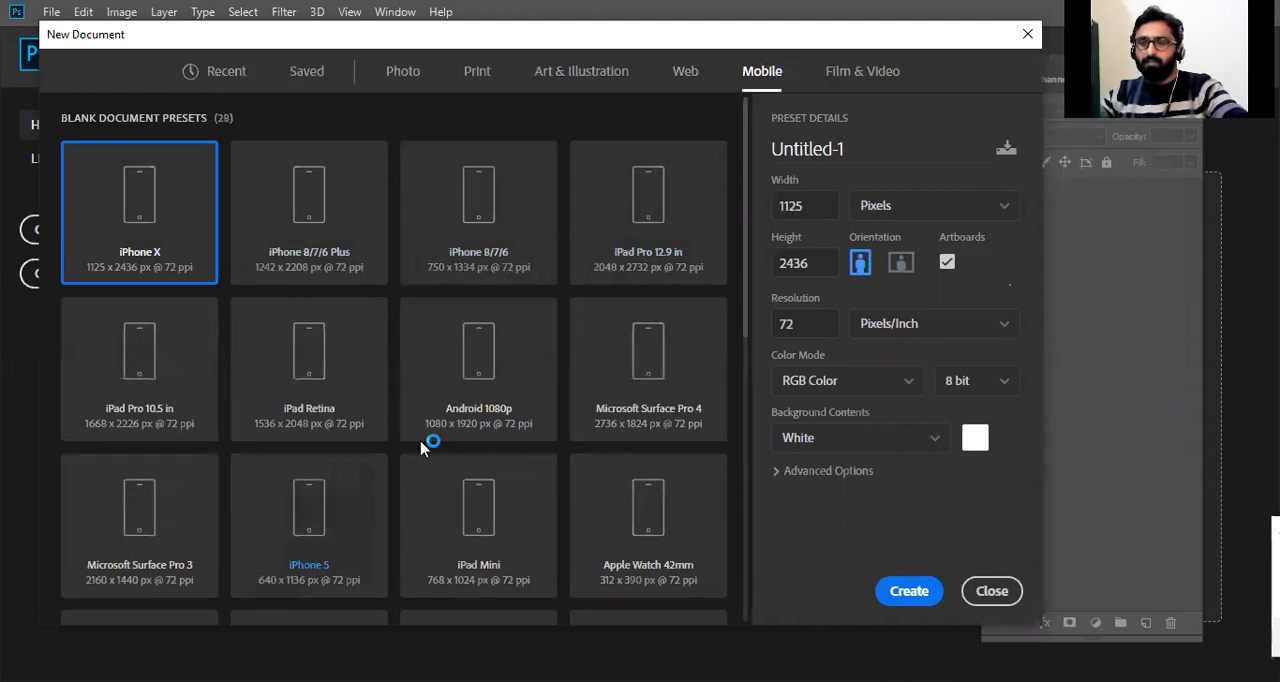
{"action": "scroll", "coordinate": [473, 410], "scroll_direction": "down", "scroll_amount": 2}
{"action": "scroll", "coordinate": [473, 410], "scroll_direction": "down", "scroll_amount": 6}
{"action": "scroll", "coordinate": [497, 471], "scroll_direction": "up", "scroll_amount": 8}
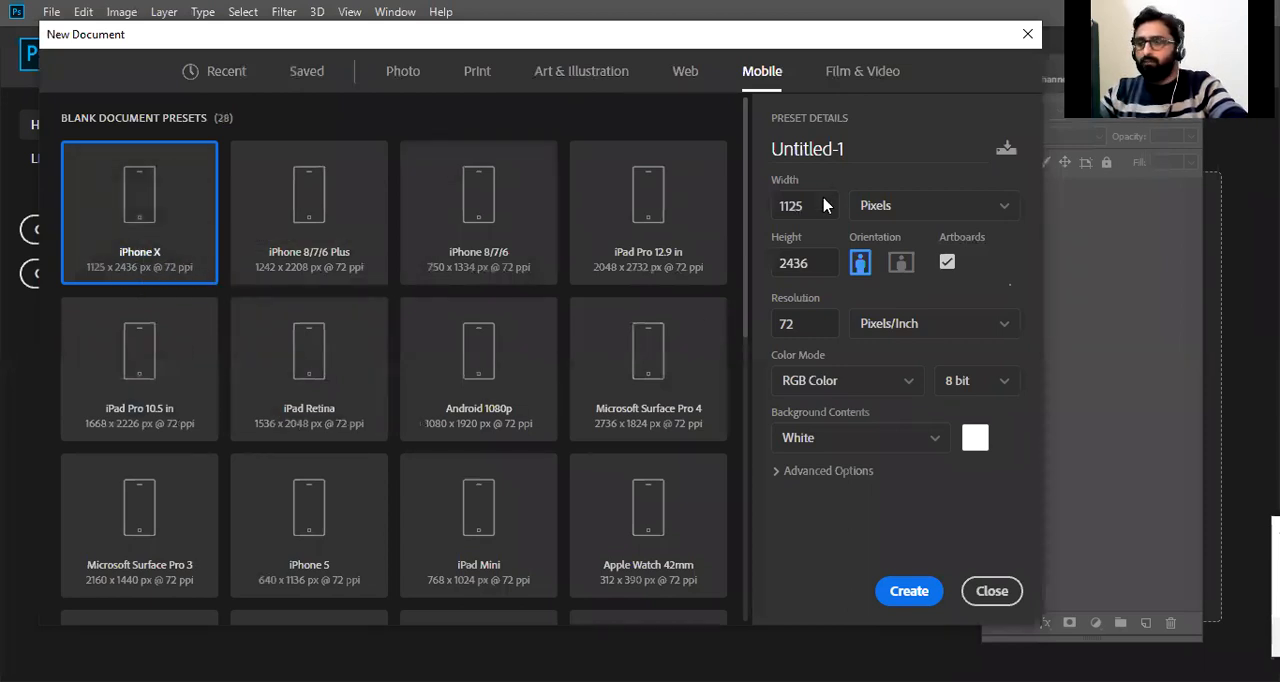
{"action": "left_click", "coordinate": [867, 80]}
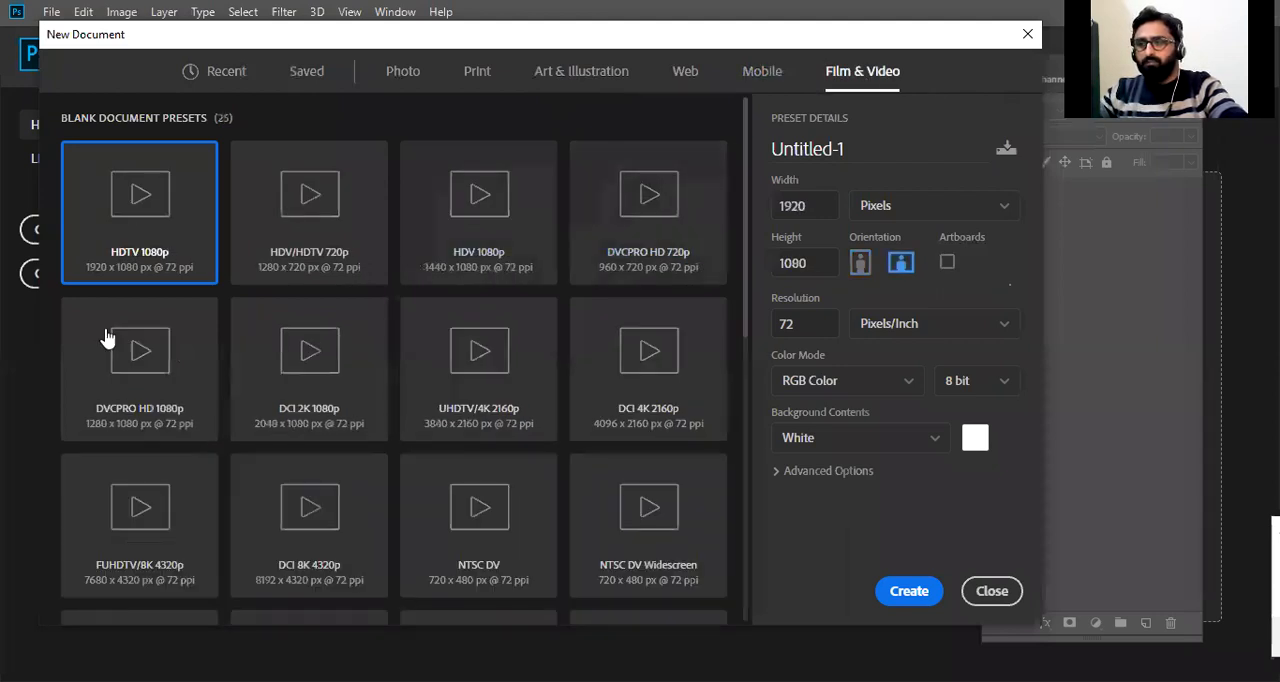
{"action": "scroll", "coordinate": [457, 357], "scroll_direction": "down", "scroll_amount": 5}
{"action": "scroll", "coordinate": [574, 474], "scroll_direction": "up", "scroll_amount": 5}
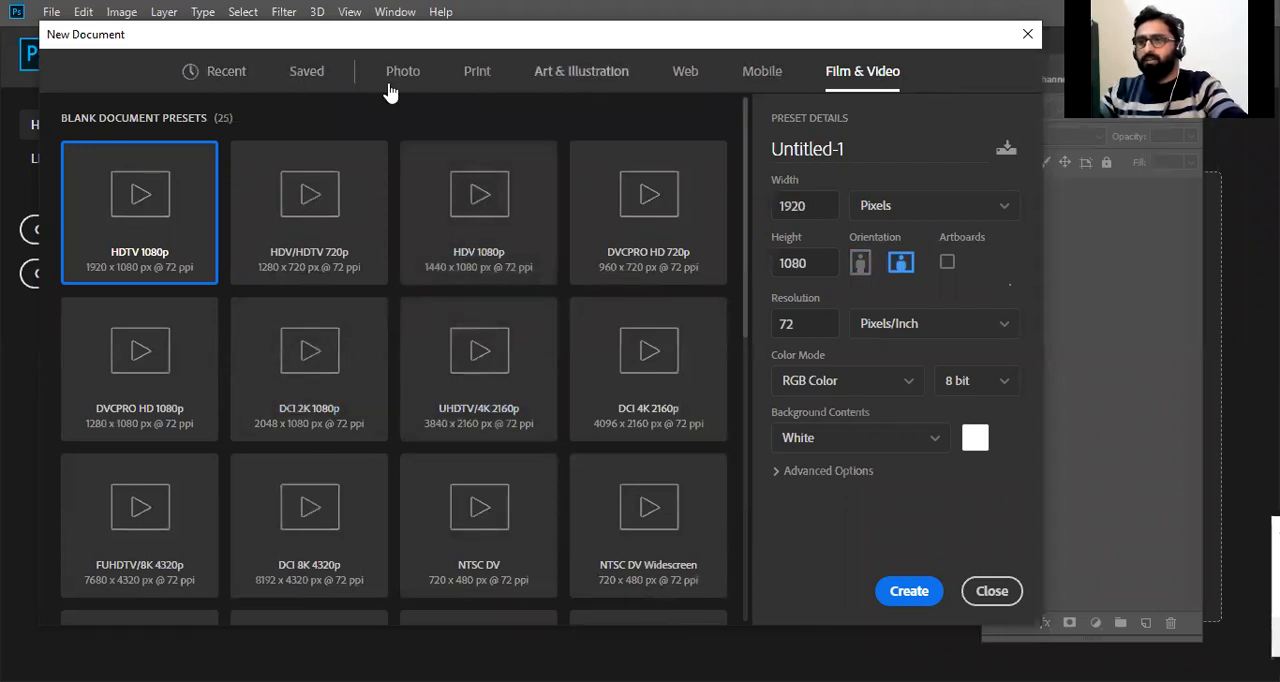
Dismiss the introductory banner in the recent presets and examine the document's width, height and available measurement units.
{"action": "left_click", "coordinate": [225, 88]}
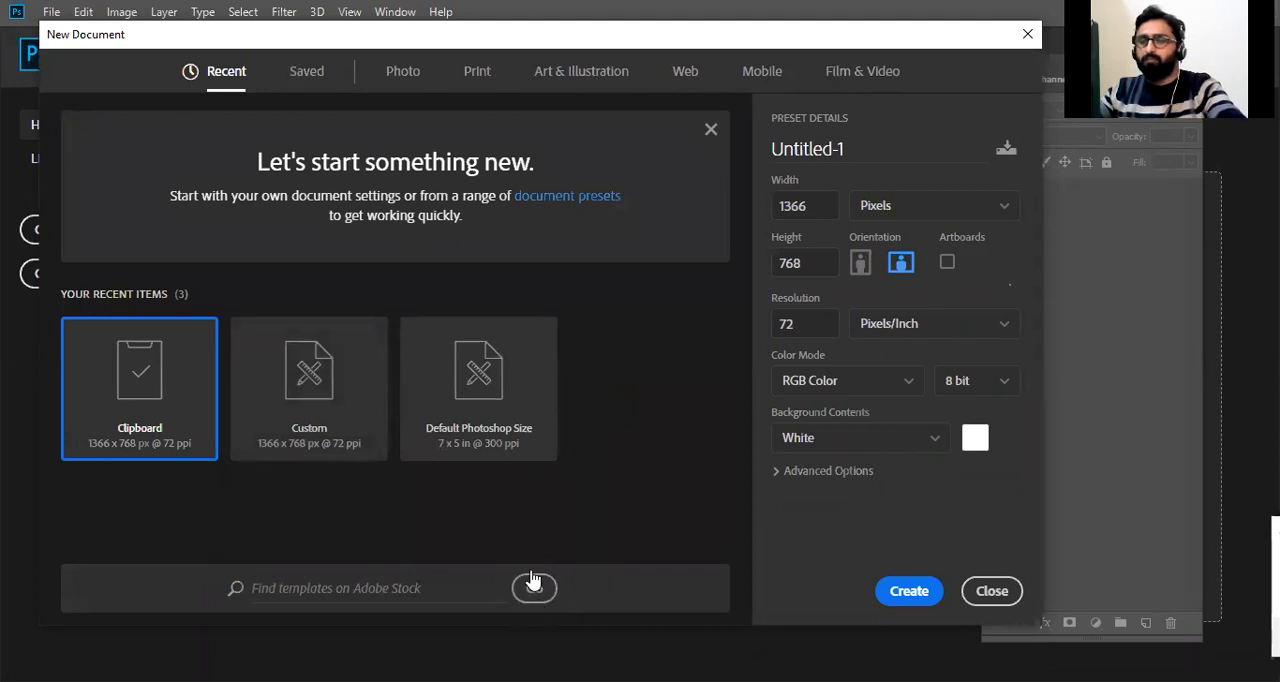
{"action": "left_click", "coordinate": [711, 129]}
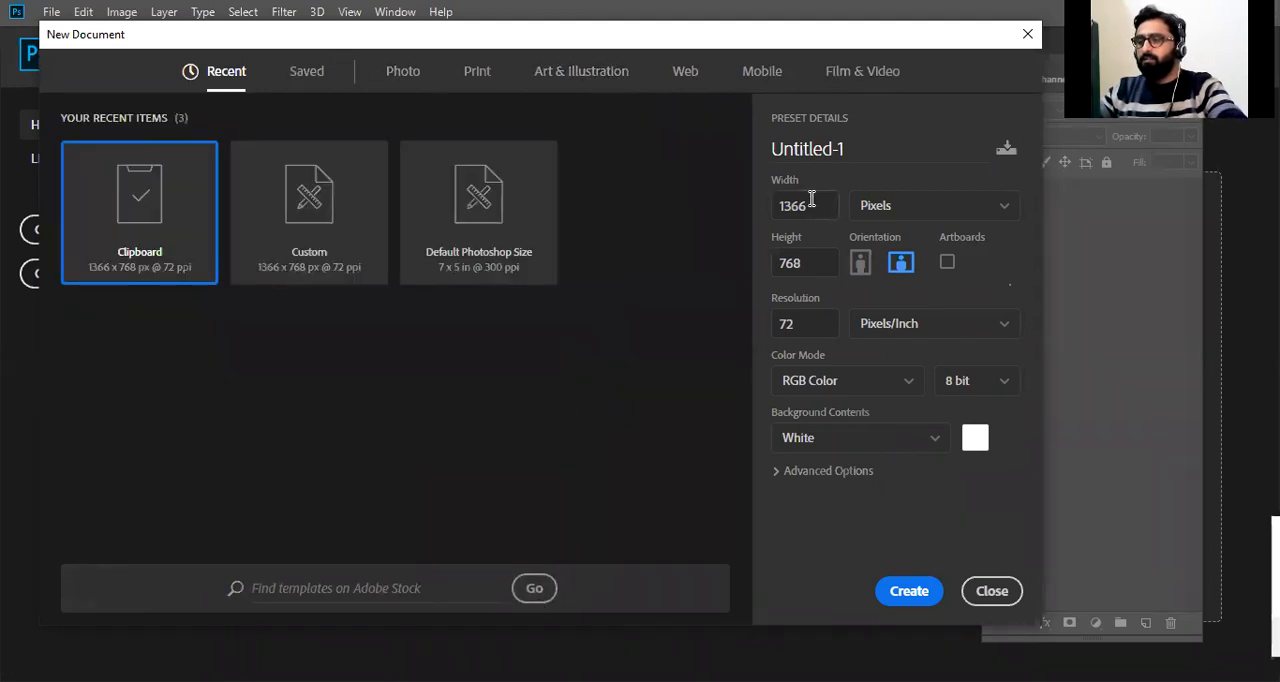
{"action": "left_click_drag", "start_coordinate": [816, 205], "coordinate": [771, 188]}
{"action": "left_click_drag", "start_coordinate": [812, 262], "coordinate": [741, 250]}
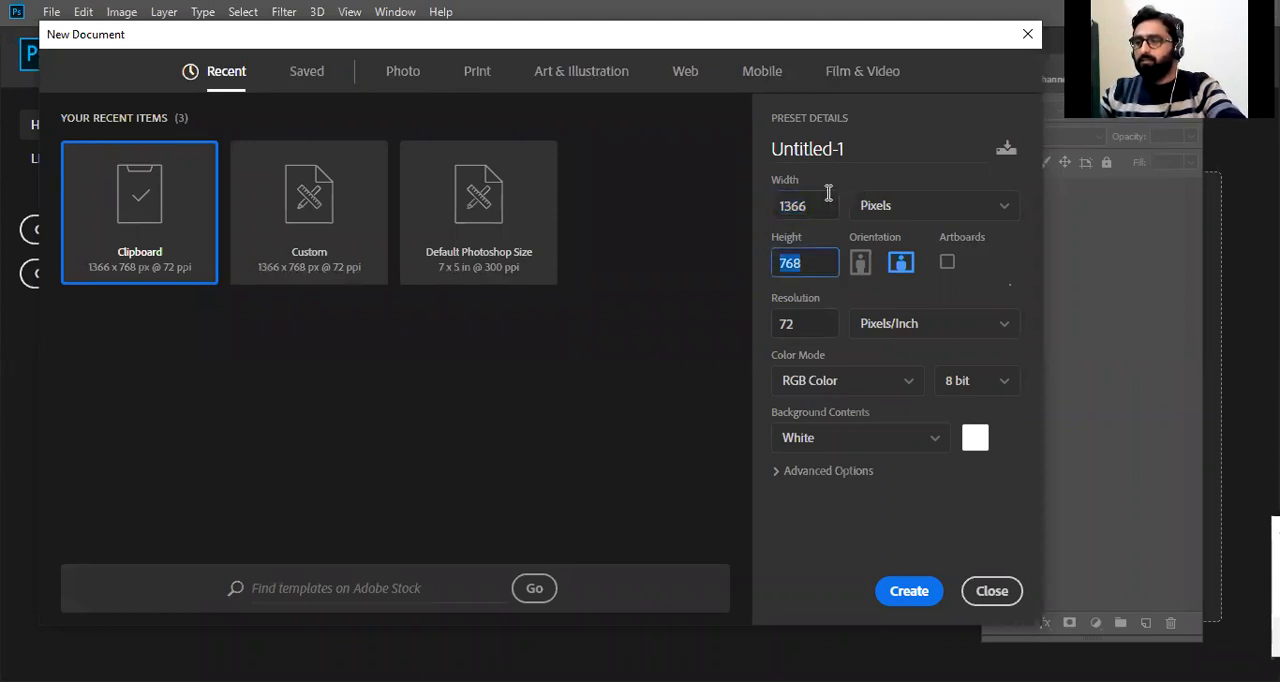
{"action": "left_click_drag", "start_coordinate": [816, 194], "coordinate": [787, 192]}
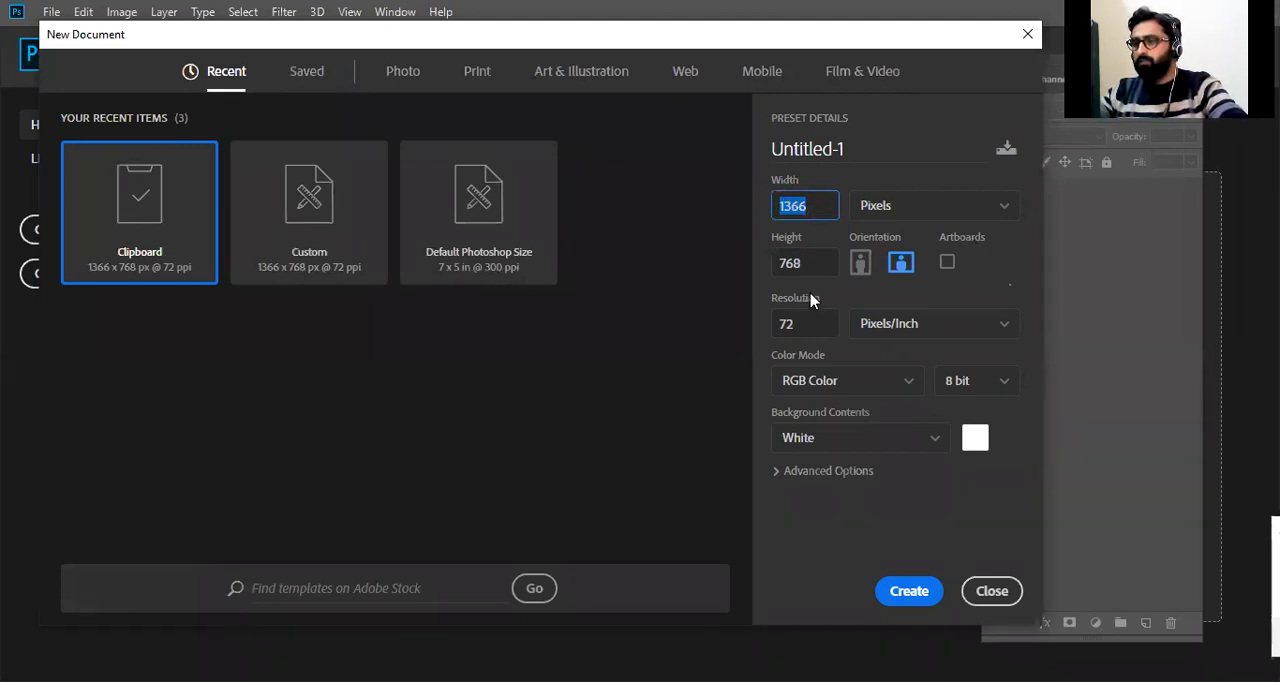
{"action": "left_click_drag", "start_coordinate": [810, 262], "coordinate": [749, 255]}
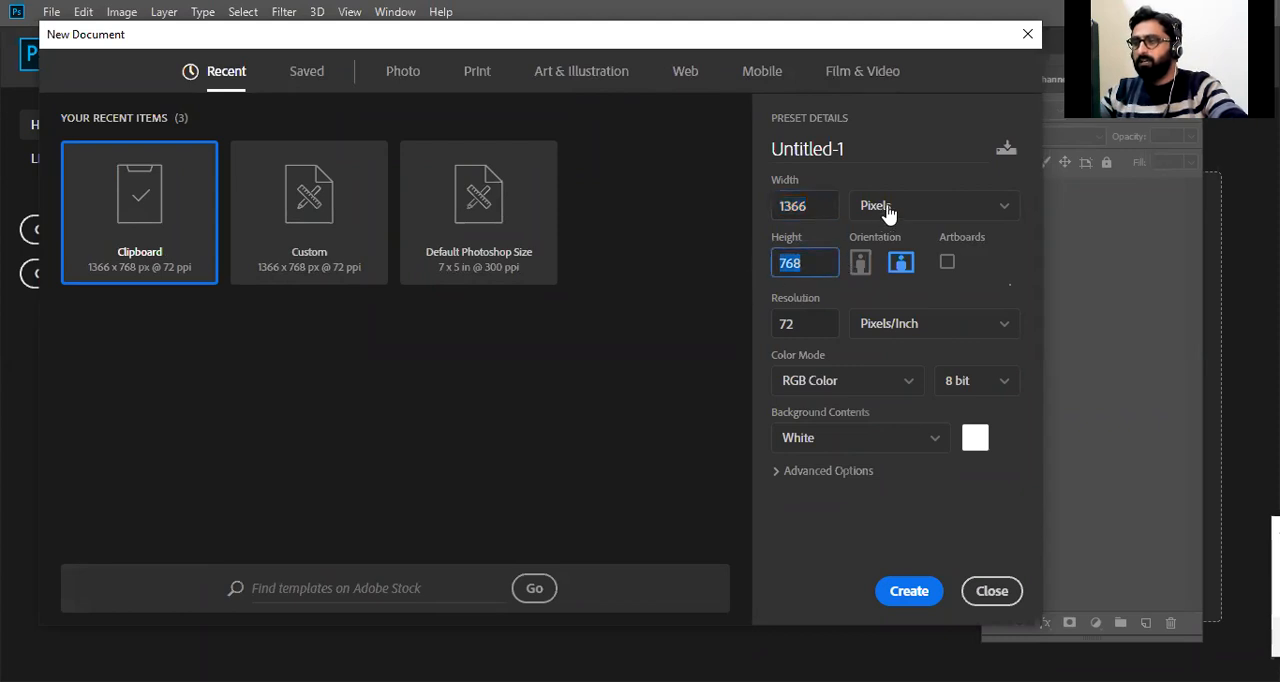
{"action": "left_click", "coordinate": [940, 210]}
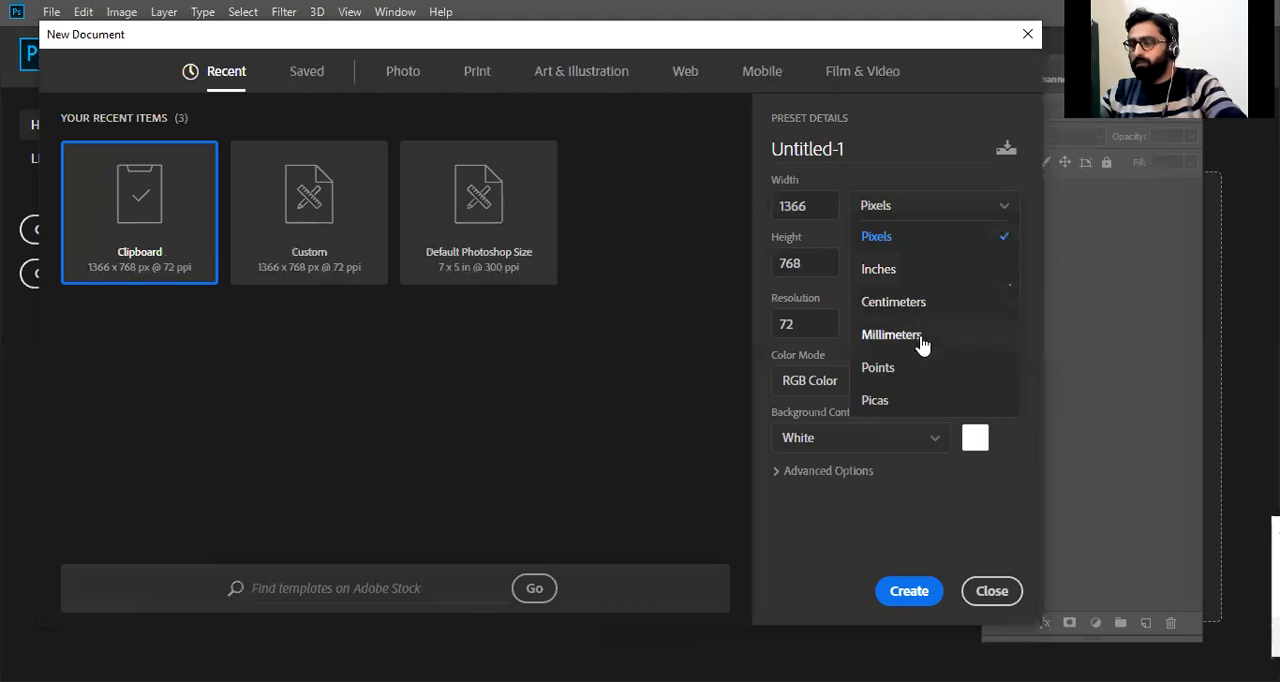
{"action": "left_click", "coordinate": [848, 508]}
Set both the width and the height of the new document to 1000 pixels.
{"action": "left_click", "coordinate": [817, 197]}
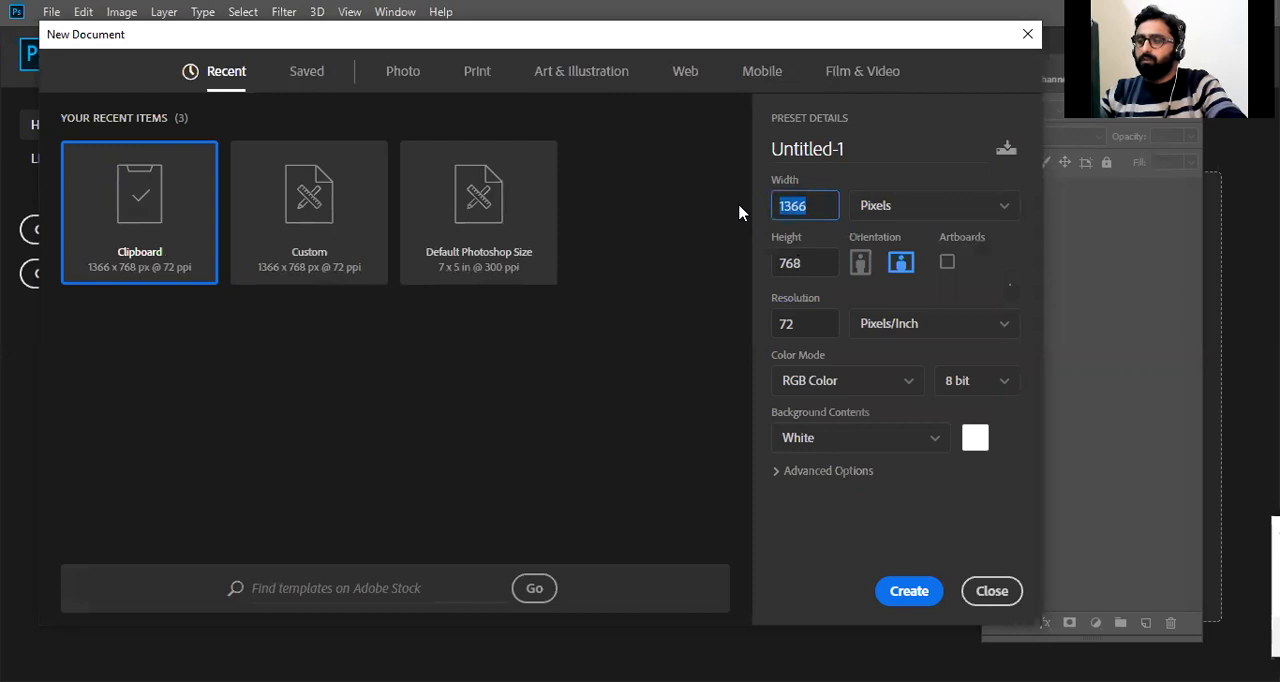
{"action": "type", "text": "1000"}
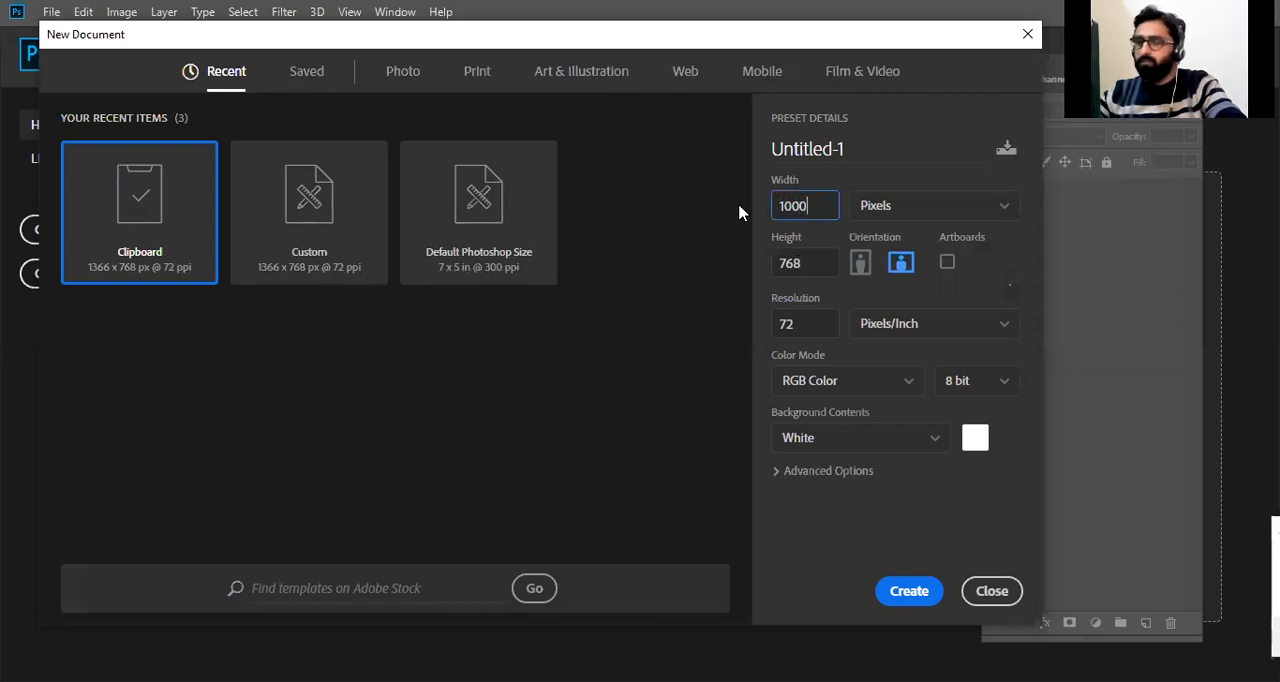
{"action": "left_click", "coordinate": [805, 262]}
{"action": "type", "text": "1000"}
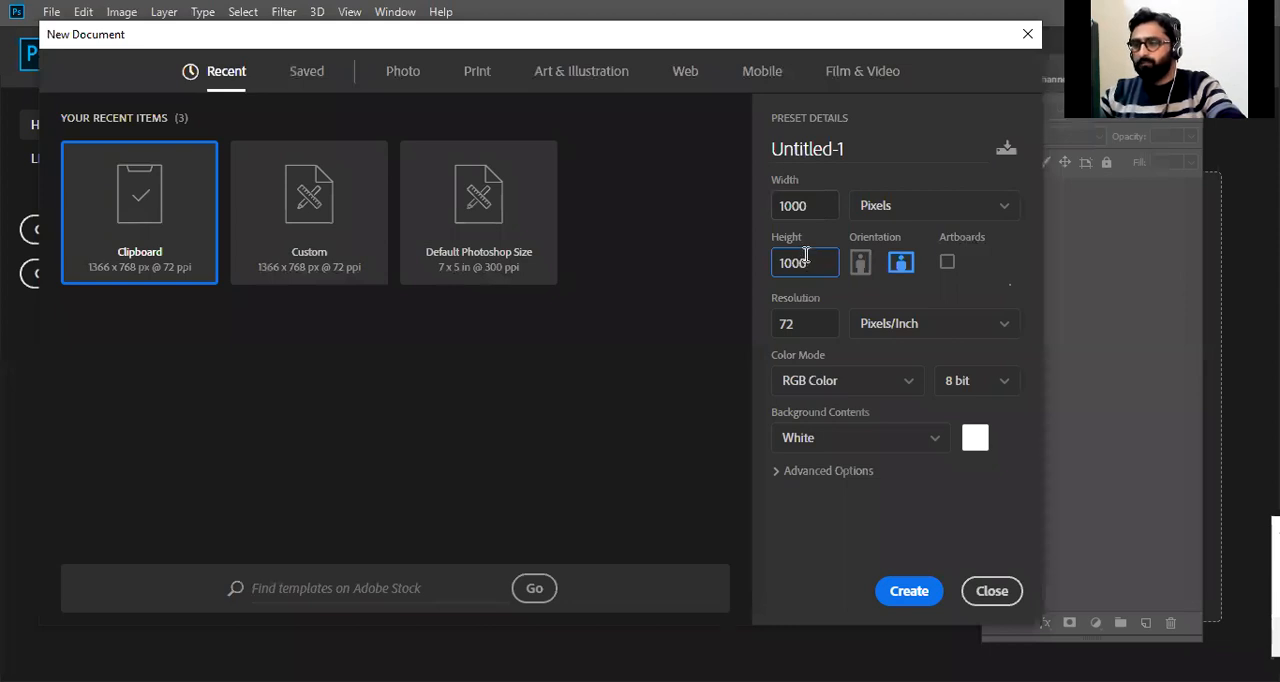
Set the new document's height to 2000 and choose Pixels as the measurement unit.
{"action": "left_click", "coordinate": [813, 204]}
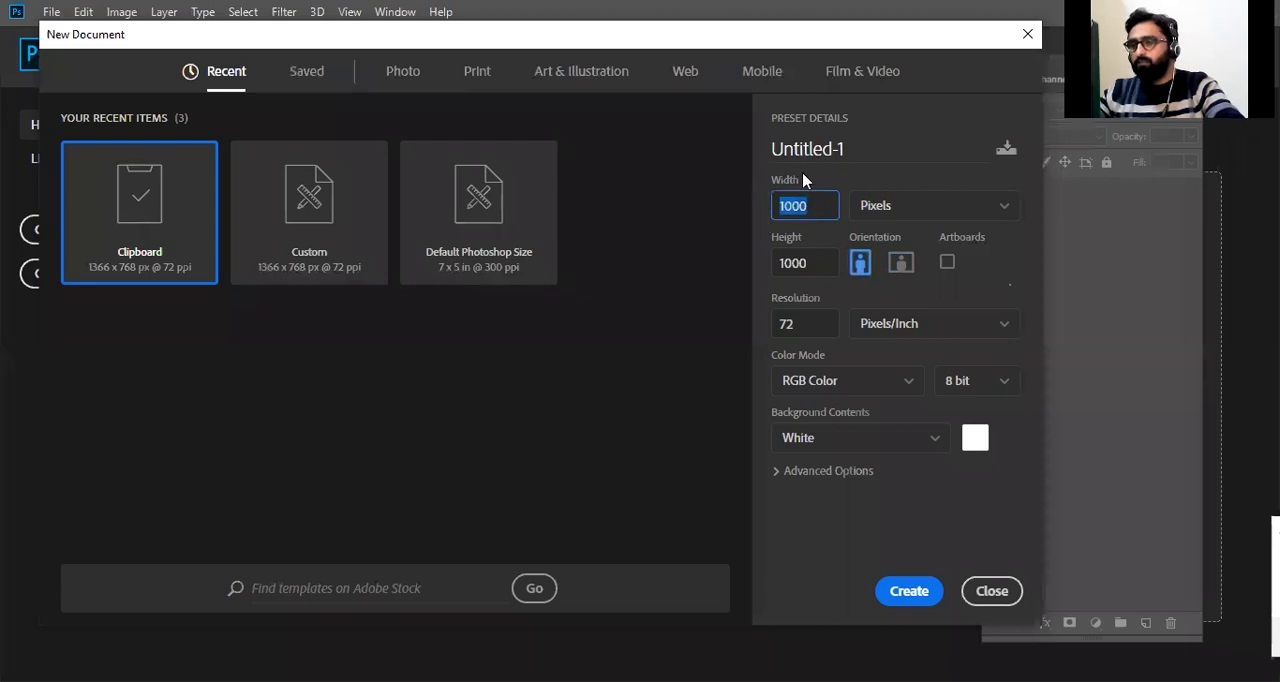
{"action": "left_click", "coordinate": [817, 261]}
{"action": "type", "text": "2"}
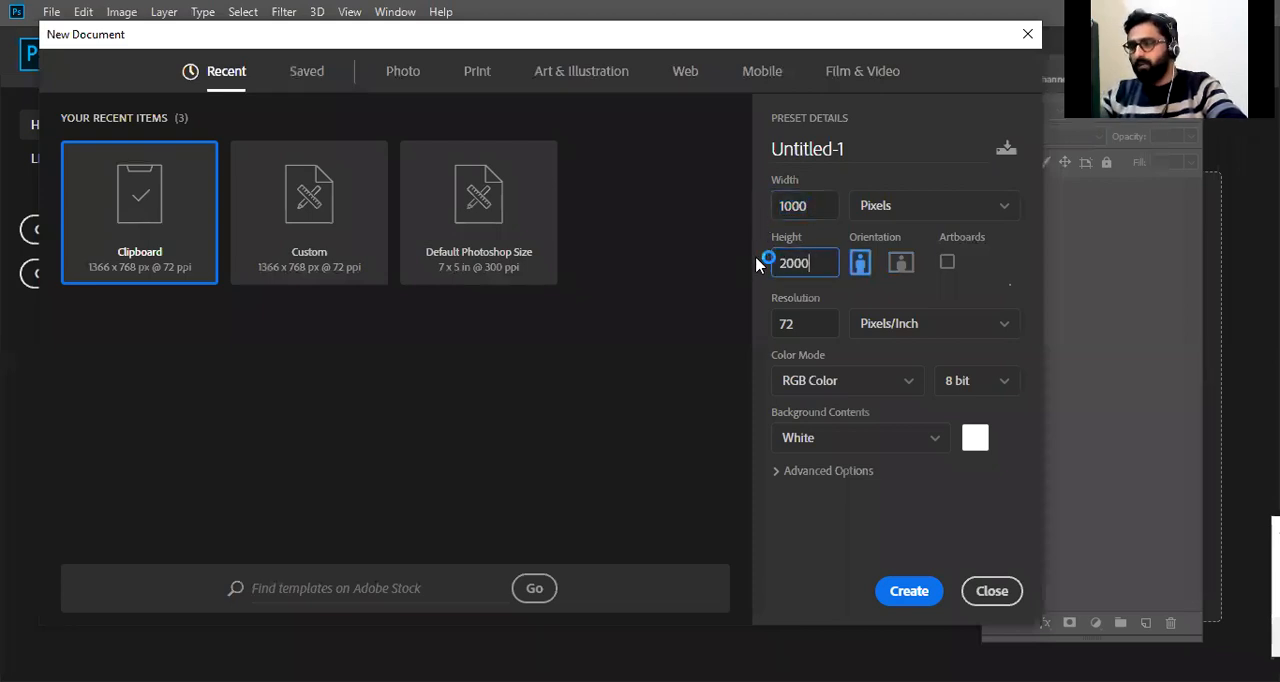
{"action": "left_click", "coordinate": [873, 206]}
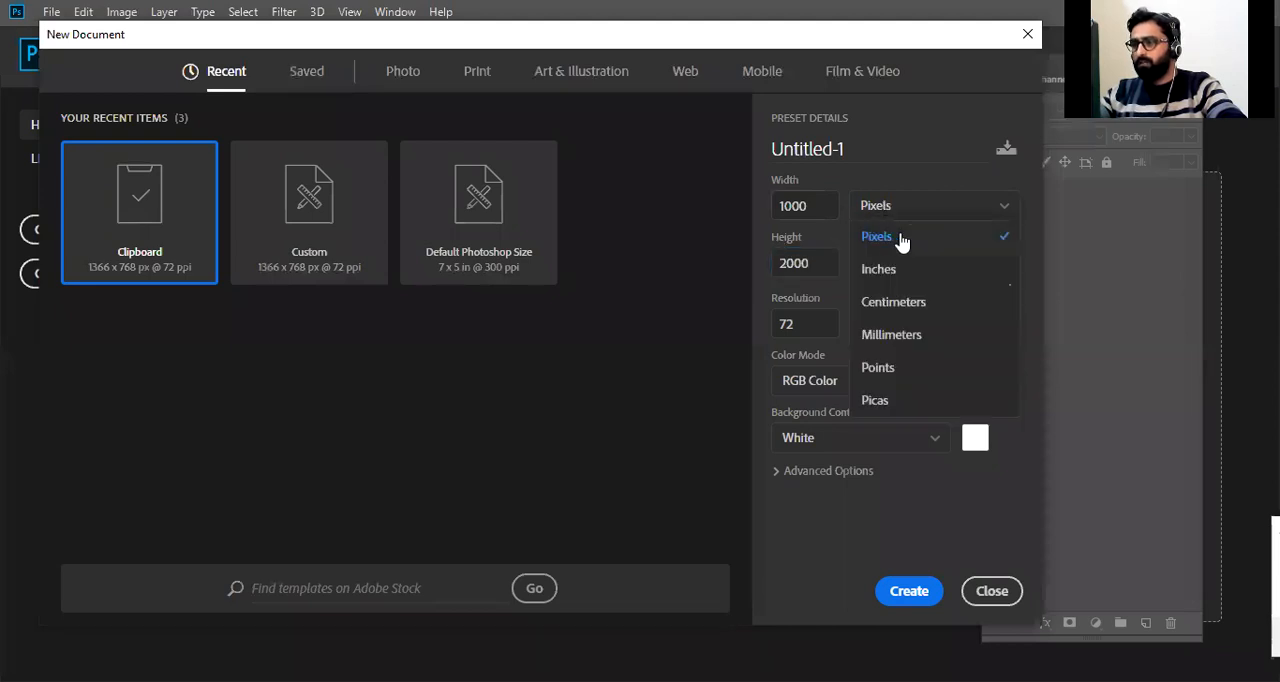
{"action": "left_click", "coordinate": [902, 241]}
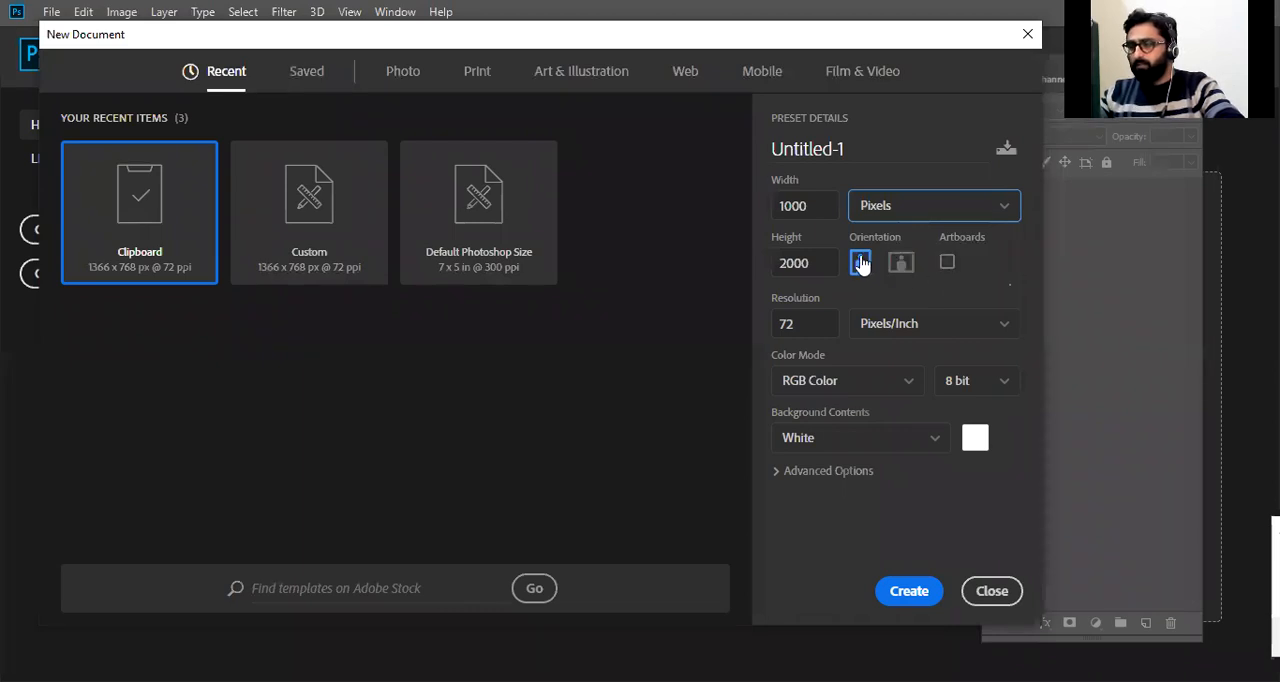
Set the new document's resolution to 300 pixels/inch and its color mode to CMYK Color.
{"action": "double_click", "coordinate": [790, 323]}
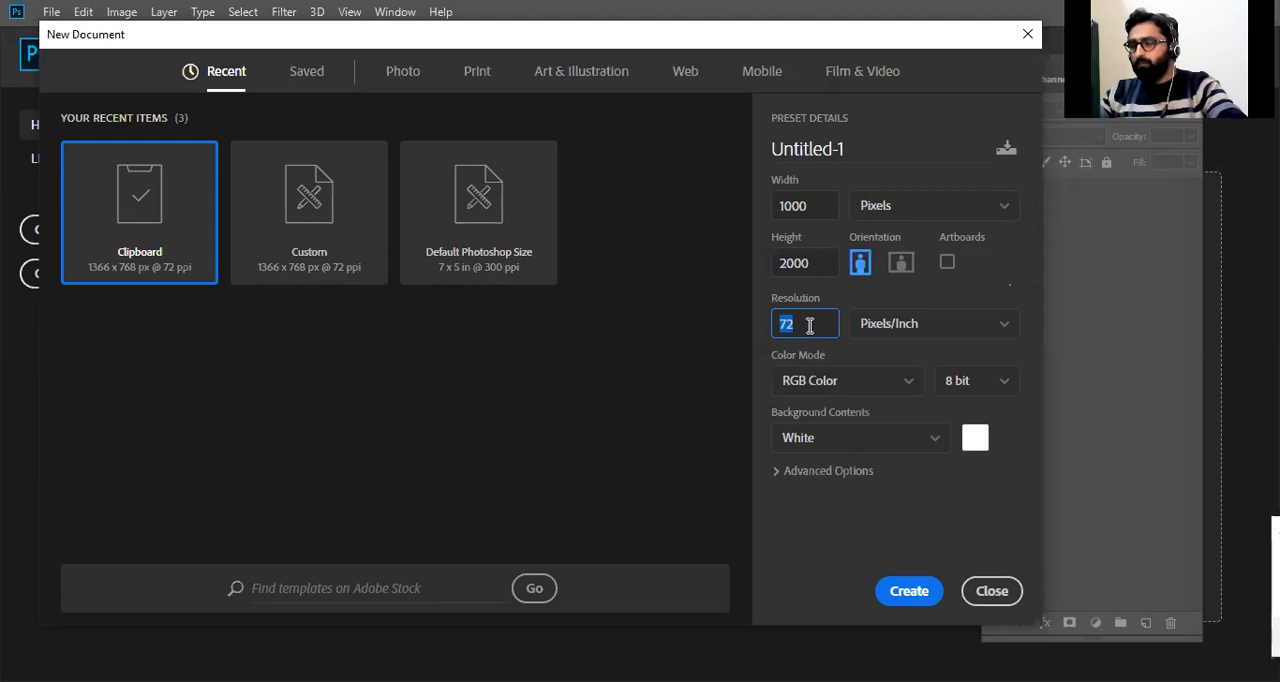
{"action": "left_click", "coordinate": [854, 301]}
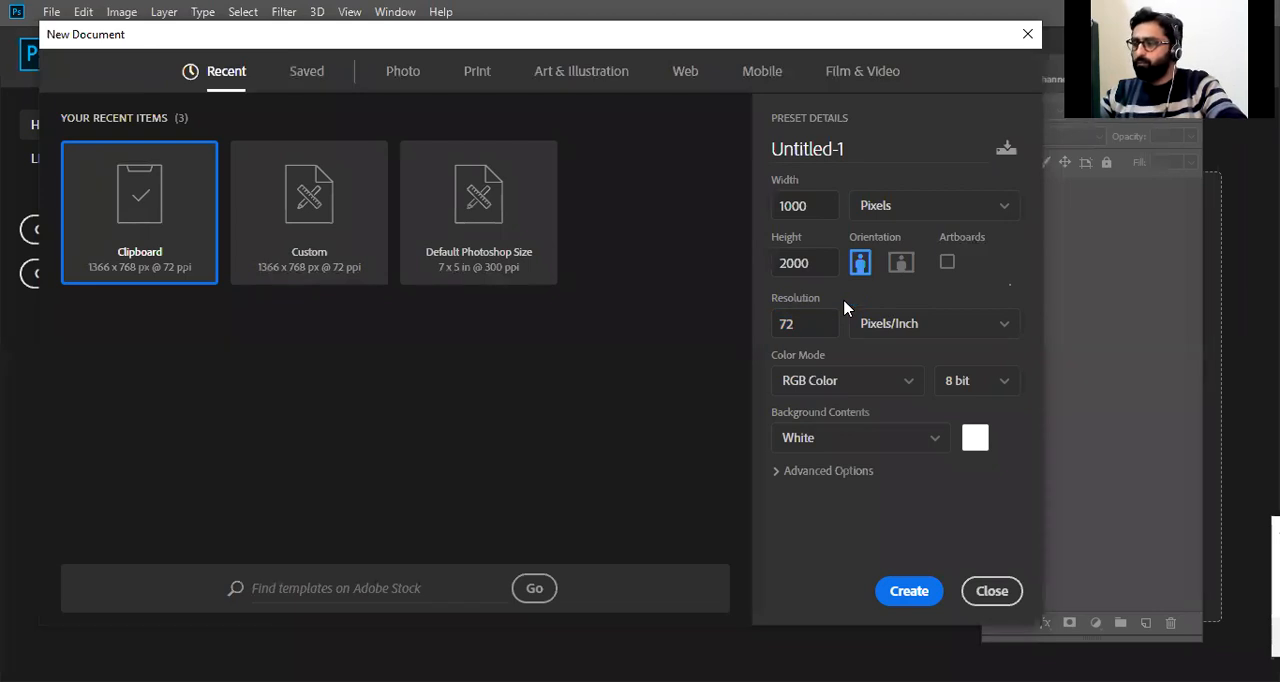
{"action": "left_click", "coordinate": [786, 322]}
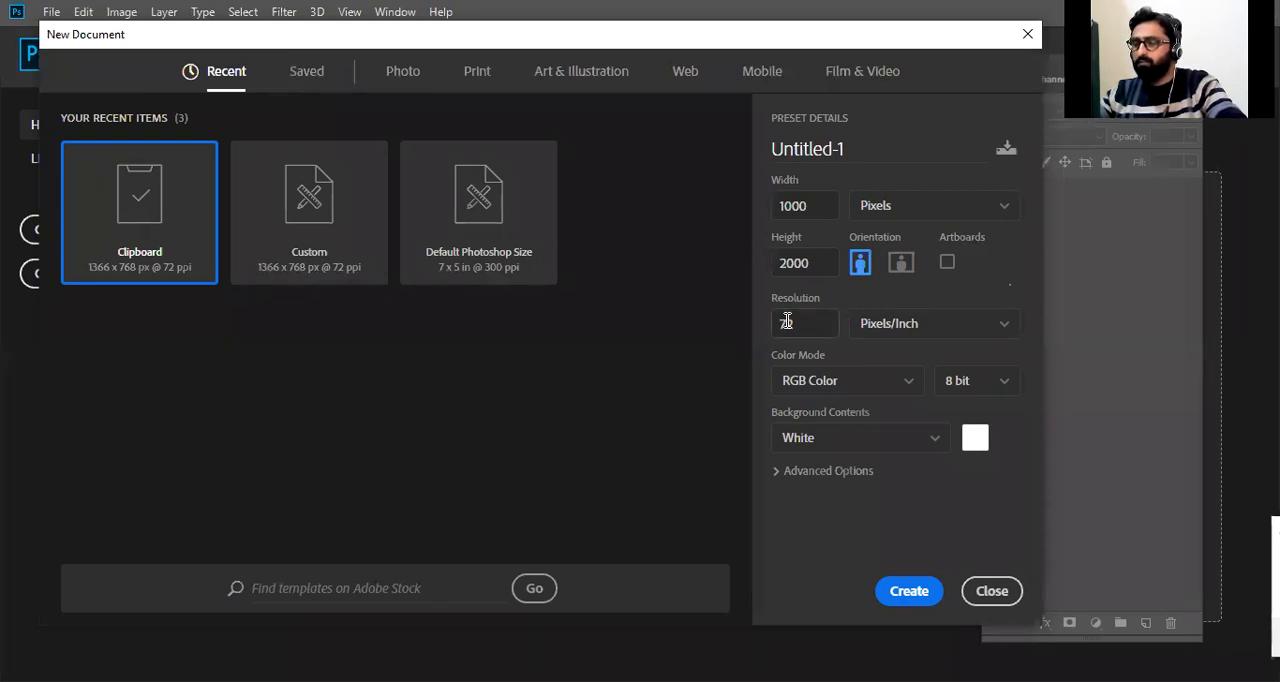
{"action": "type", "text": "3"}
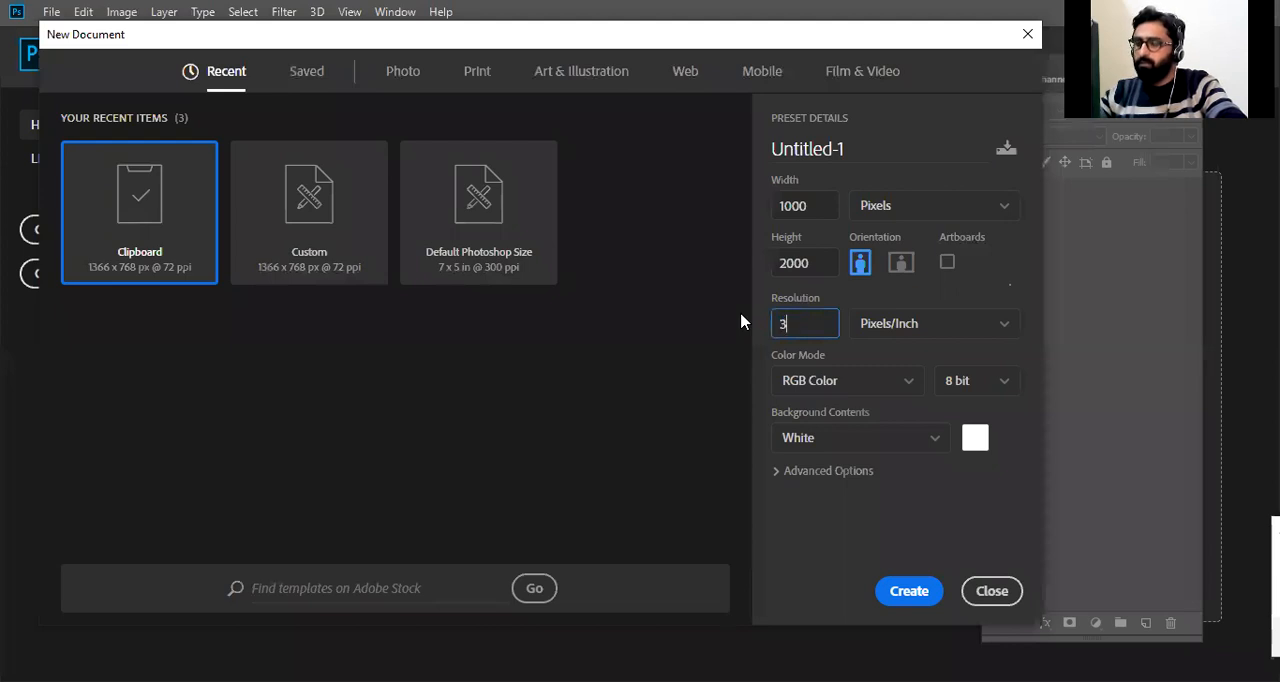
{"action": "type", "text": "00"}
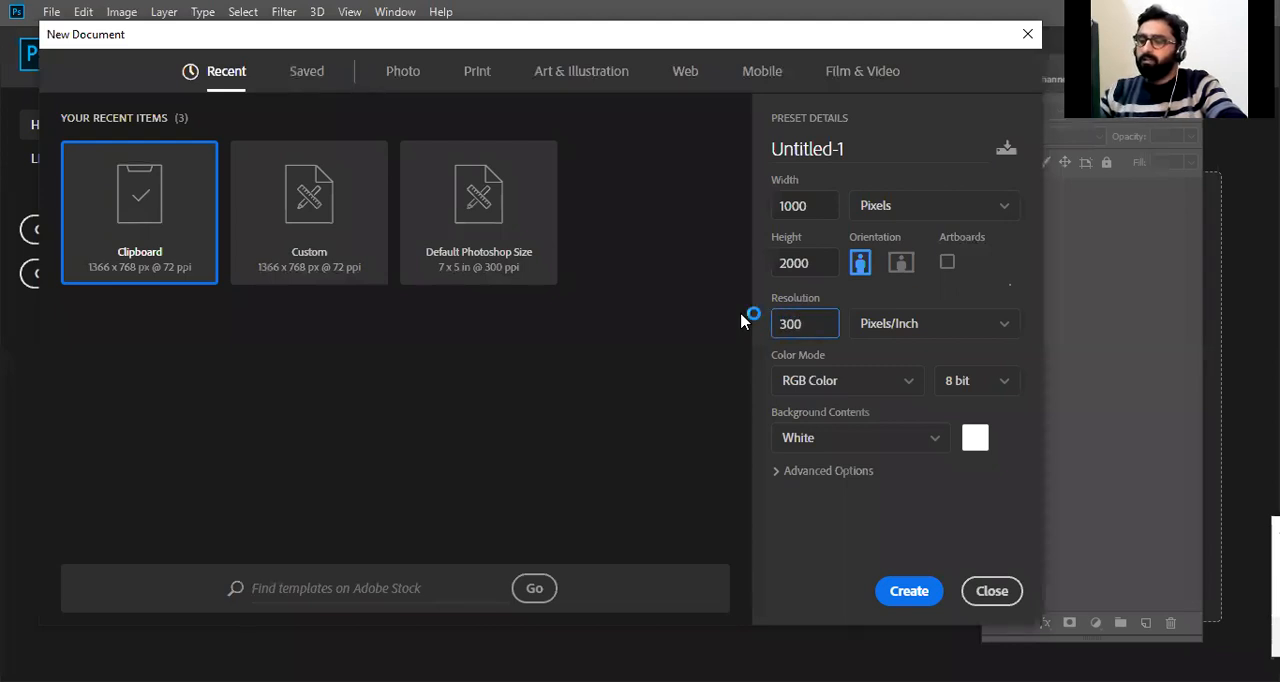
{"action": "left_click", "coordinate": [822, 380]}
{"action": "left_click", "coordinate": [842, 510]}
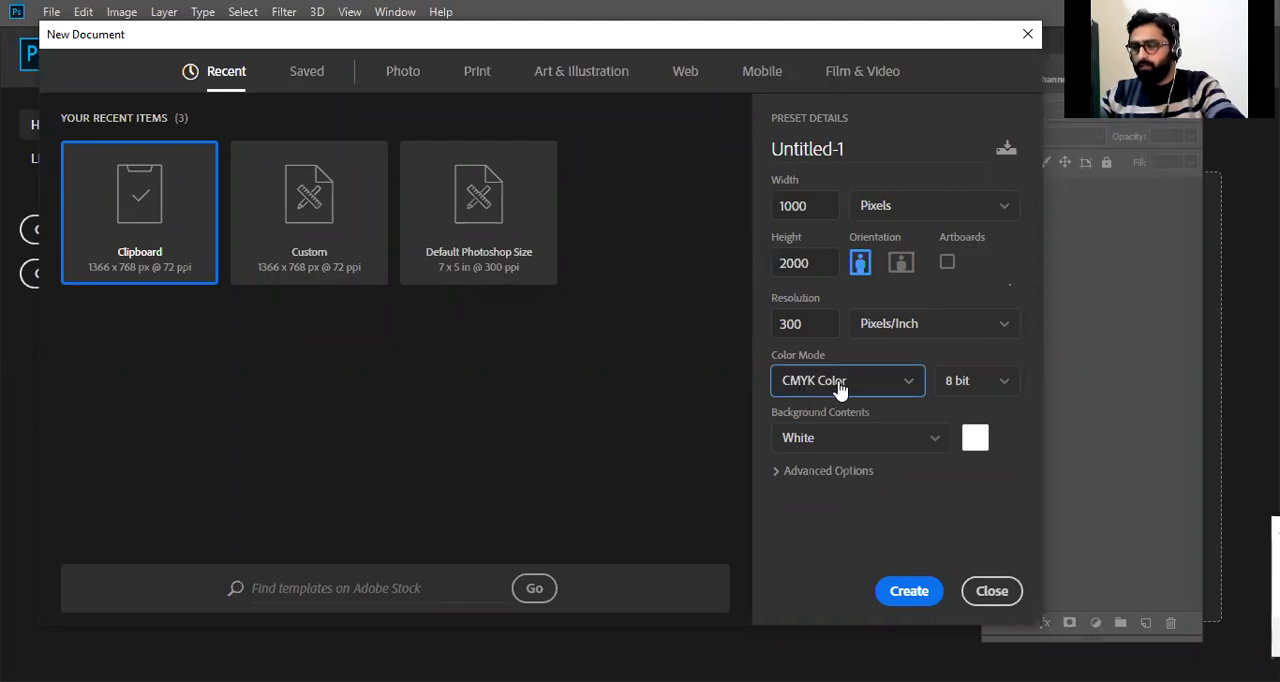
{"action": "left_click", "coordinate": [900, 391]}
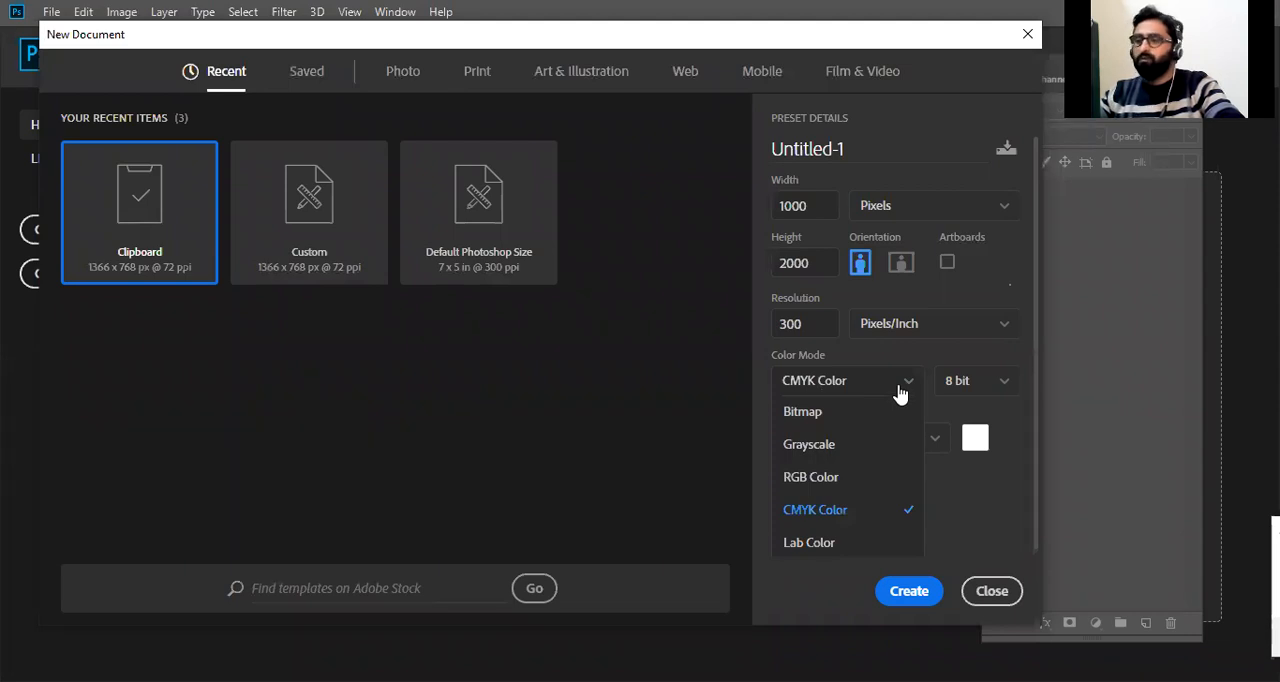
{"action": "left_click", "coordinate": [822, 510]}
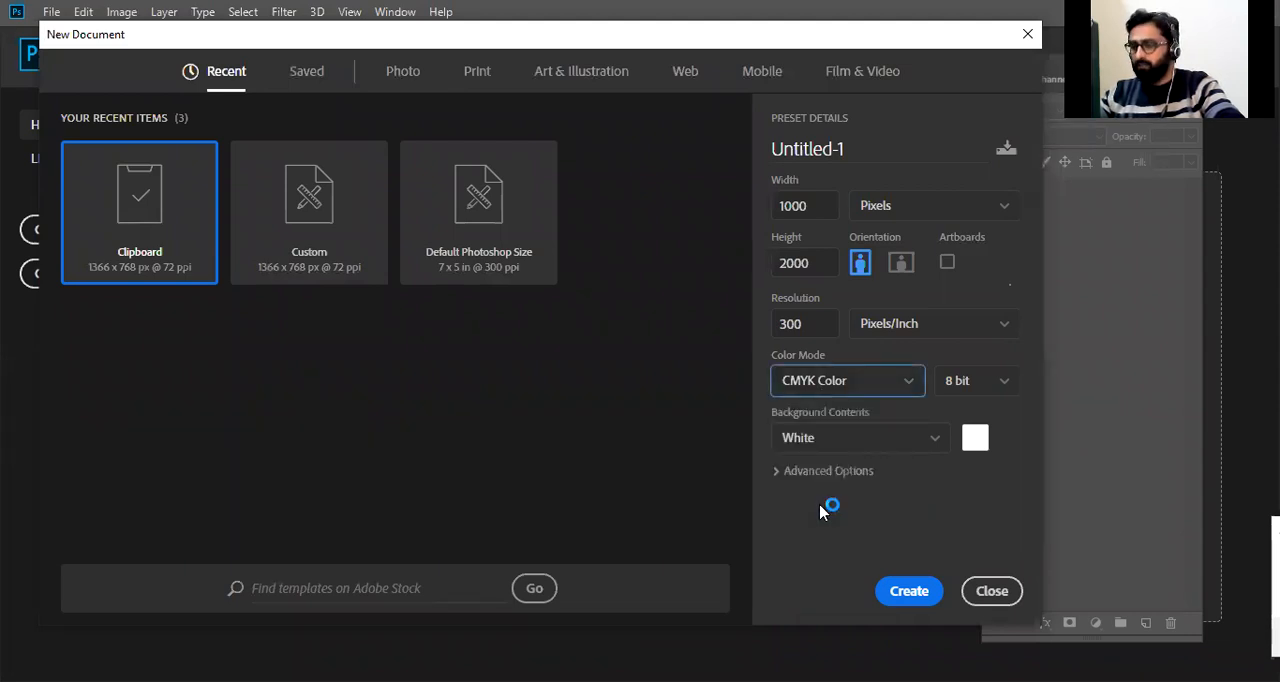
Set the new document's resolution to 72 pixels/inch and its color mode to RGB Color.
{"action": "left_click", "coordinate": [820, 321]}
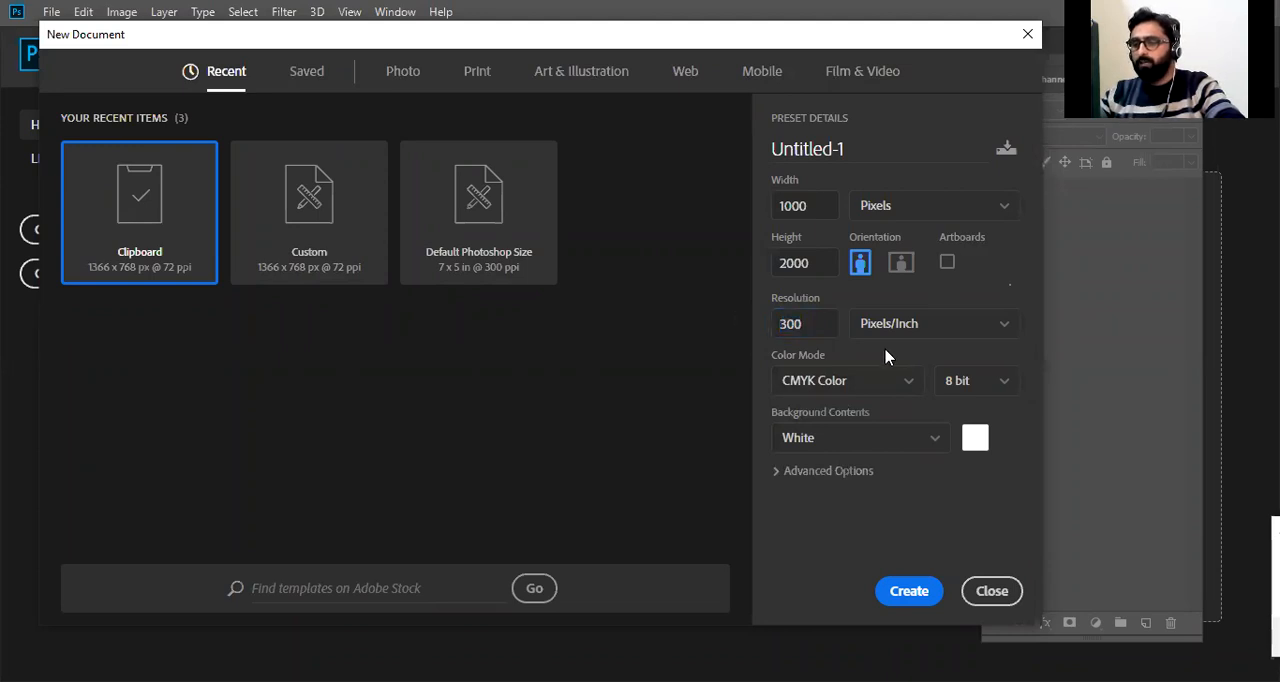
{"action": "left_click", "coordinate": [810, 323]}
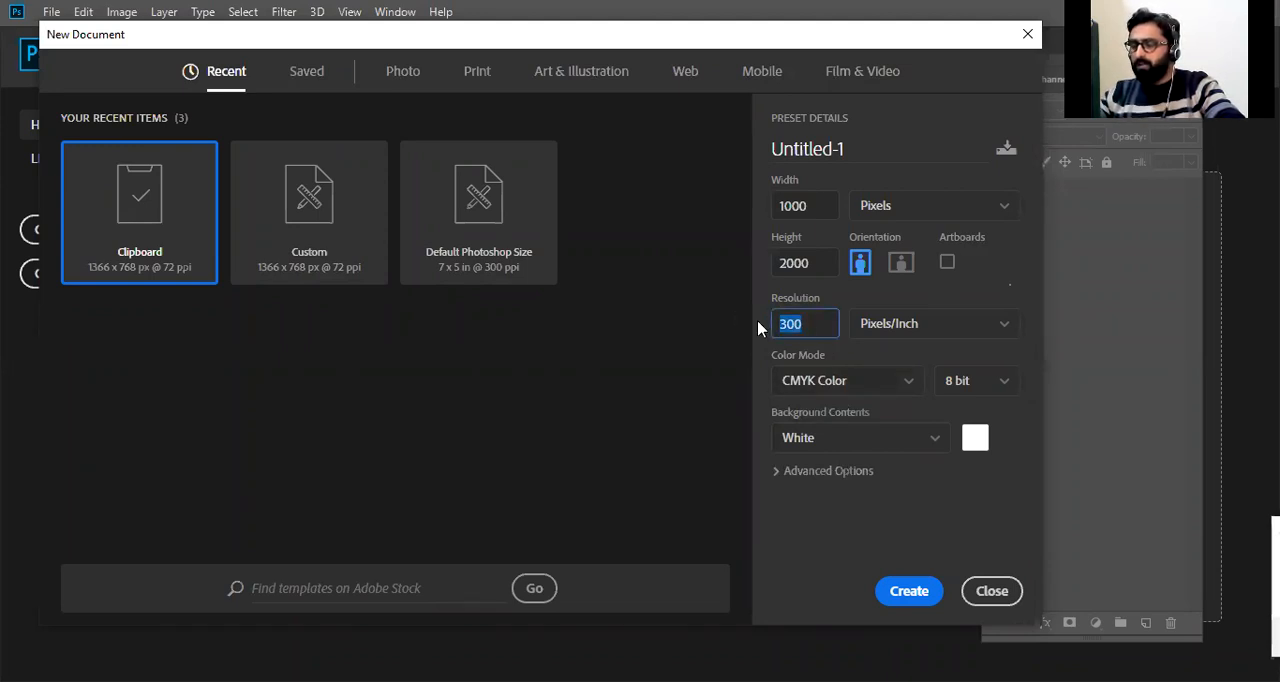
{"action": "type", "text": "72"}
{"action": "left_click", "coordinate": [862, 390]}
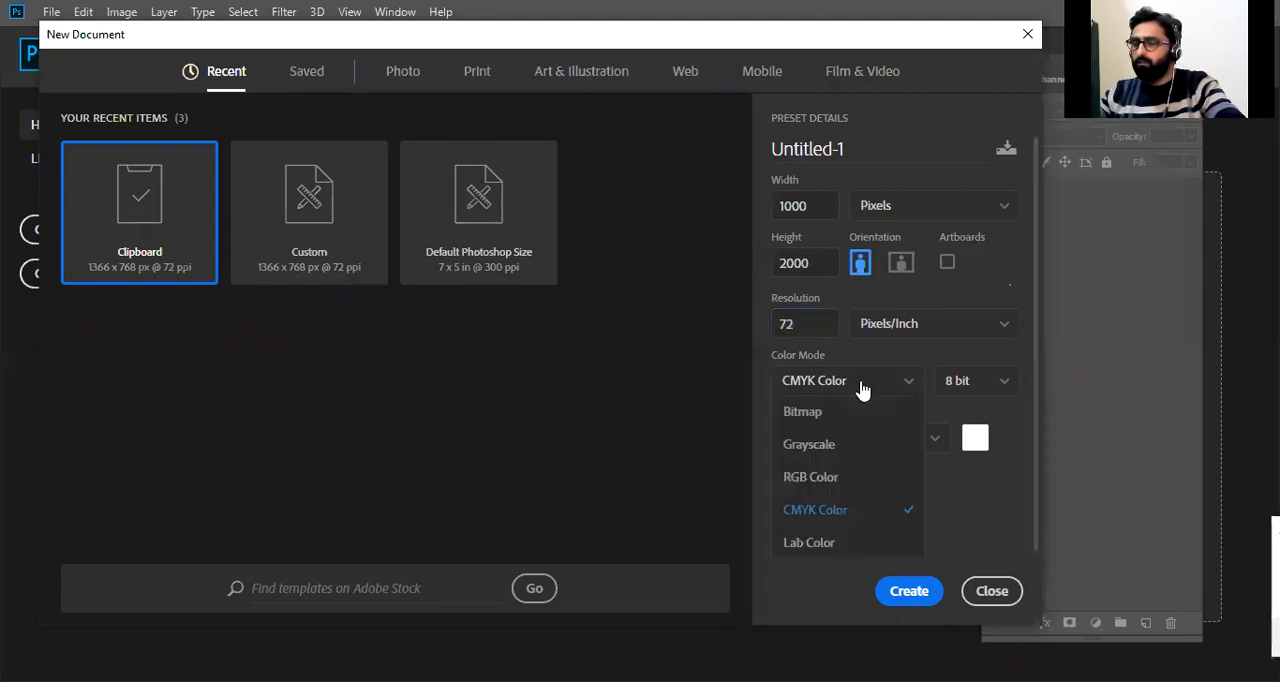
{"action": "left_click", "coordinate": [811, 477]}
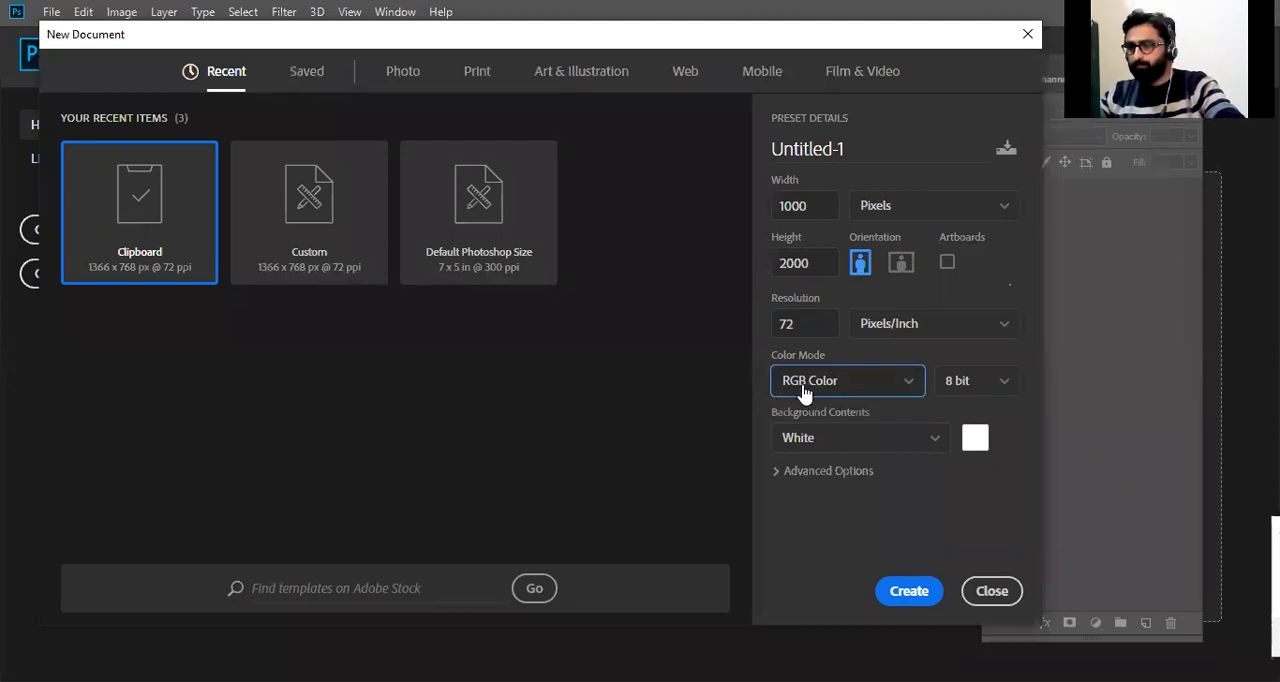
Examine the background contents options and choose a custom gray as the new document's background color.
{"action": "left_click", "coordinate": [875, 444]}
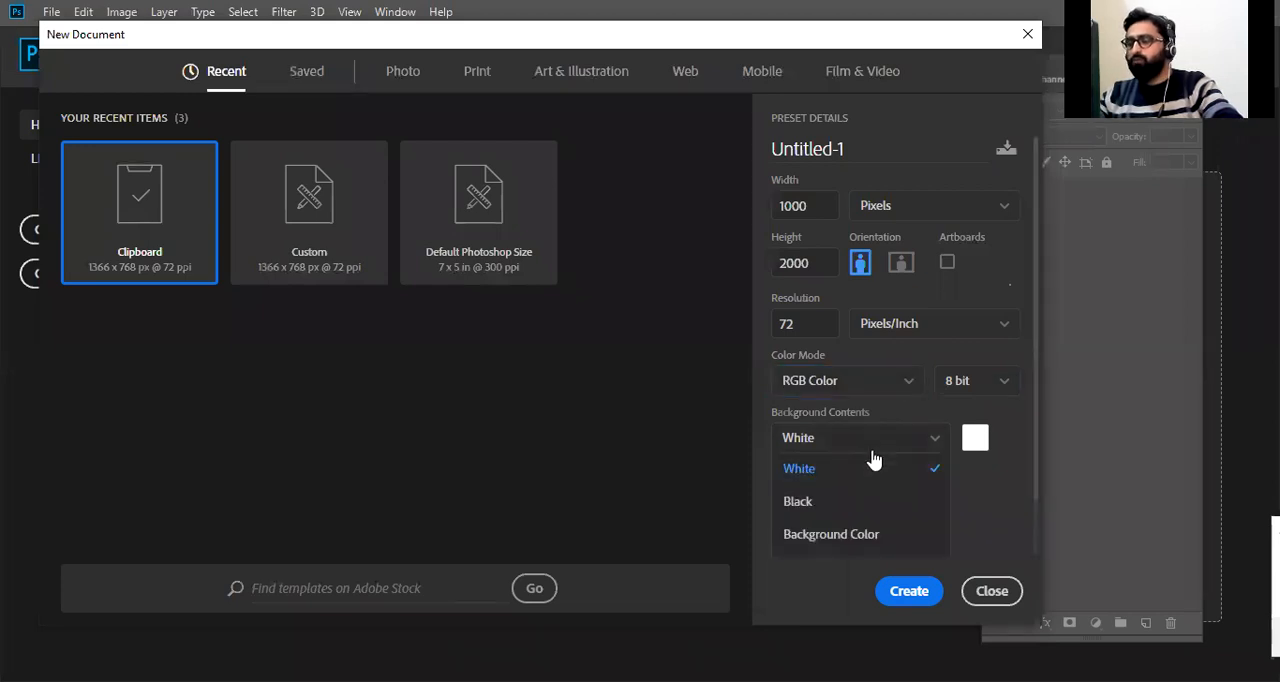
{"action": "scroll", "coordinate": [853, 500], "scroll_direction": "down", "scroll_amount": 1}
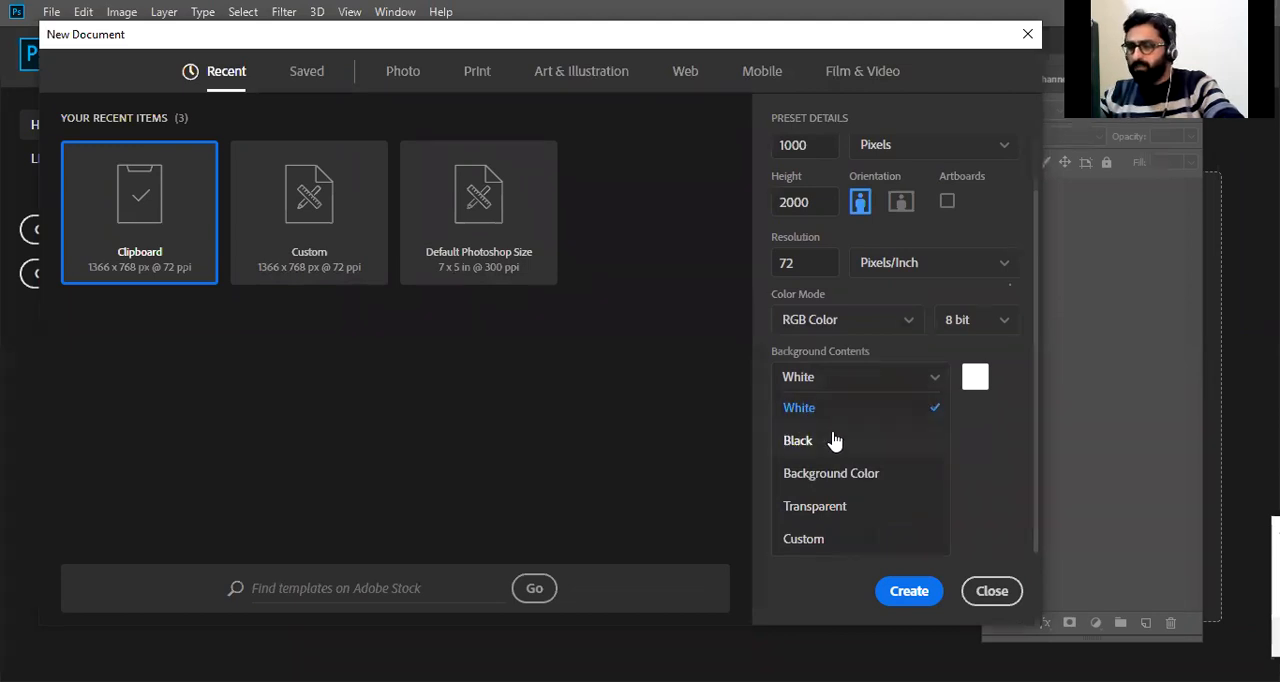
{"action": "left_click", "coordinate": [870, 474]}
{"action": "left_click", "coordinate": [975, 440]}
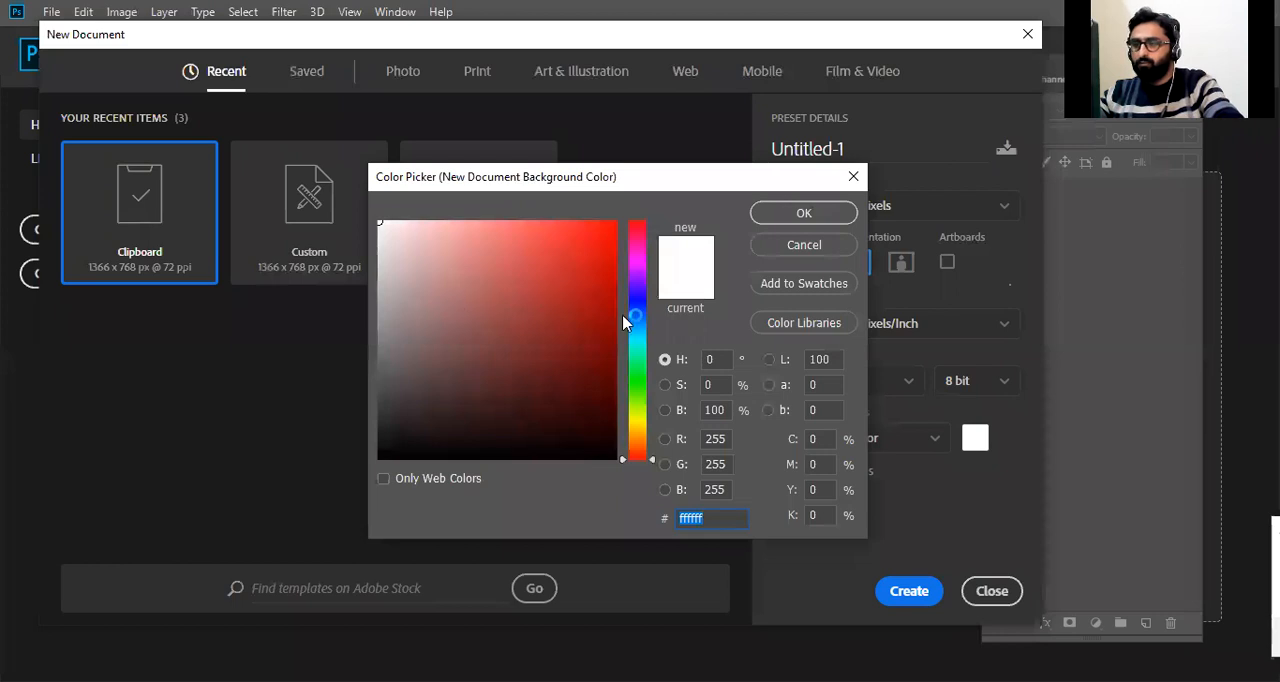
{"action": "left_click", "coordinate": [572, 327]}
{"action": "left_click", "coordinate": [634, 291]}
{"action": "left_click_drag", "start_coordinate": [635, 290], "coordinate": [636, 277]}
{"action": "left_click_drag", "start_coordinate": [510, 320], "coordinate": [378, 374]}
{"action": "left_click", "coordinate": [833, 211]}
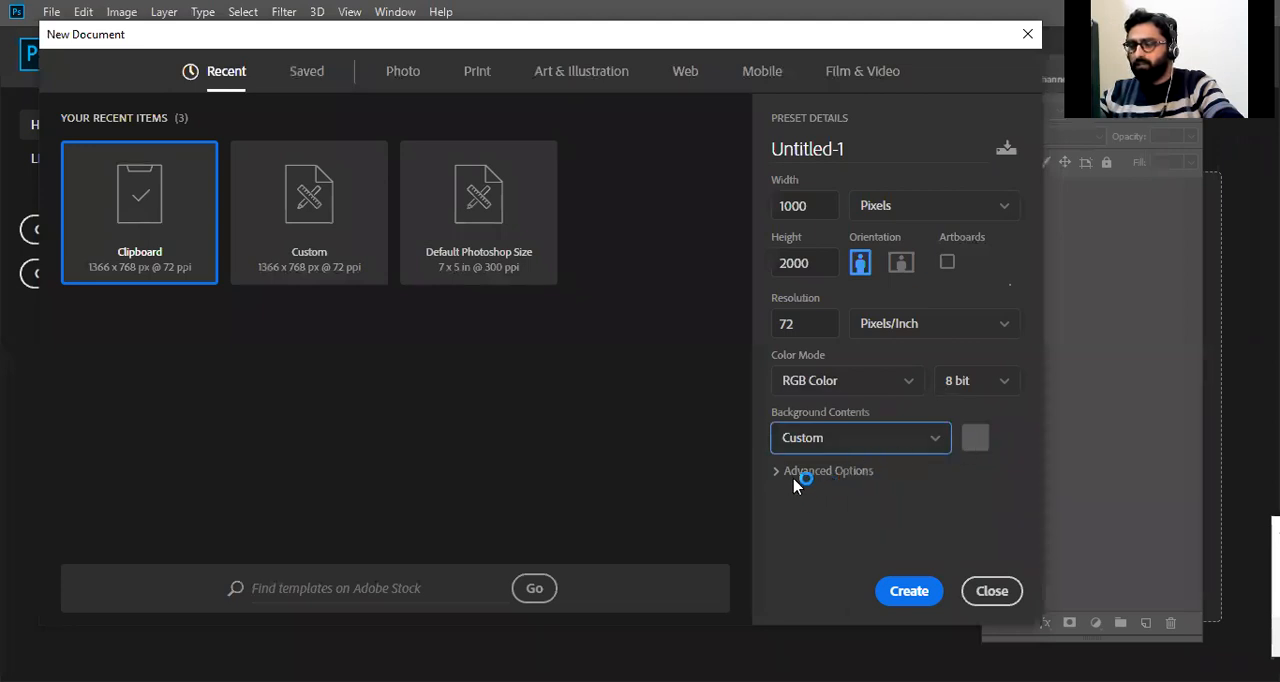
Set the background contents to White and create the new document.
{"action": "left_click", "coordinate": [940, 442]}
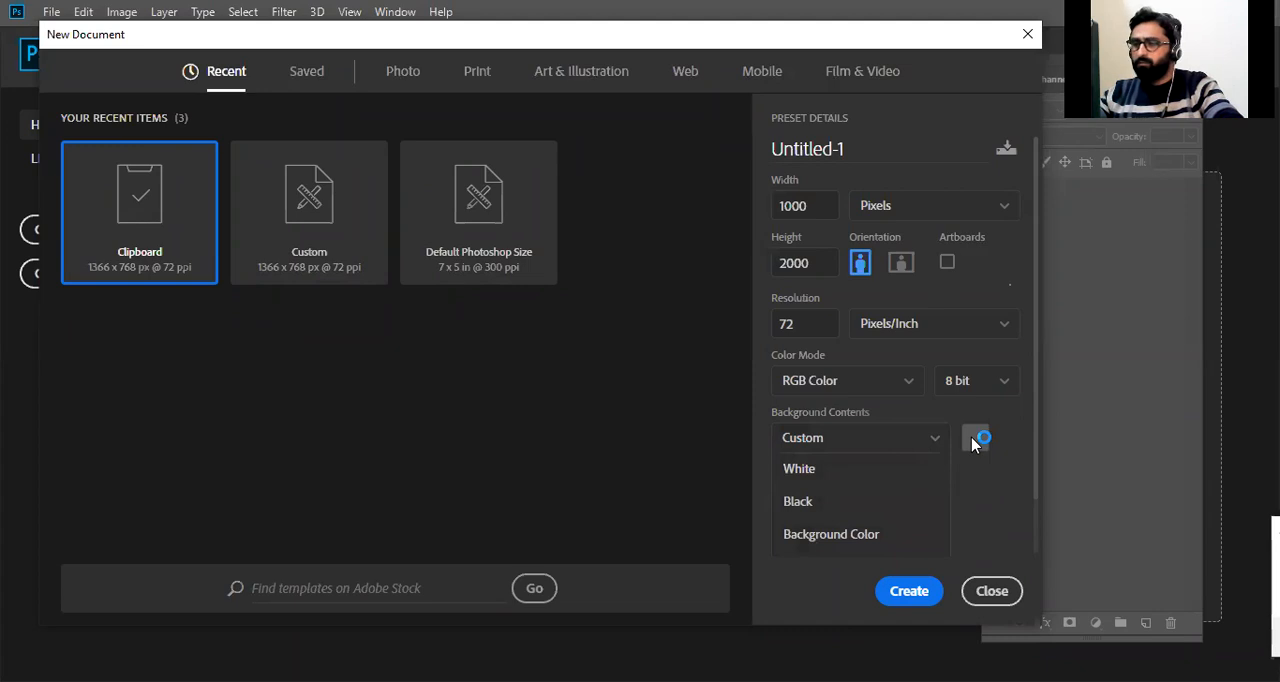
{"action": "left_click", "coordinate": [852, 470]}
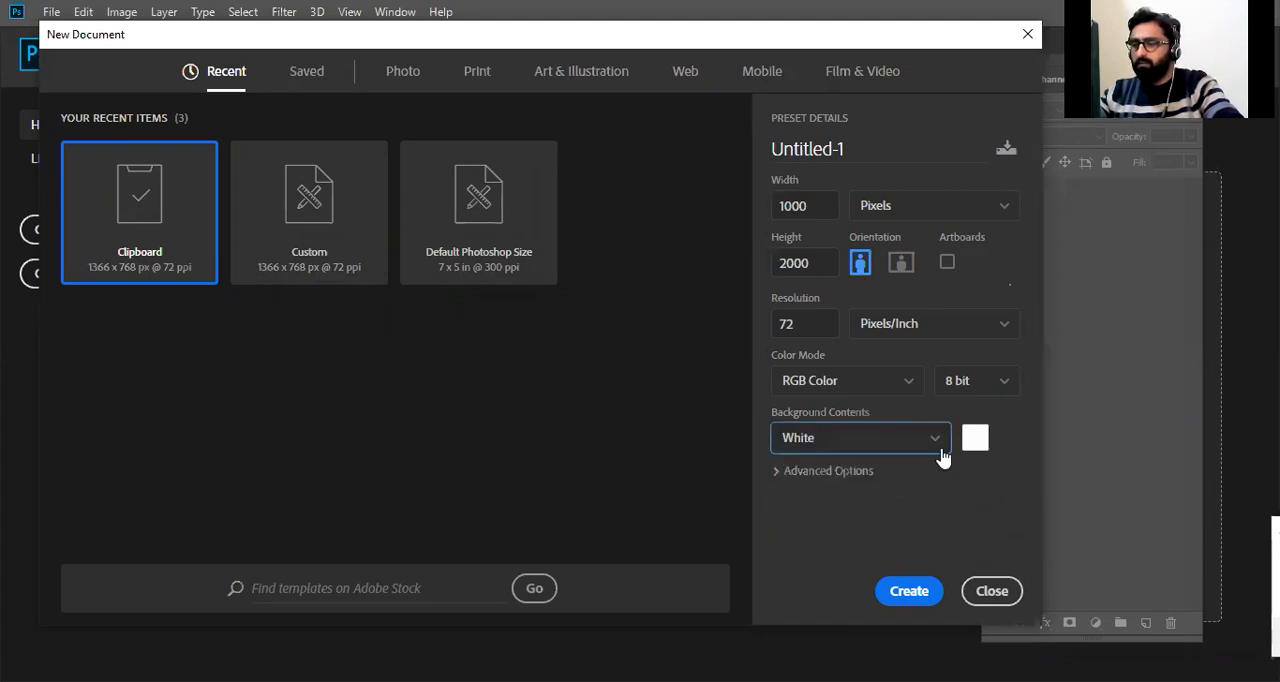
{"action": "left_click", "coordinate": [921, 590]}
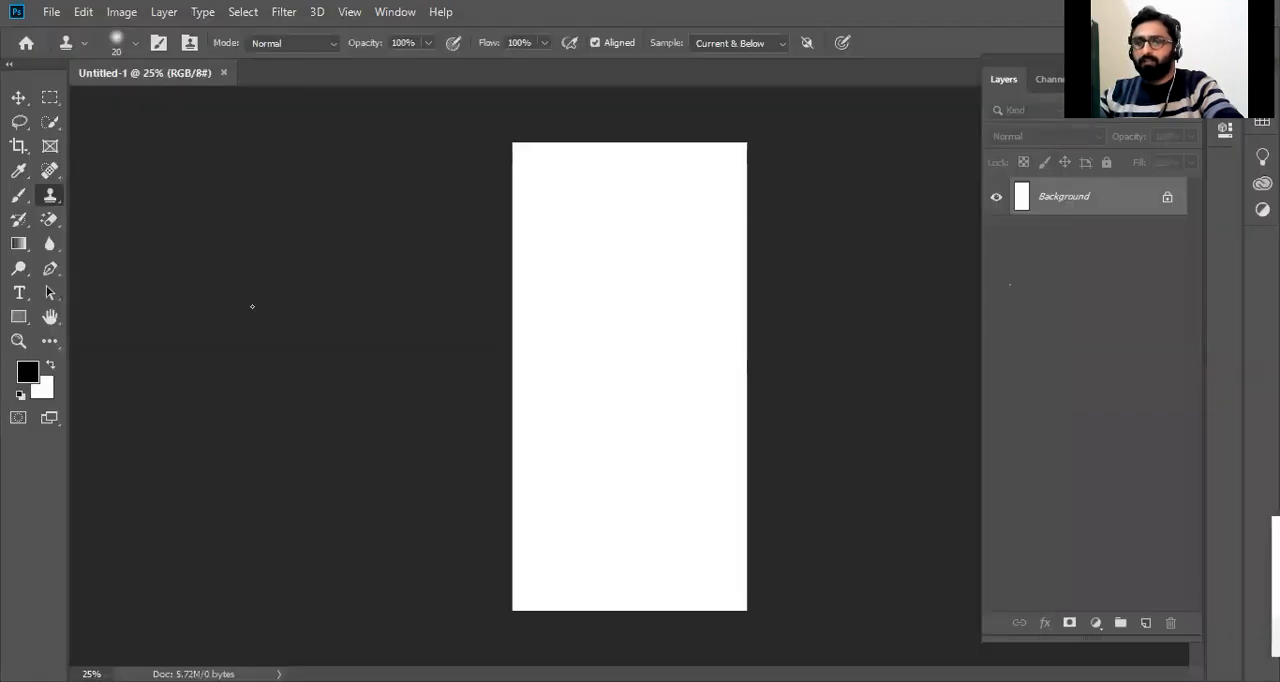
Rotate the canvas 90 degrees into landscape format and activate the Move tool.
{"action": "left_click", "coordinate": [121, 11]}
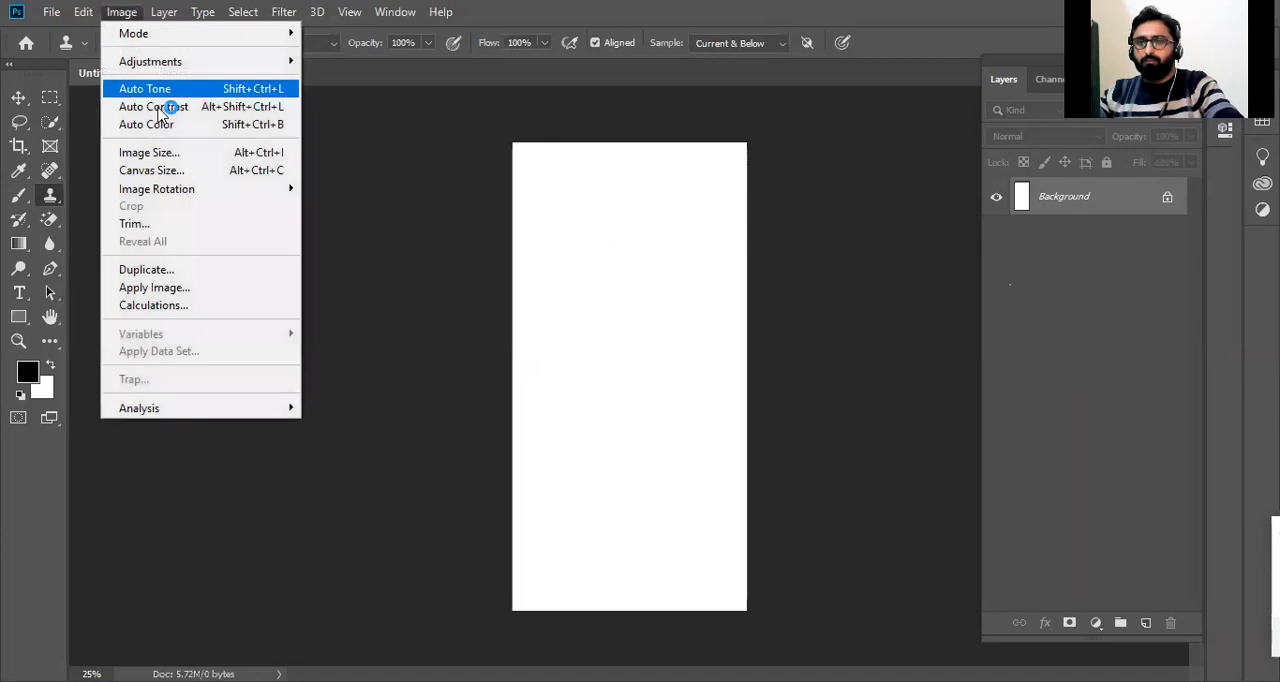
{"action": "mouse_move", "coordinate": [249, 194]}
{"action": "left_click", "coordinate": [351, 206]}
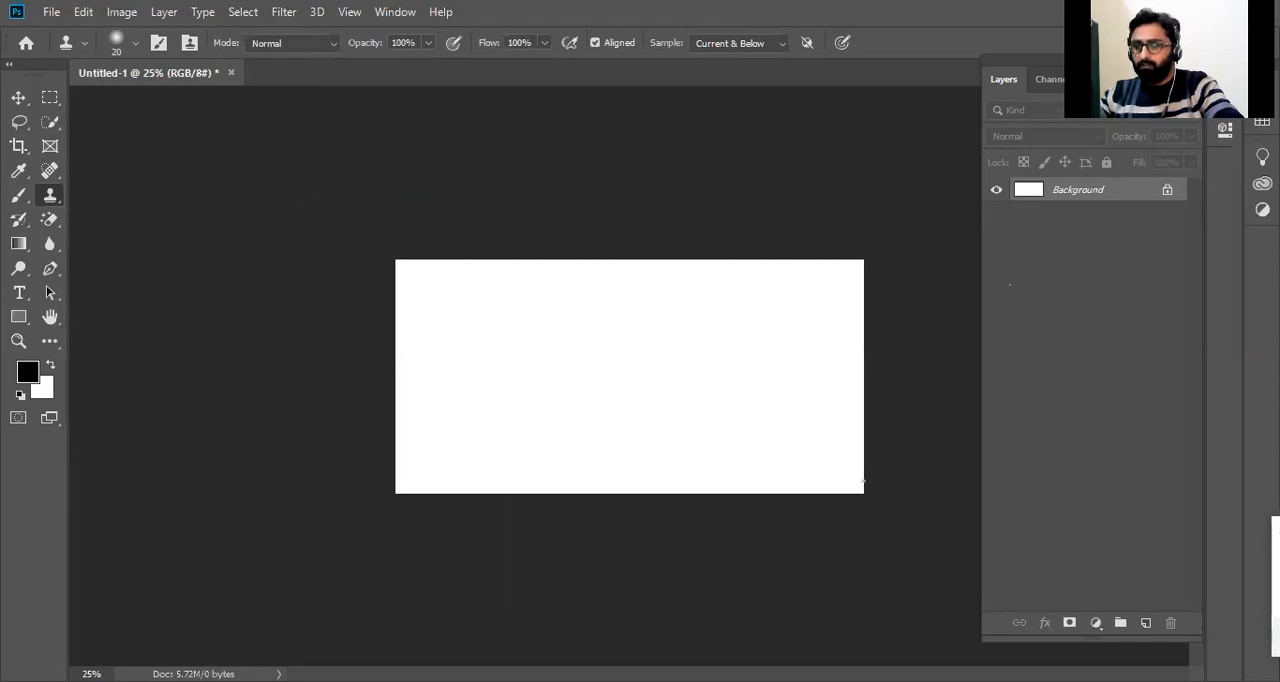
{"action": "key", "text": "v"}
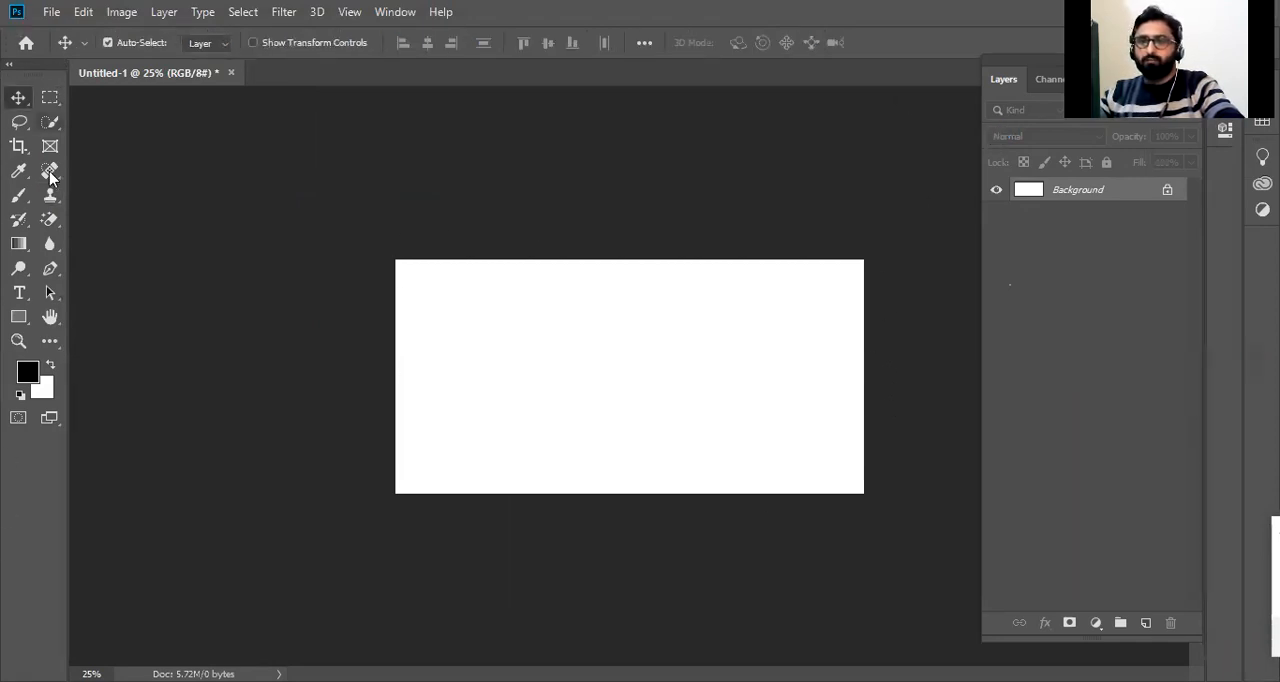
Switch the tools bar back and forth between its single-column and double-column layouts, ending with two columns.
{"action": "left_click", "coordinate": [8, 67]}
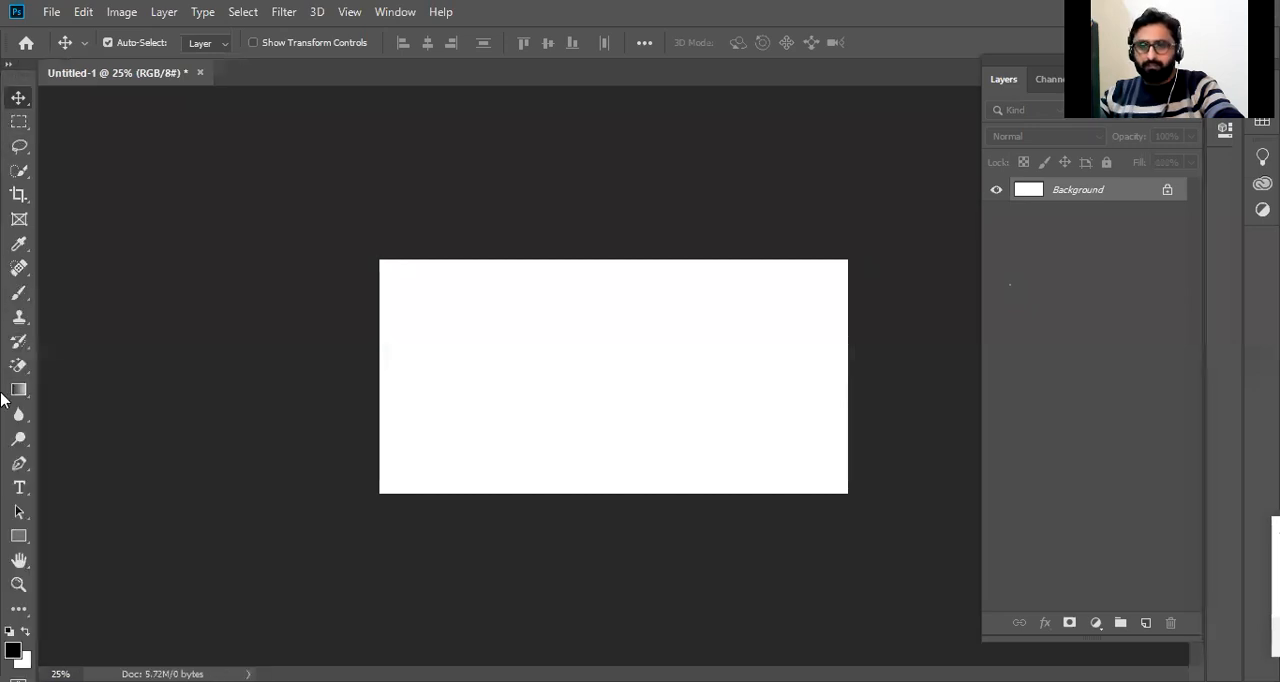
{"action": "left_click", "coordinate": [8, 70]}
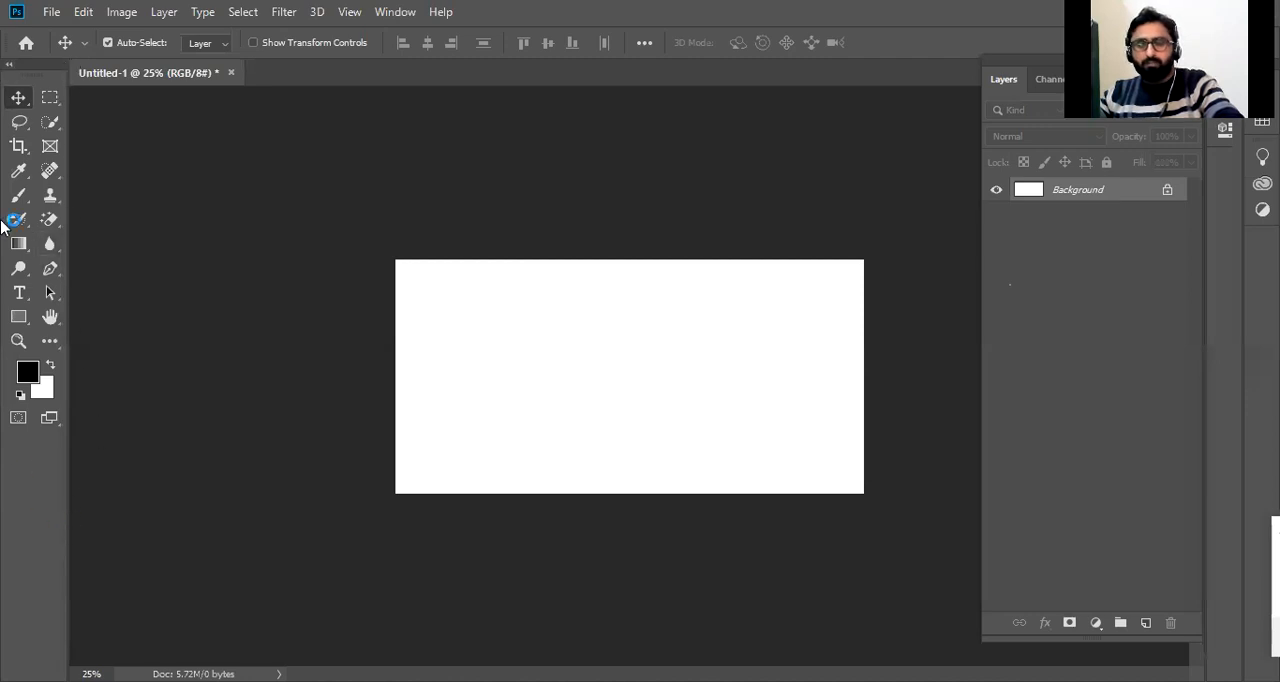
{"action": "left_click", "coordinate": [12, 70]}
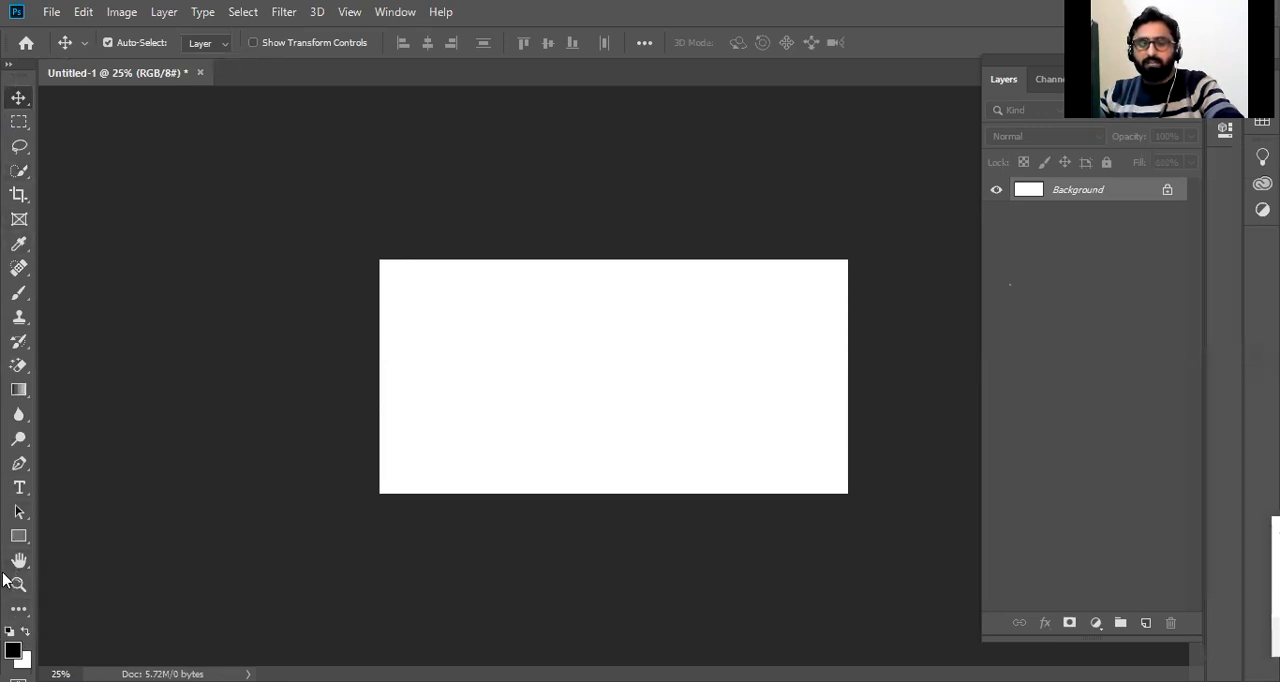
{"action": "left_click", "coordinate": [10, 66]}
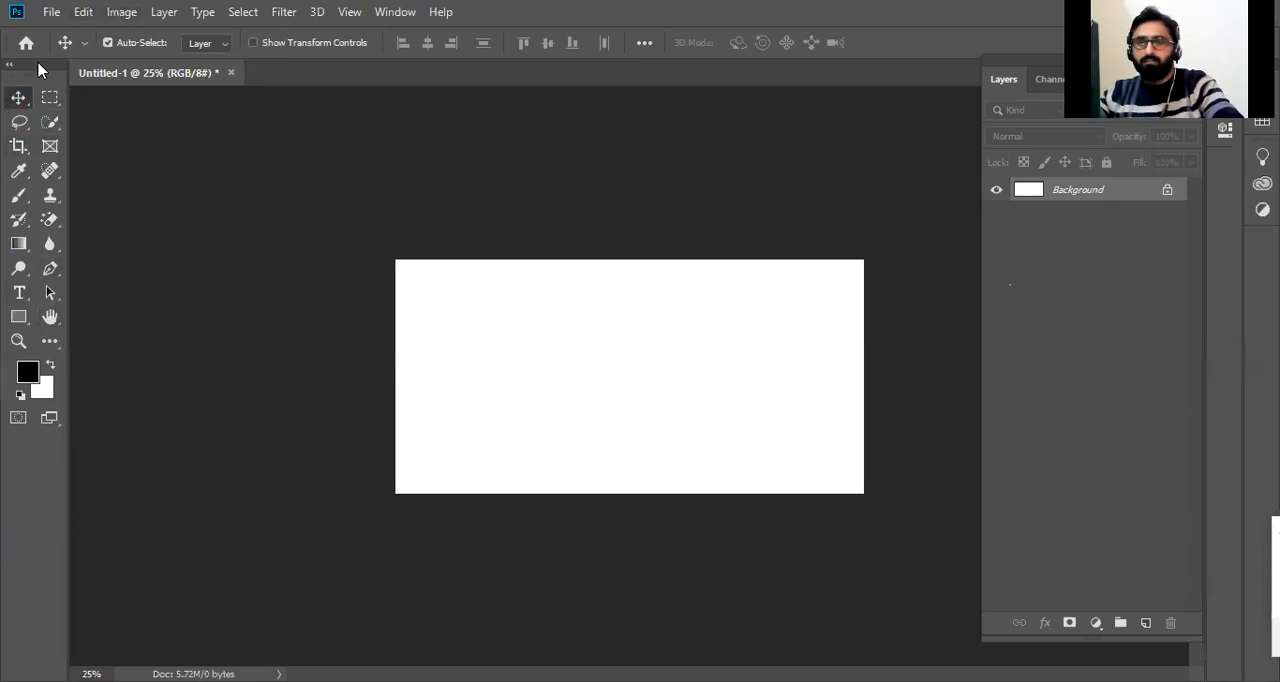
{"action": "left_click", "coordinate": [8, 66]}
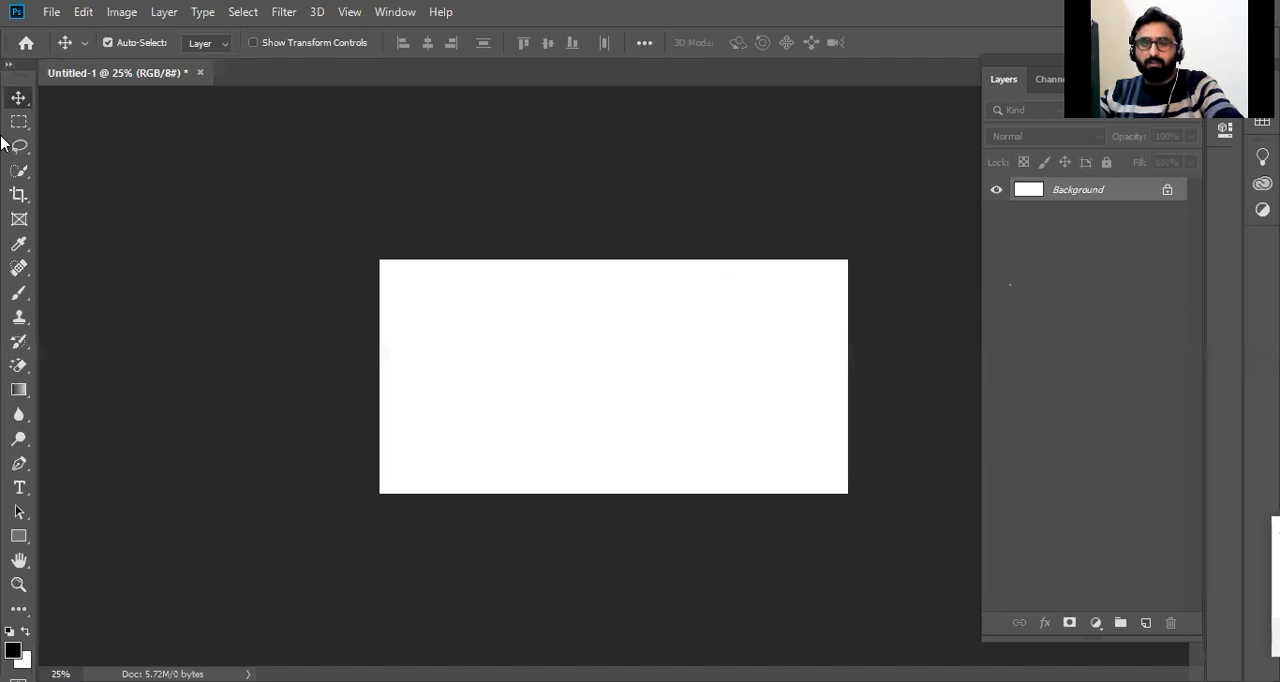
{"action": "left_click", "coordinate": [8, 65]}
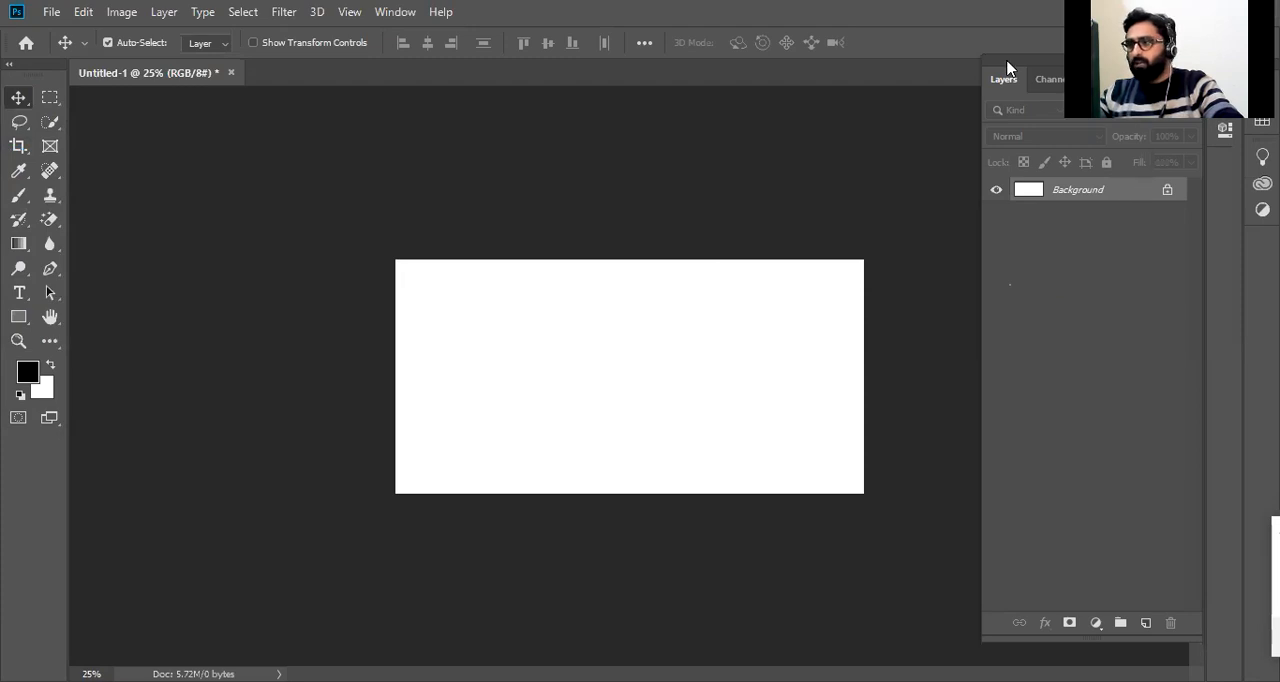
Move the floating Layers panel over the canvas and close it.
{"action": "left_click_drag", "start_coordinate": [1006, 68], "coordinate": [683, 105]}
{"action": "left_click", "coordinate": [705, 90]}
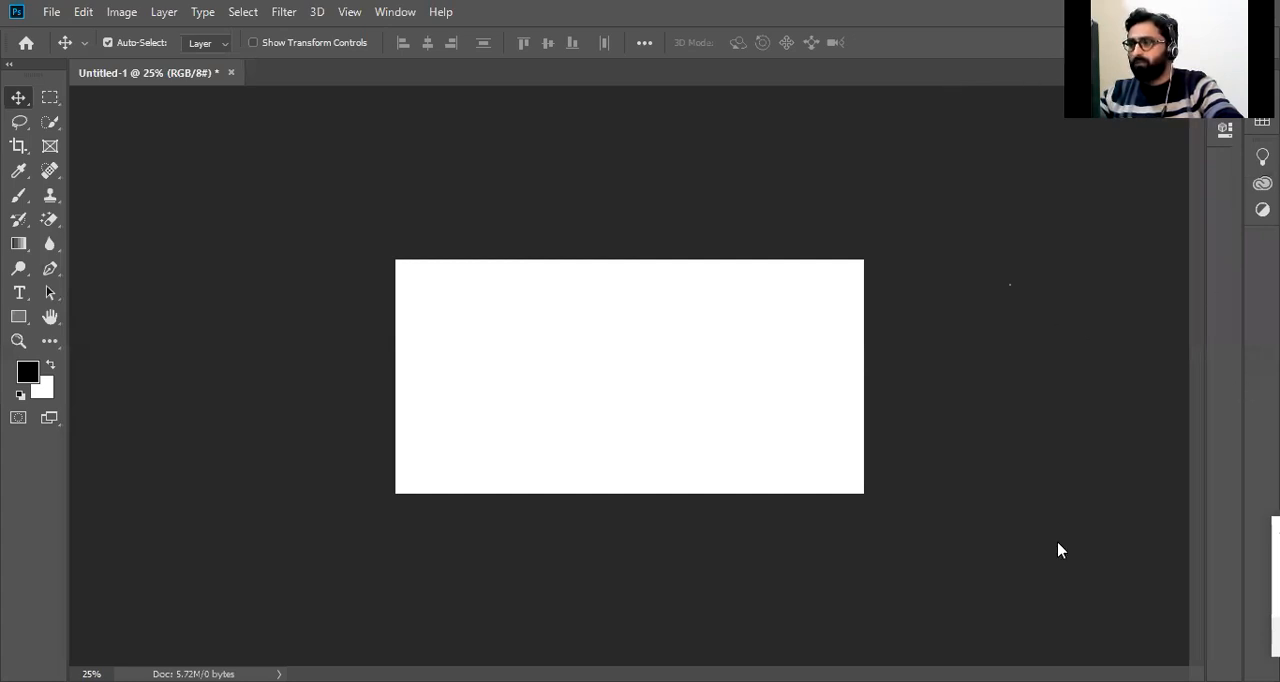
Reopen the Layers panel and place it beside the canvas, on its right.
{"action": "left_click", "coordinate": [397, 14]}
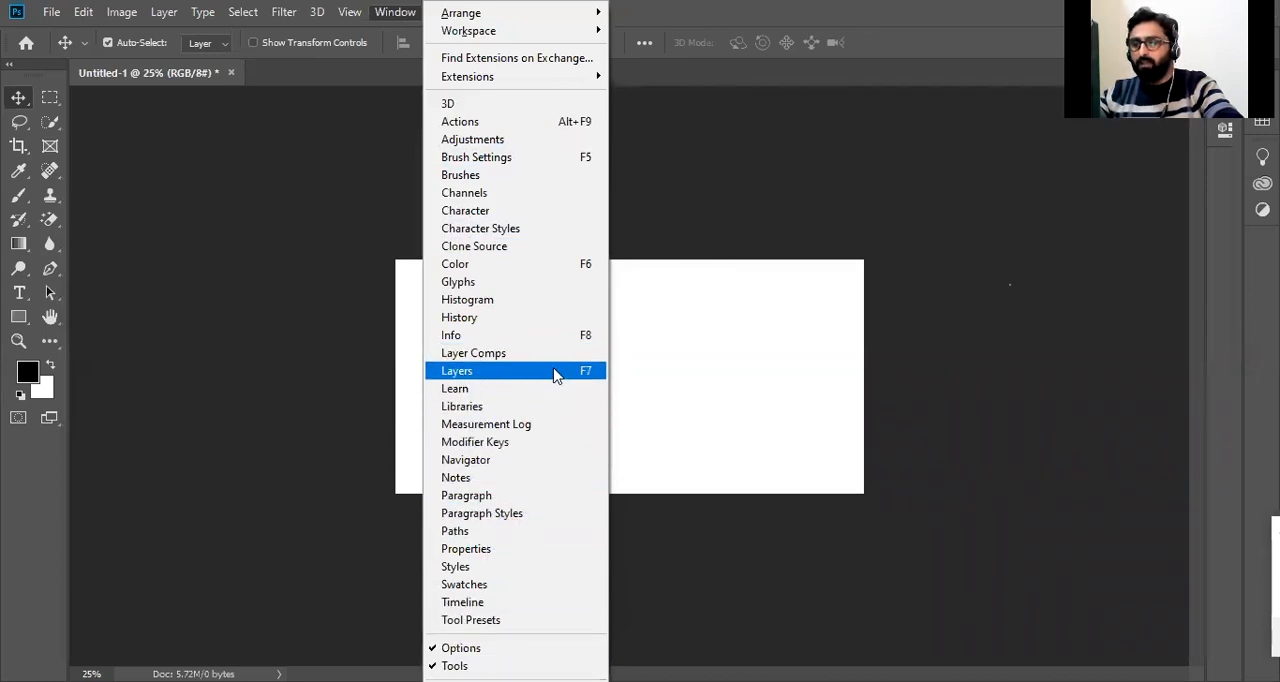
{"action": "left_click", "coordinate": [764, 8]}
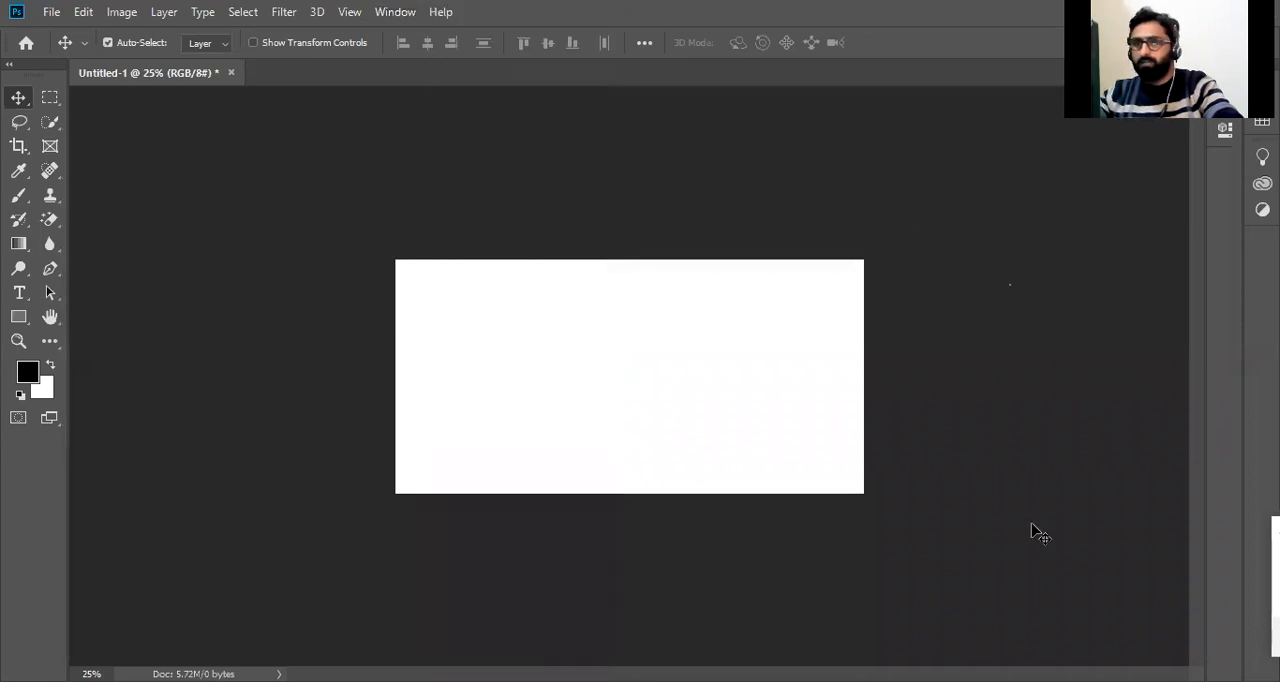
{"action": "left_click", "coordinate": [396, 12]}
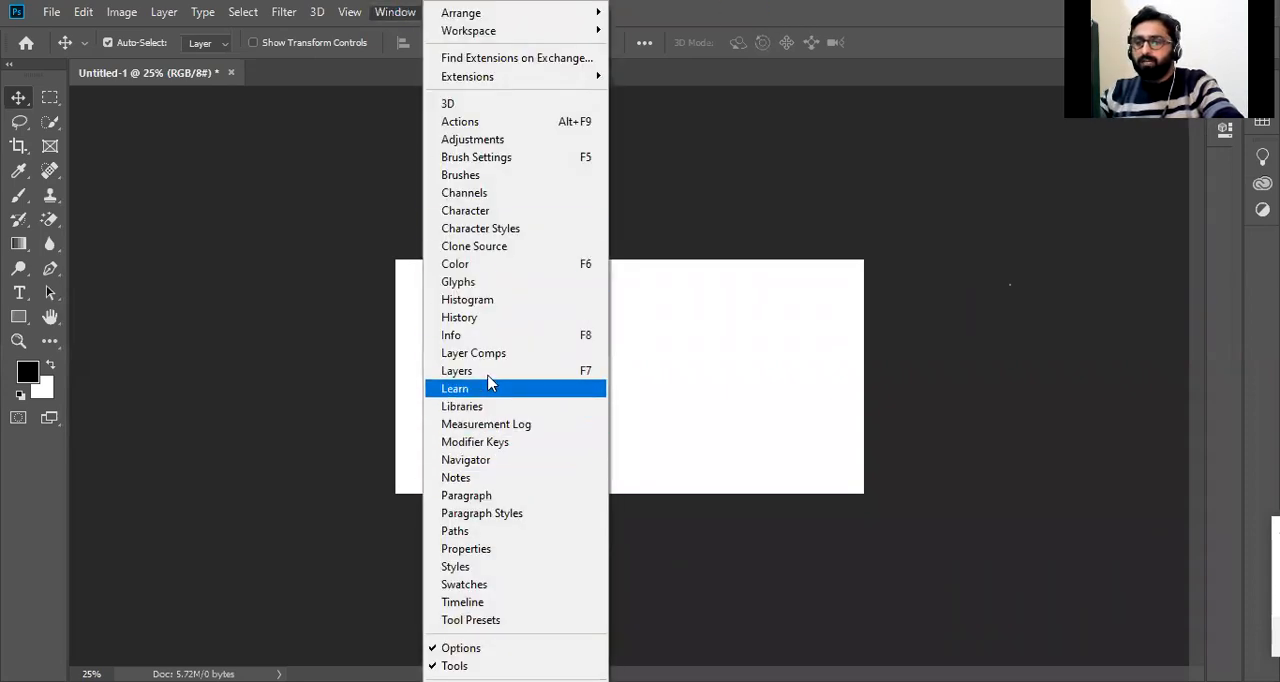
{"action": "left_click", "coordinate": [486, 371]}
{"action": "left_click_drag", "start_coordinate": [557, 97], "coordinate": [1050, 90]}
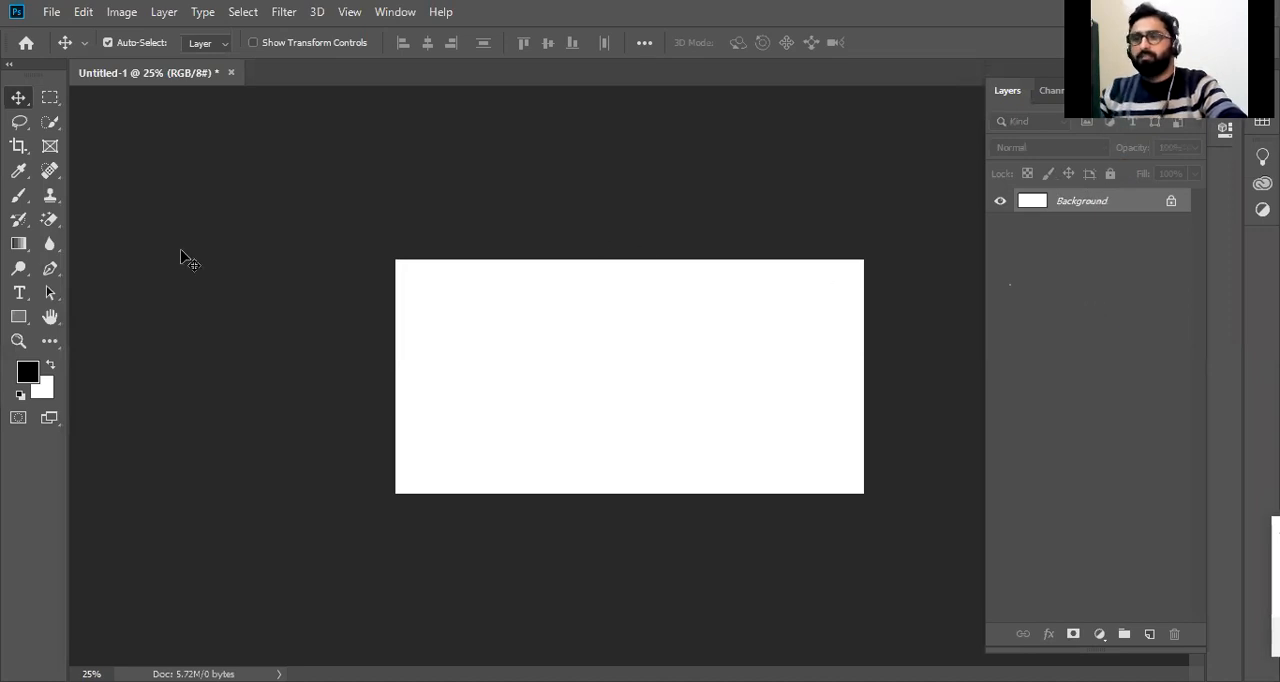
Display the Color panel in the workspace.
{"action": "left_click", "coordinate": [385, 10]}
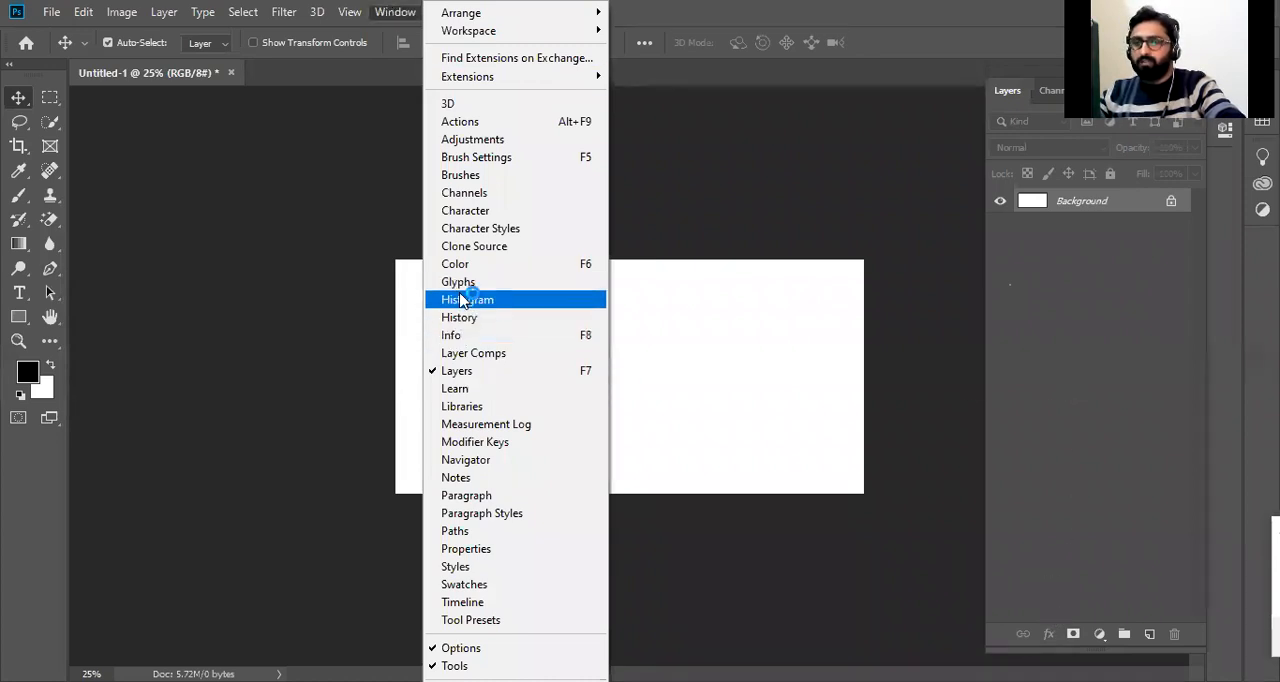
{"action": "left_click", "coordinate": [460, 266]}
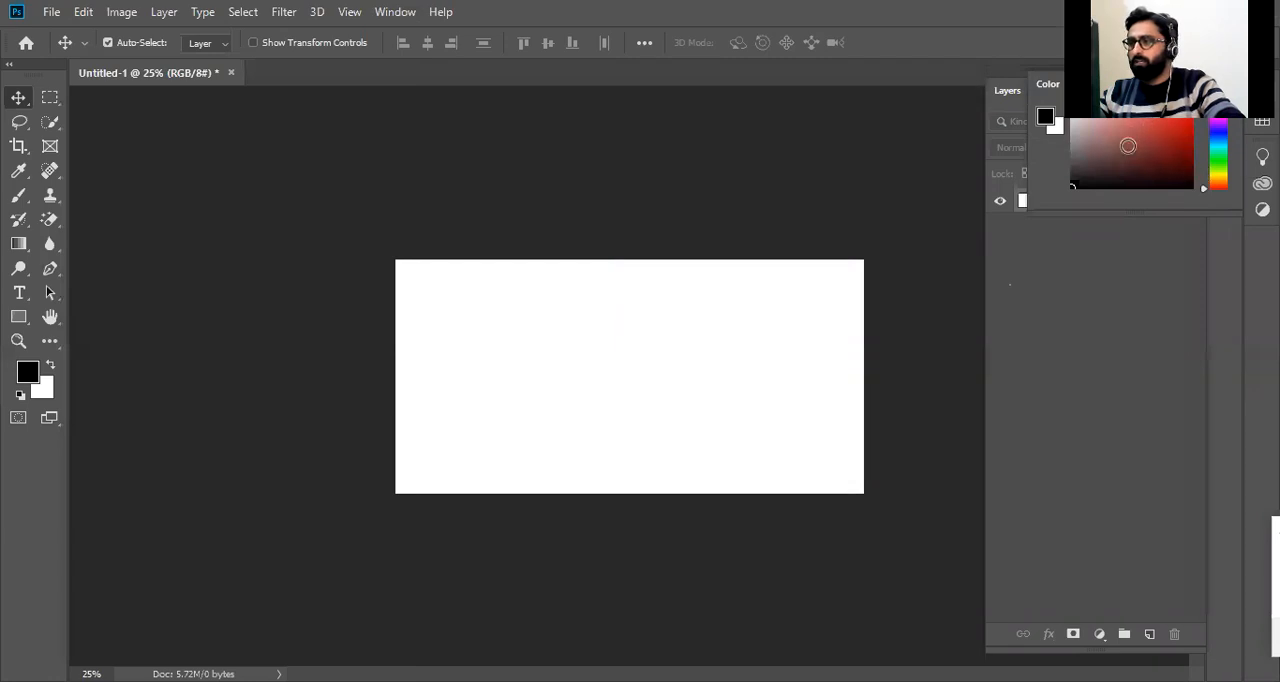
Move the floating Color panel over the Layers panel and close it.
{"action": "left_click_drag", "start_coordinate": [1218, 84], "coordinate": [1158, 233]}
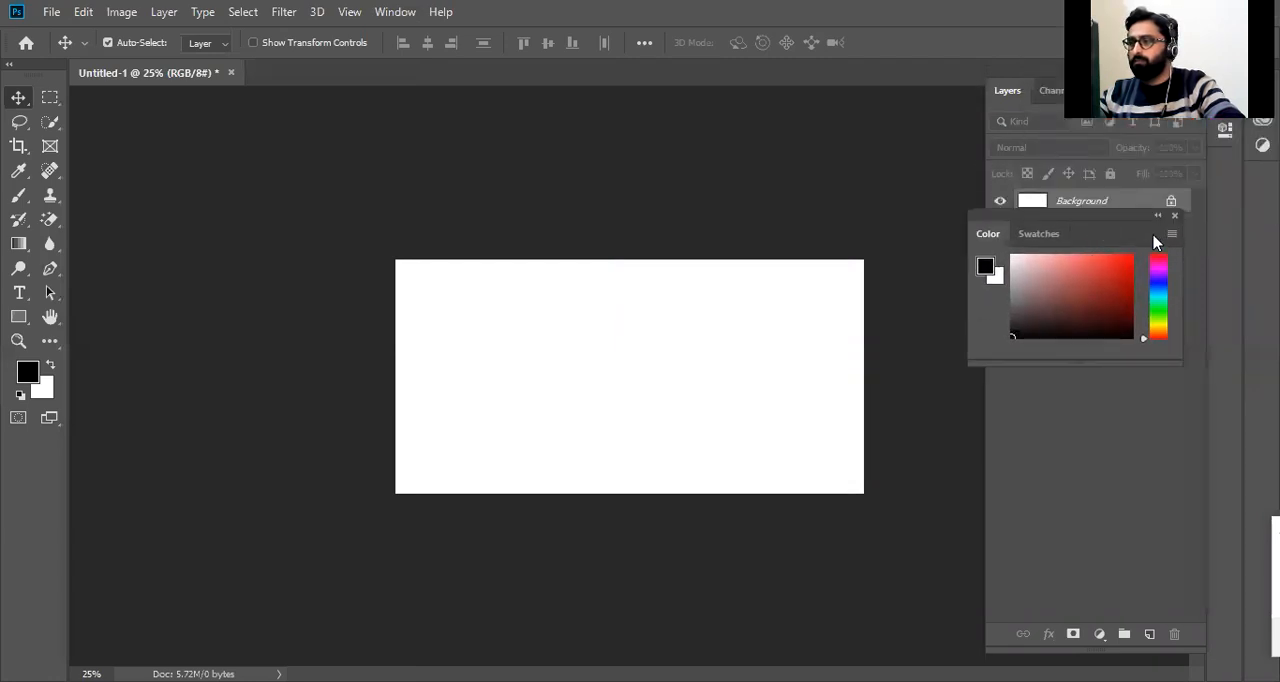
{"action": "left_click", "coordinate": [1175, 216]}
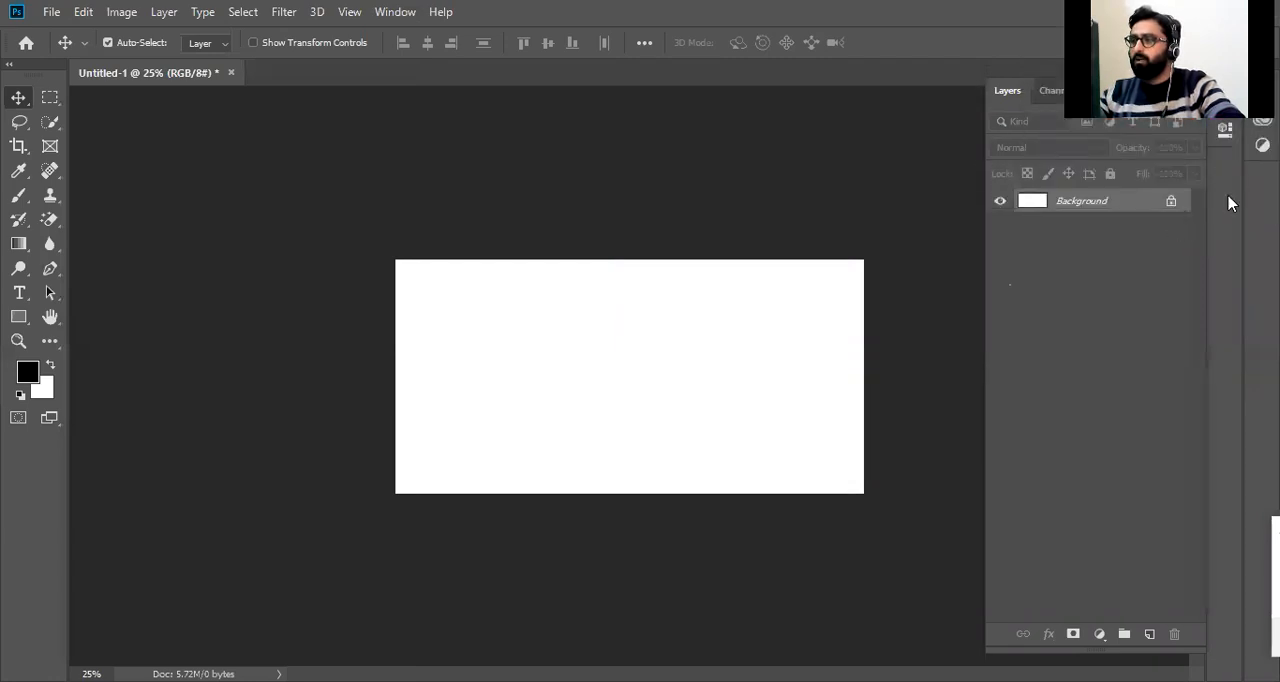
{"action": "left_click", "coordinate": [394, 14]}
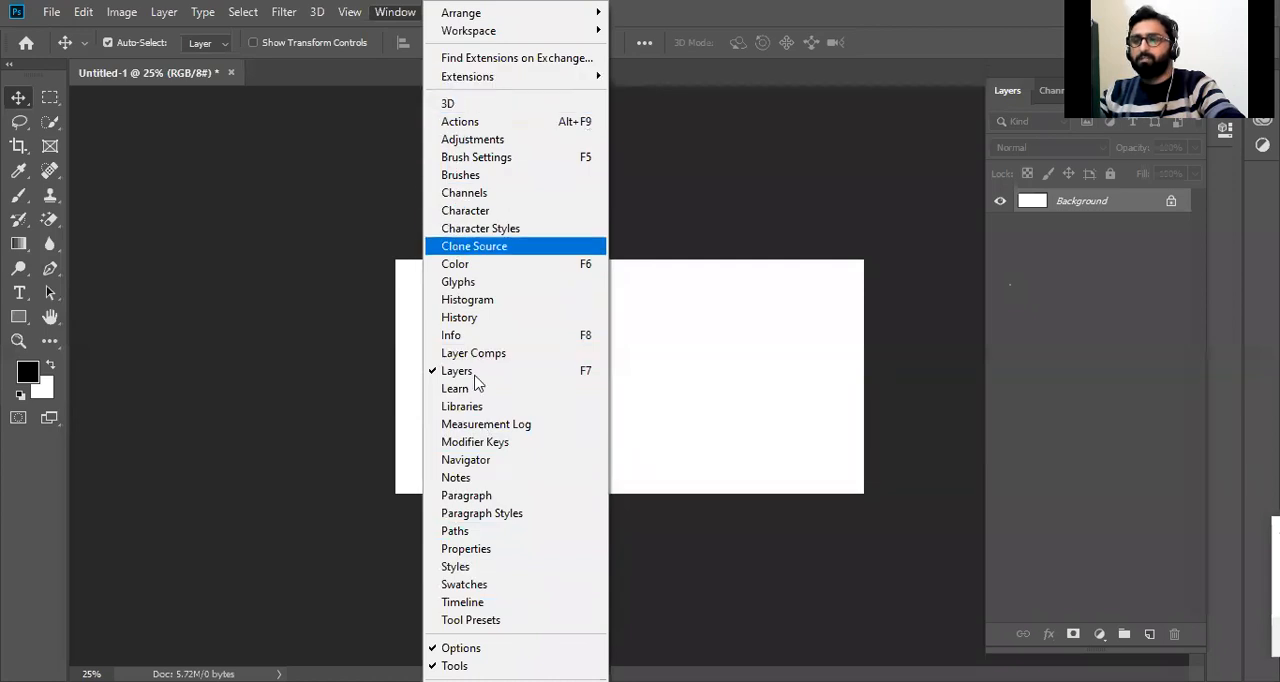
{"action": "left_click", "coordinate": [796, 6]}
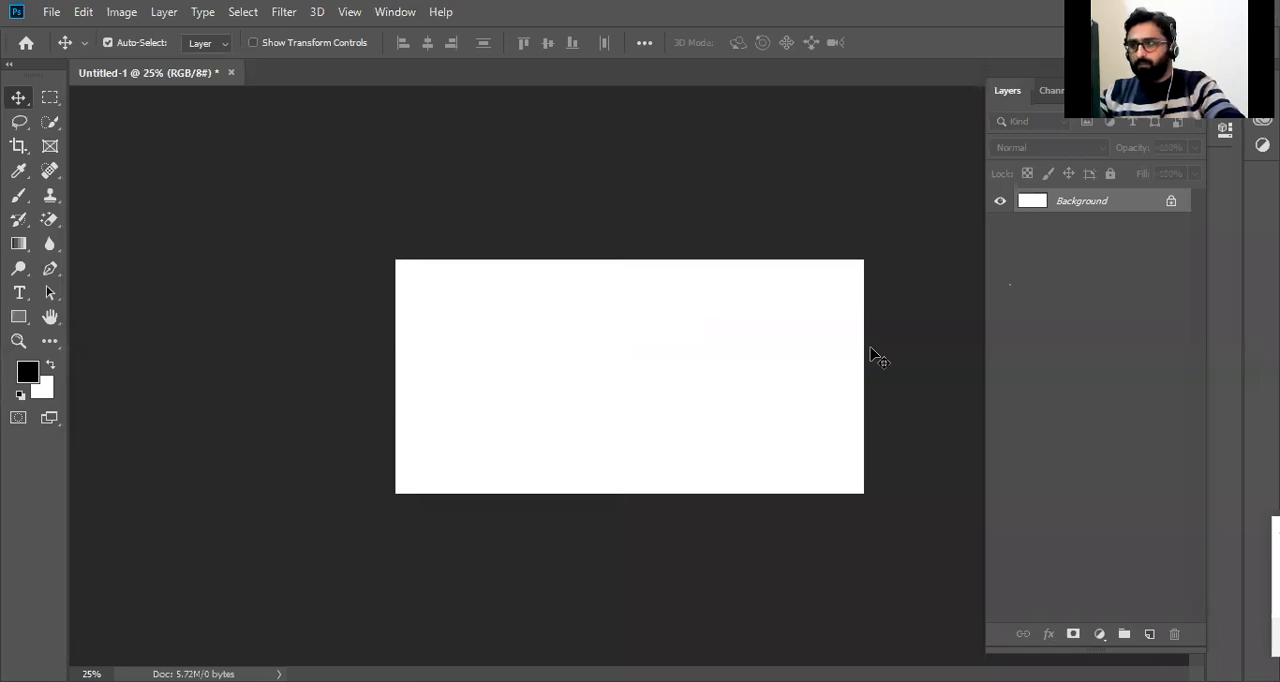
Enlarge the canvas view slightly, and switch between the Move, Horizontal Type and Brush tools, ending on the Move tool.
{"action": "key", "text": "z"}
{"action": "left_click_drag", "start_coordinate": [389, 283], "coordinate": [567, 319]}
{"action": "key", "text": "v"}
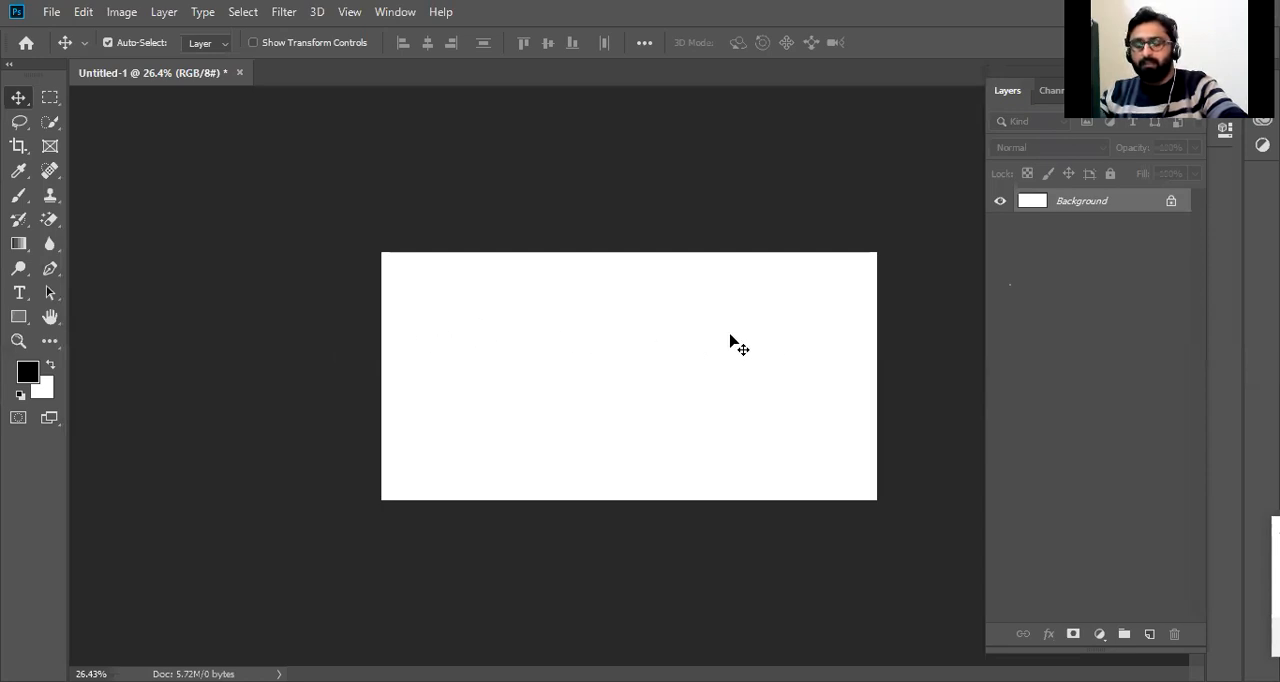
{"action": "key", "text": "t"}
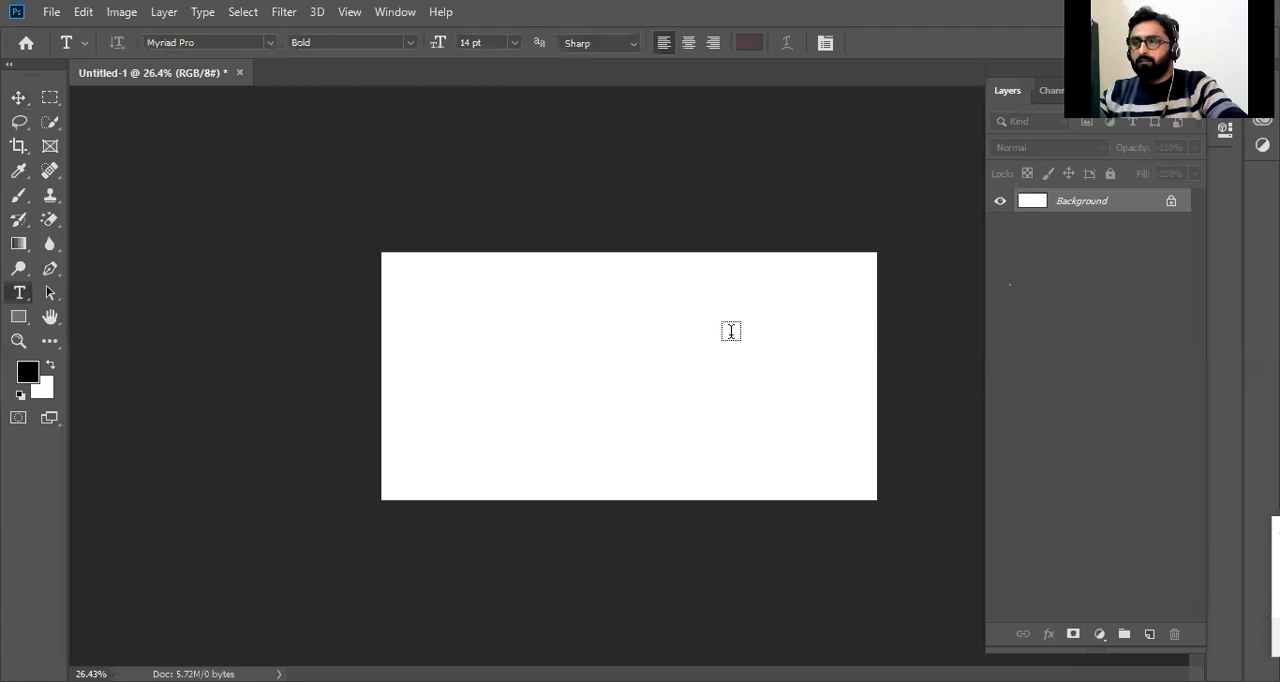
{"action": "key", "text": "b"}
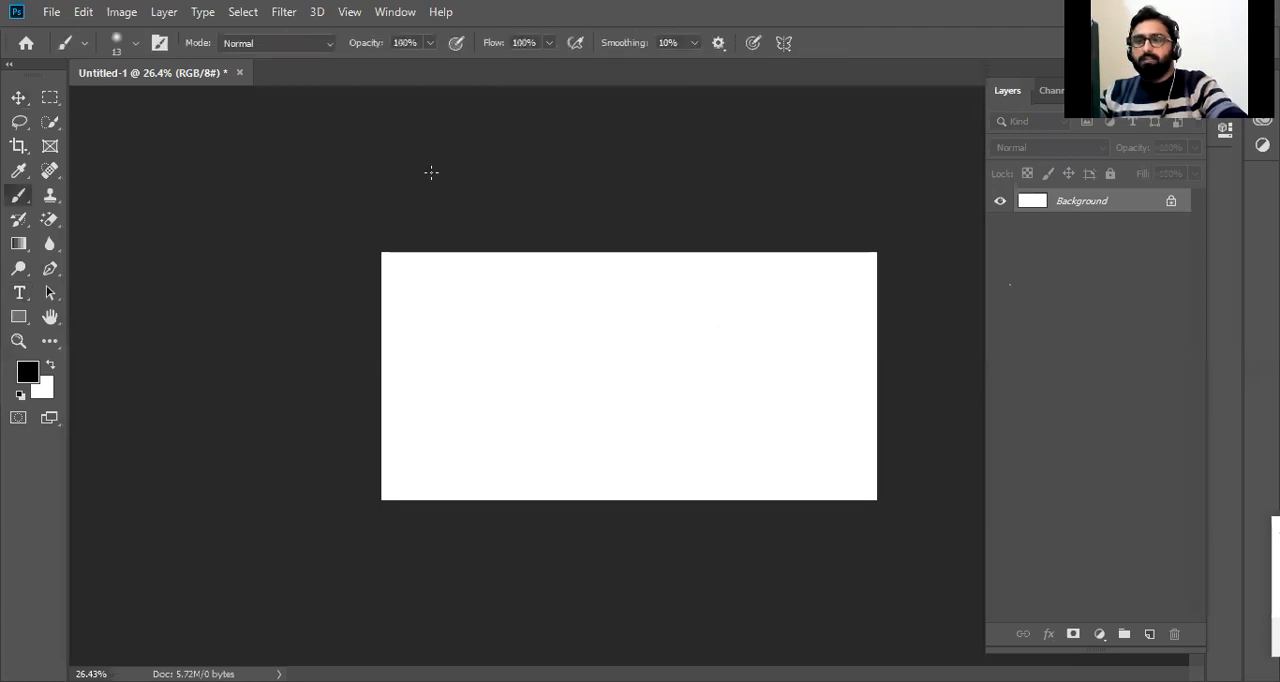
{"action": "left_click", "coordinate": [18, 97]}
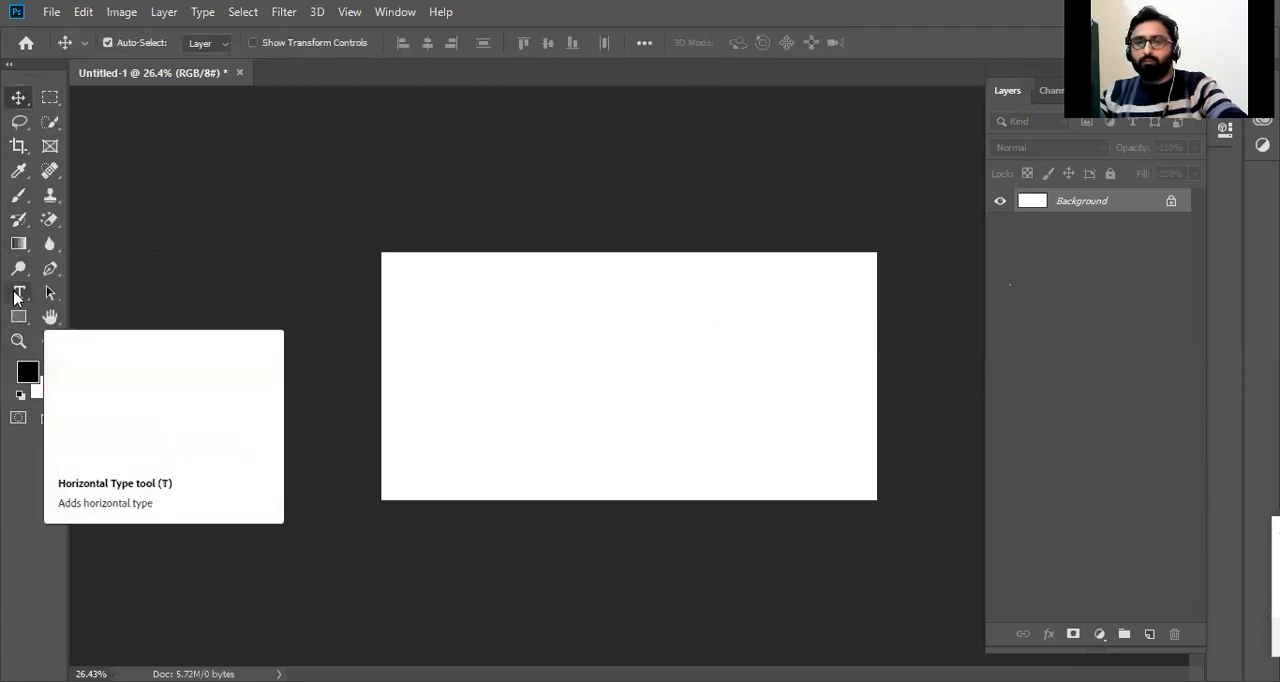
{"action": "left_click", "coordinate": [16, 294]}
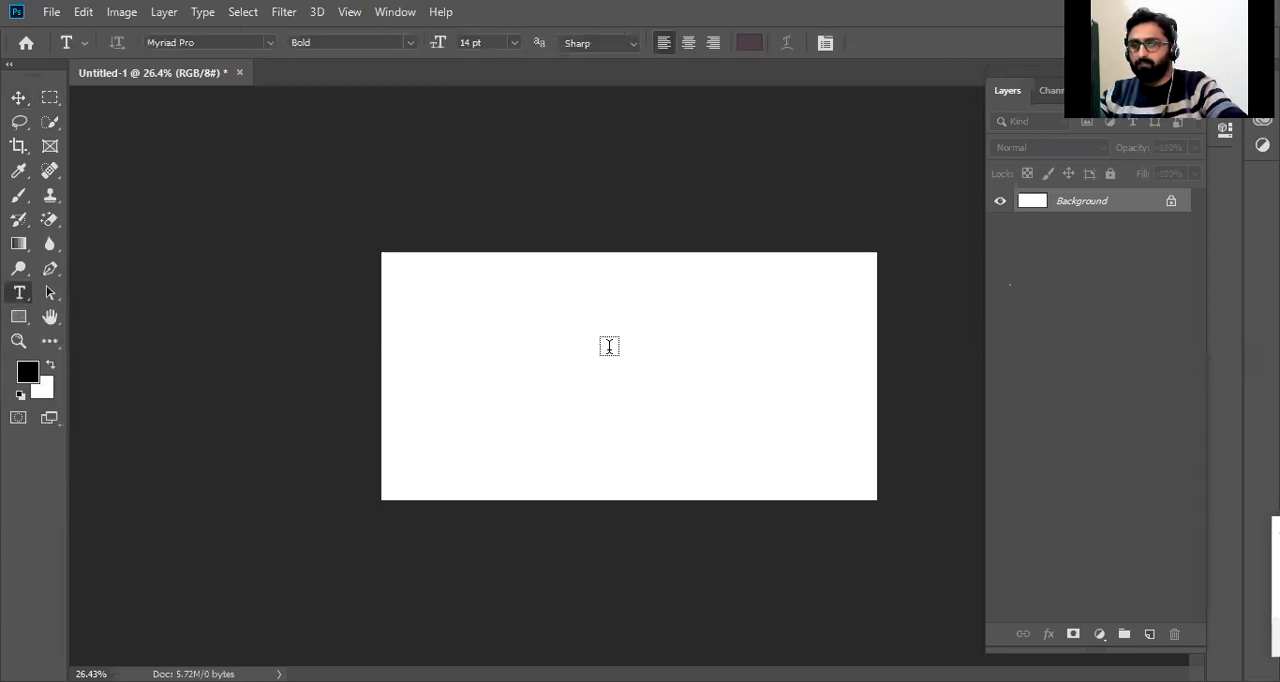
{"action": "key", "text": "v"}
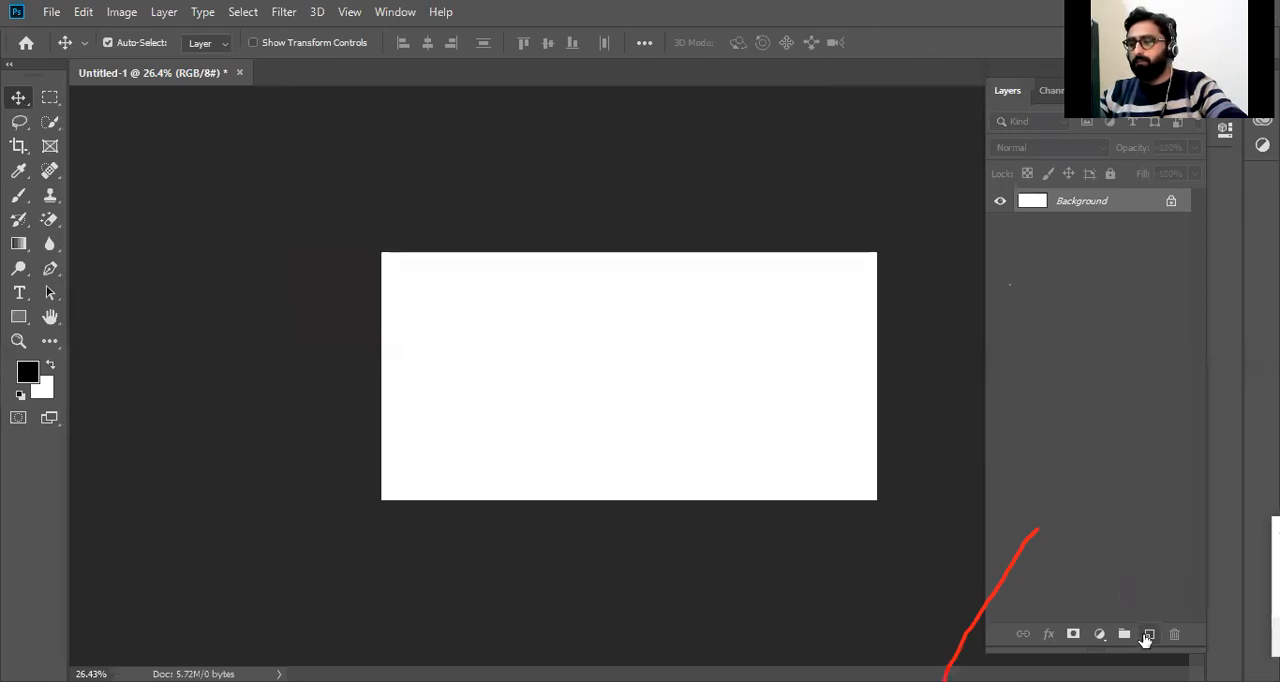
Add a new layer and make a roughly square marquee selection in the upper-left part of the canvas, keeping Layer 1 active.
{"action": "left_click", "coordinate": [1148, 634]}
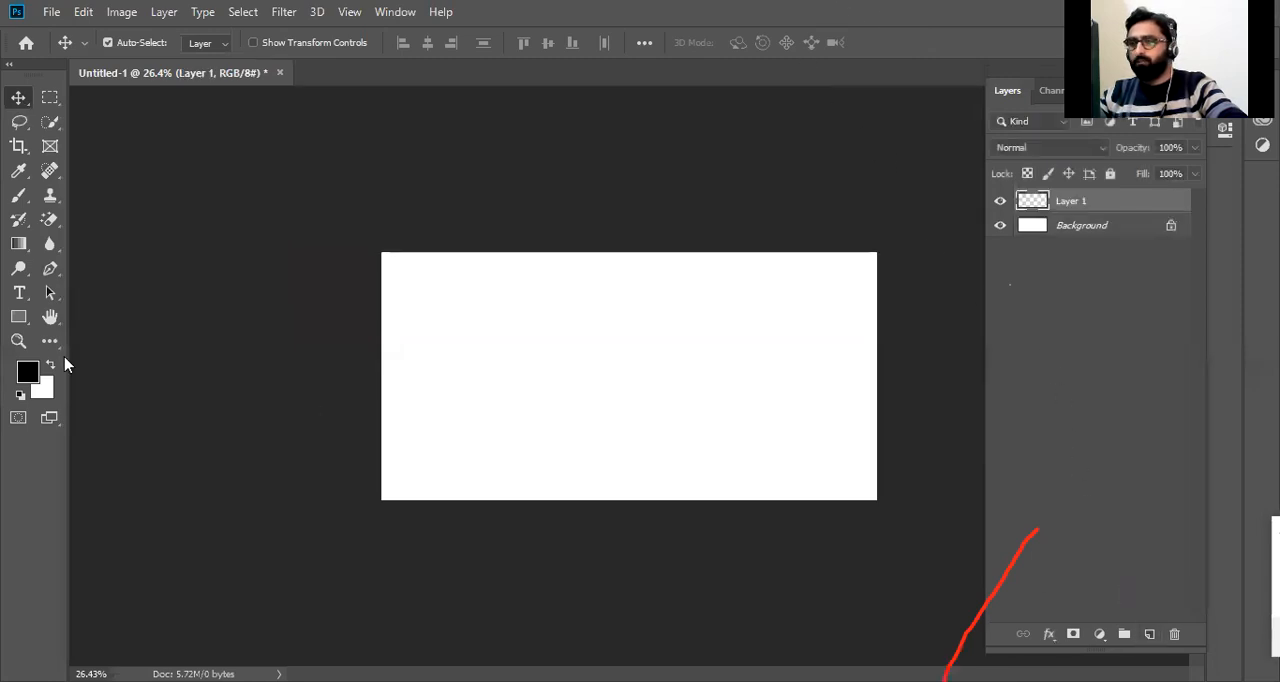
{"action": "left_click", "coordinate": [48, 99]}
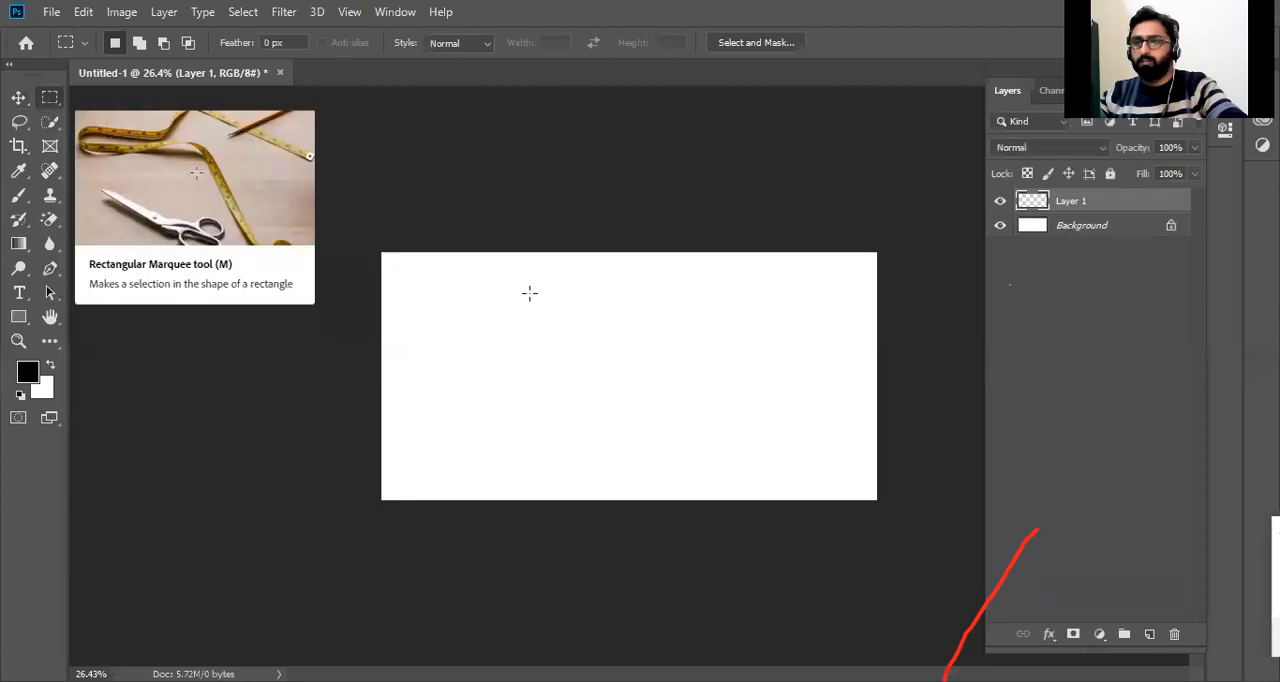
{"action": "left_click_drag", "start_coordinate": [481, 298], "coordinate": [538, 355]}
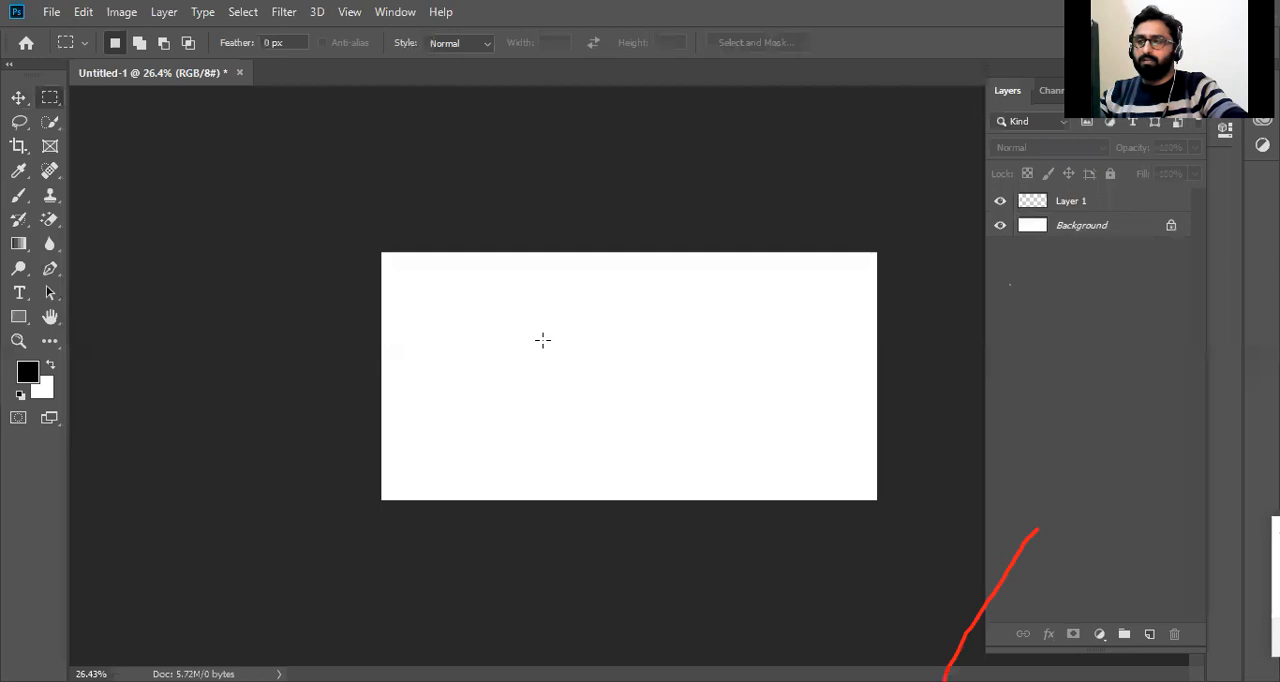
{"action": "left_click", "coordinate": [1063, 201]}
{"action": "left_click_drag", "start_coordinate": [437, 289], "coordinate": [591, 399]}
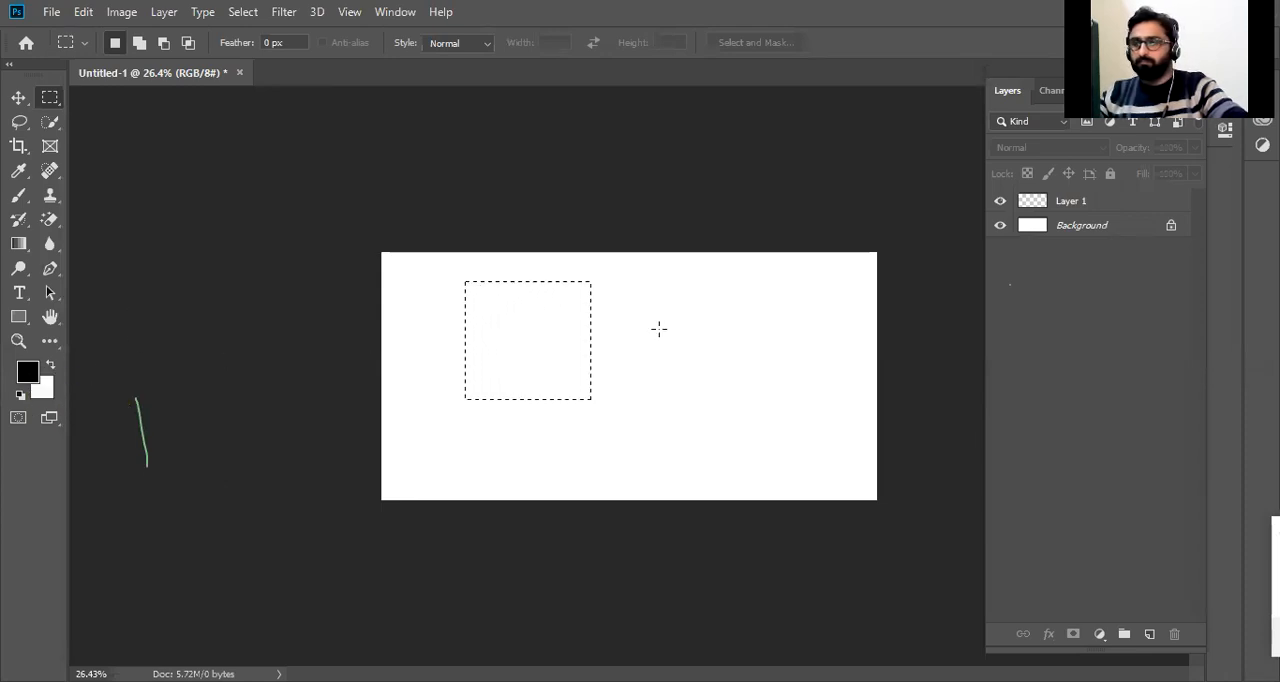
{"action": "left_click", "coordinate": [1076, 204]}
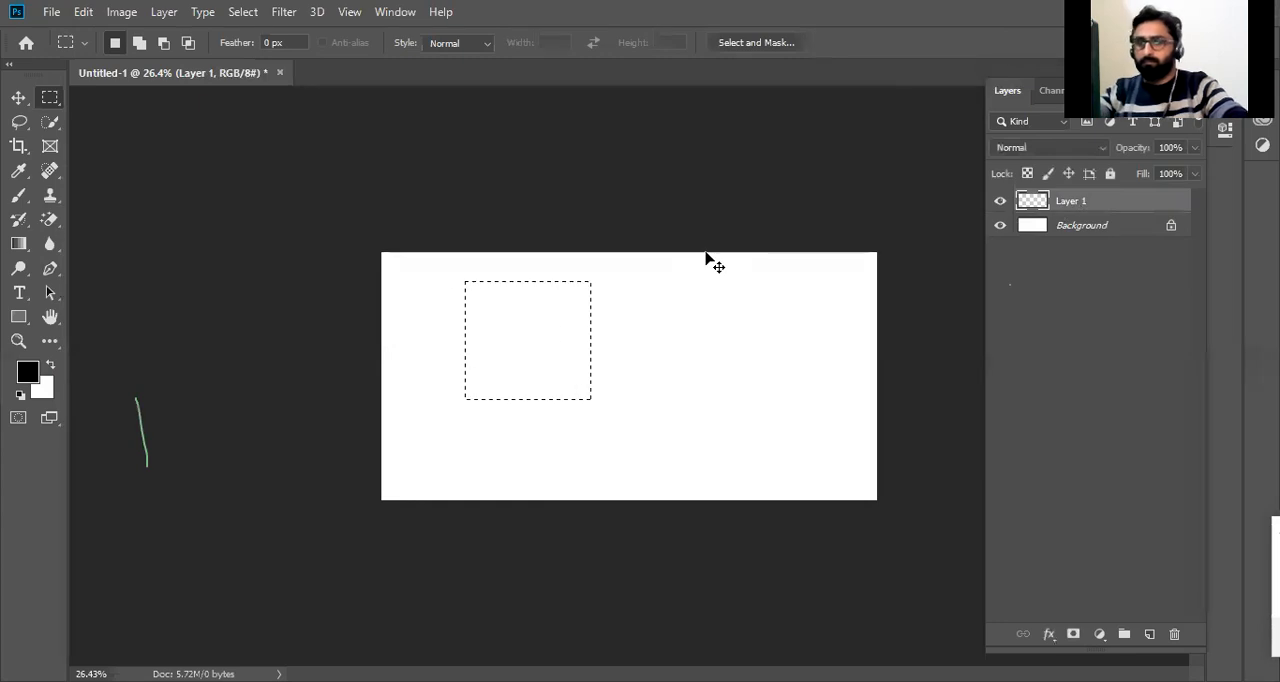
Fill the selection on Layer 1 with the background color set to blue #1e7ba1, and deselect it.
{"action": "key", "text": "x"}
{"action": "key", "text": "ctrl+BackSpace"}
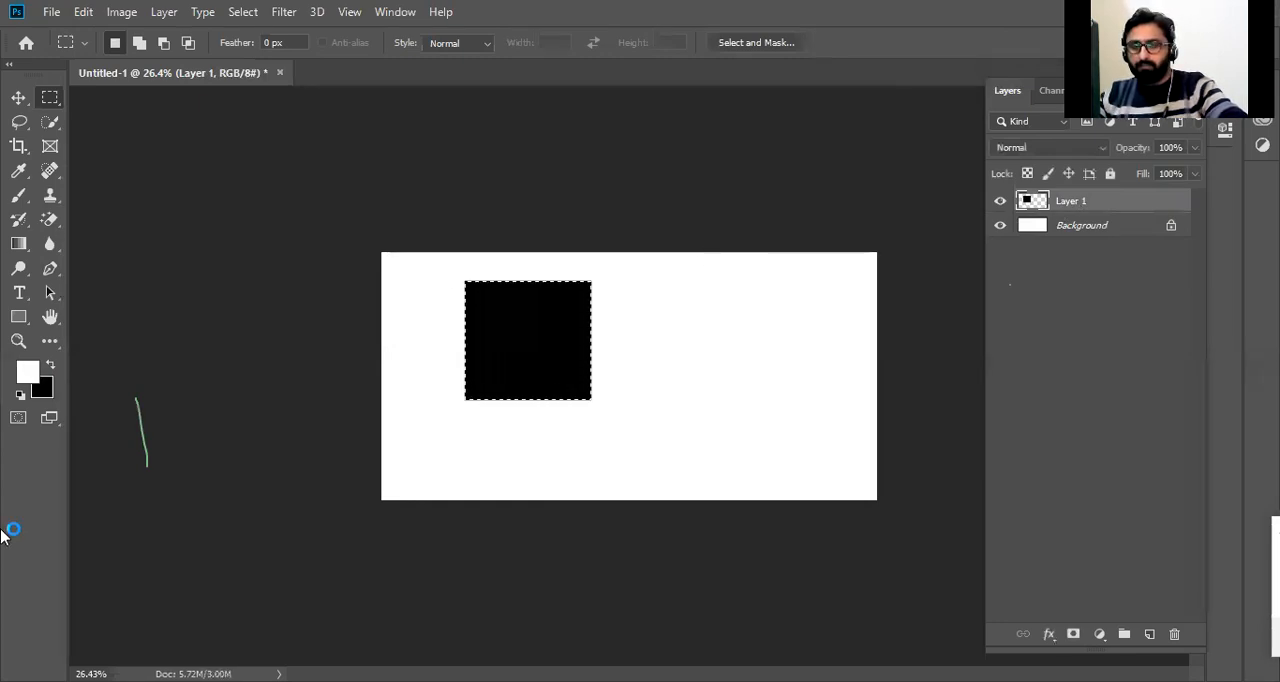
{"action": "left_click", "coordinate": [40, 390]}
{"action": "left_click", "coordinate": [637, 328]}
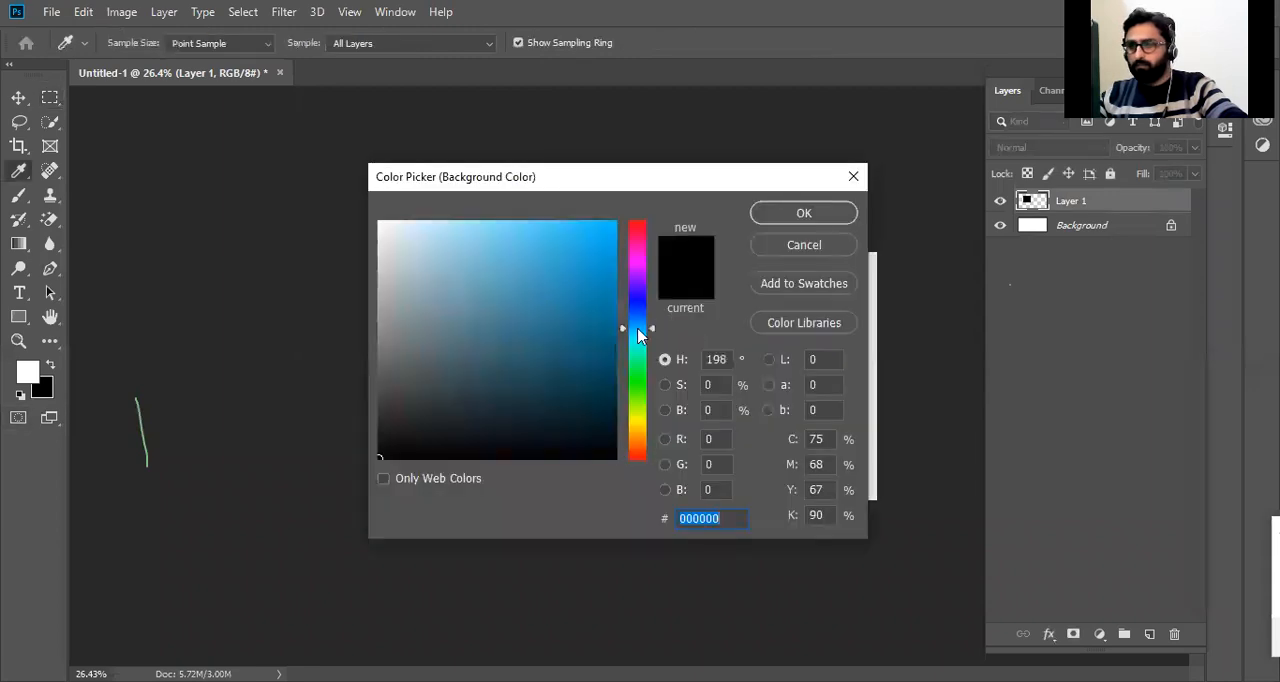
{"action": "left_click", "coordinate": [573, 307]}
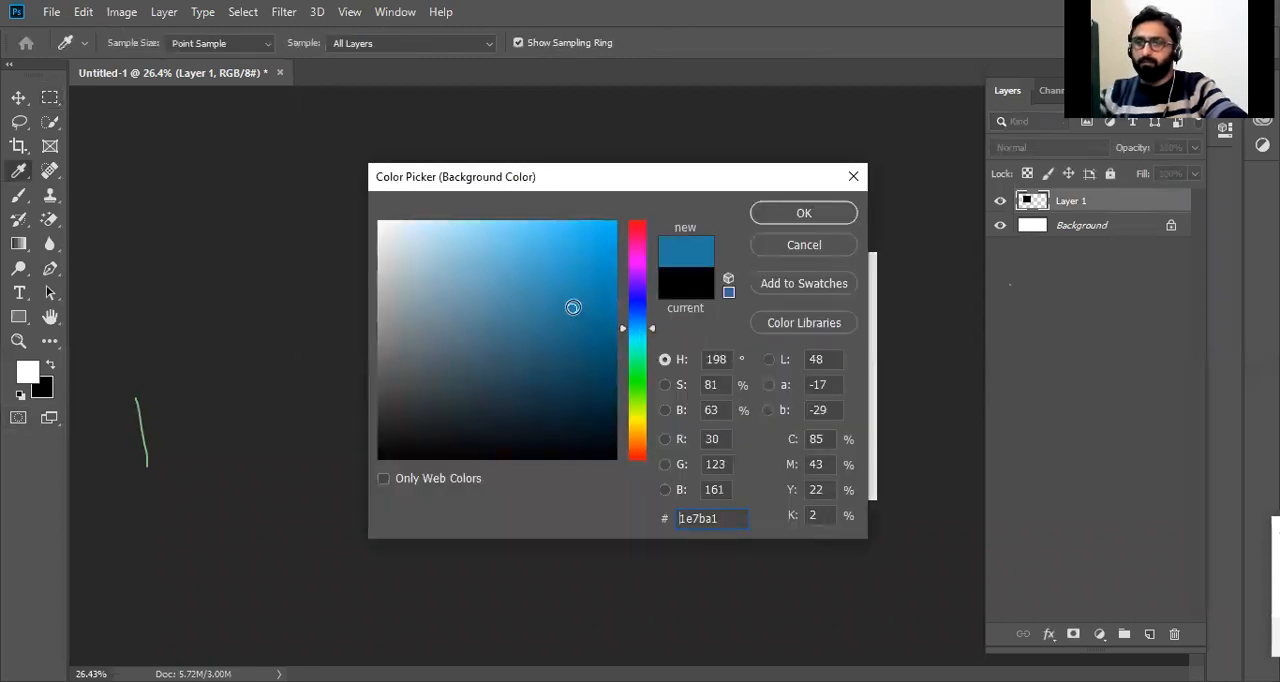
{"action": "key", "text": "Return"}
{"action": "key", "text": "ctrl+BackSpace"}
{"action": "key", "text": "ctrl+d"}
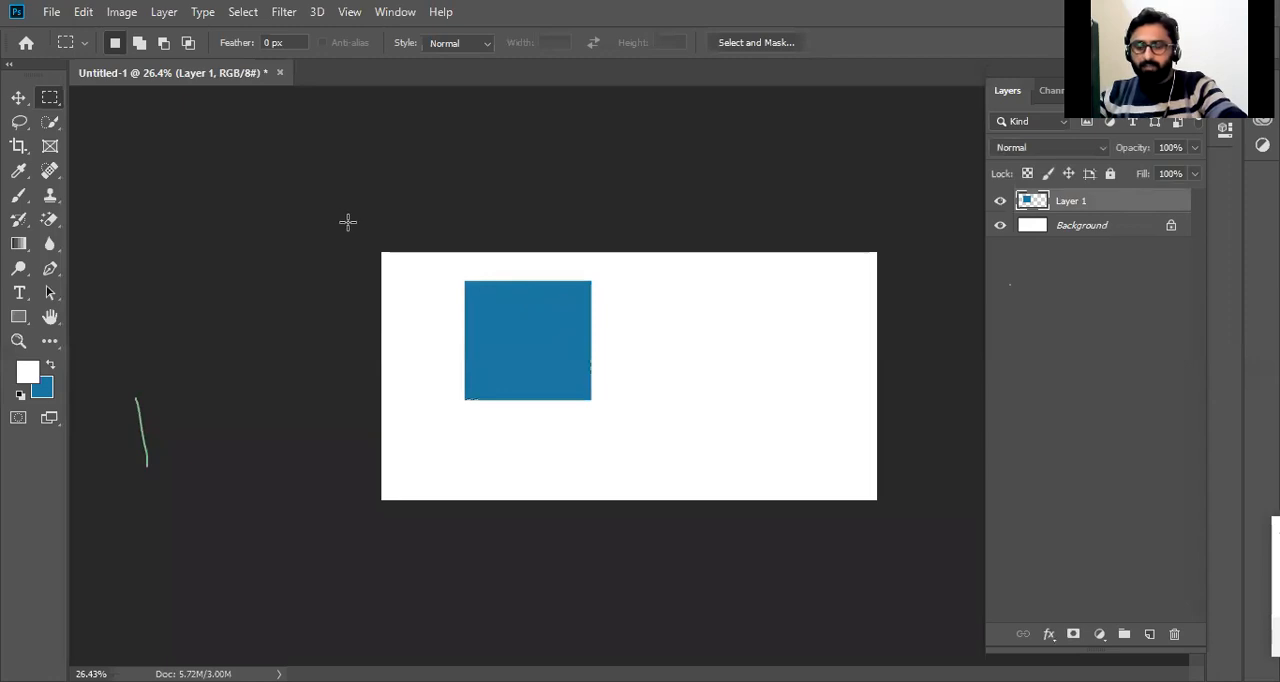
Move the blue square back and forth across the canvas, ending near the canvas's upper-left corner.
{"action": "key", "text": "v"}
{"action": "left_click_drag", "start_coordinate": [580, 340], "coordinate": [774, 329]}
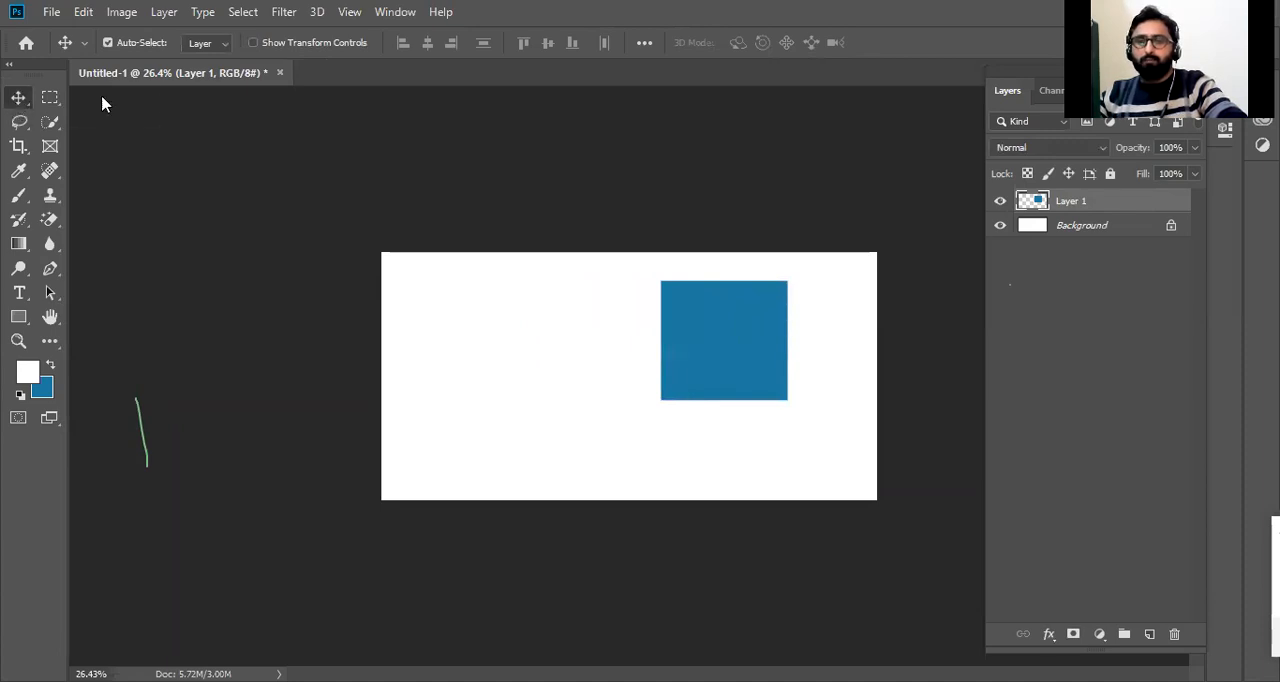
{"action": "right_click", "coordinate": [18, 97]}
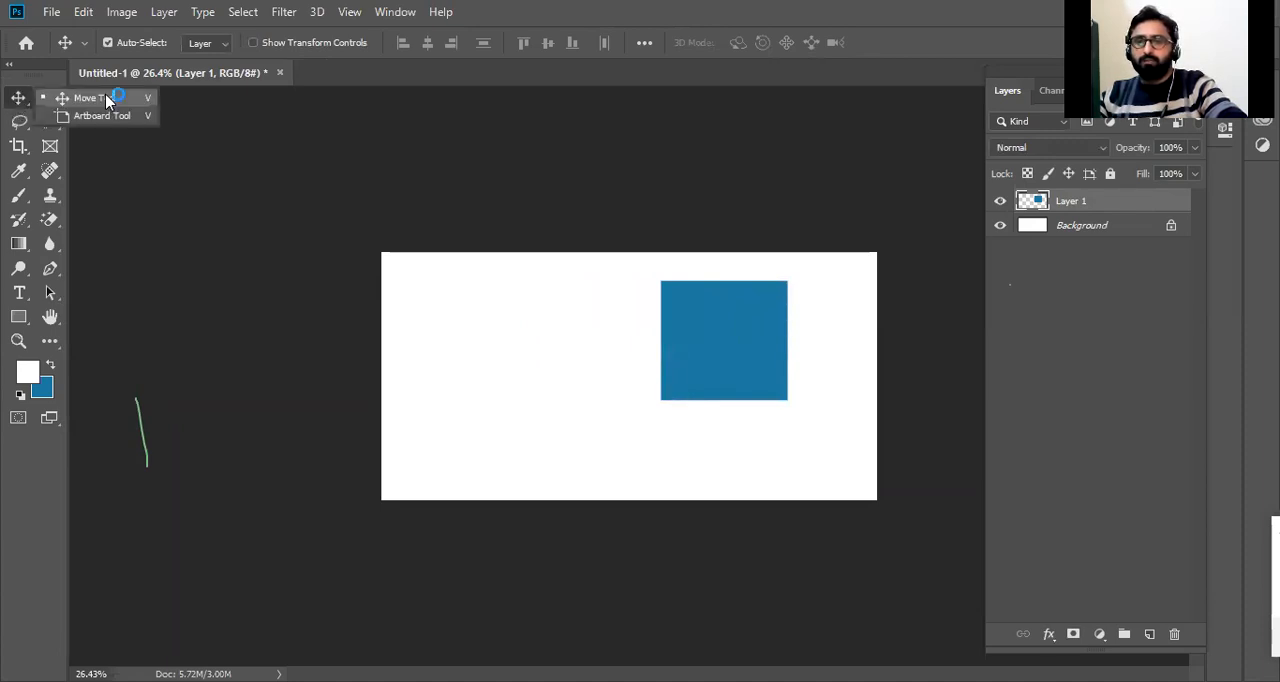
{"action": "left_click_drag", "start_coordinate": [709, 334], "coordinate": [540, 340]}
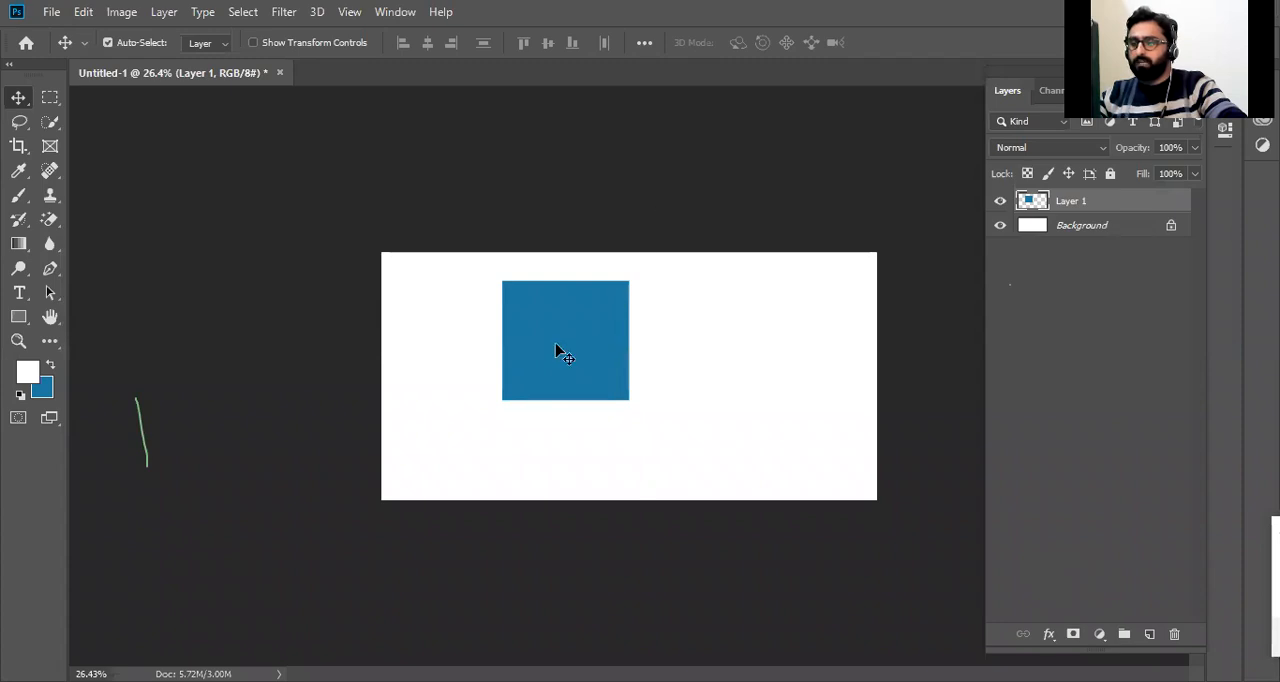
{"action": "left_click_drag", "start_coordinate": [560, 337], "coordinate": [476, 330]}
{"action": "left_click_drag", "start_coordinate": [505, 330], "coordinate": [446, 331]}
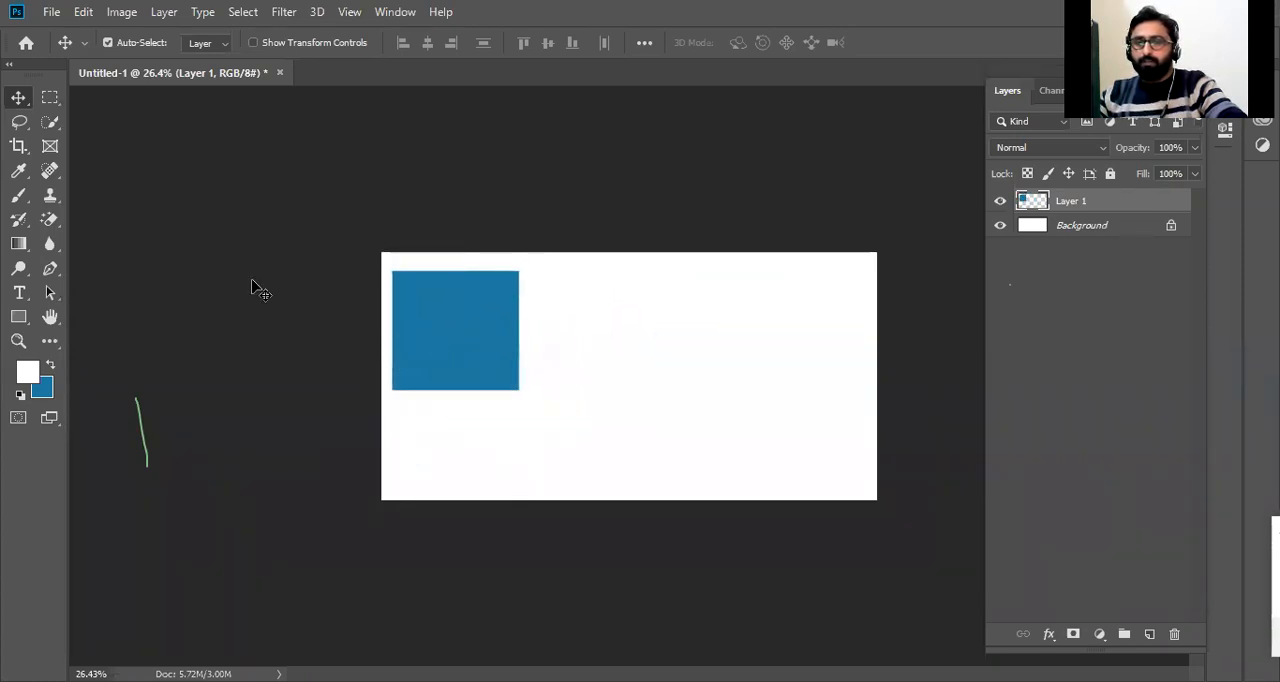
Duplicate the blue square twice, placing one copy in the upper-right part of the canvas and the other at its center.
{"action": "left_click_drag", "start_coordinate": [471, 320], "coordinate": [640, 350]}
{"action": "left_click", "coordinate": [775, 355]}
{"action": "left_click_drag", "start_coordinate": [782, 360], "coordinate": [789, 358]}
{"action": "left_click_drag", "start_coordinate": [622, 336], "coordinate": [651, 379]}
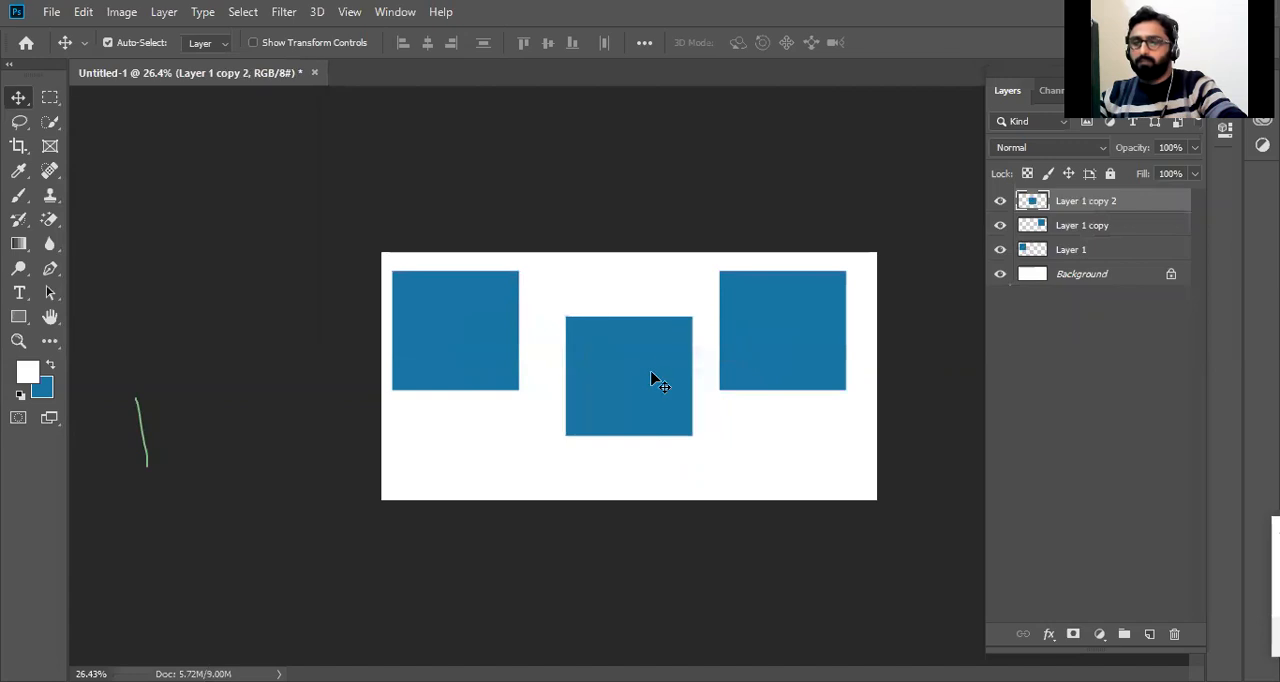
Fill the middle square's layer with red #b31212, undo that fill, and refill it with Preserve Transparency enabled.
{"action": "key", "text": "shift+F5"}
{"action": "left_click", "coordinate": [698, 165]}
{"action": "left_click", "coordinate": [648, 218]}
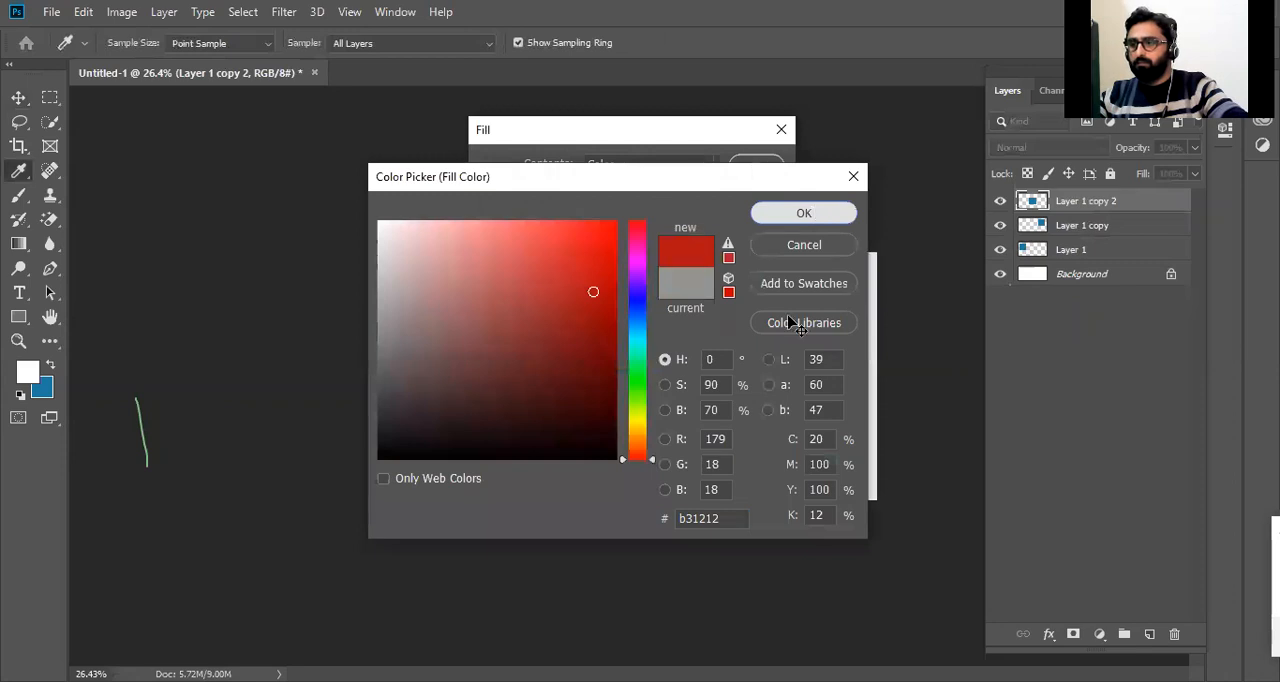
{"action": "key", "text": "Return"}
{"action": "key", "text": "Return"}
{"action": "key", "text": "ctrl+z"}
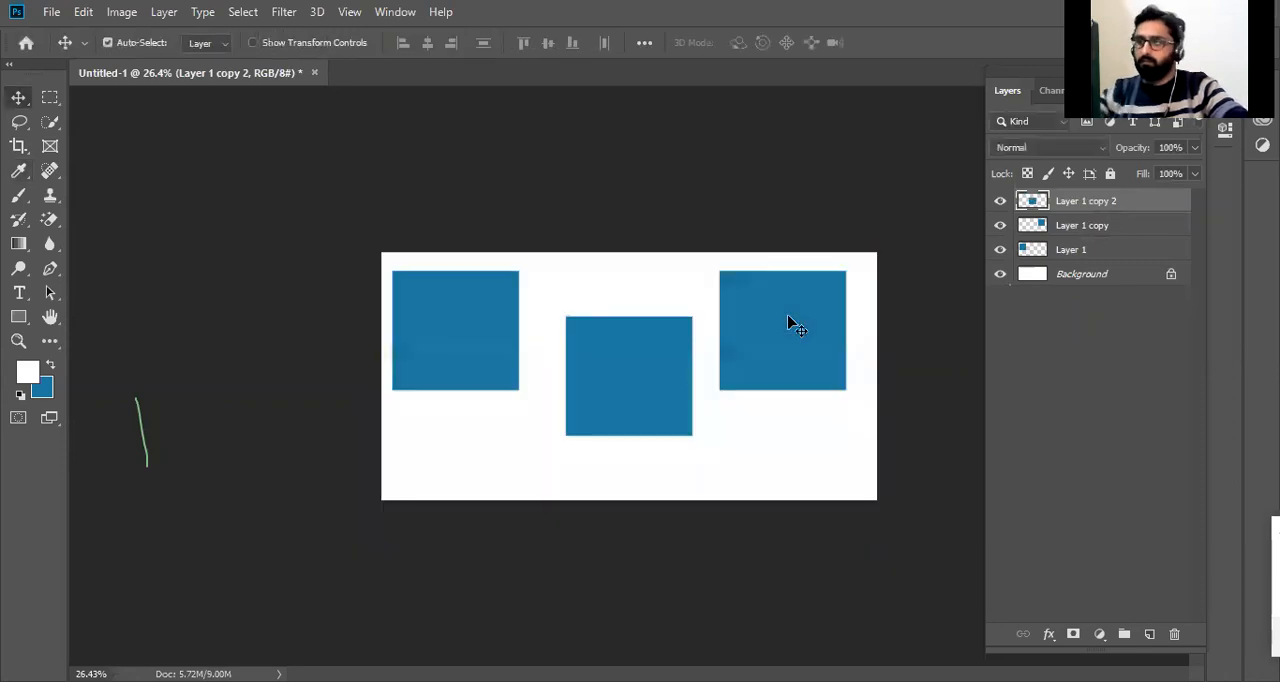
{"action": "key", "text": "shift+F5"}
{"action": "left_click", "coordinate": [557, 272]}
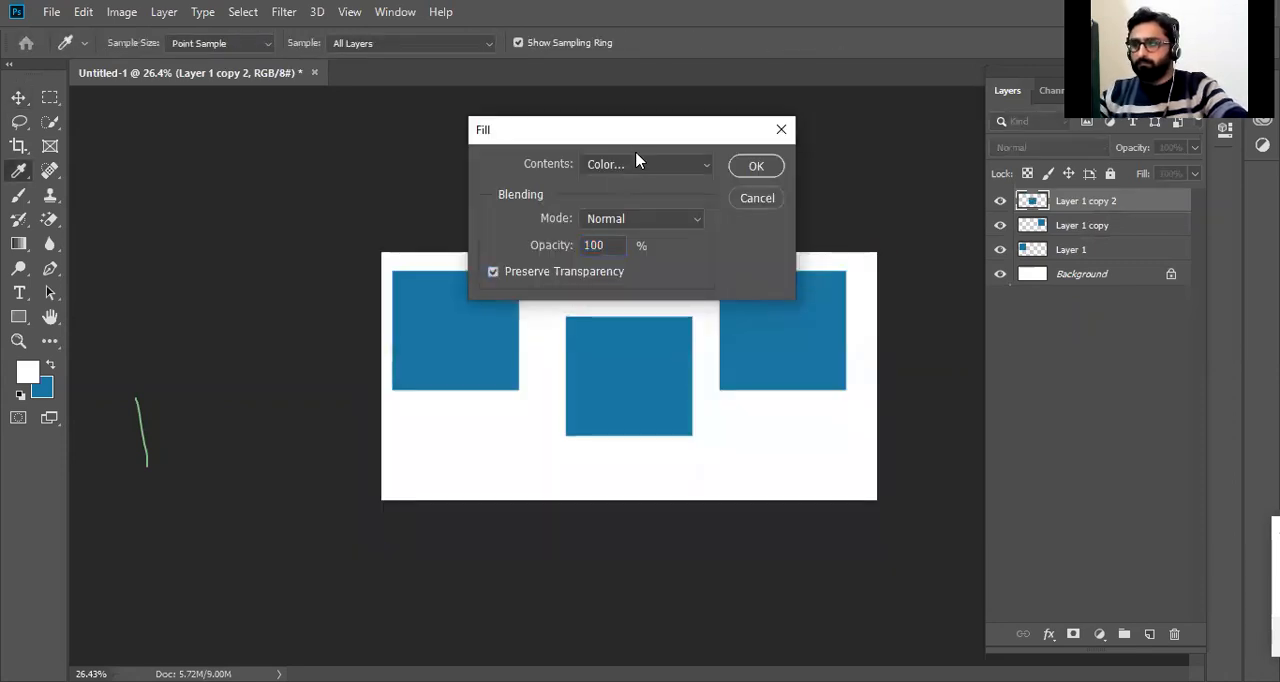
{"action": "left_click", "coordinate": [735, 168]}
Fill the square on Layer 1 copy with green #12b325, preserving transparency.
{"action": "key", "text": "alt+bracketleft"}
{"action": "key", "text": "shift+F5"}
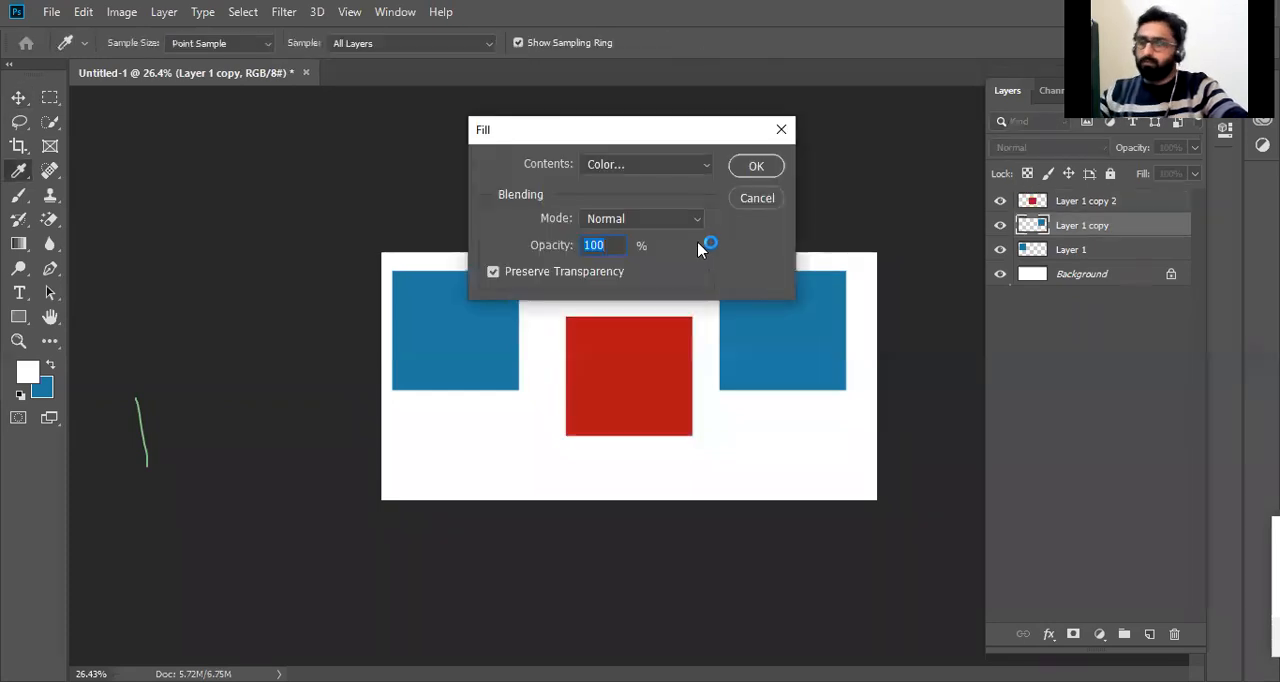
{"action": "left_click", "coordinate": [674, 164]}
{"action": "left_click", "coordinate": [648, 212]}
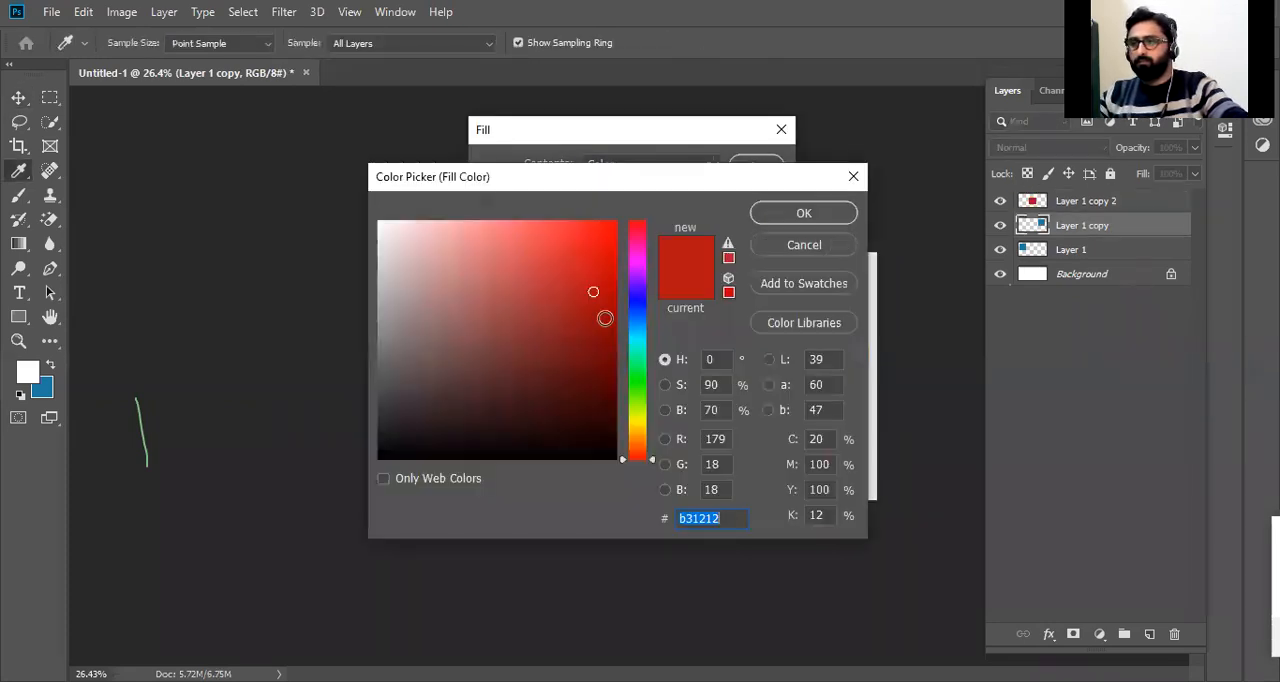
{"action": "left_click", "coordinate": [631, 375]}
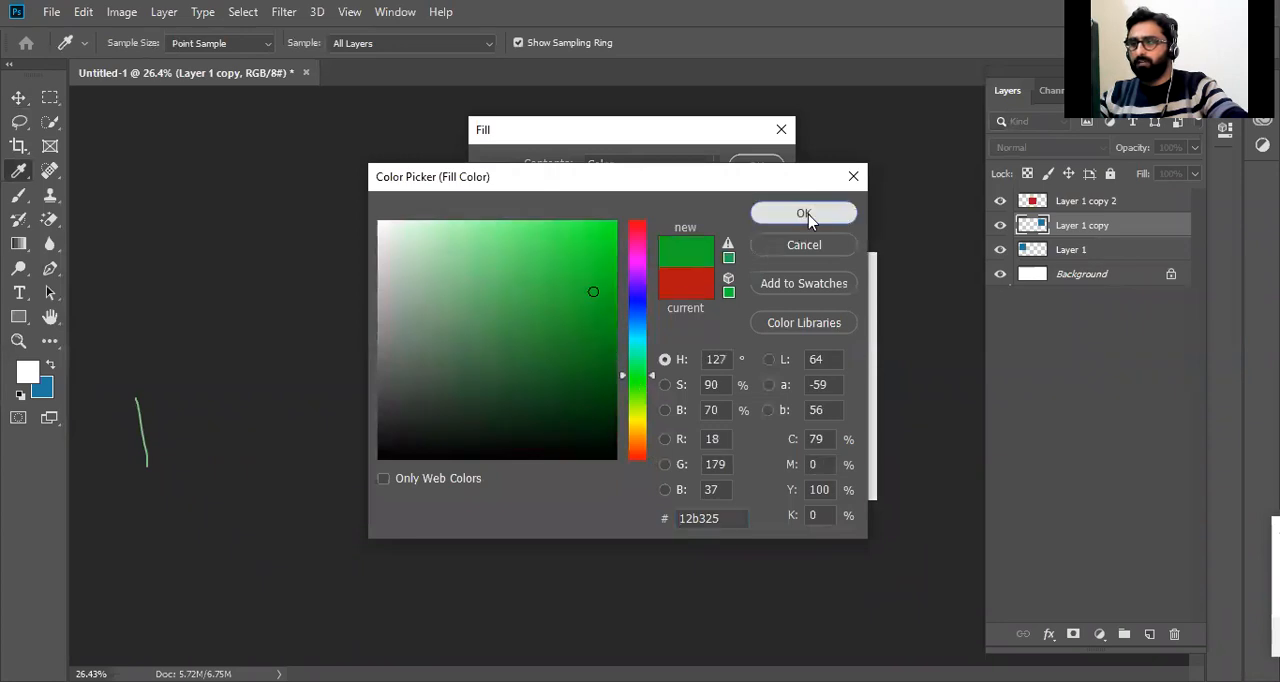
{"action": "left_click", "coordinate": [804, 214]}
{"action": "left_click", "coordinate": [760, 167]}
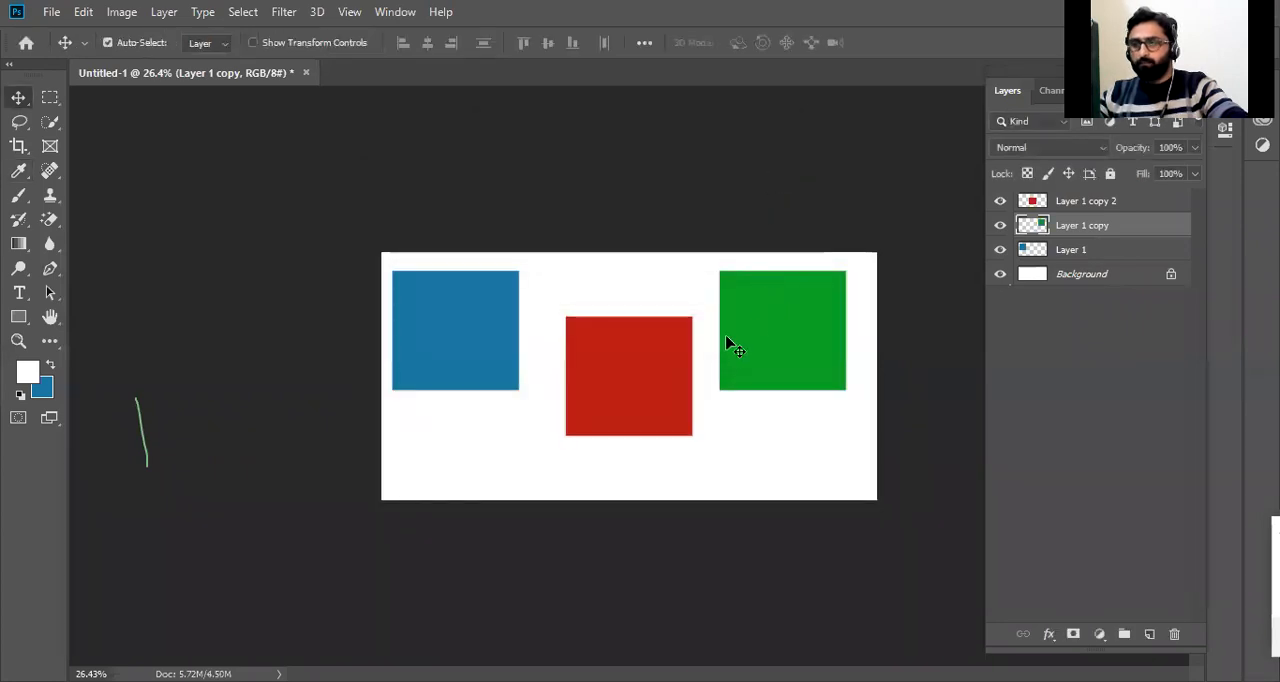
Move the red square up level with the blue one, shift the green square closer to the canvas's right edge, and reselect the red square.
{"action": "left_click", "coordinate": [1100, 200]}
{"action": "left_click", "coordinate": [1110, 257]}
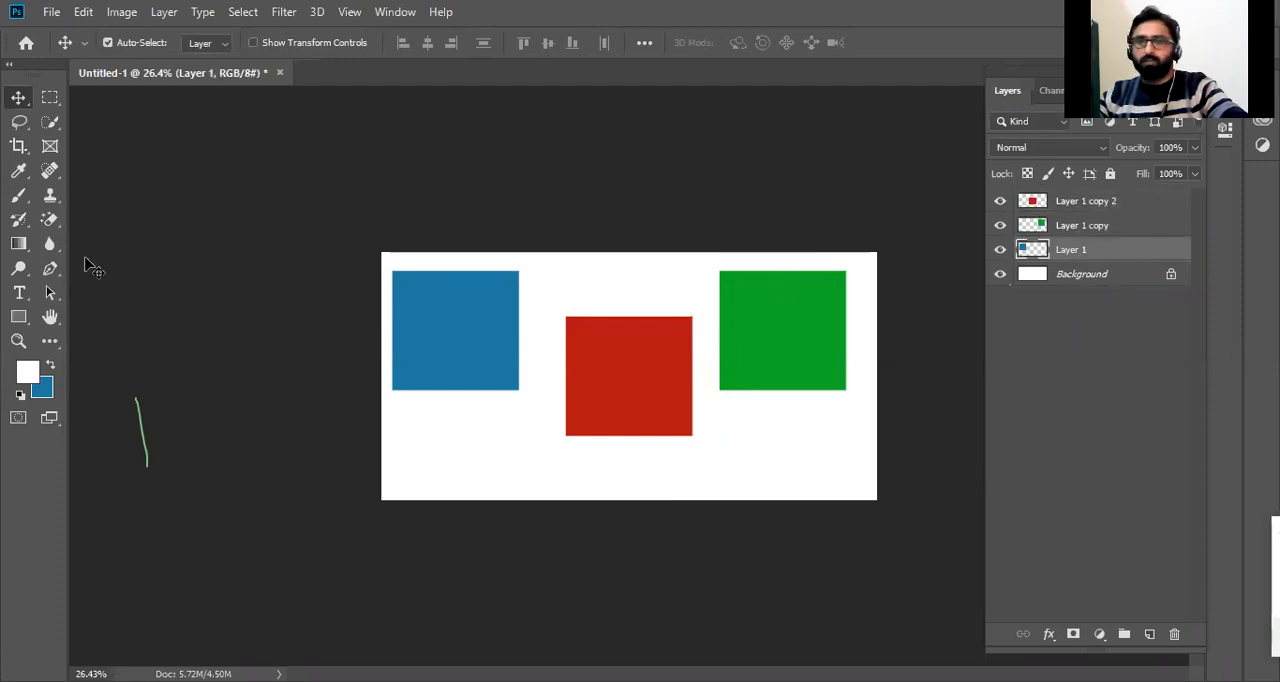
{"action": "left_click", "coordinate": [648, 418]}
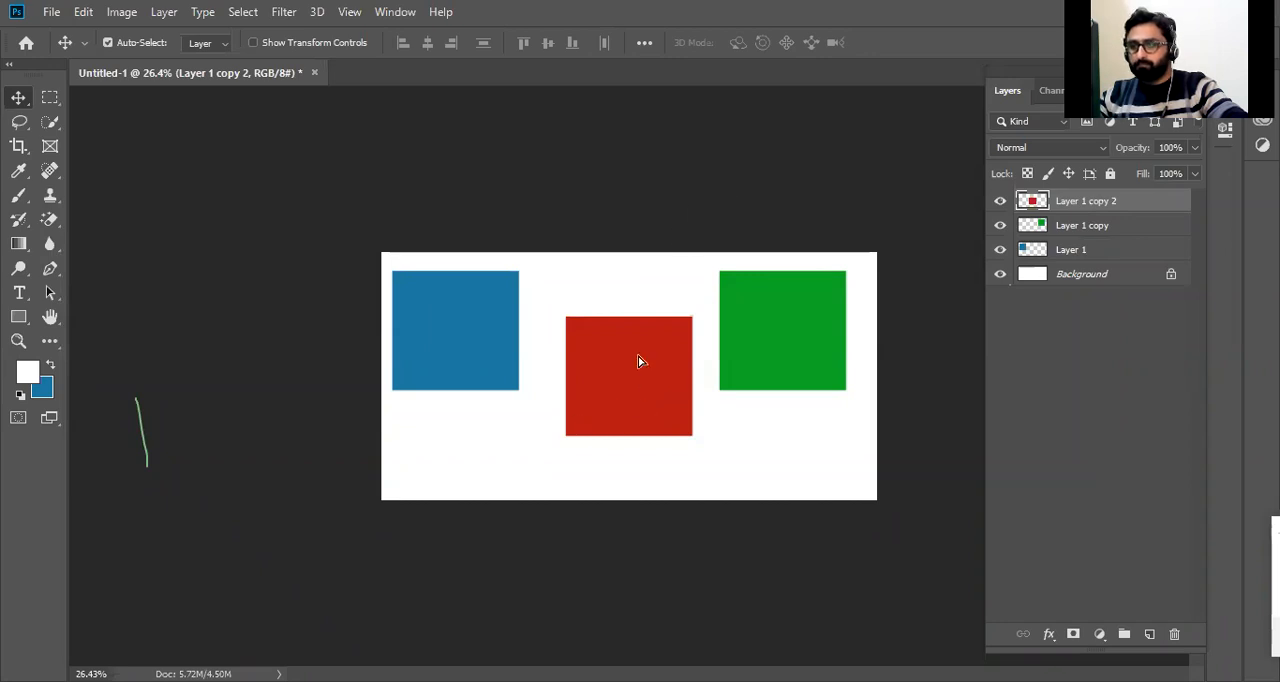
{"action": "left_click_drag", "start_coordinate": [645, 379], "coordinate": [645, 333]}
{"action": "left_click_drag", "start_coordinate": [782, 334], "coordinate": [800, 333]}
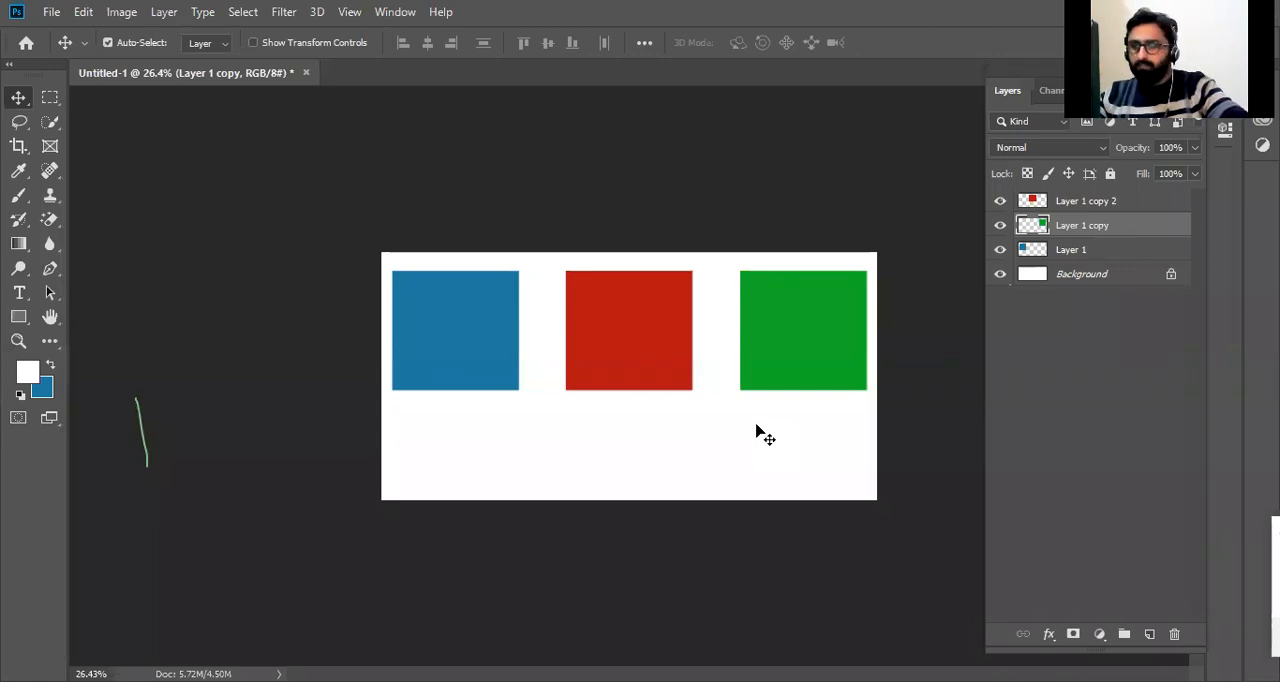
{"action": "left_click", "coordinate": [600, 352]}
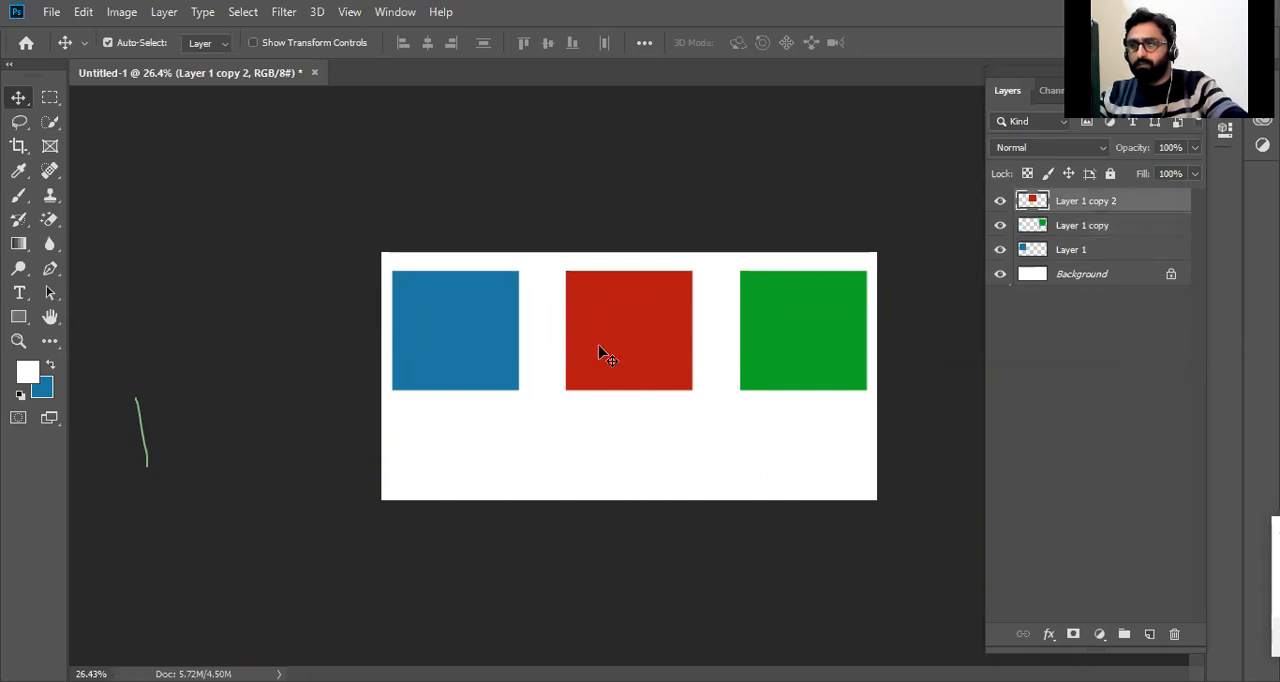
Rearrange the squares diagonally, with blue in the middle, green at its lower-left corner and red at its upper-right corner.
{"action": "left_click", "coordinate": [489, 322]}
{"action": "left_click", "coordinate": [663, 332]}
{"action": "left_click", "coordinate": [796, 342]}
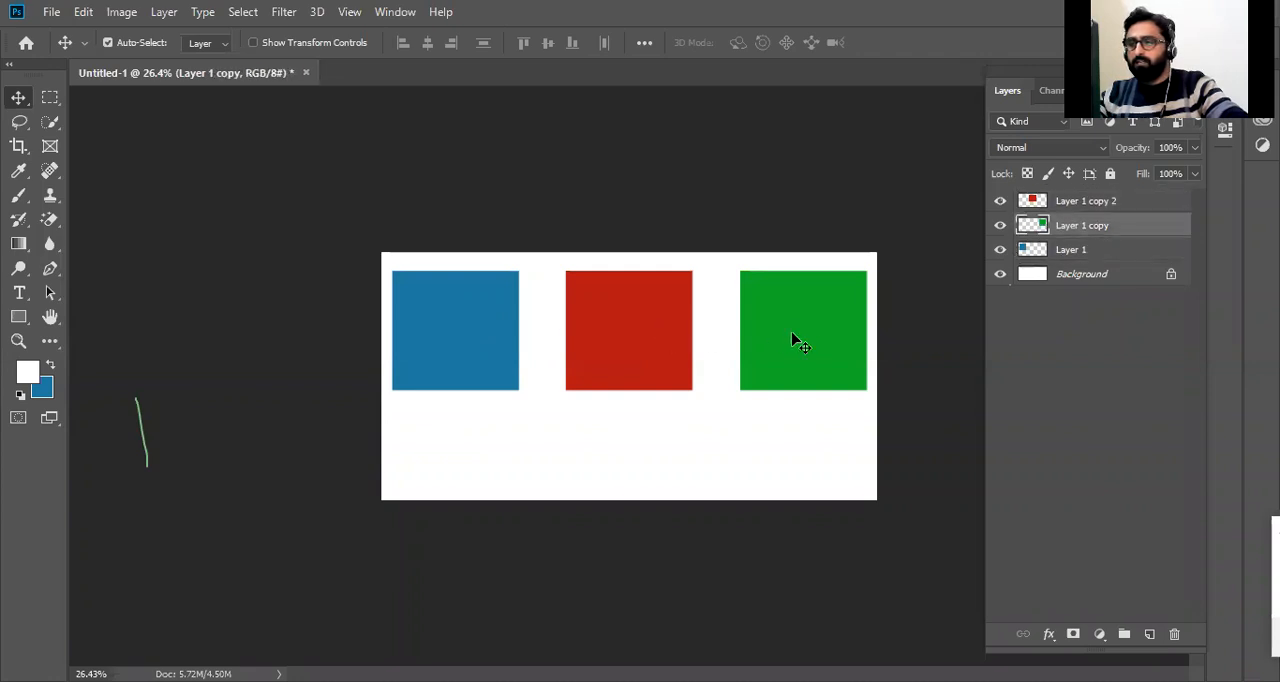
{"action": "left_click", "coordinate": [486, 331]}
{"action": "left_click_drag", "start_coordinate": [460, 337], "coordinate": [571, 382]}
{"action": "left_click_drag", "start_coordinate": [795, 370], "coordinate": [482, 469]}
{"action": "left_click_drag", "start_coordinate": [654, 343], "coordinate": [745, 329]}
{"action": "left_click_drag", "start_coordinate": [571, 366], "coordinate": [662, 352]}
{"action": "left_click_drag", "start_coordinate": [491, 423], "coordinate": [578, 438]}
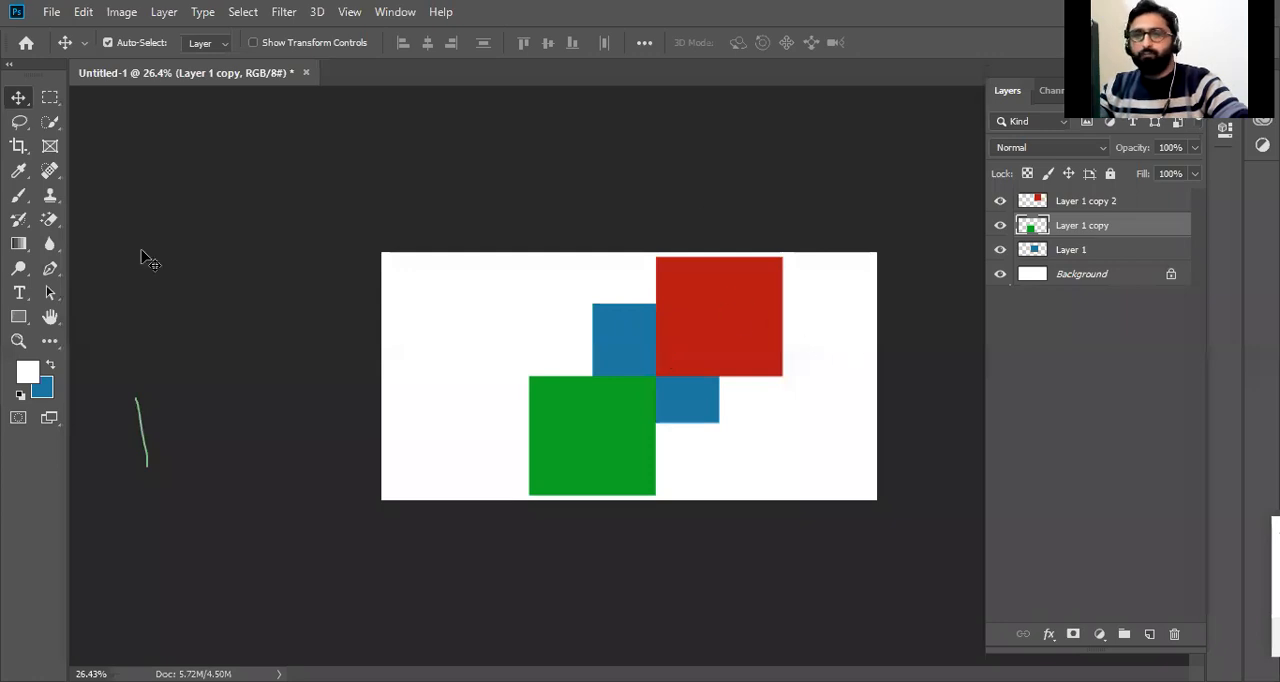
Examine which related tools are grouped under the Move, Lasso, Rectangle and Eyedropper tools.
{"action": "right_click", "coordinate": [18, 97]}
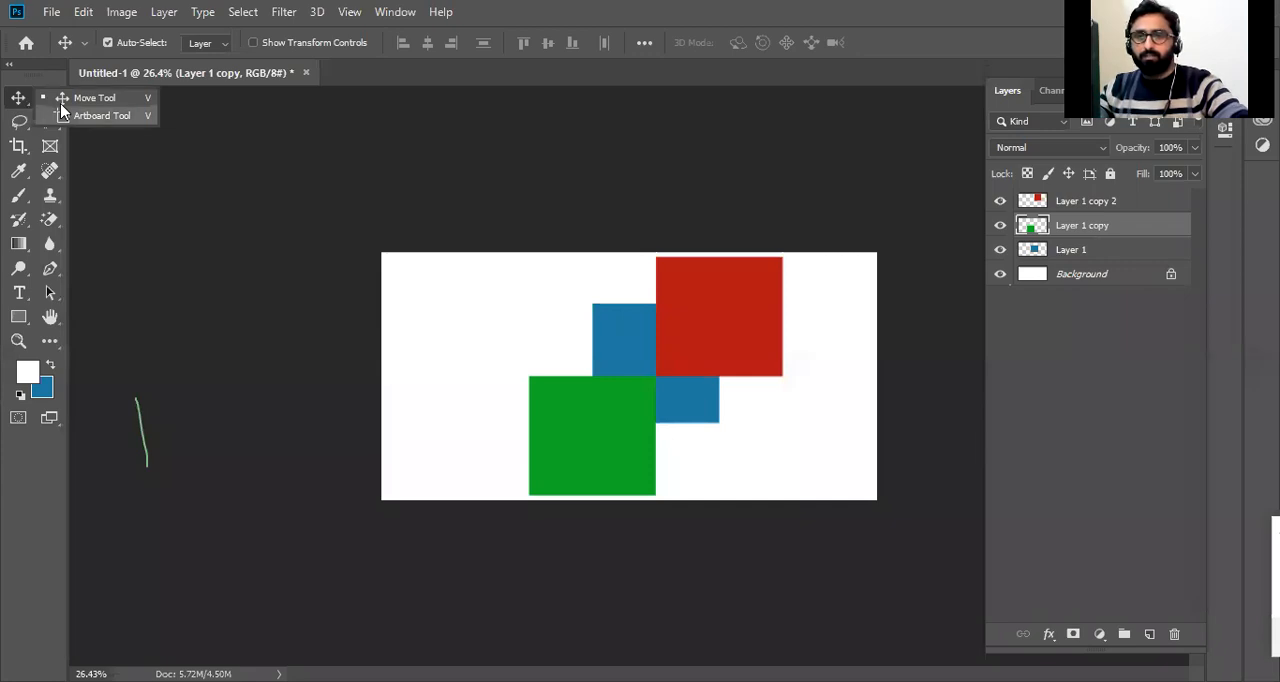
{"action": "left_click", "coordinate": [38, 471]}
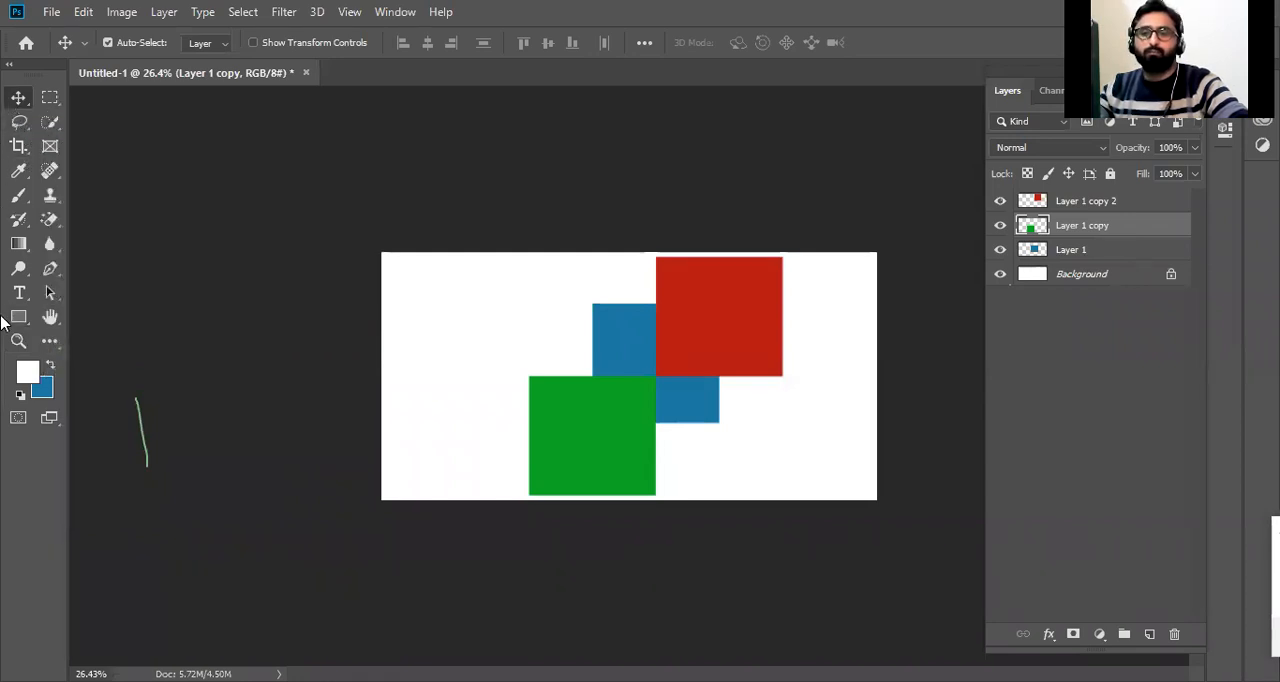
{"action": "left_click", "coordinate": [28, 130]}
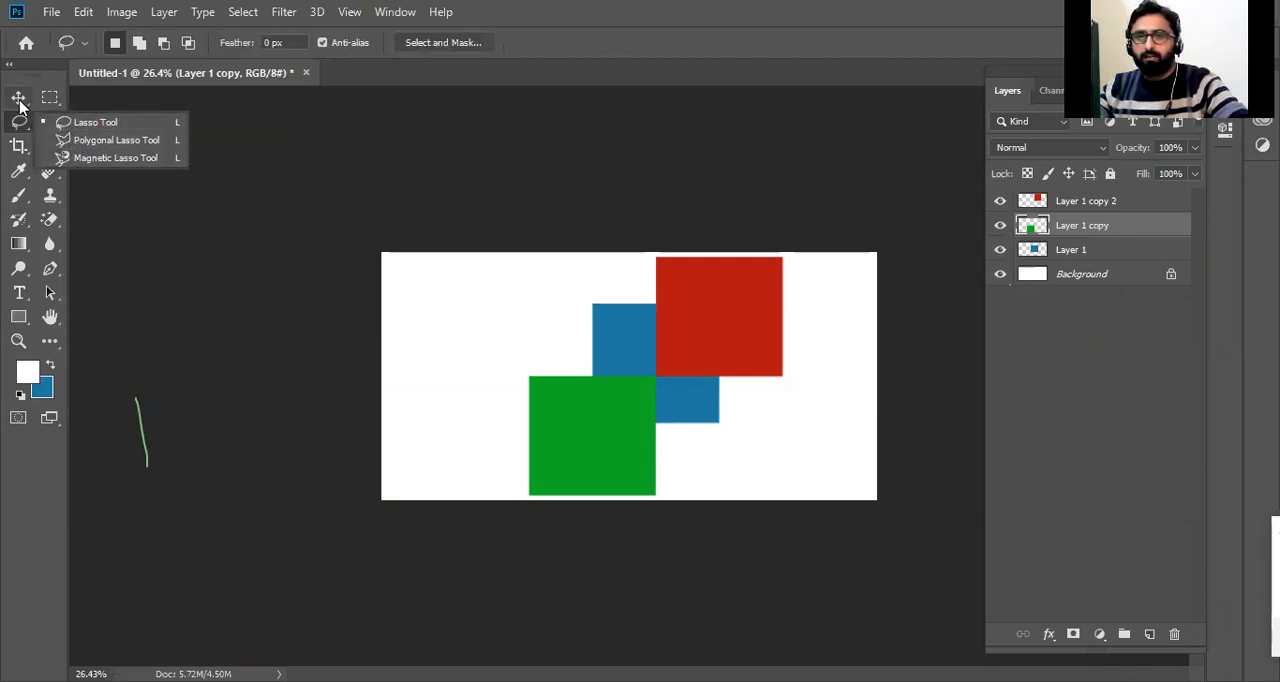
{"action": "left_click", "coordinate": [19, 101]}
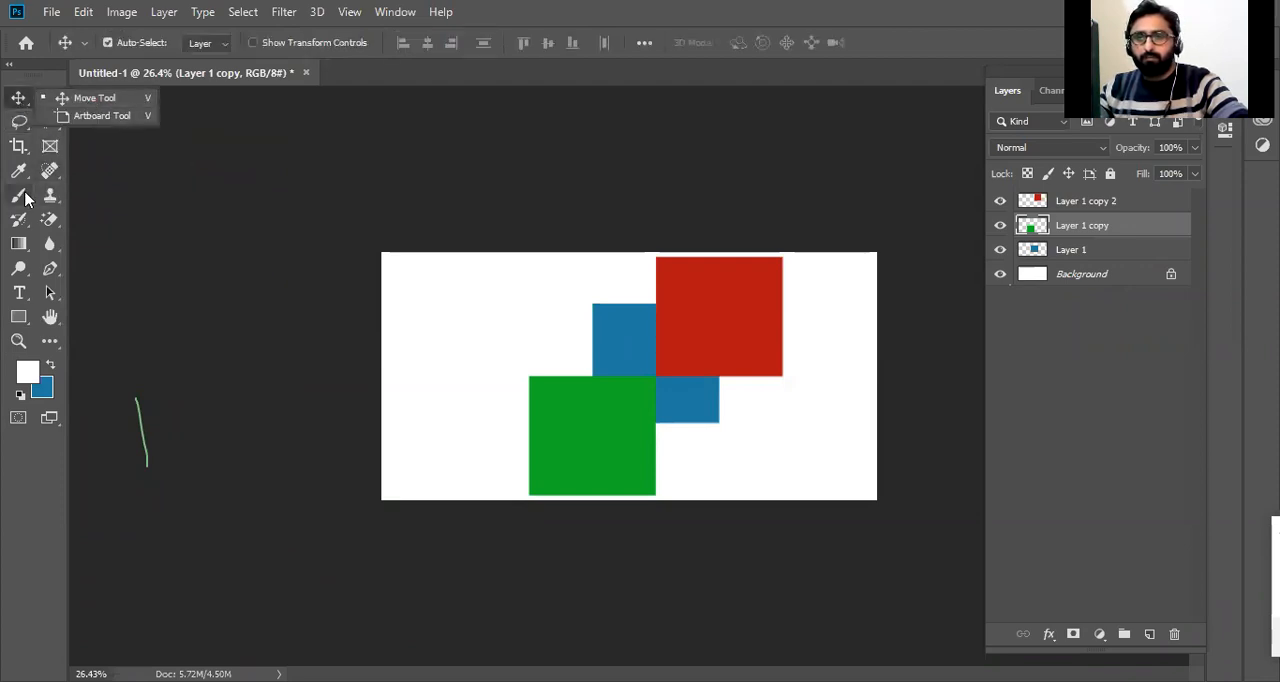
{"action": "left_click", "coordinate": [26, 198]}
{"action": "left_click", "coordinate": [22, 272]}
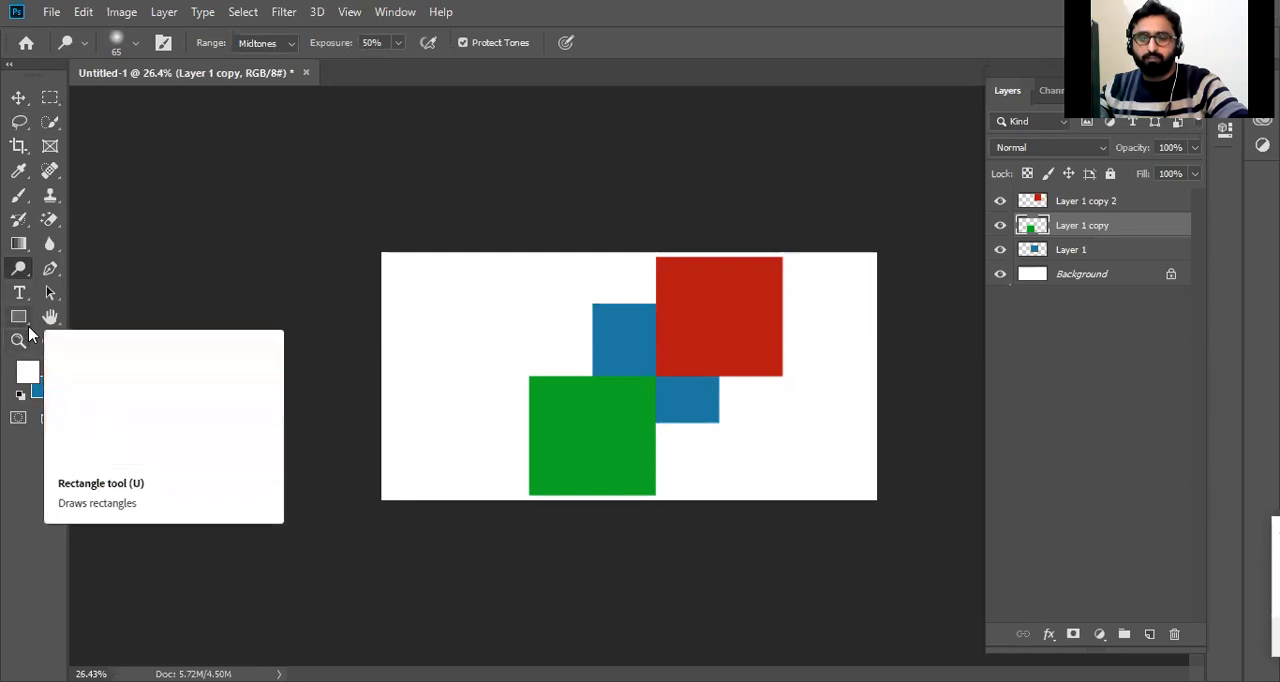
{"action": "left_click", "coordinate": [25, 320]}
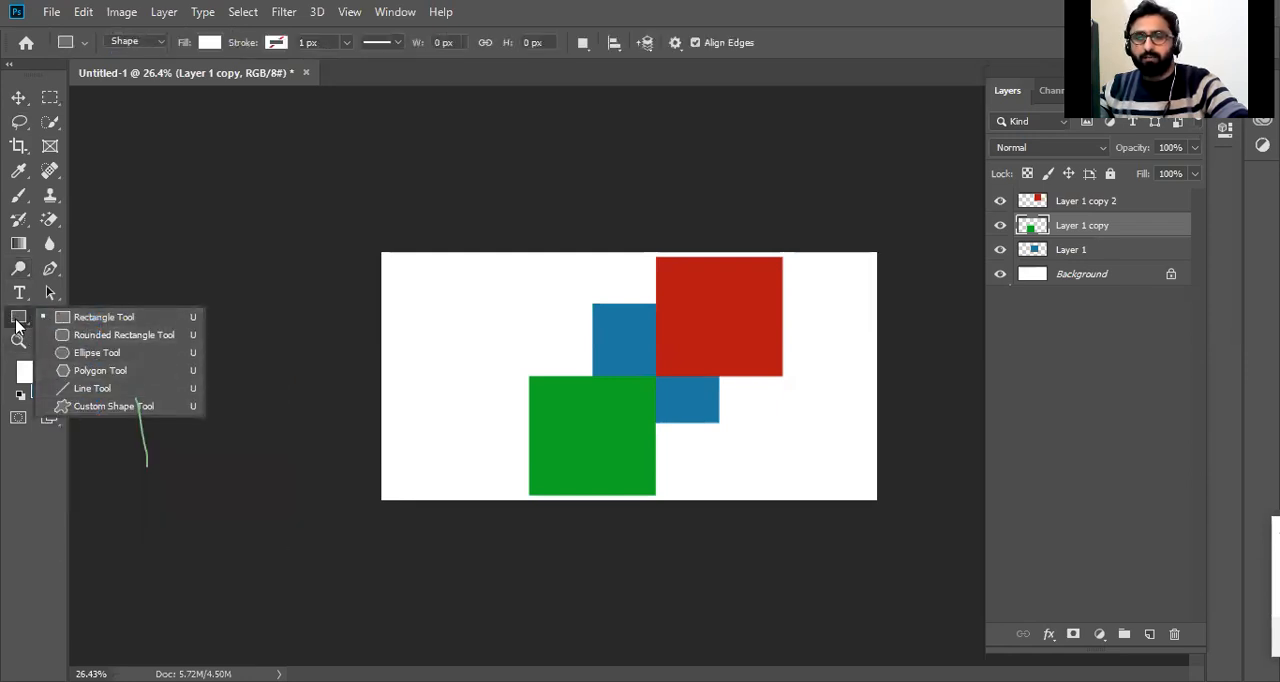
{"action": "left_click", "coordinate": [11, 493]}
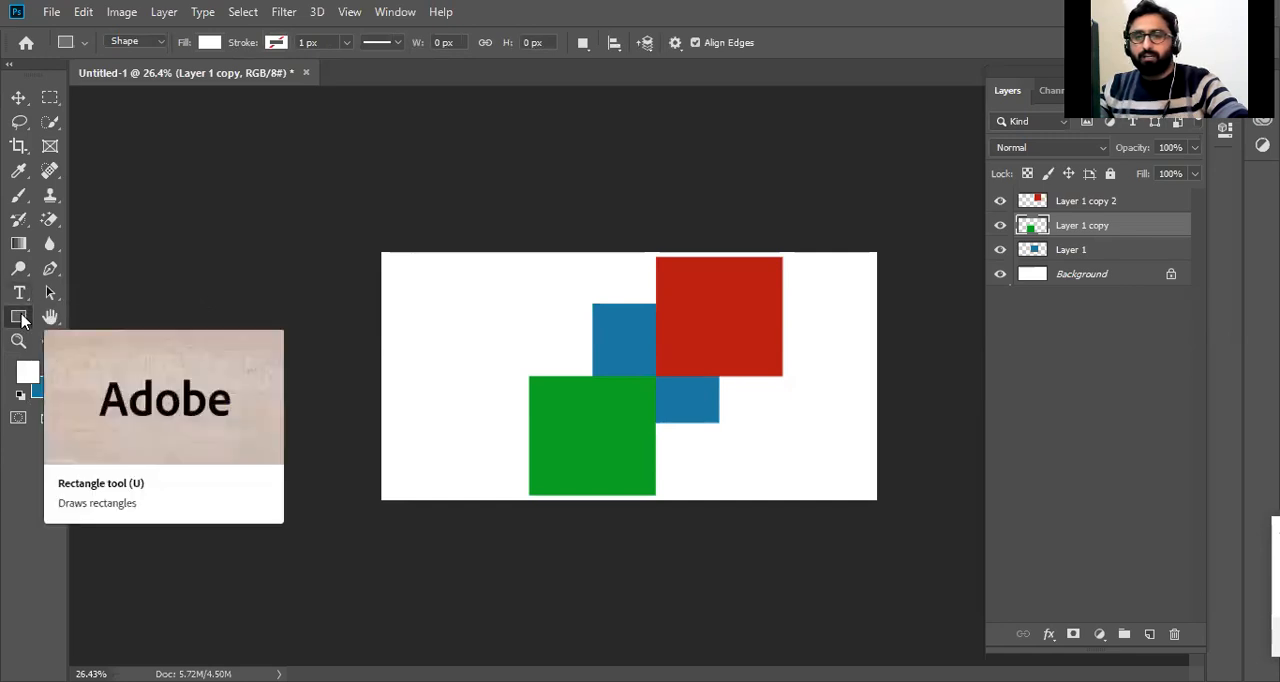
{"action": "left_click", "coordinate": [22, 318]}
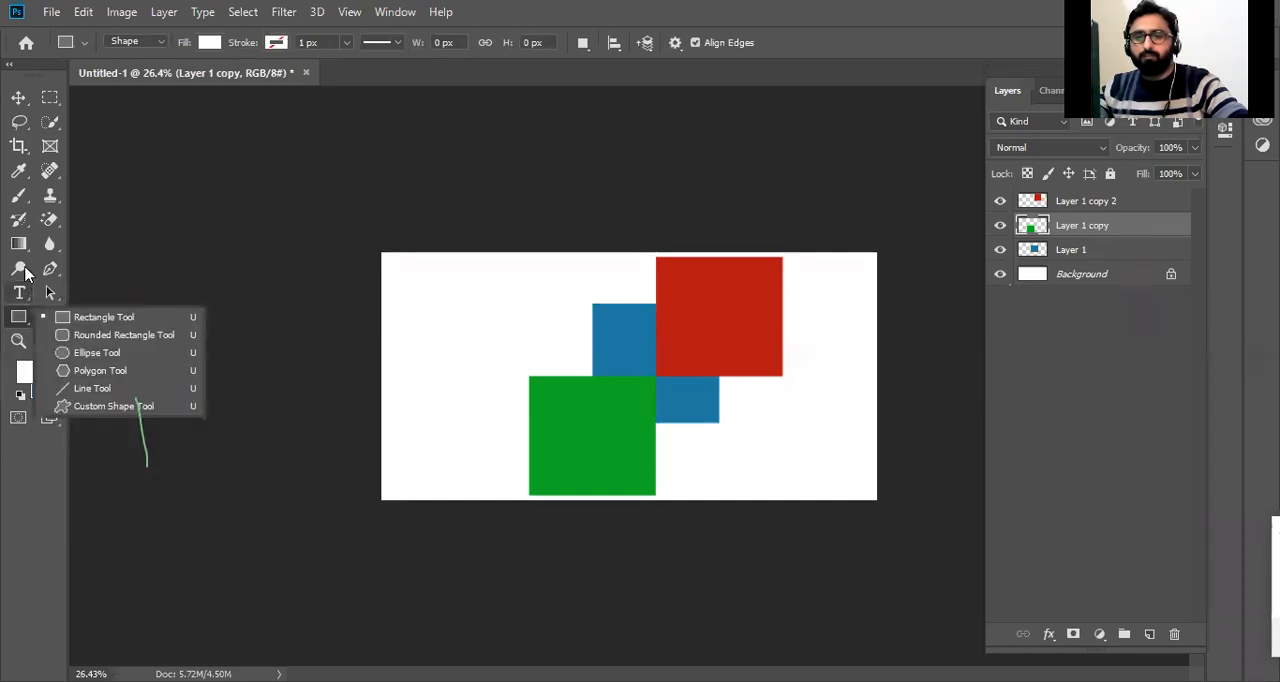
{"action": "left_click", "coordinate": [19, 169]}
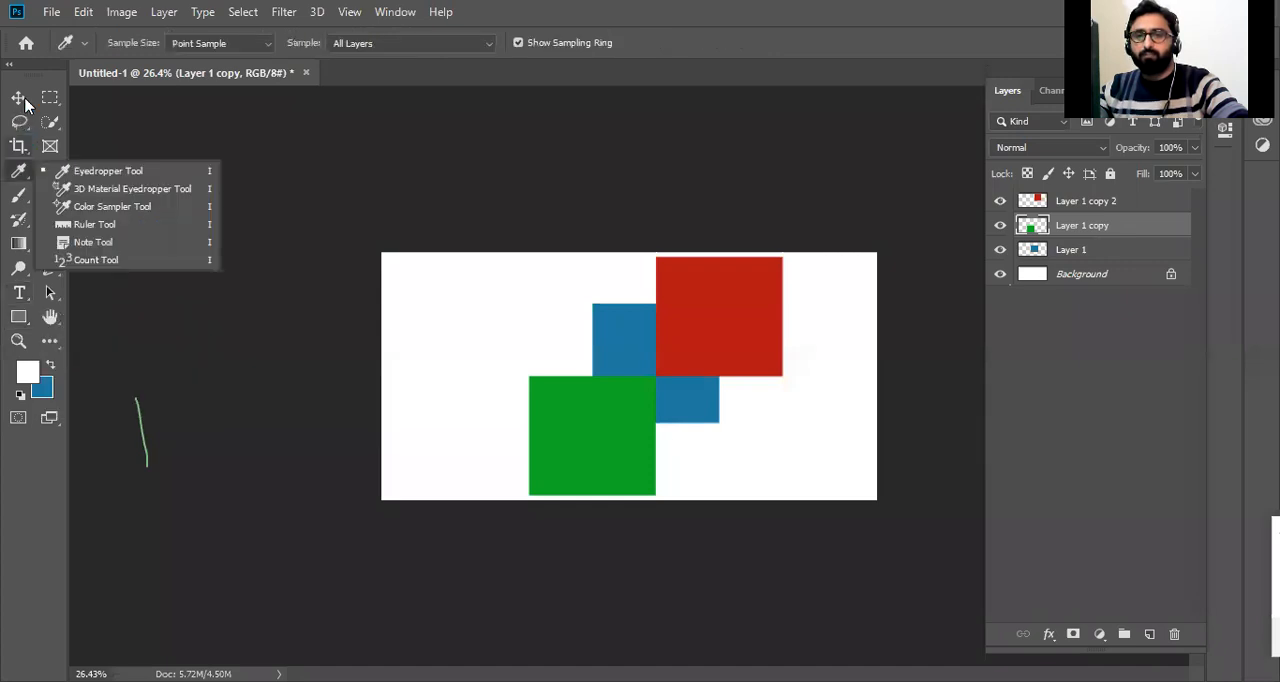
Try the Rectangular Marquee and Horizontal Type tools, and return to the Move tool.
{"action": "left_click", "coordinate": [18, 98]}
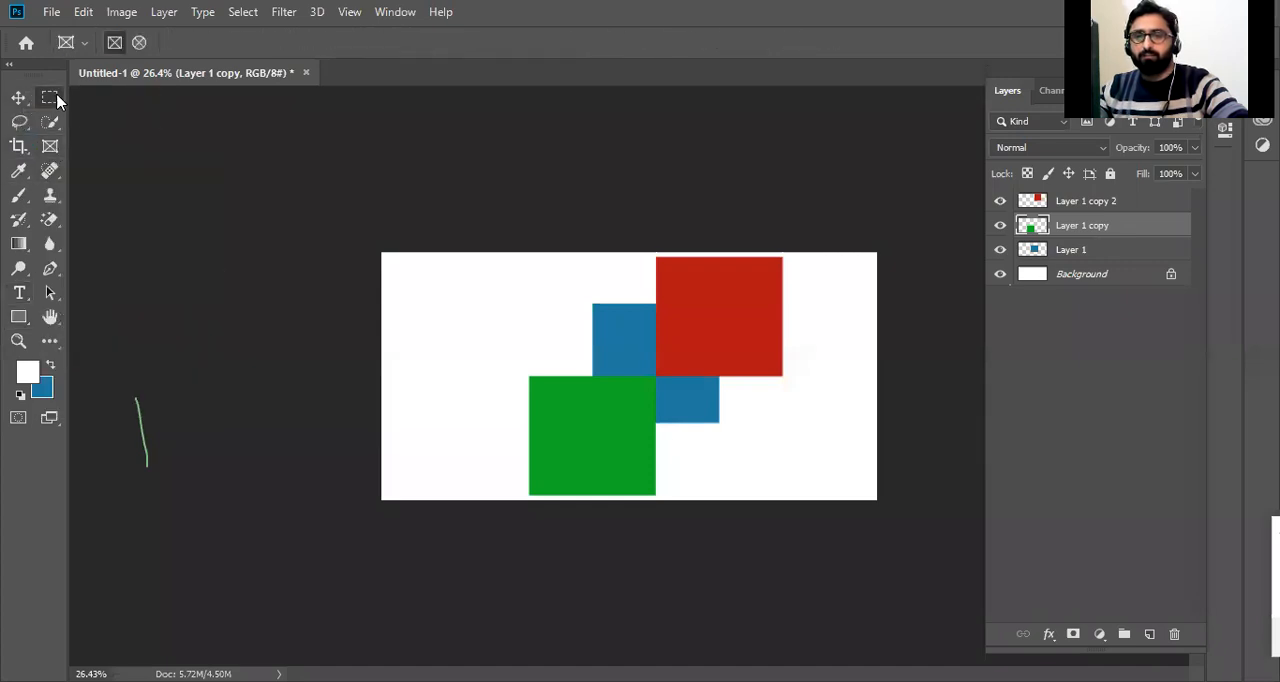
{"action": "left_click", "coordinate": [50, 97]}
{"action": "left_click", "coordinate": [541, 12]}
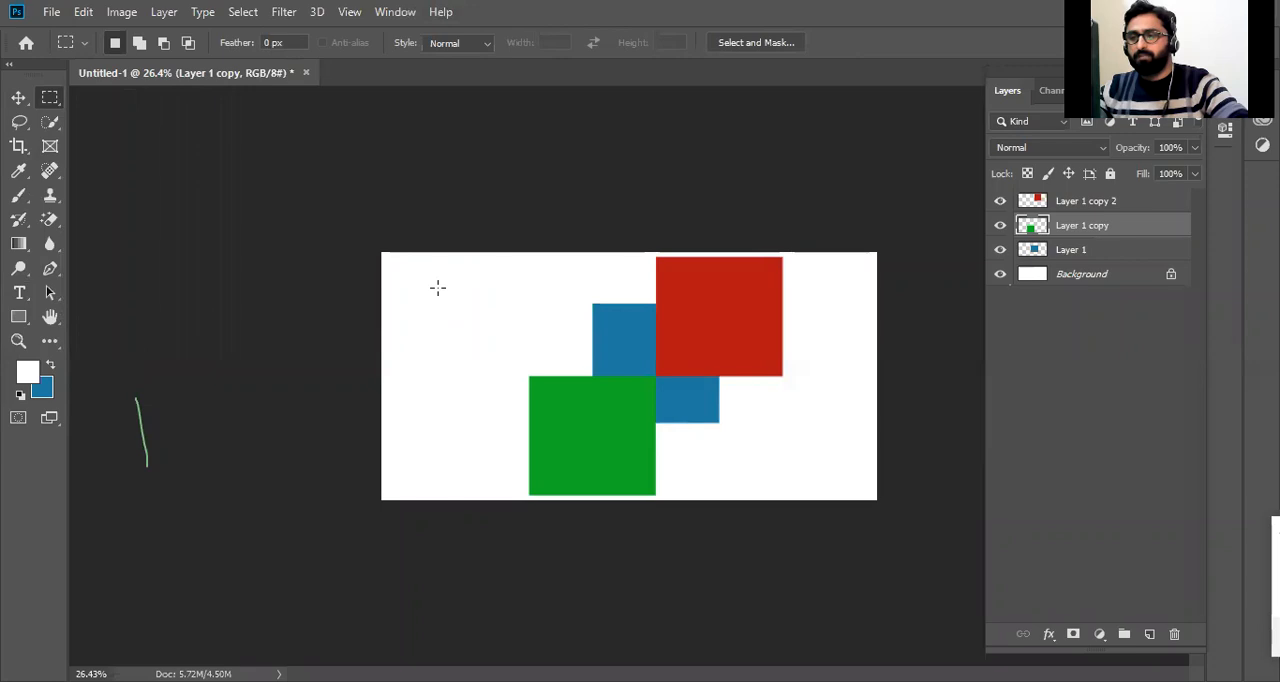
{"action": "key", "text": "v"}
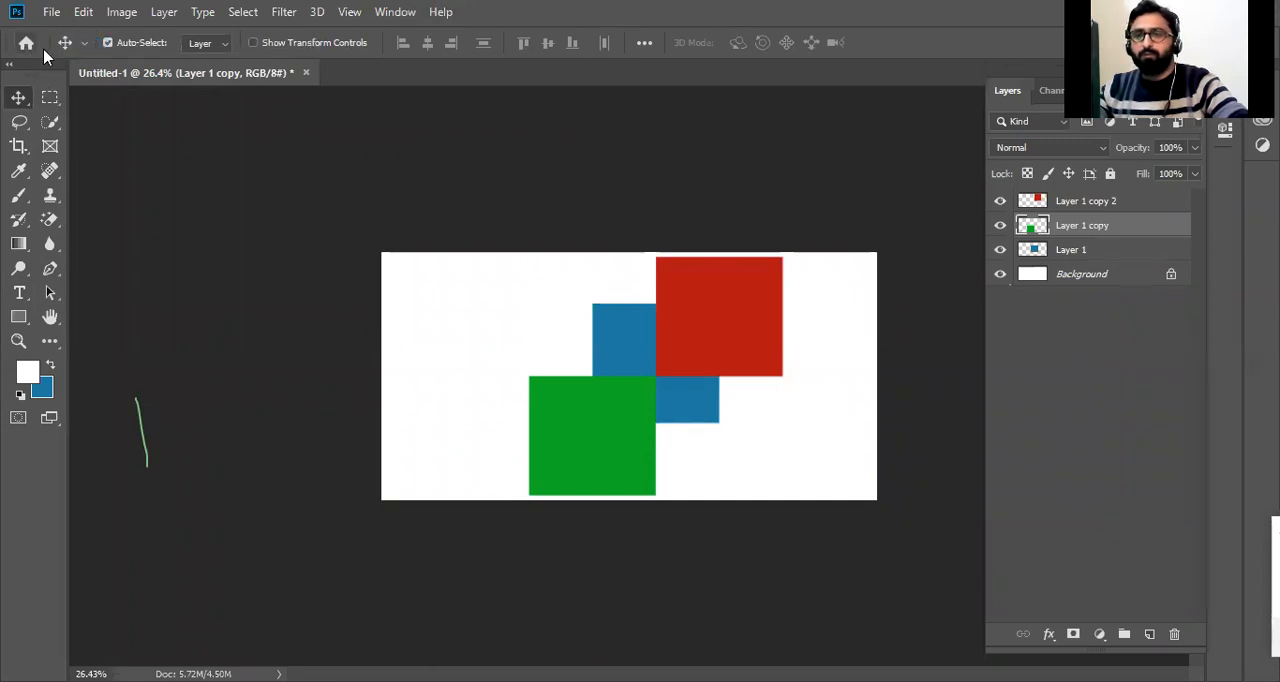
{"action": "left_click", "coordinate": [20, 292]}
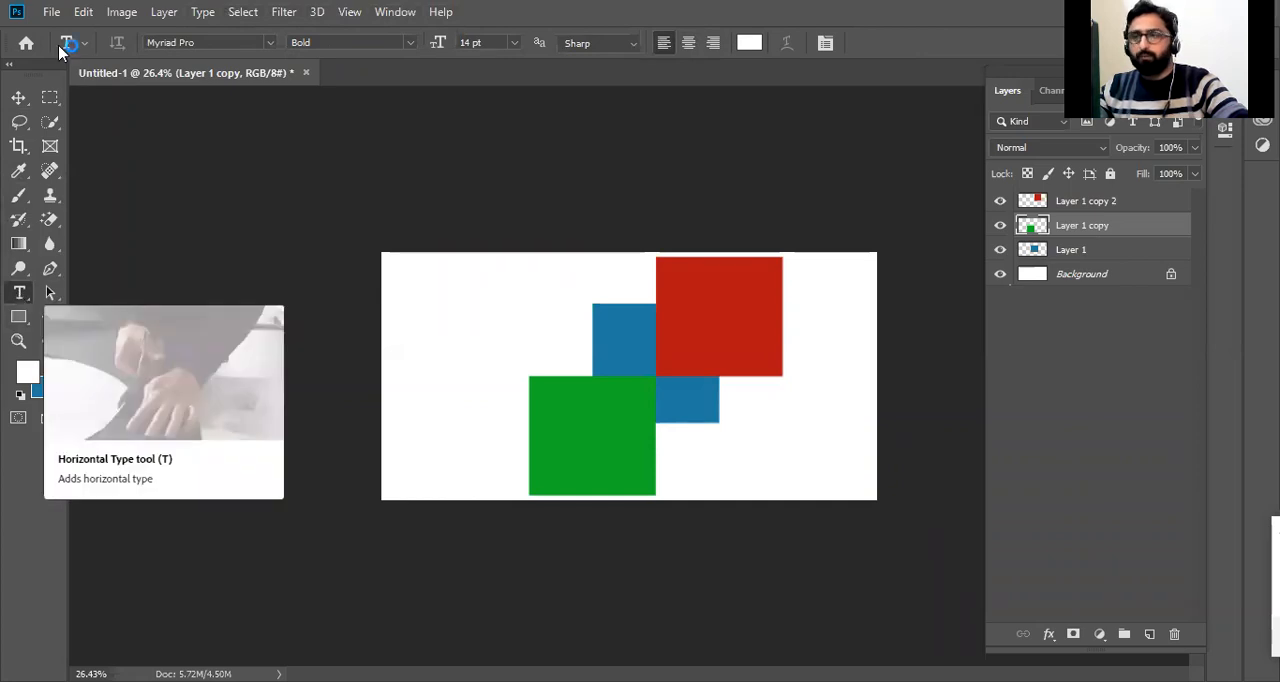
{"action": "left_click", "coordinate": [18, 97]}
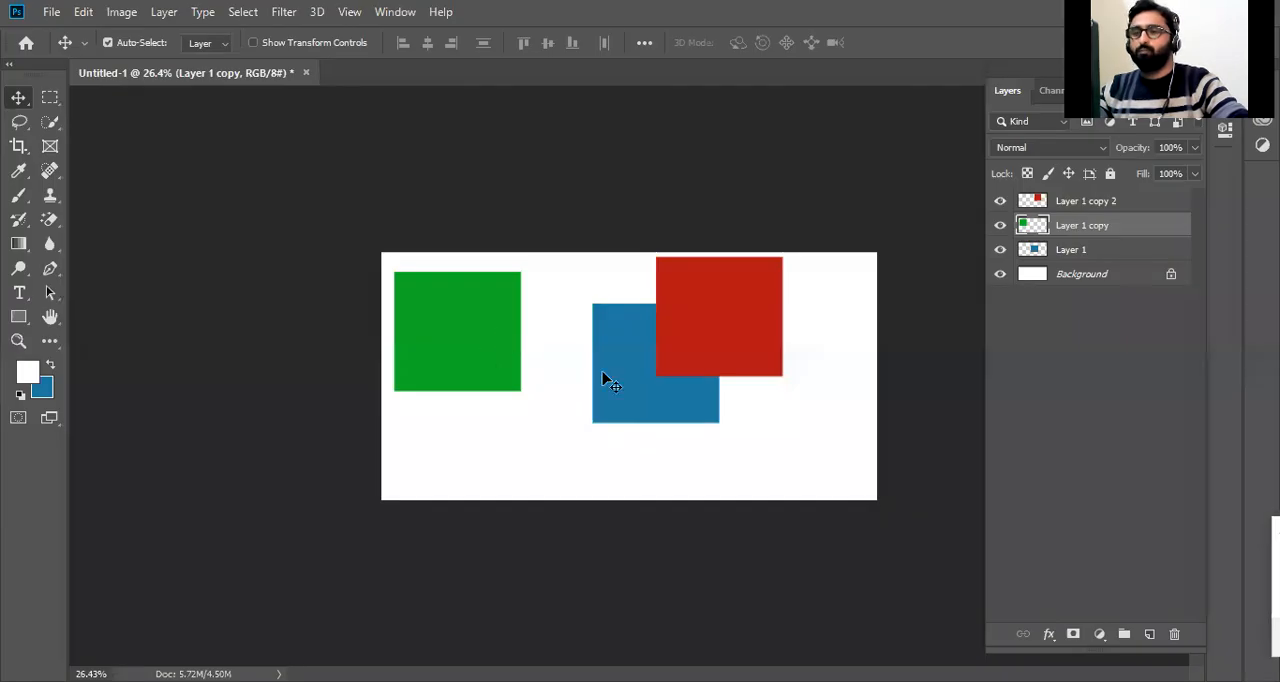
Line up the squares in a level row, with blue near the canvas's left edge, green beside it and red furthest right.
{"action": "left_click", "coordinate": [628, 381]}
{"action": "left_click_drag", "start_coordinate": [628, 381], "coordinate": [415, 392]}
{"action": "left_click_drag", "start_coordinate": [709, 323], "coordinate": [747, 367]}
{"action": "left_click_drag", "start_coordinate": [466, 337], "coordinate": [620, 366]}
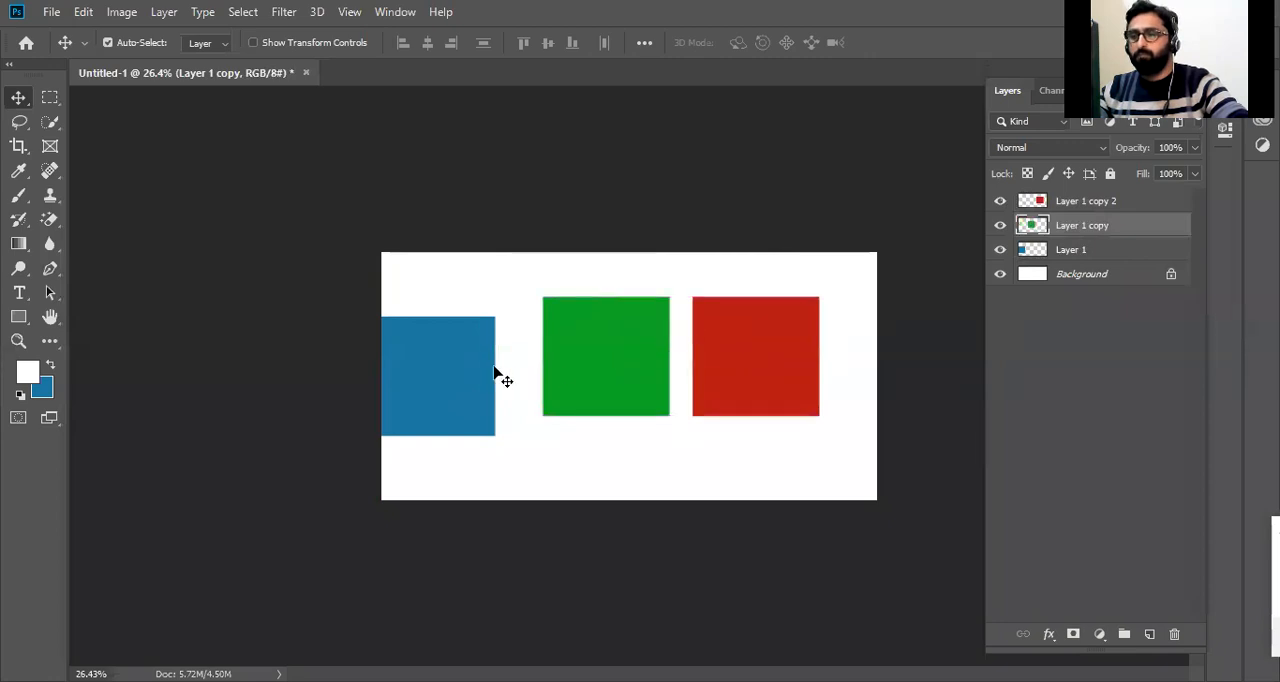
{"action": "left_click", "coordinate": [464, 364]}
{"action": "left_click_drag", "start_coordinate": [463, 364], "coordinate": [478, 353]}
{"action": "left_click_drag", "start_coordinate": [604, 367], "coordinate": [640, 368]}
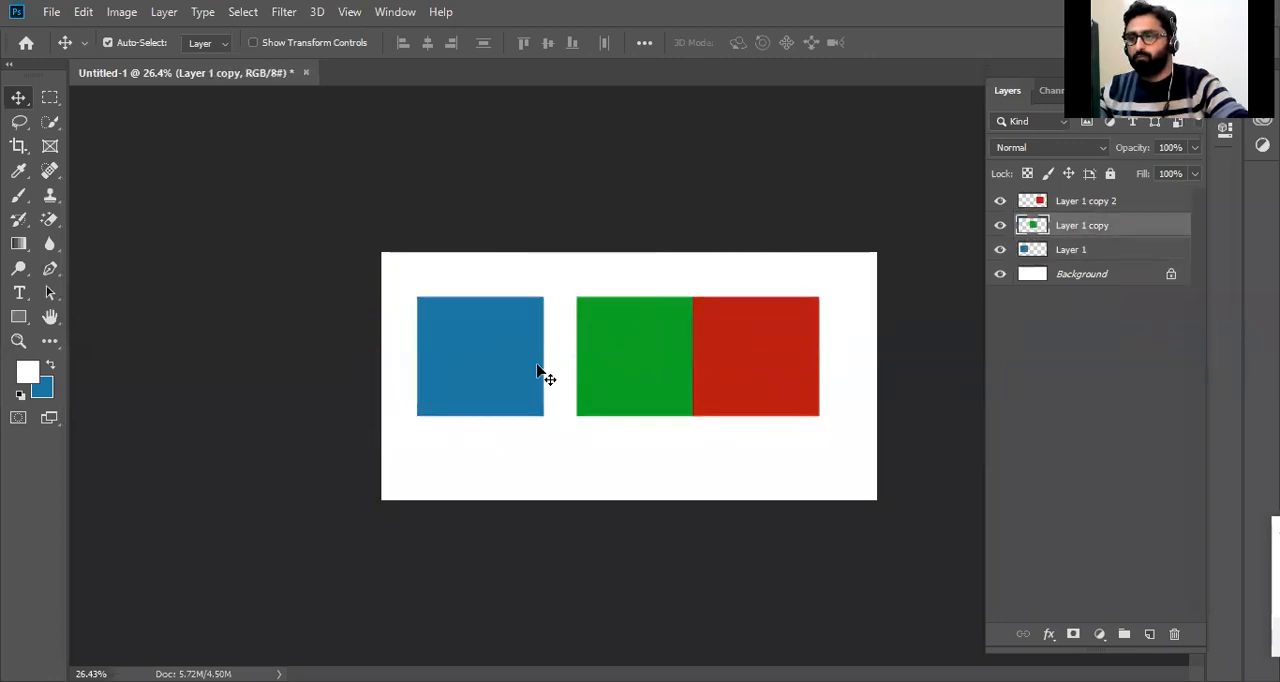
Shift the blue square to the canvas's left edge and green closer to it, overlap green with the red square, and select blue.
{"action": "left_click_drag", "start_coordinate": [512, 367], "coordinate": [477, 367]}
{"action": "left_click_drag", "start_coordinate": [590, 369], "coordinate": [540, 369]}
{"action": "left_click_drag", "start_coordinate": [757, 354], "coordinate": [586, 397]}
{"action": "left_click", "coordinate": [470, 370]}
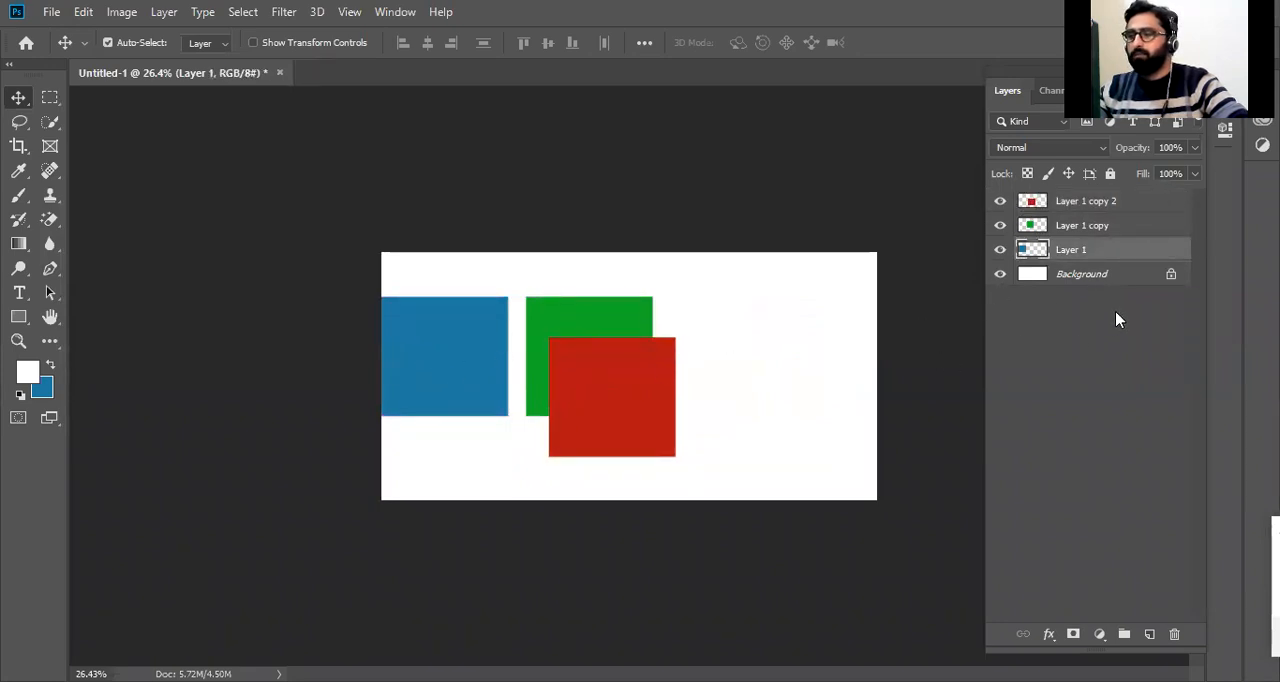
Select the Background, Layer 1, Layer 1 copy and Layer 1 copy 2 layers one after another, and deselect all layers.
{"action": "left_click", "coordinate": [1112, 281]}
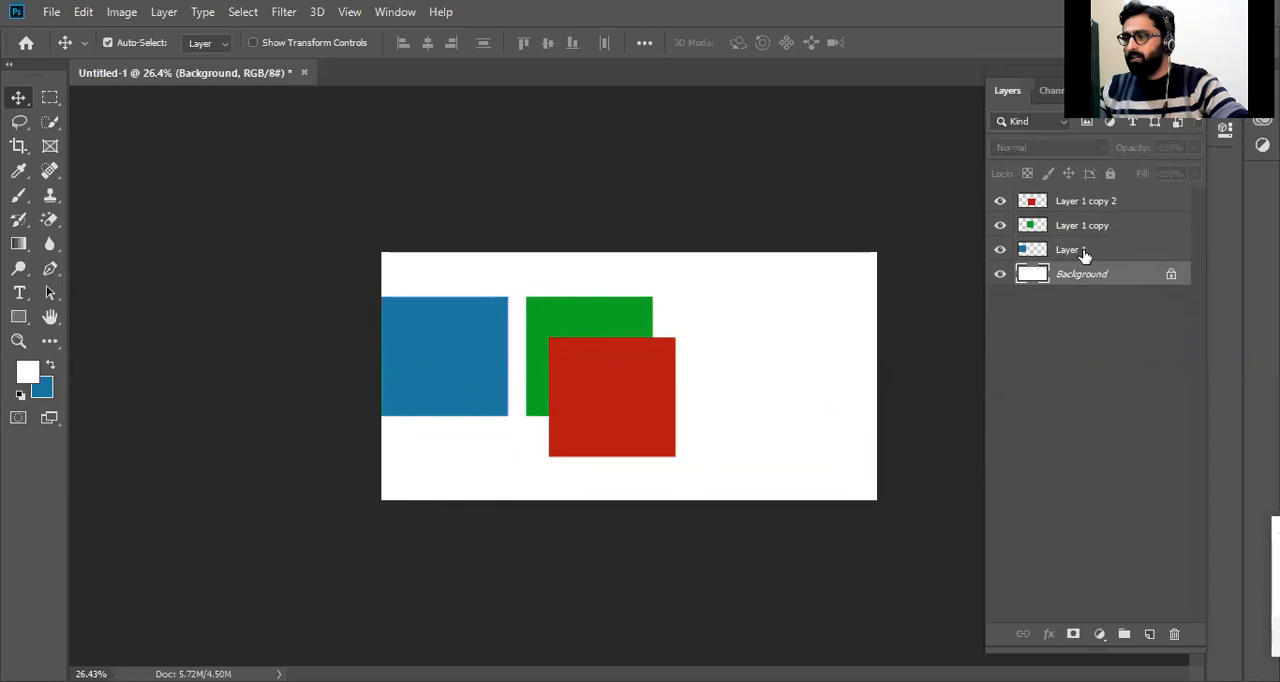
{"action": "left_click", "coordinate": [1086, 248]}
{"action": "left_click", "coordinate": [1086, 228]}
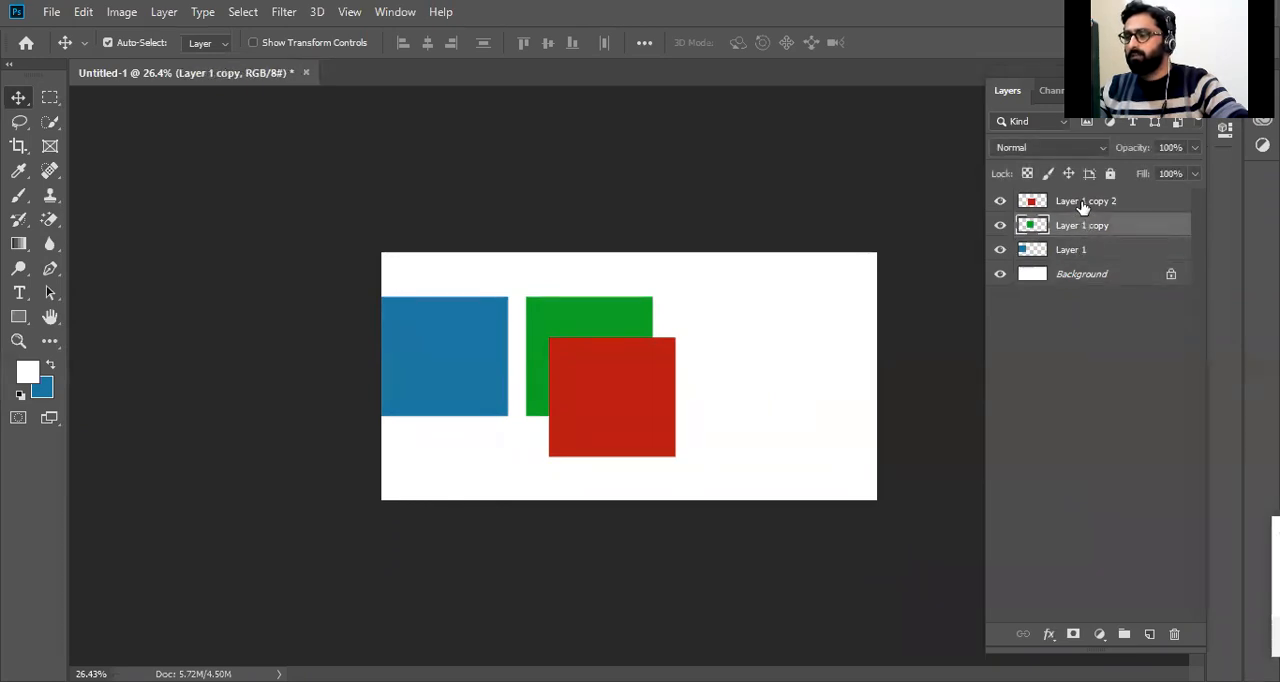
{"action": "left_click", "coordinate": [1080, 206]}
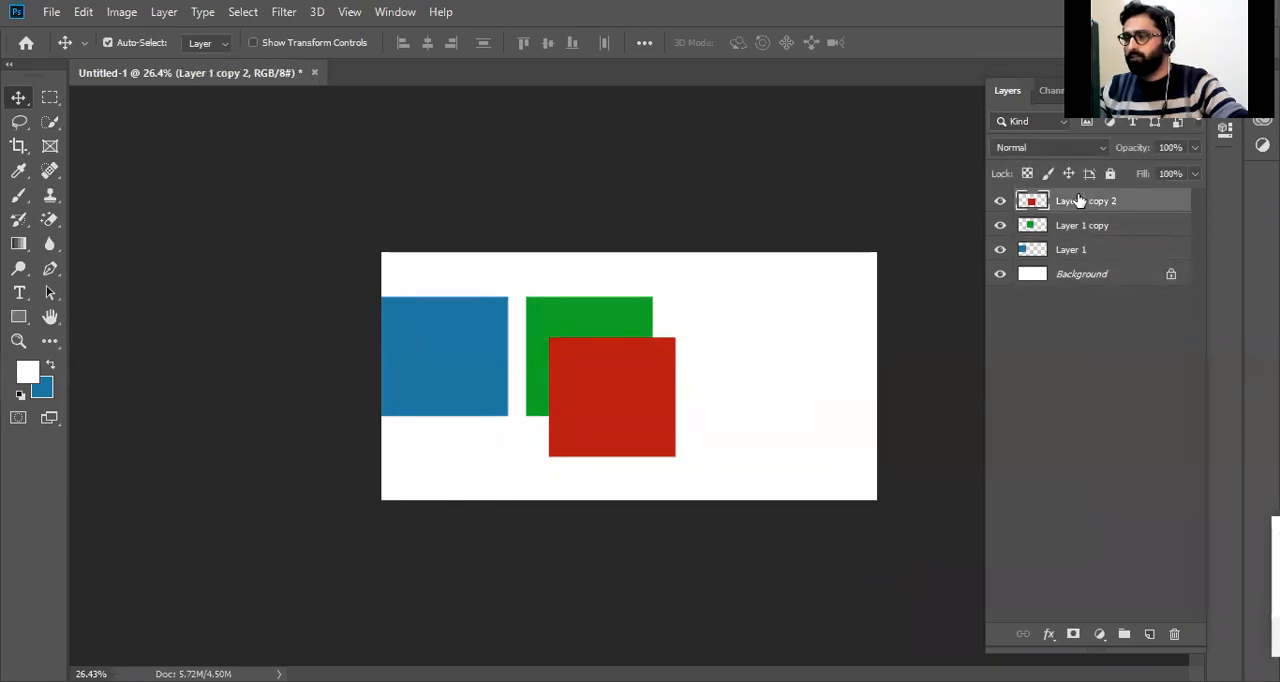
{"action": "left_click", "coordinate": [1077, 287]}
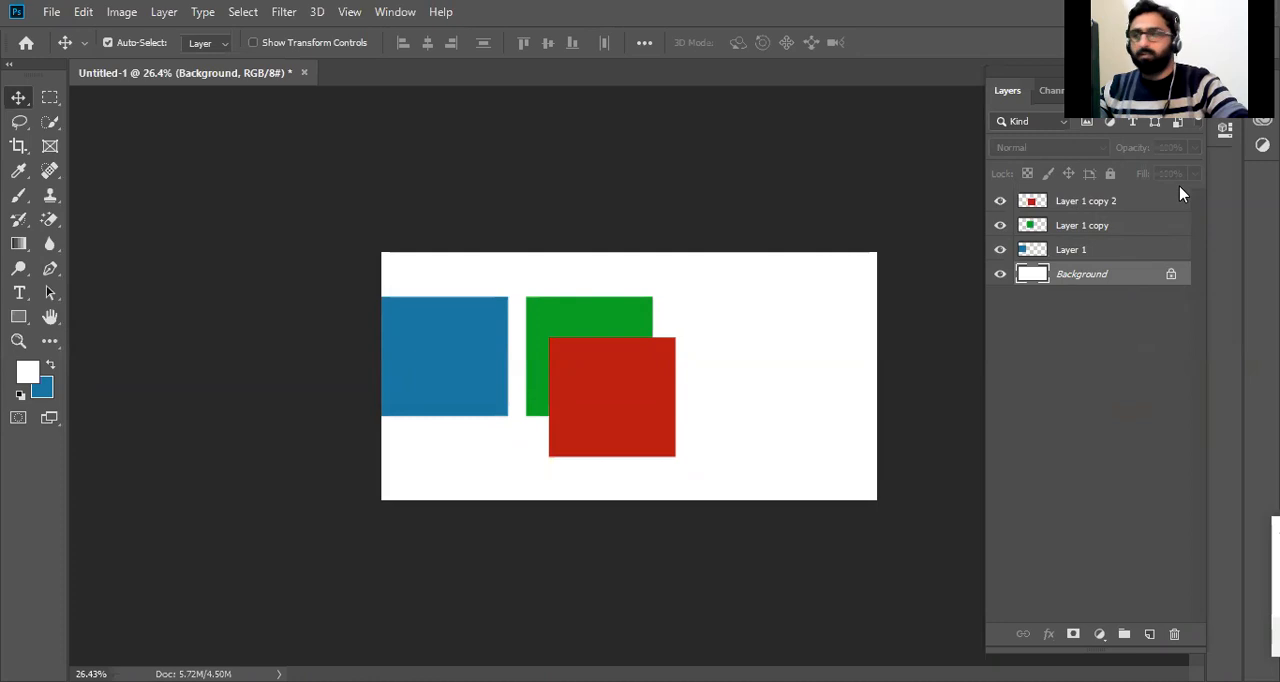
{"action": "left_click", "coordinate": [1136, 352]}
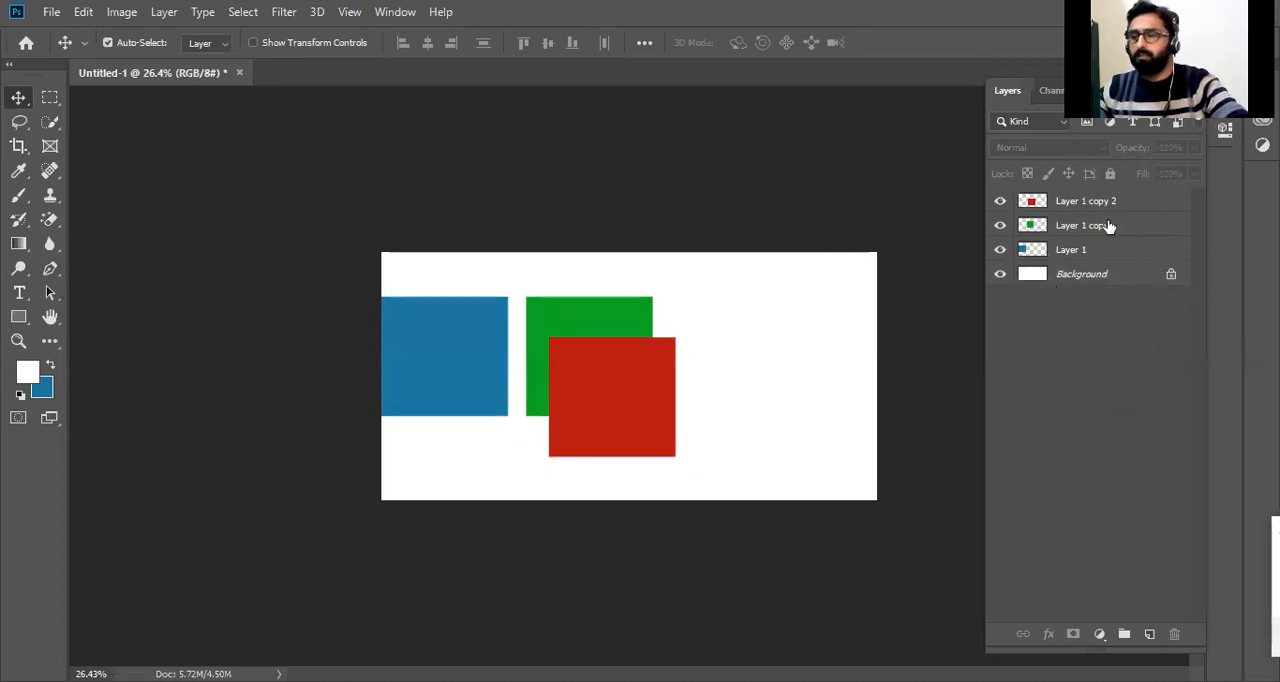
Overlap the three squares near the canvas's center, with green at the upper right, red at the lower left and blue behind both.
{"action": "left_click_drag", "start_coordinate": [651, 405], "coordinate": [771, 356]}
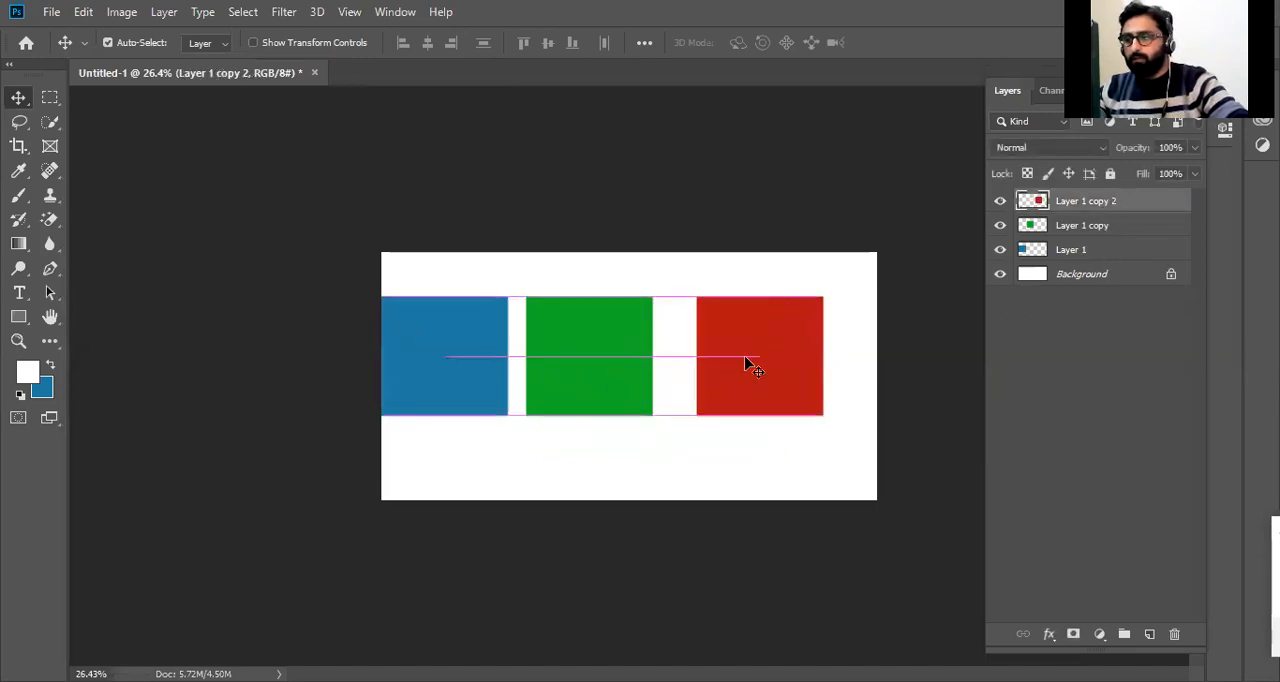
{"action": "left_click_drag", "start_coordinate": [579, 361], "coordinate": [643, 361]}
{"action": "left_click_drag", "start_coordinate": [463, 360], "coordinate": [616, 404]}
{"action": "left_click_drag", "start_coordinate": [754, 363], "coordinate": [666, 433]}
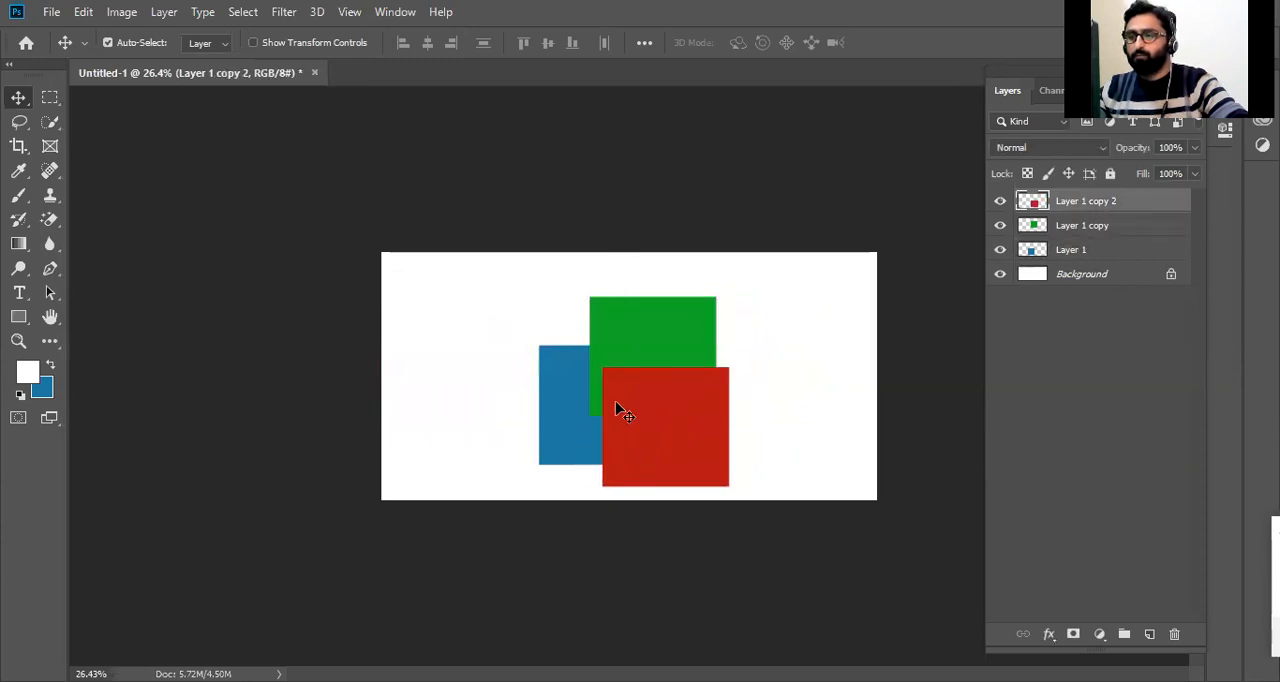
{"action": "left_click_drag", "start_coordinate": [566, 412], "coordinate": [593, 412]}
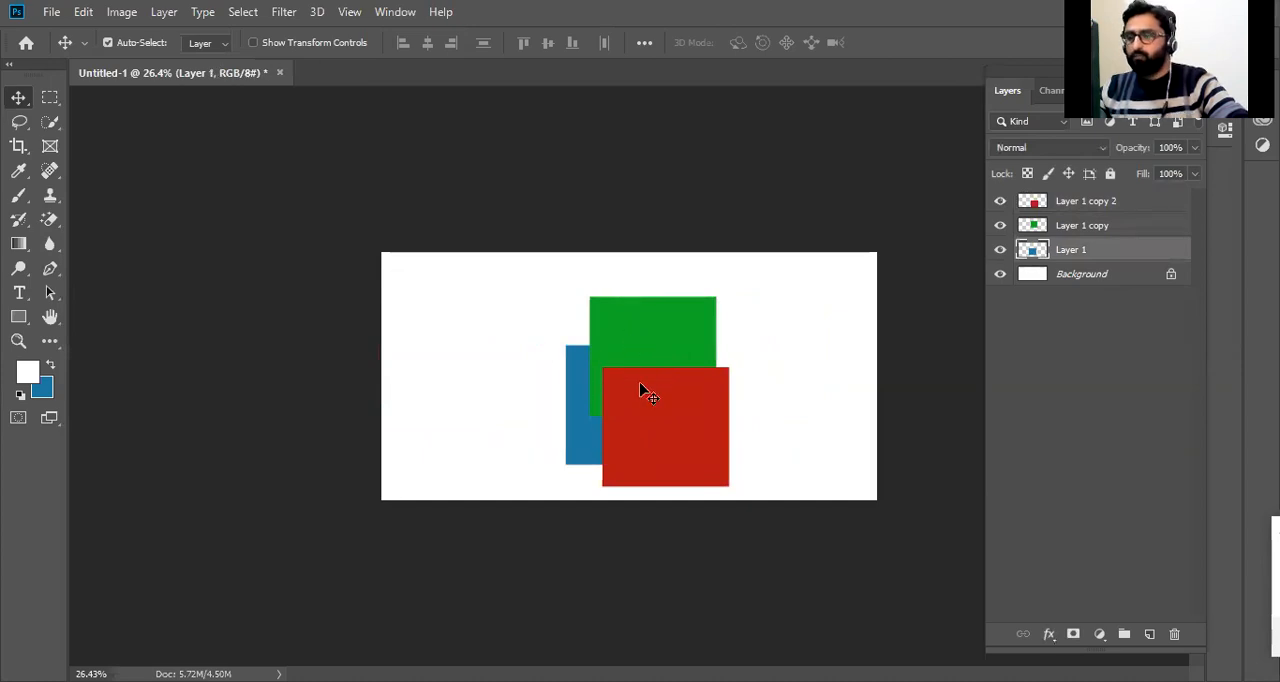
{"action": "left_click_drag", "start_coordinate": [703, 417], "coordinate": [594, 412]}
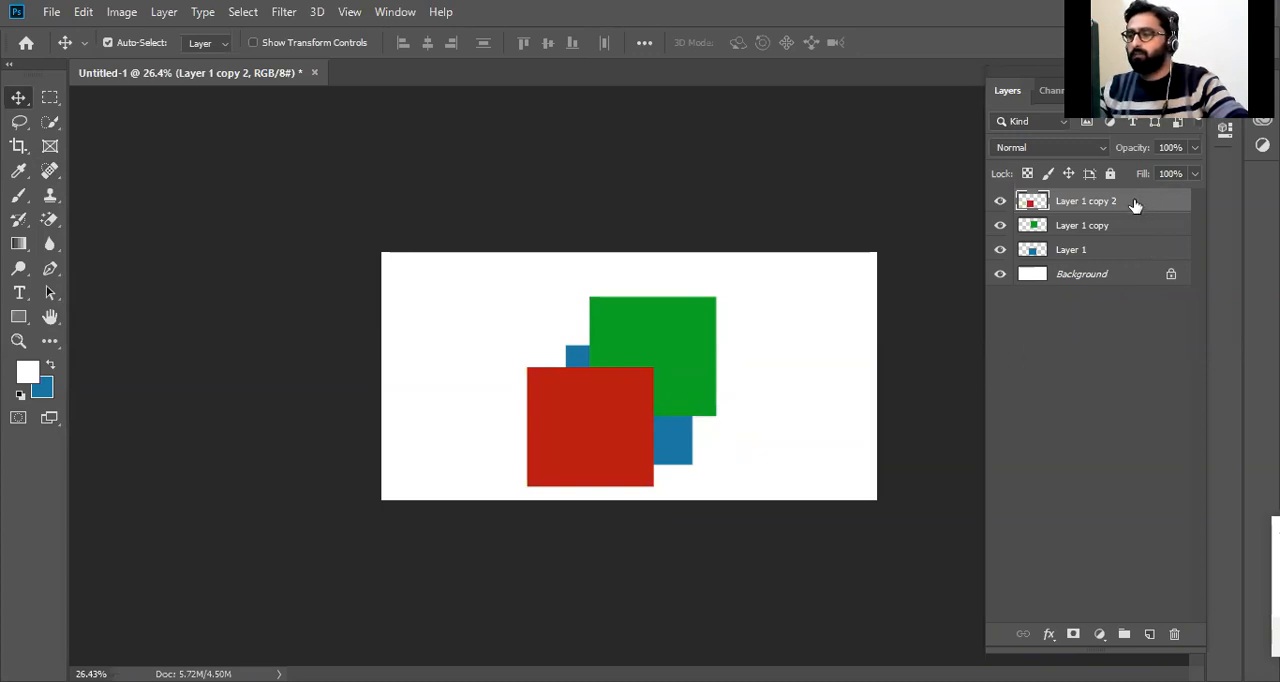
Step through Layer 1 copy, Layer 1 and Layer 1 copy 2 to examine the layer stacking order.
{"action": "left_click", "coordinate": [1097, 233]}
{"action": "left_click", "coordinate": [1082, 252]}
{"action": "left_click", "coordinate": [1097, 228]}
{"action": "left_click", "coordinate": [1110, 199]}
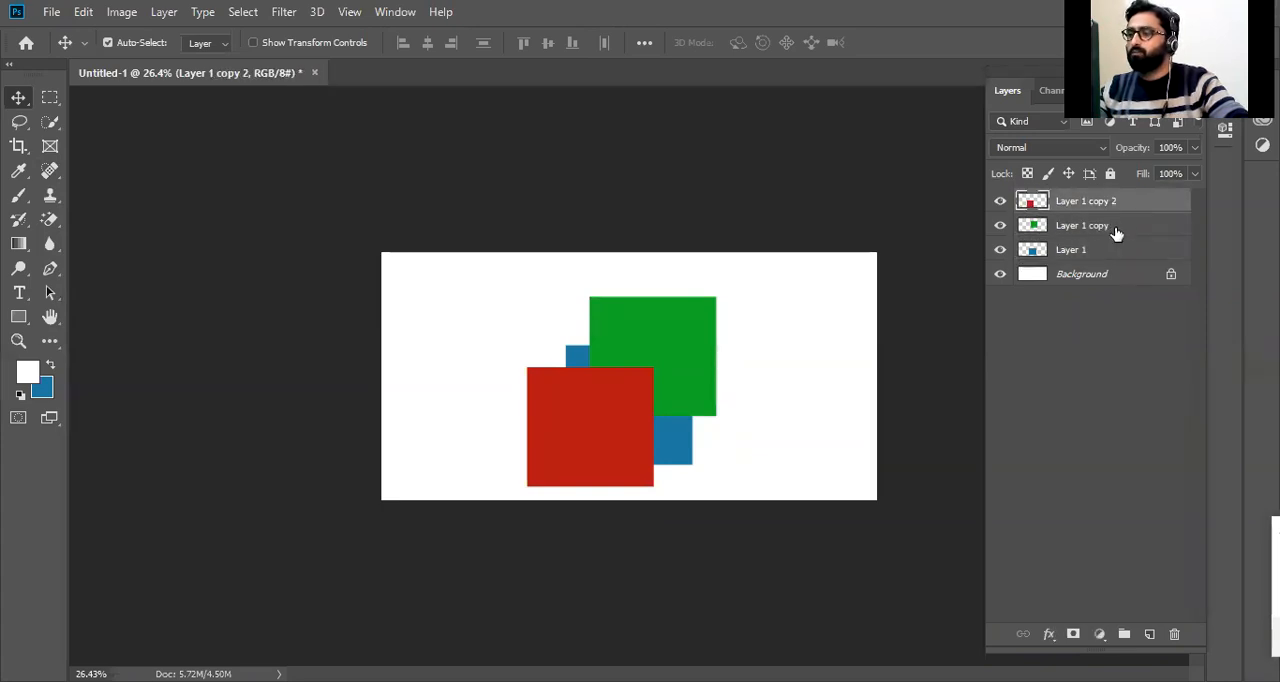
{"action": "left_click", "coordinate": [1117, 233]}
{"action": "left_click", "coordinate": [1111, 253]}
{"action": "left_click", "coordinate": [1105, 225]}
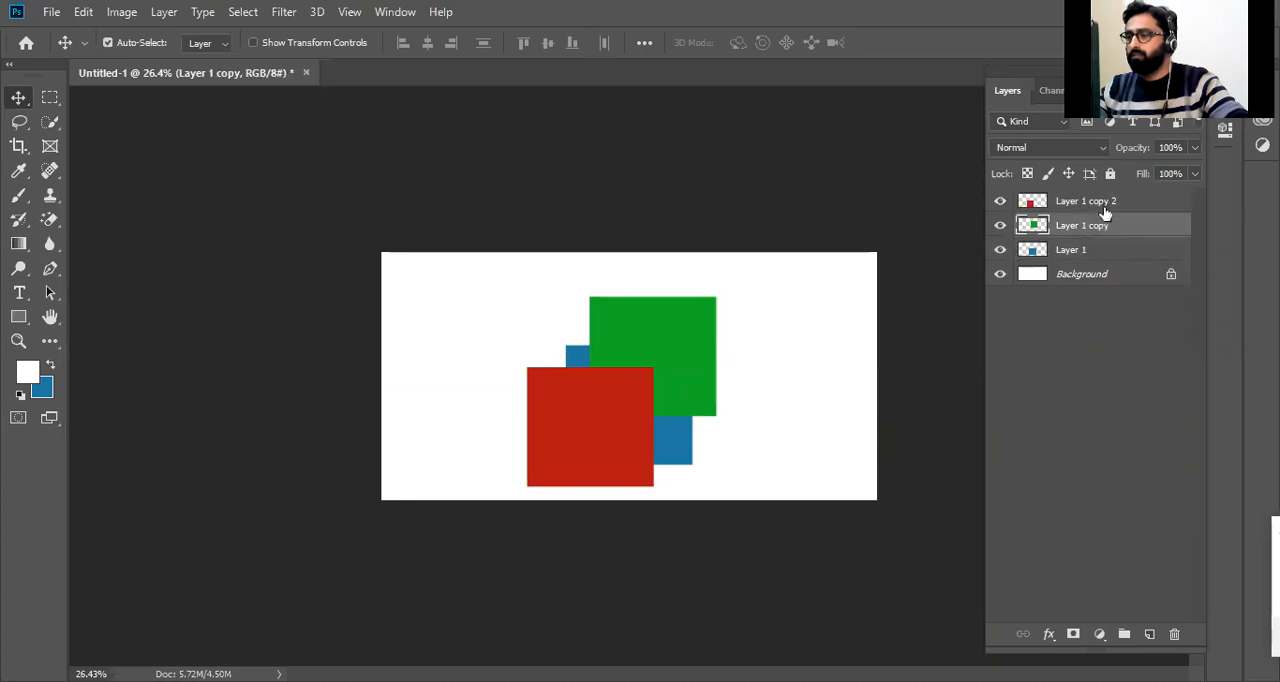
Select Layer 1 copy 2, switch to the Eraser tool and enlarge its brush to 250 px.
{"action": "left_click", "coordinate": [1105, 203]}
{"action": "key", "text": "e"}
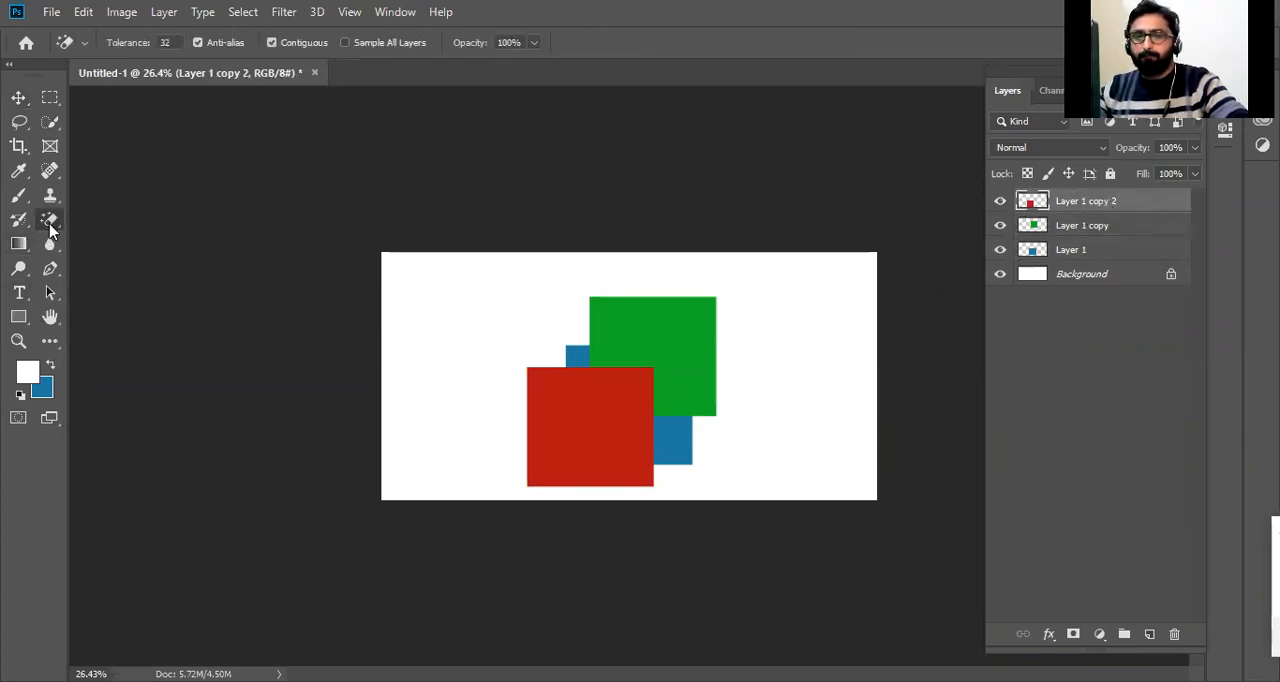
{"action": "key", "text": "shift+e"}
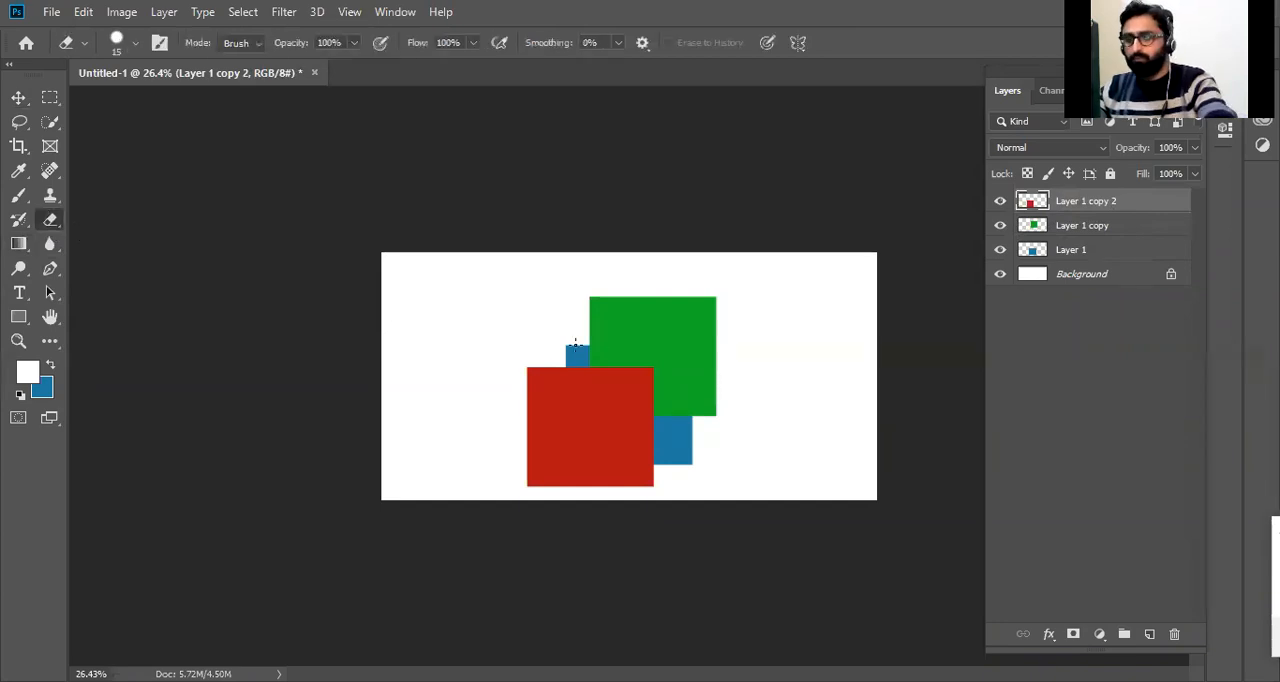
{"action": "key", "text": "bracketright"}
{"action": "key", "text": "bracketright"}
{"action": "key", "text": "bracketright"}
{"action": "key", "text": "bracketright"}
{"action": "key", "text": "bracketright"}
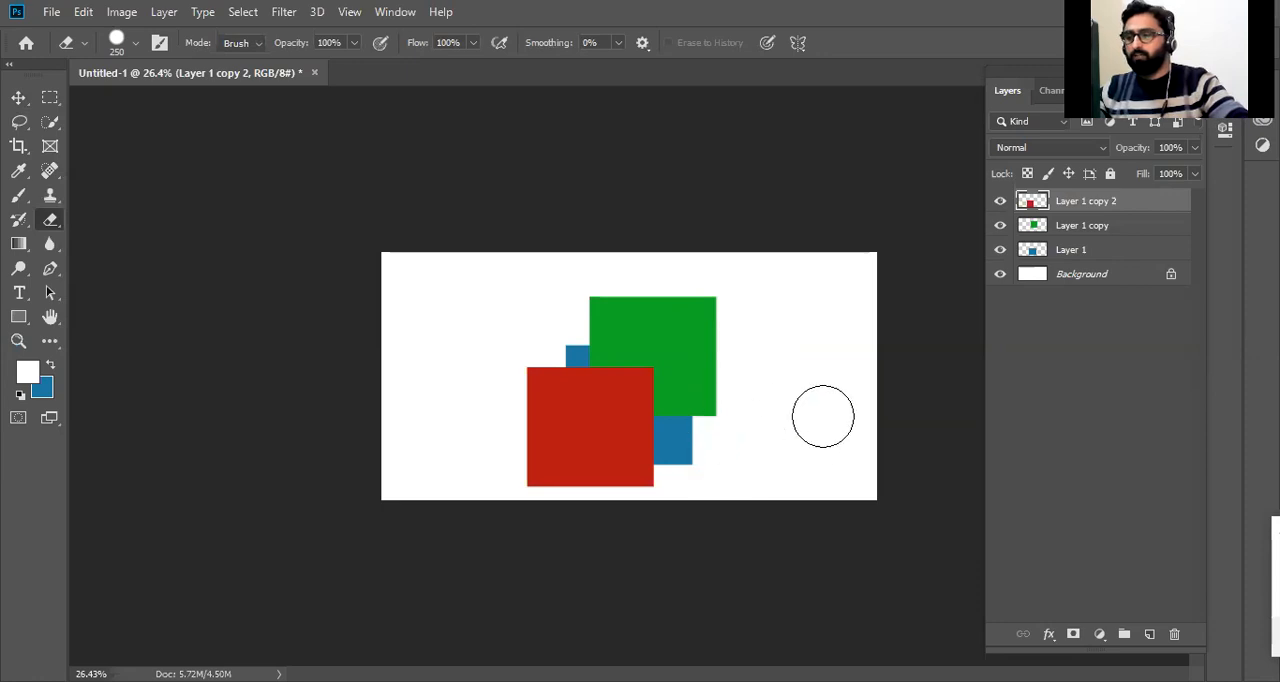
Erase strips across the red square on Layer 1 copy 2 and undo the erasing.
{"action": "left_click_drag", "start_coordinate": [760, 458], "coordinate": [508, 457]}
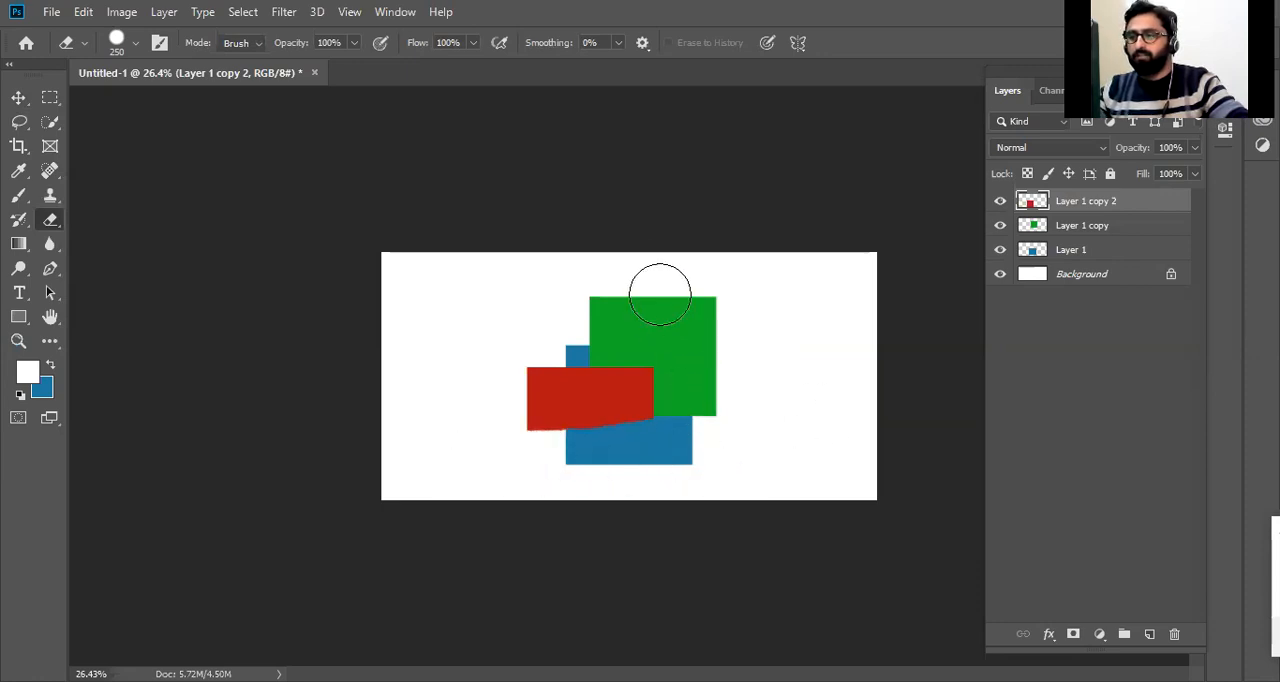
{"action": "left_click_drag", "start_coordinate": [660, 296], "coordinate": [669, 480]}
{"action": "mouse_move", "coordinate": [594, 430]}
{"action": "left_mouse_down"}
{"action": "mouse_move", "coordinate": [539, 405]}
{"action": "mouse_move", "coordinate": [641, 384]}
{"action": "mouse_move", "coordinate": [420, 389]}
{"action": "left_mouse_up"}
{"action": "mouse_move", "coordinate": [560, 454]}
{"action": "left_mouse_down"}
{"action": "mouse_move", "coordinate": [610, 384]}
{"action": "mouse_move", "coordinate": [644, 486]}
{"action": "mouse_move", "coordinate": [606, 449]}
{"action": "left_mouse_up"}
{"action": "key", "text": "ctrl+z"}
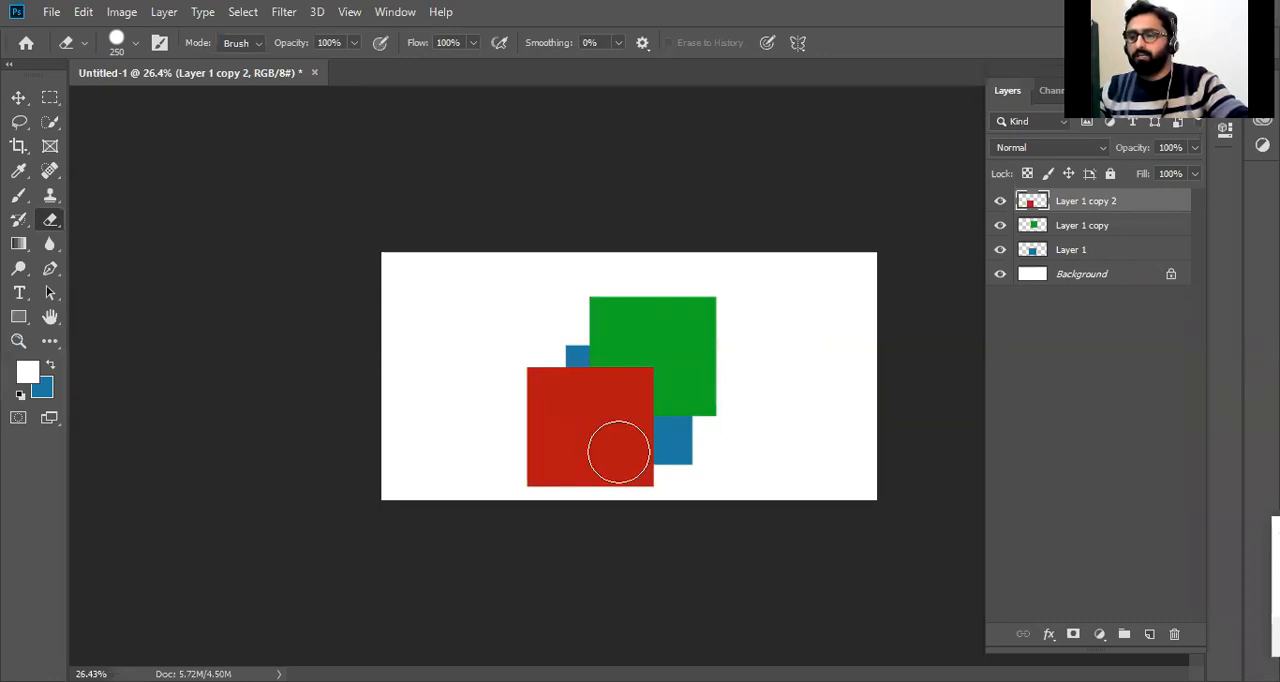
Cut the red square from Layer 1 copy 2, undo the cut, and undo the last move of the red square.
{"action": "key", "text": "ctrl+x"}
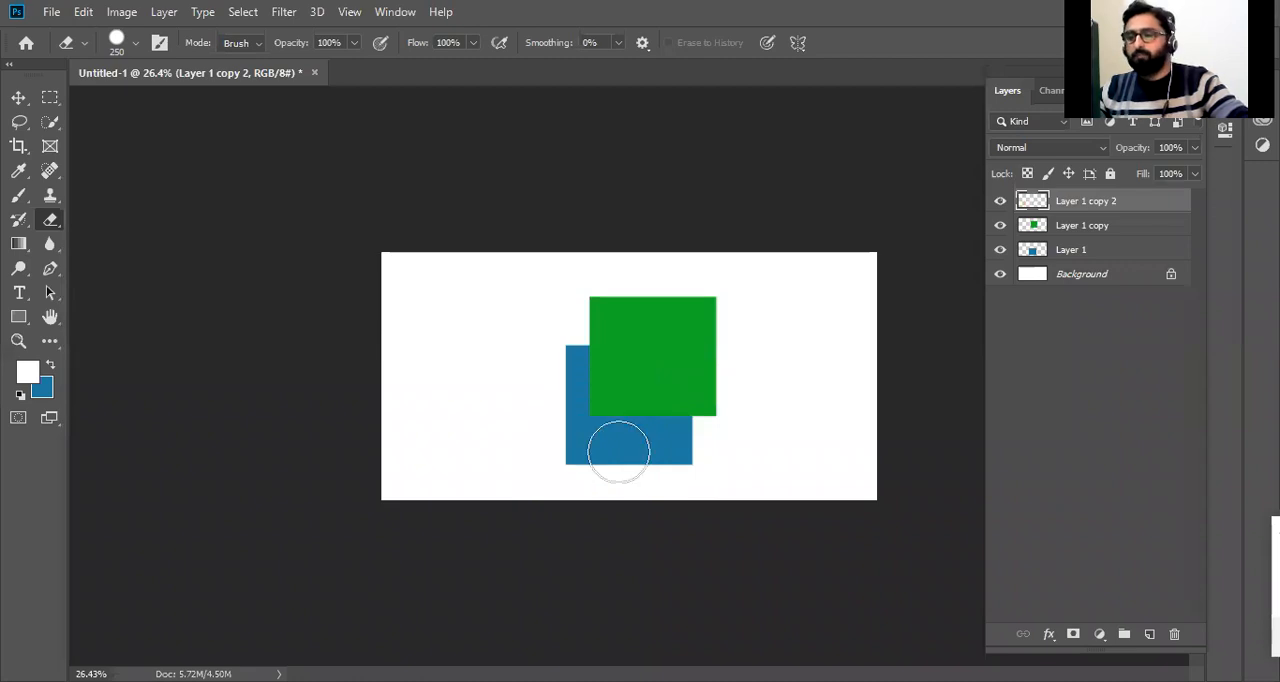
{"action": "key", "text": "ctrl+z"}
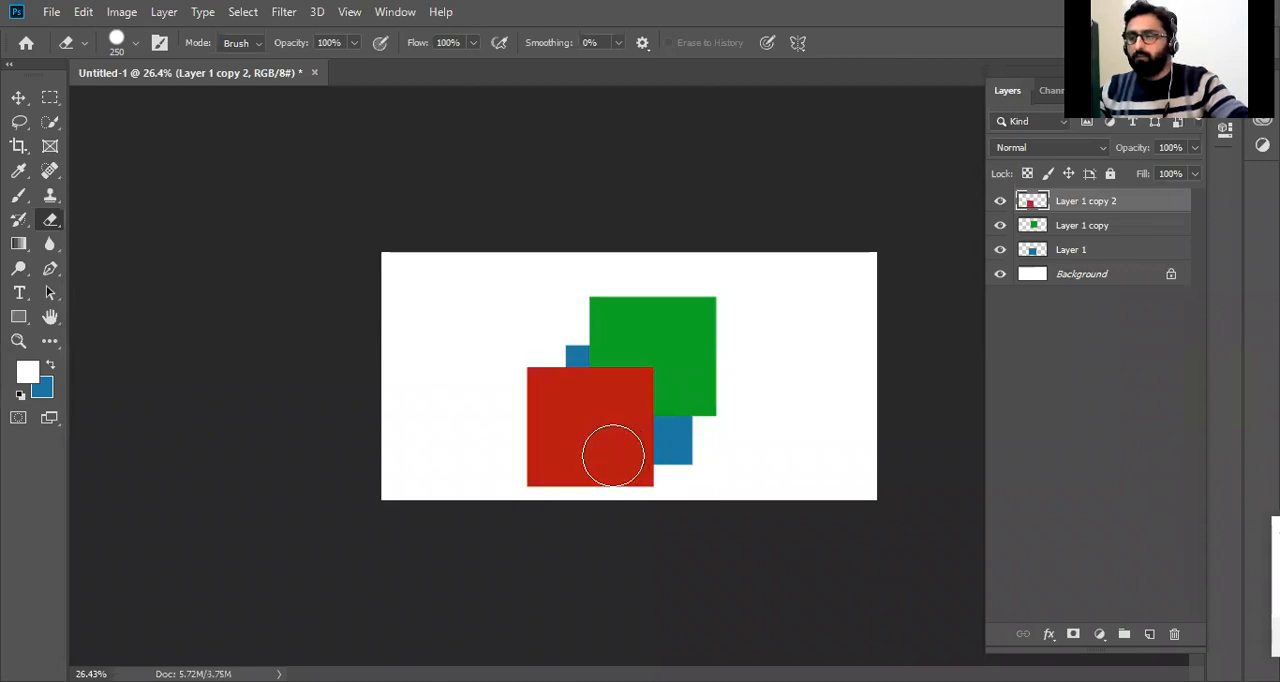
{"action": "key", "text": "ctrl+z"}
{"action": "key", "text": "ctrl+z"}
{"action": "key", "text": "ctrl+z"}
{"action": "key", "text": "ctrl+z"}
{"action": "key", "text": "ctrl+z"}
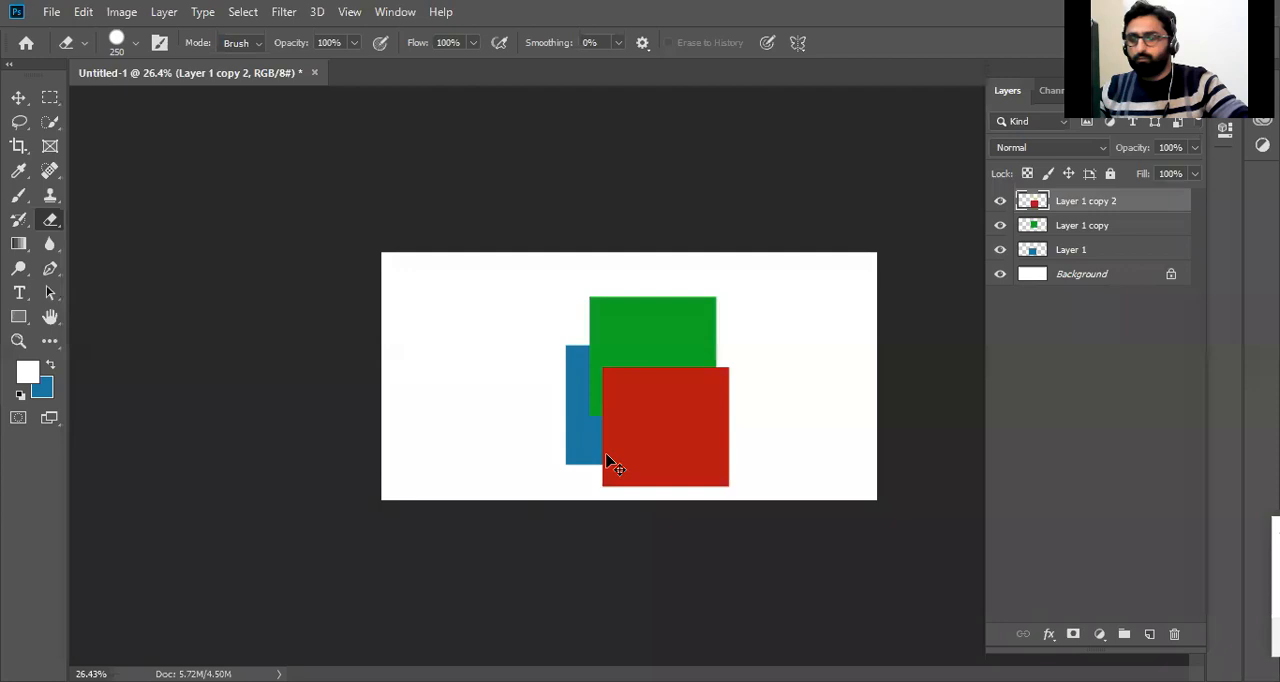
Undo further back through the square moves and redo them up to the overlap near the canvas's center.
{"action": "key", "text": "ctrl+z"}
{"action": "key", "text": "ctrl+z"}
{"action": "key", "text": "ctrl+z"}
{"action": "key", "text": "ctrl+z"}
{"action": "key", "text": "ctrl+z"}
{"action": "key", "text": "ctrl+z"}
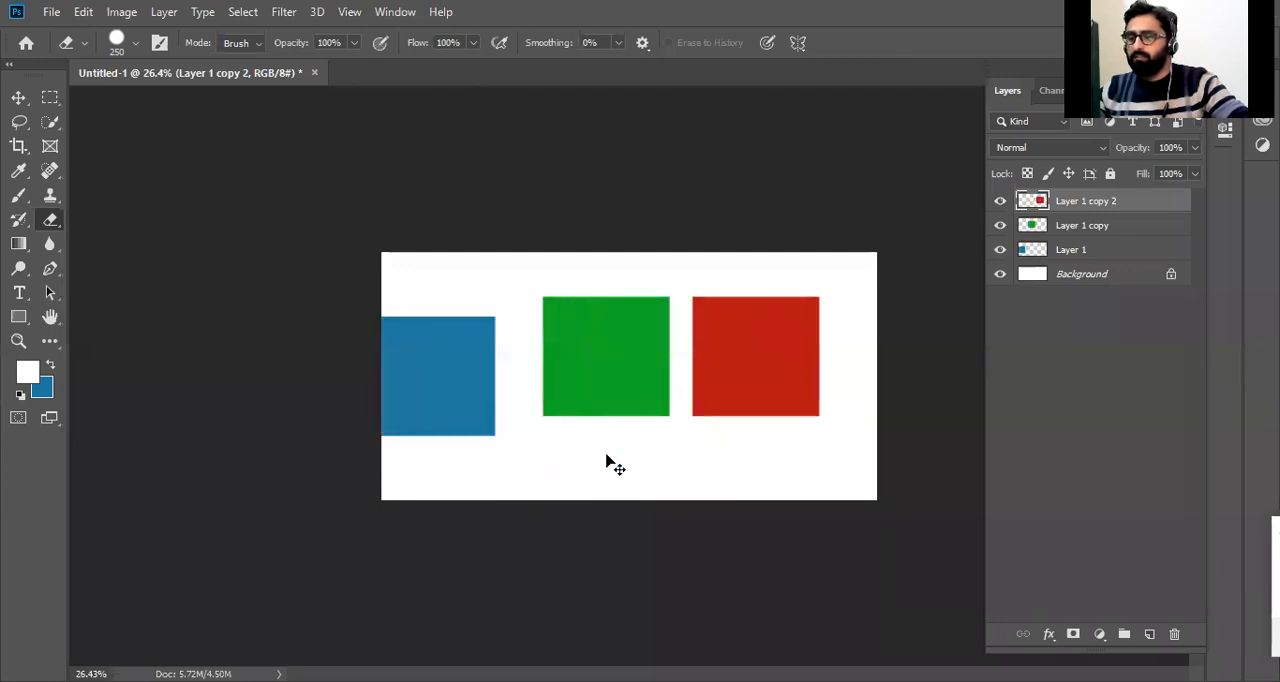
{"action": "key", "text": "ctrl+z"}
{"action": "key", "text": "ctrl+z"}
{"action": "key", "text": "ctrl+z"}
{"action": "key", "text": "ctrl+z"}
{"action": "key", "text": "ctrl+z"}
{"action": "key", "text": "ctrl+z"}
{"action": "key", "text": "ctrl+z"}
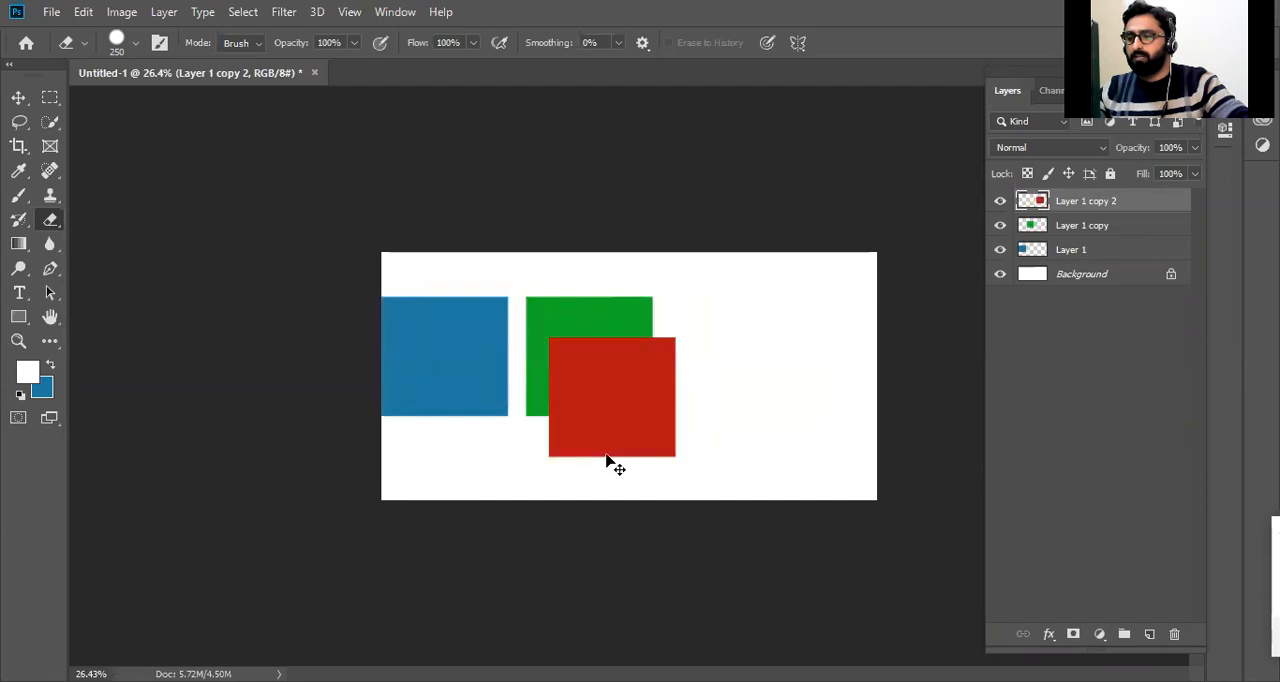
{"action": "key", "text": "ctrl+shift+z"}
{"action": "key", "text": "ctrl+shift+z"}
{"action": "key", "text": "ctrl+shift+z"}
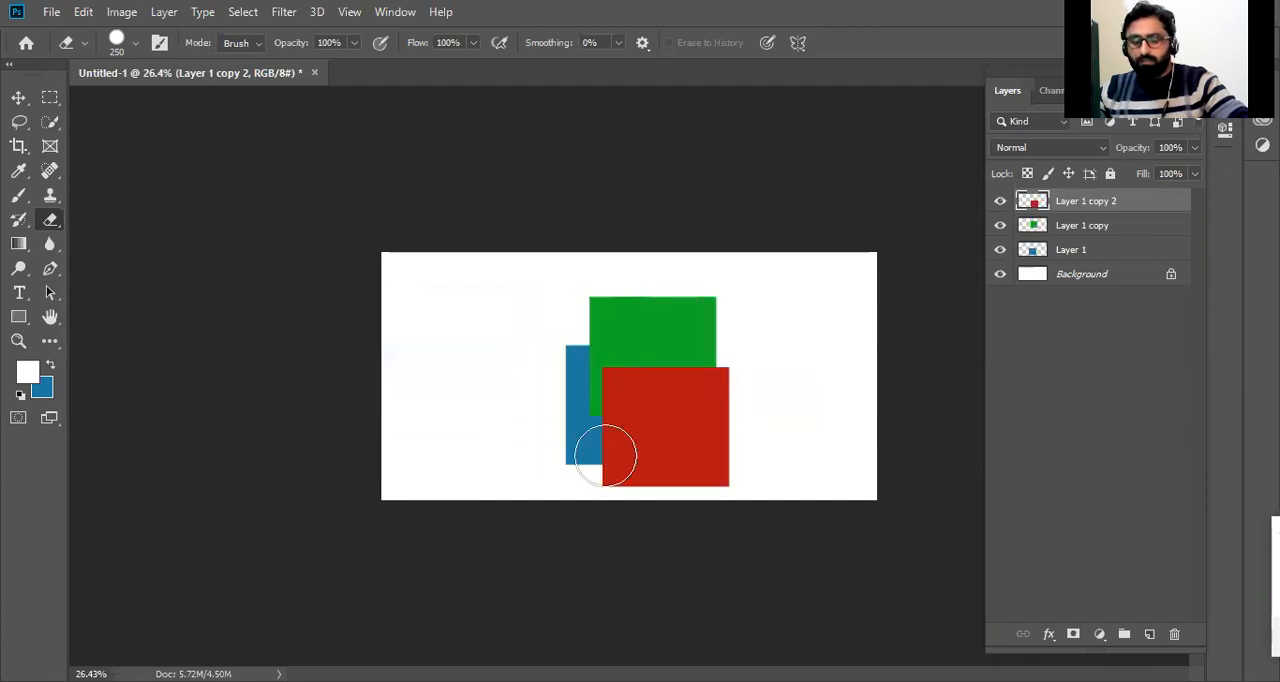
Switch to the Move tool and place the red square near the canvas's left edge.
{"action": "key", "text": "v"}
{"action": "mouse_move", "coordinate": [666, 431]}
{"action": "left_mouse_down"}
{"action": "mouse_move", "coordinate": [517, 374]}
{"action": "mouse_move", "coordinate": [509, 331]}
{"action": "mouse_move", "coordinate": [494, 425]}
{"action": "mouse_move", "coordinate": [483, 352]}
{"action": "left_mouse_up"}
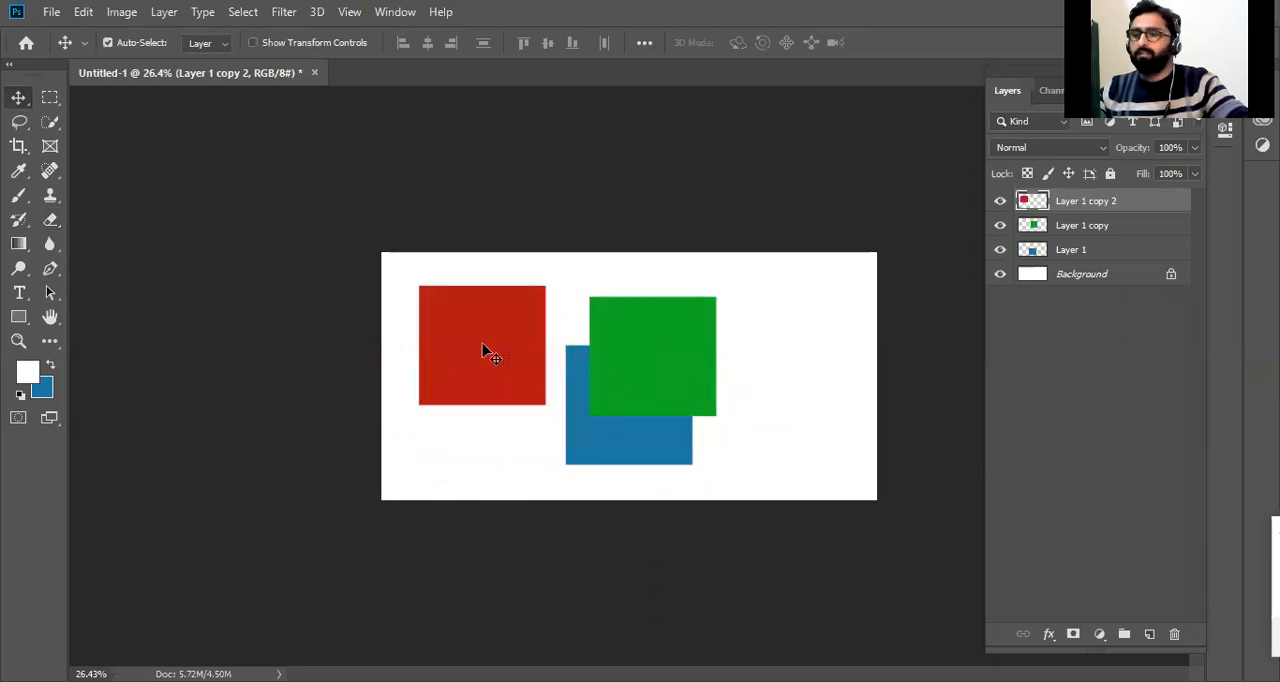
{"action": "left_click_drag", "start_coordinate": [483, 344], "coordinate": [520, 366]}
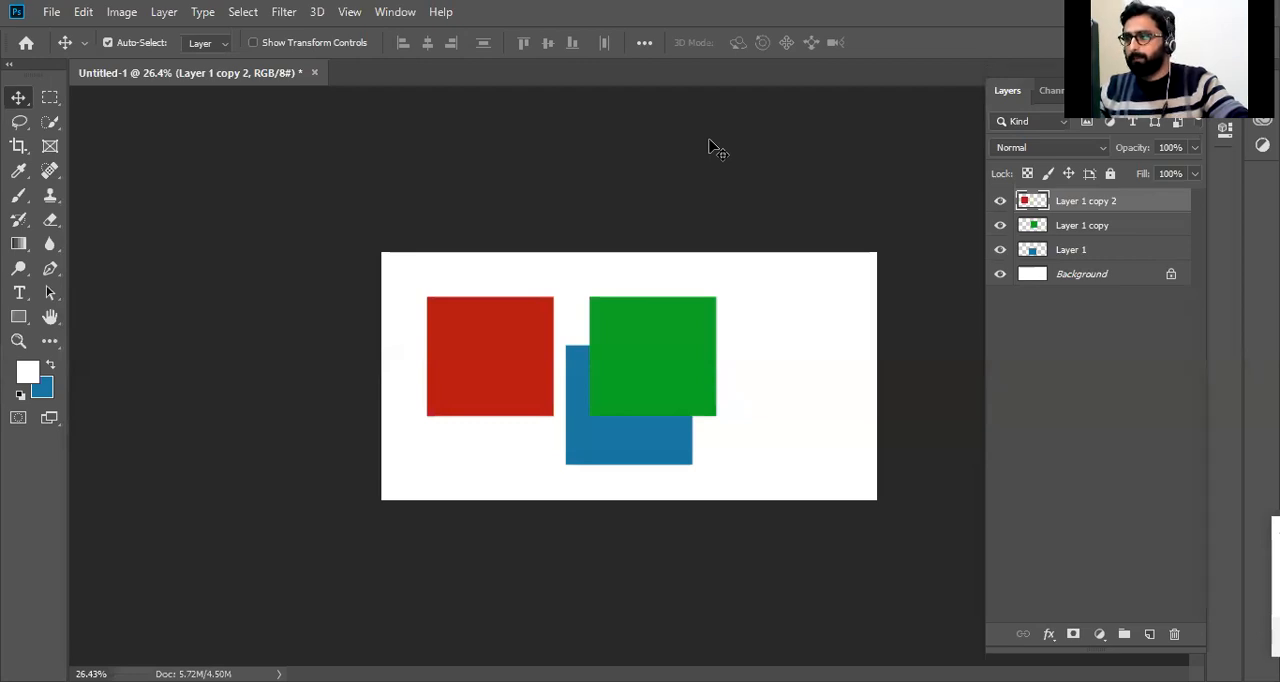
{"action": "left_click_drag", "start_coordinate": [517, 357], "coordinate": [448, 368]}
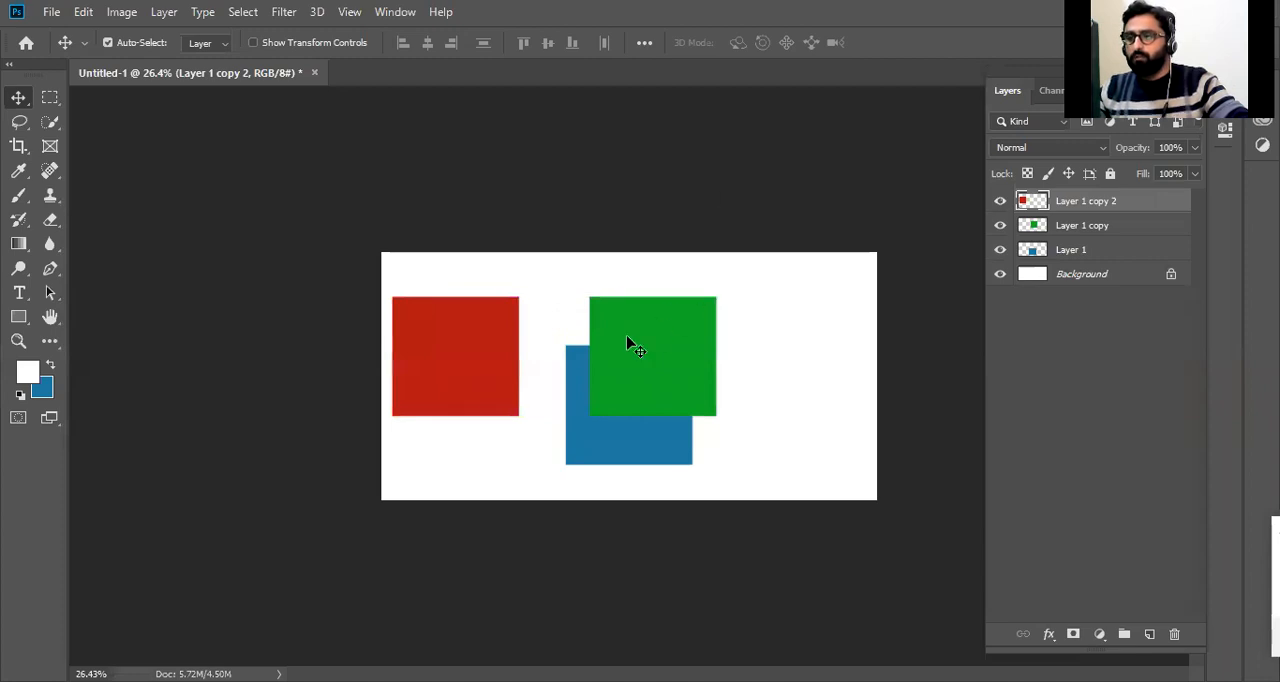
Overlap the squares near the canvas's center, with blue at the back, green at the lower right and red in front at the lower left.
{"action": "left_click_drag", "start_coordinate": [630, 345], "coordinate": [760, 334]}
{"action": "left_click_drag", "start_coordinate": [609, 398], "coordinate": [633, 374]}
{"action": "left_click_drag", "start_coordinate": [815, 351], "coordinate": [718, 412]}
{"action": "left_click_drag", "start_coordinate": [449, 349], "coordinate": [603, 391]}
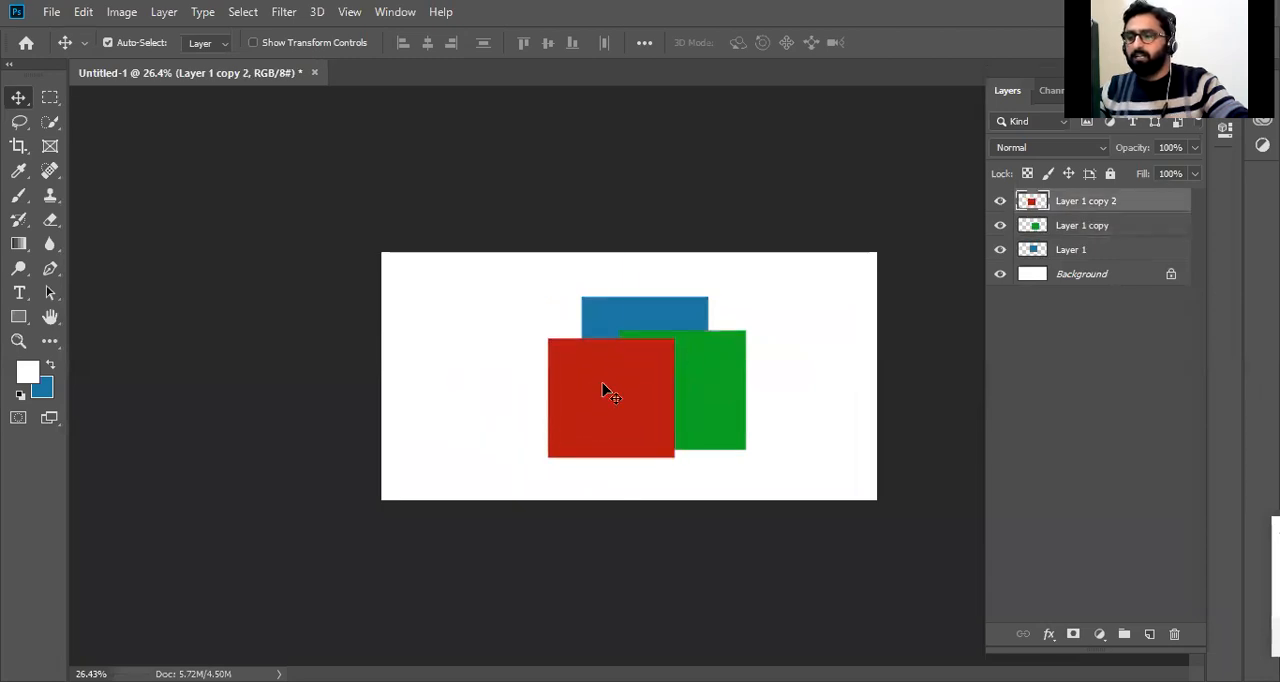
Shift the blue square to the upper left of the group and select the red and green squares in turn on the canvas.
{"action": "left_click", "coordinate": [668, 318]}
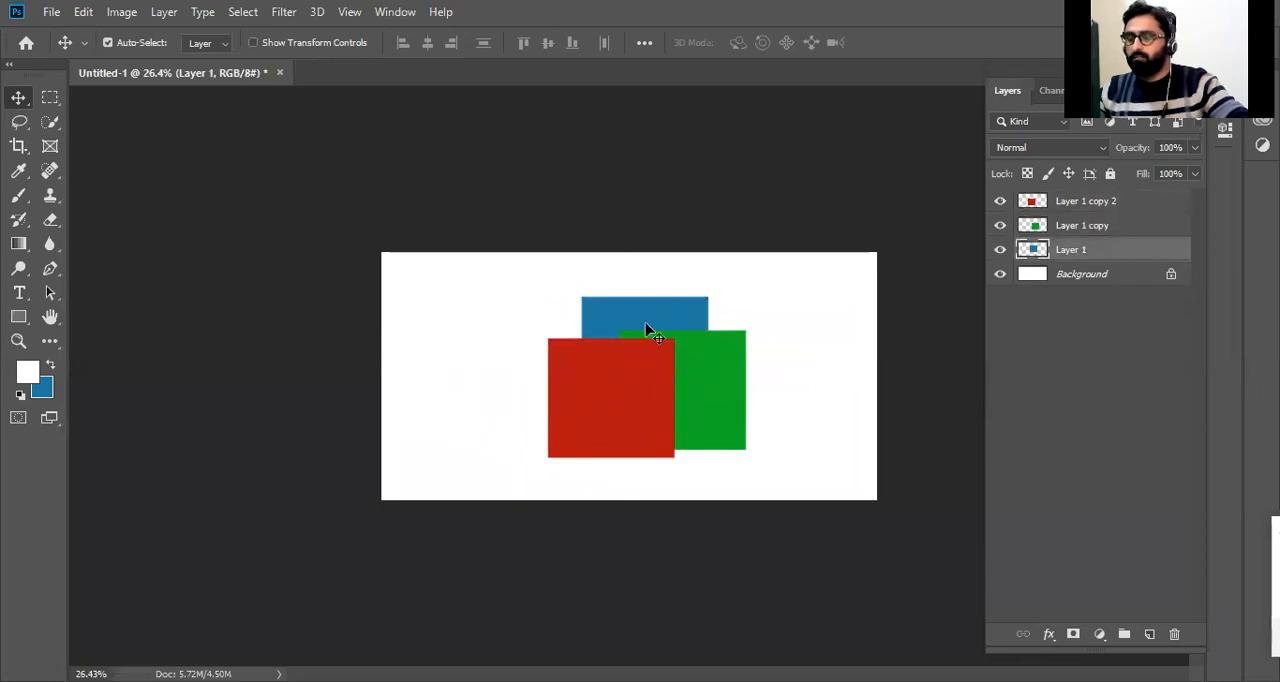
{"action": "left_click_drag", "start_coordinate": [663, 314], "coordinate": [607, 305]}
{"action": "left_click", "coordinate": [620, 398]}
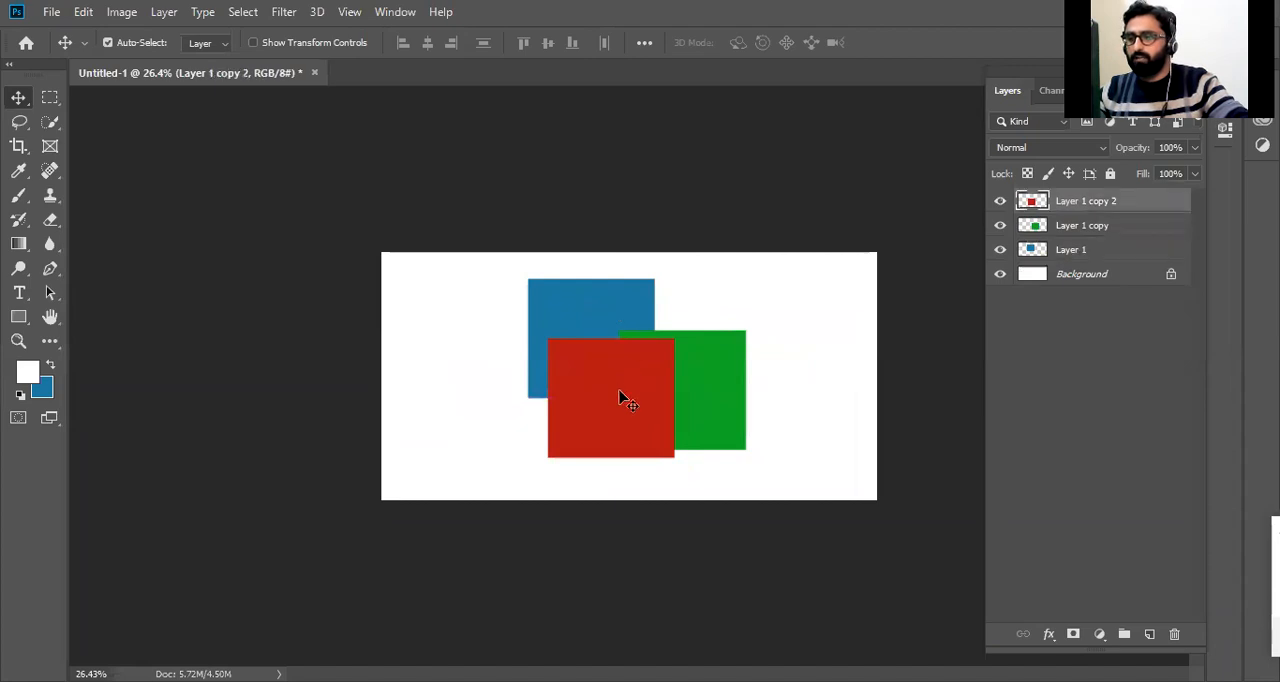
{"action": "left_click", "coordinate": [730, 382]}
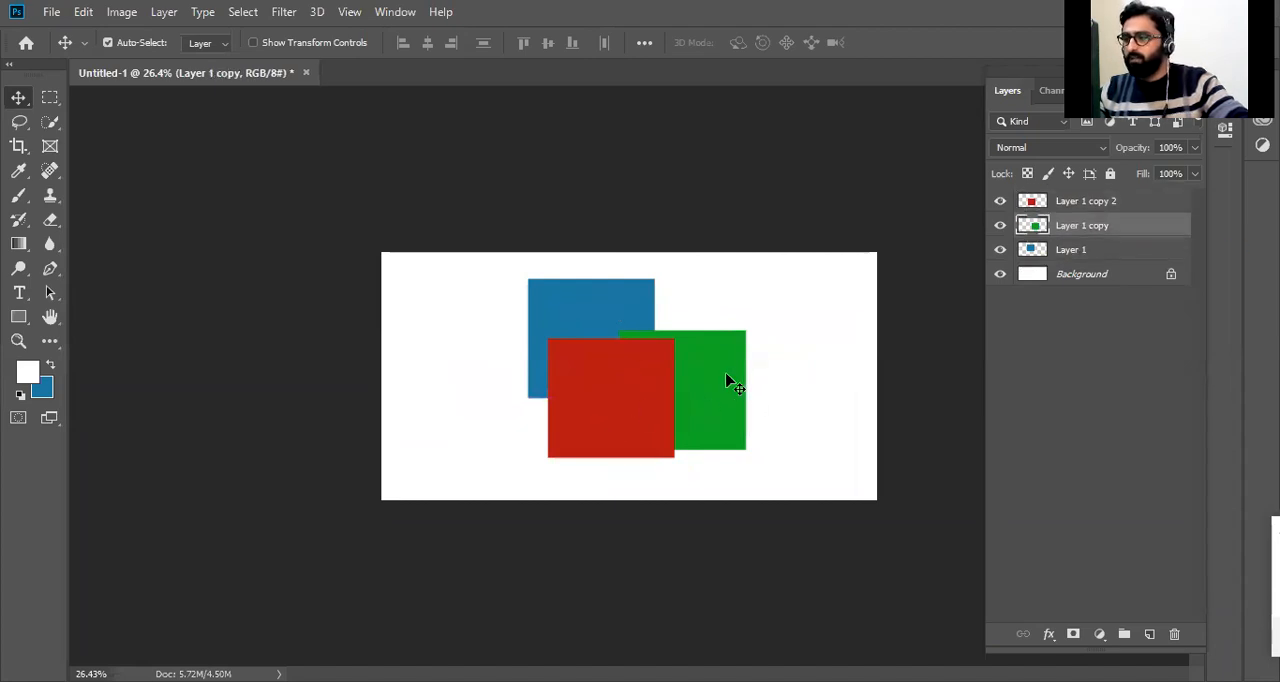
Rename Layer 1, which holds the blue square, as Blue.
{"action": "right_click", "coordinate": [1072, 252]}
{"action": "left_click", "coordinate": [1104, 252]}
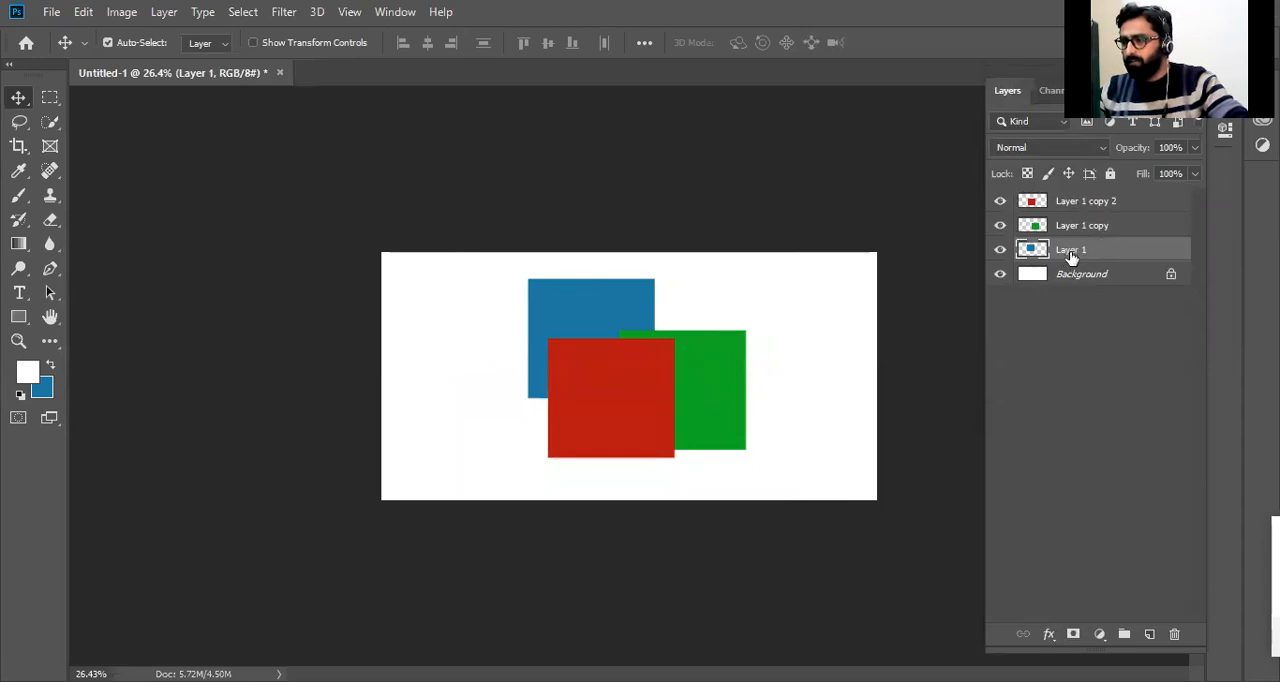
{"action": "double_click", "coordinate": [1071, 251]}
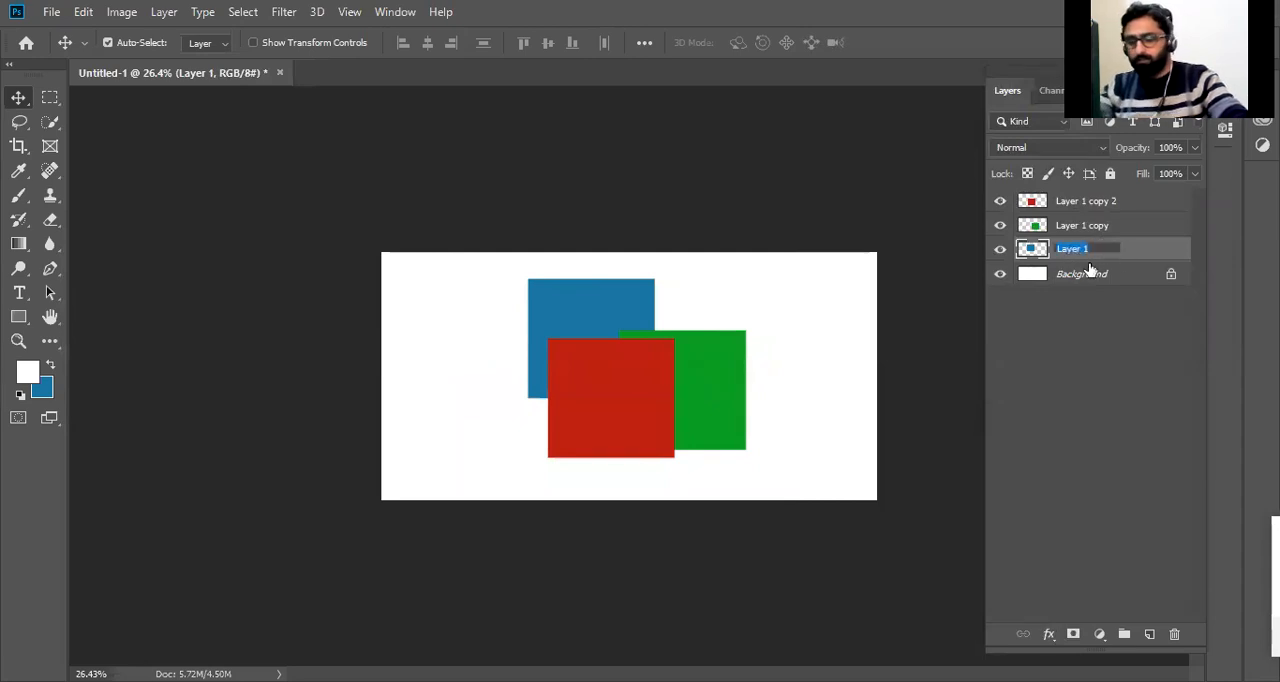
{"action": "type", "text": "B"}
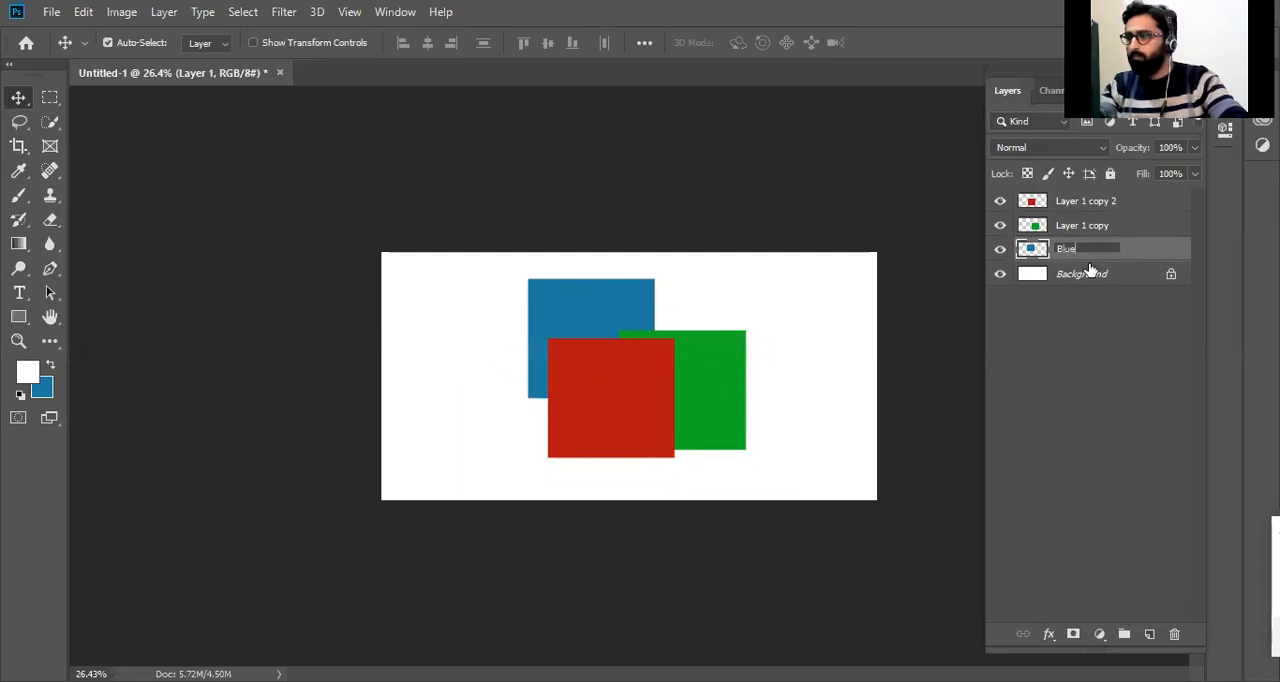
{"action": "type", "text": "lue"}
{"action": "key", "text": "Return"}
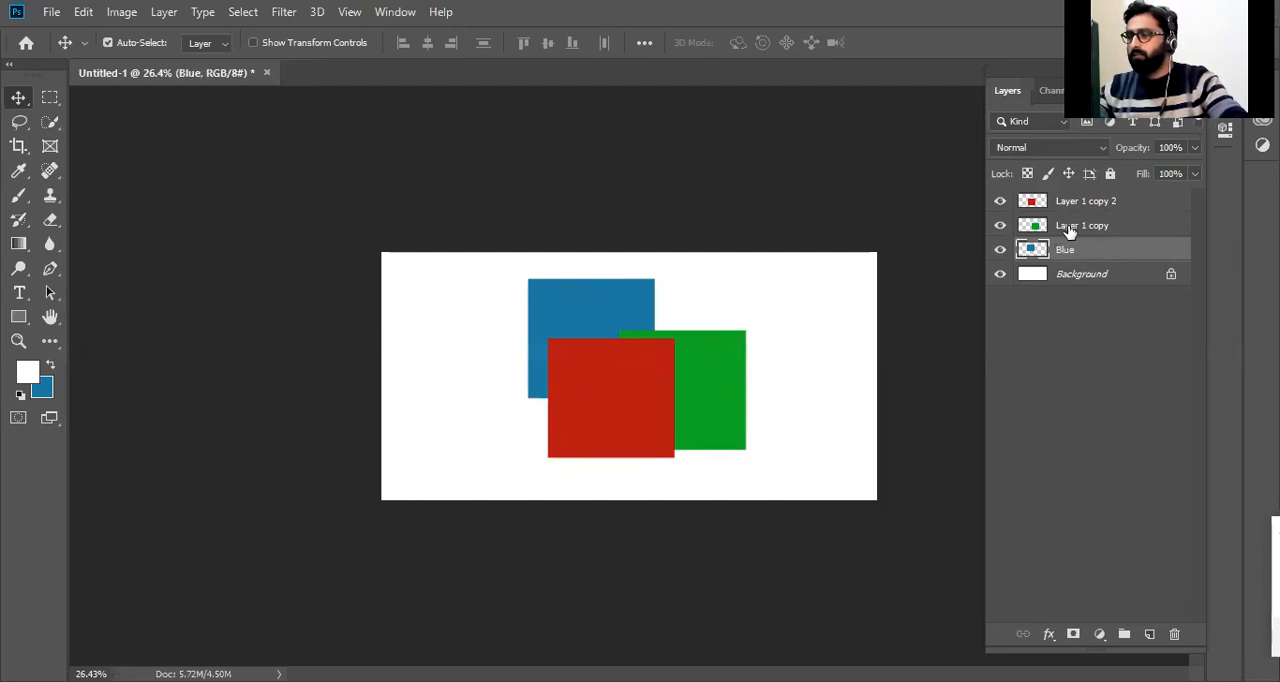
Rename Layer 1 copy, which holds the green square, as green\.
{"action": "double_click", "coordinate": [1070, 226]}
{"action": "type", "text": "G"}
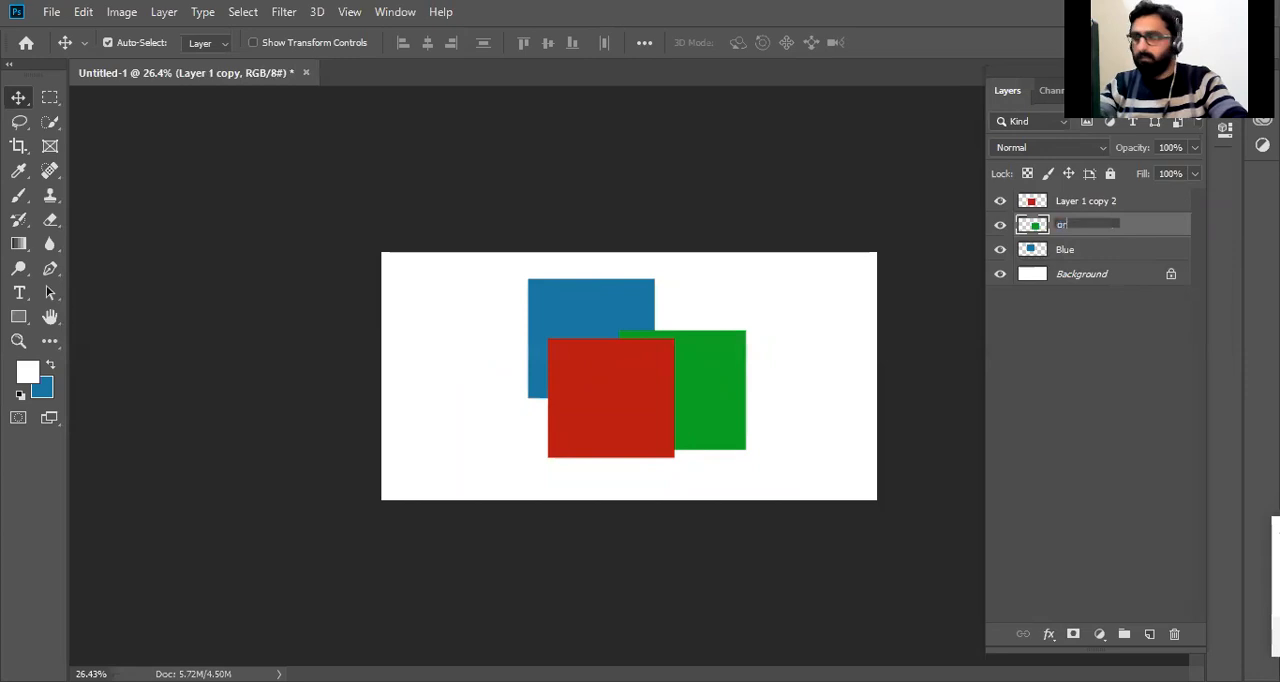
{"action": "type", "text": "reen\\"}
{"action": "key", "text": "Return"}
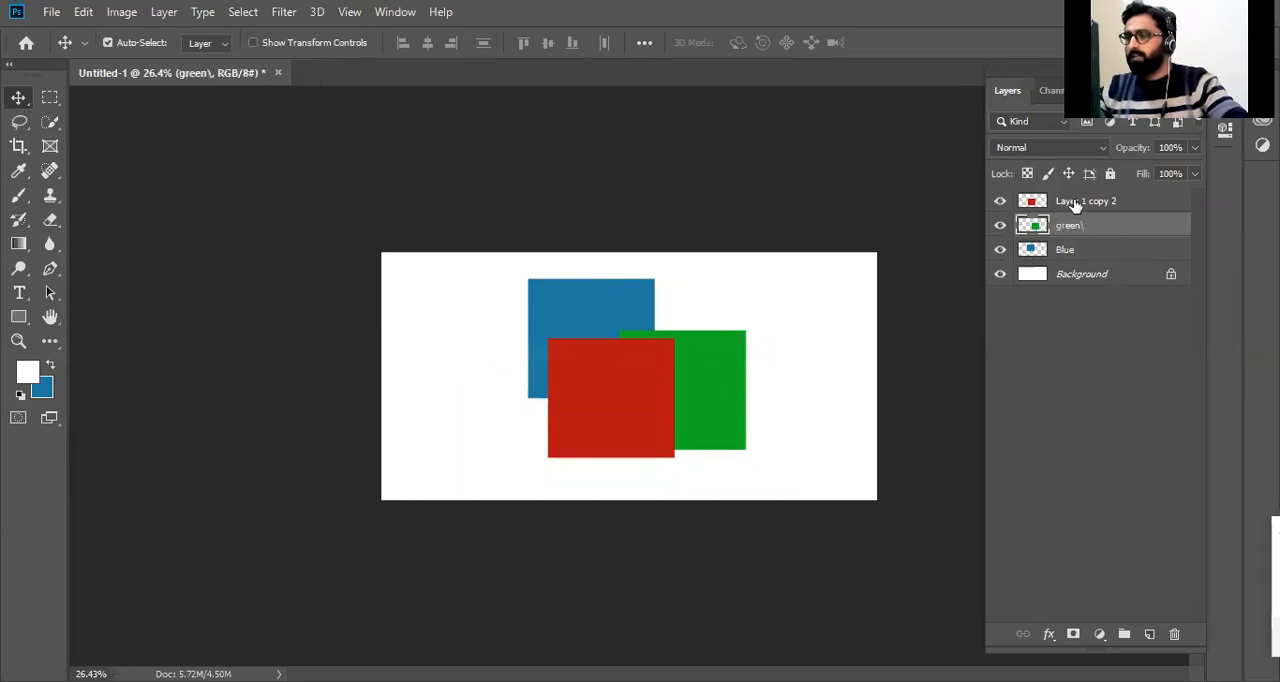
Look through the layer commands offered for Layer 1 copy 2.
{"action": "right_click", "coordinate": [1078, 204]}
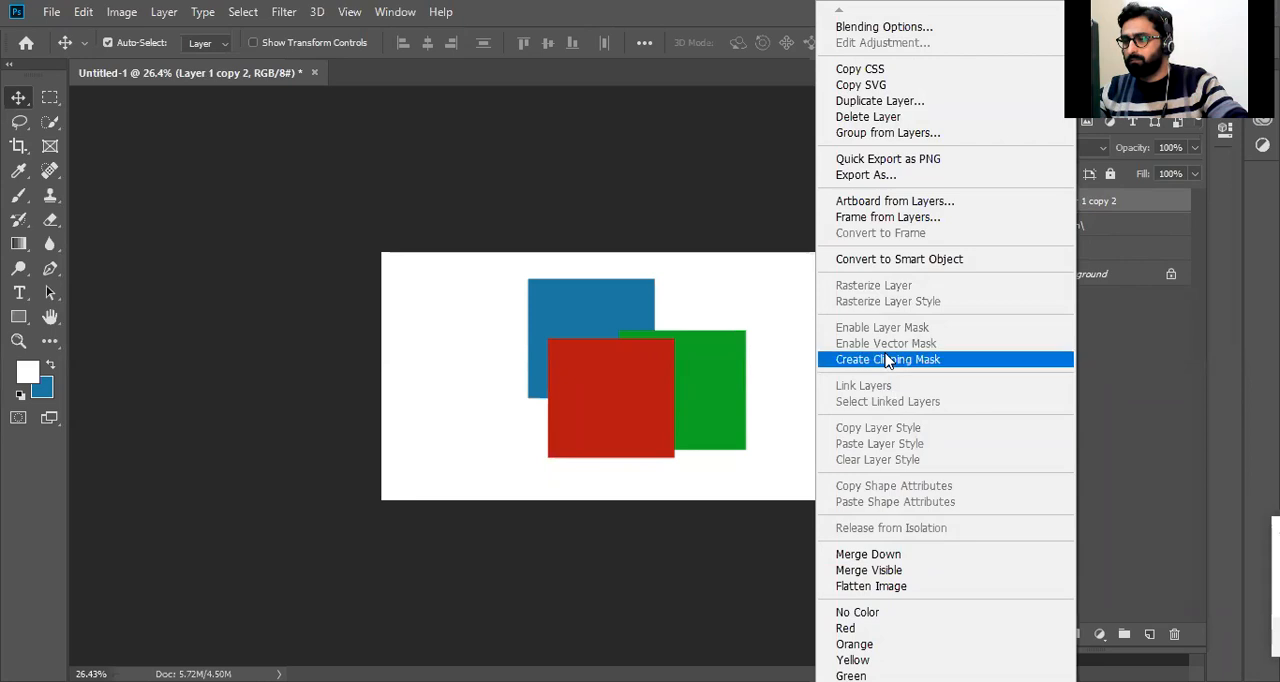
{"action": "right_click", "coordinate": [1112, 200]}
{"action": "right_click", "coordinate": [1107, 203]}
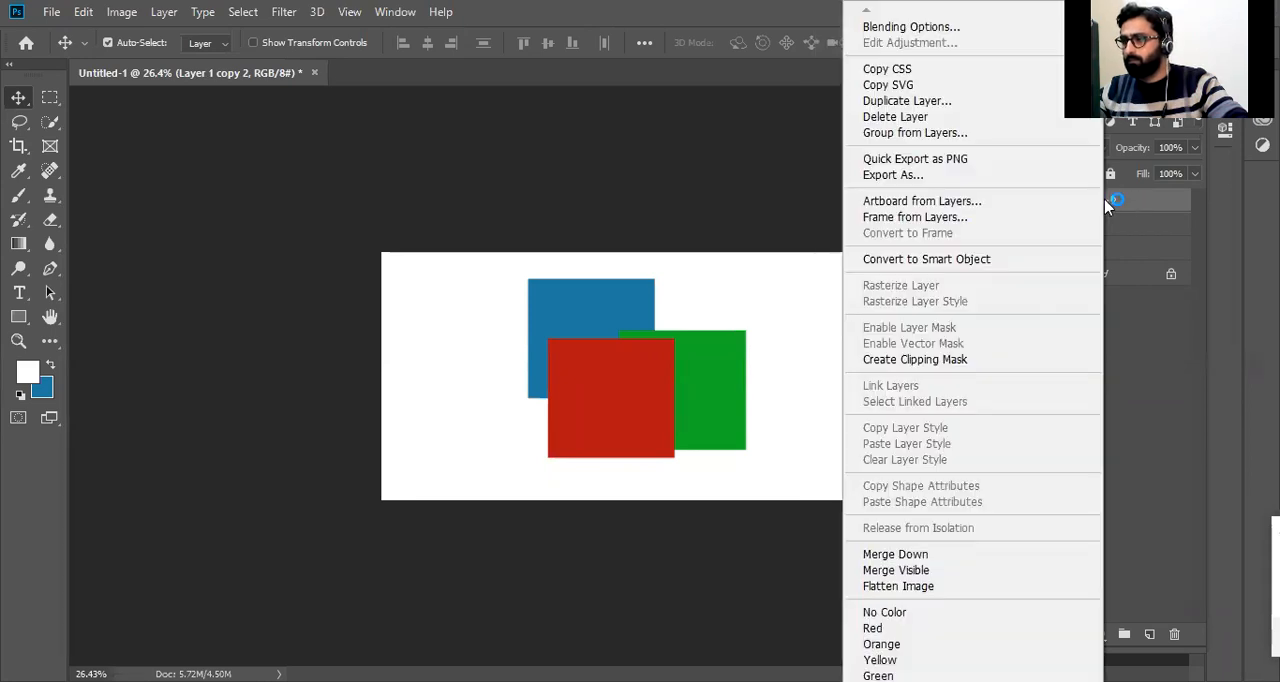
{"action": "right_click", "coordinate": [1162, 204]}
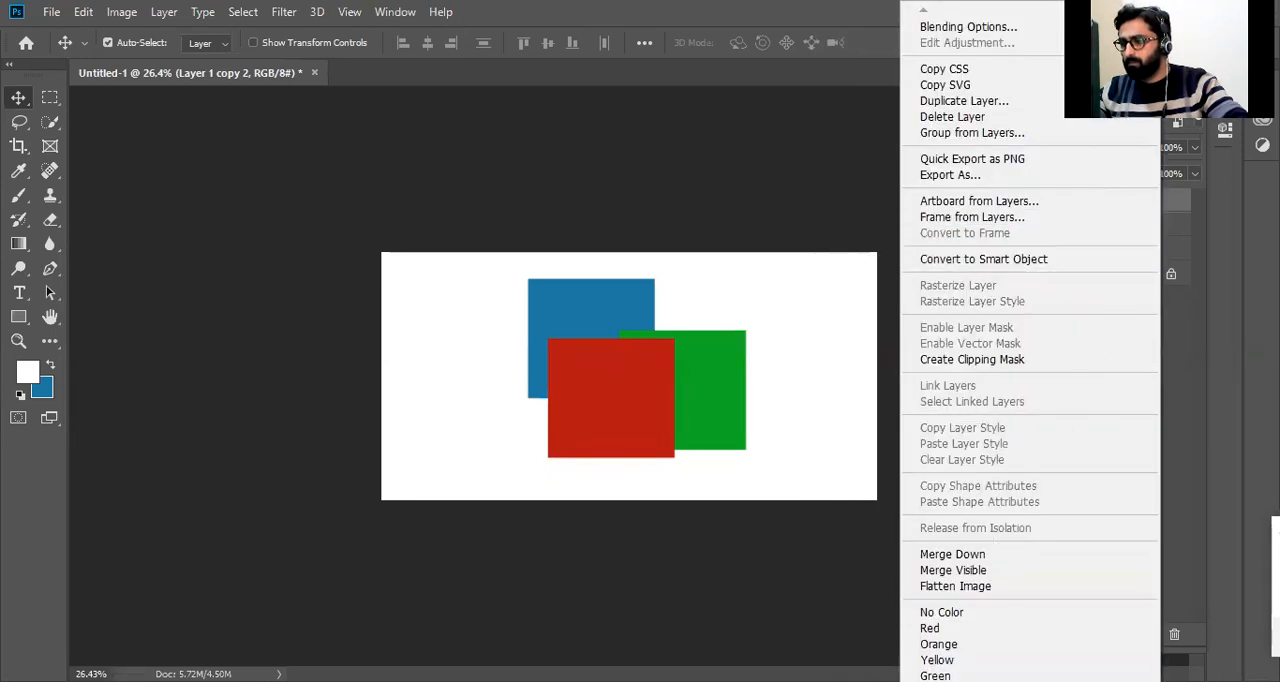
{"action": "scroll", "coordinate": [1030, 600], "scroll_direction": "down", "scroll_amount": 5}
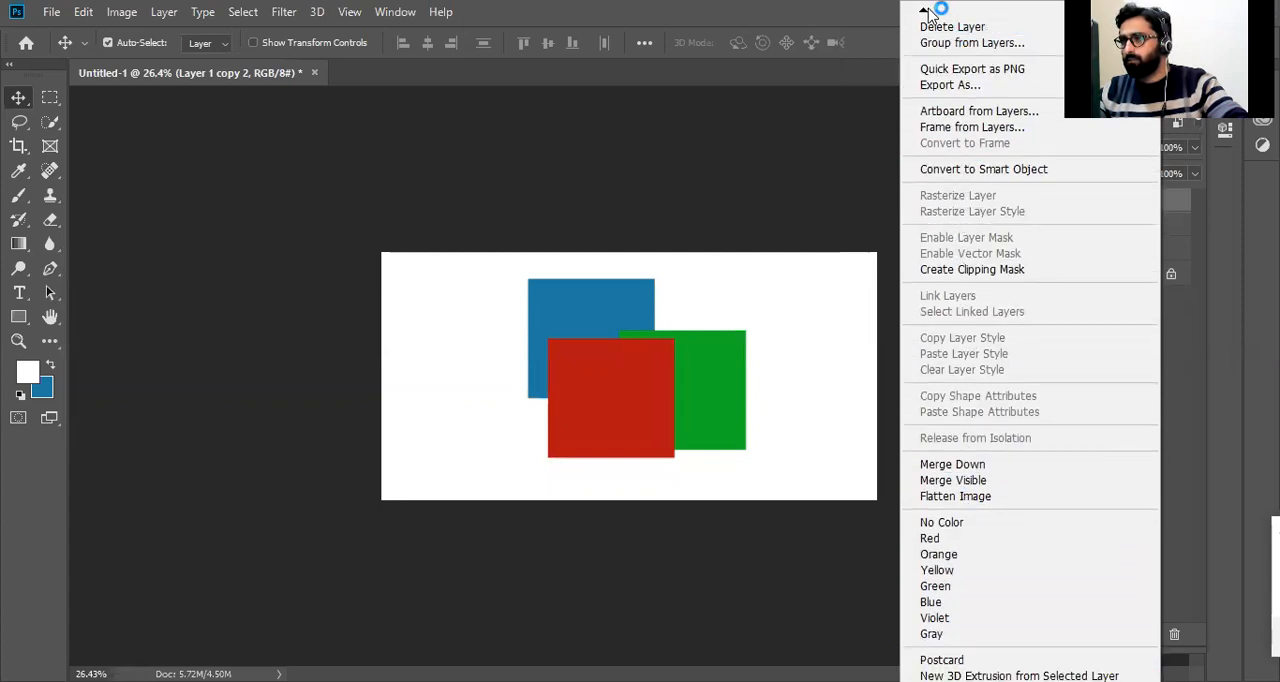
{"action": "mouse_move", "coordinate": [924, 12]}
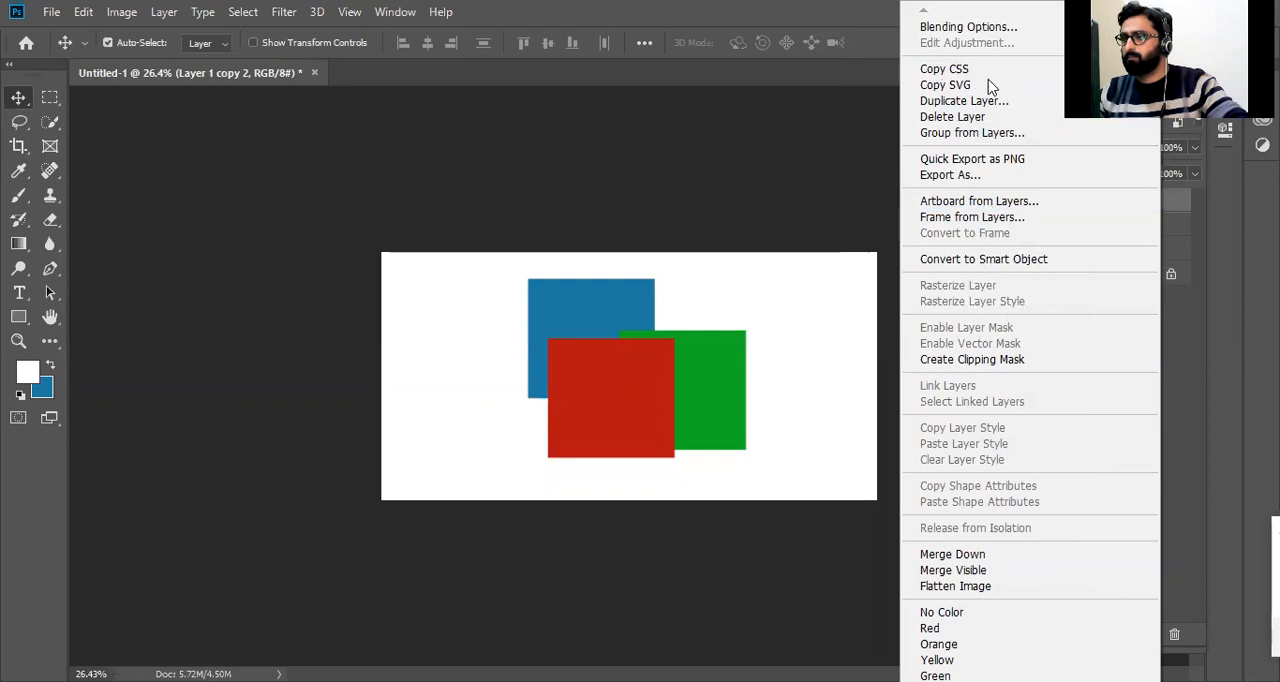
{"action": "left_click", "coordinate": [1179, 399]}
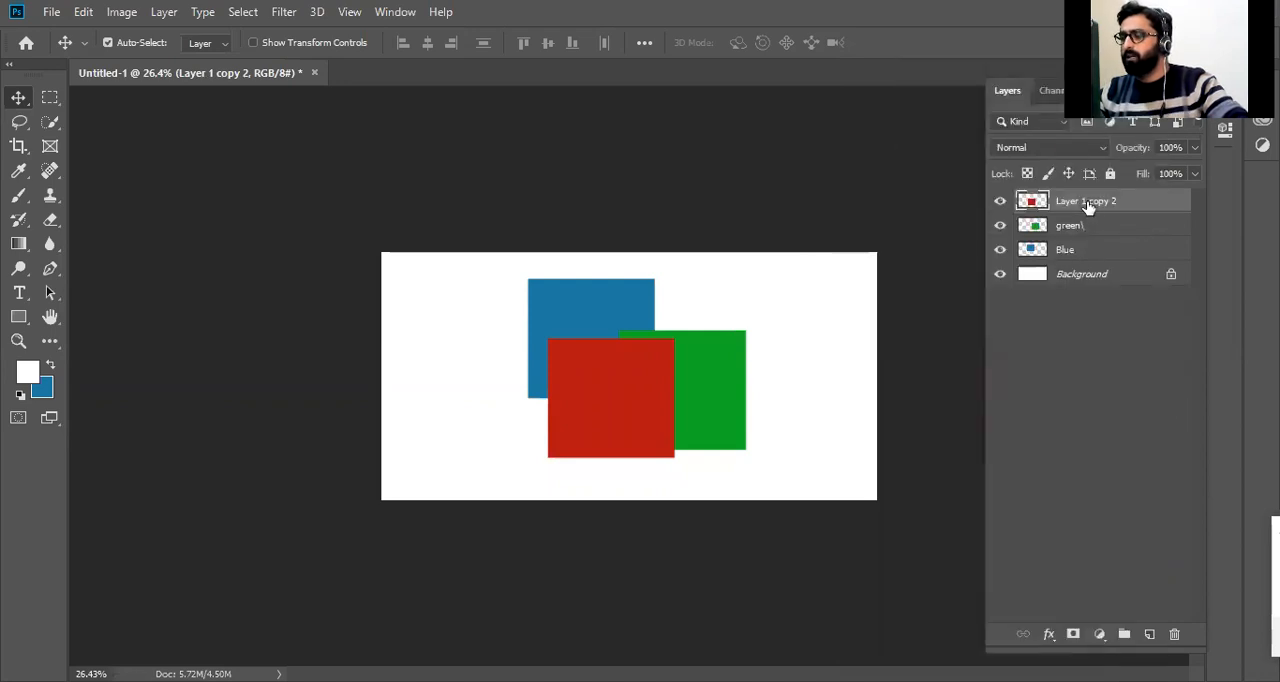
Rename Layer 1 copy 2 as Red and correct the green square's layer name to Green.
{"action": "double_click", "coordinate": [1088, 202]}
{"action": "type", "text": "Red"}
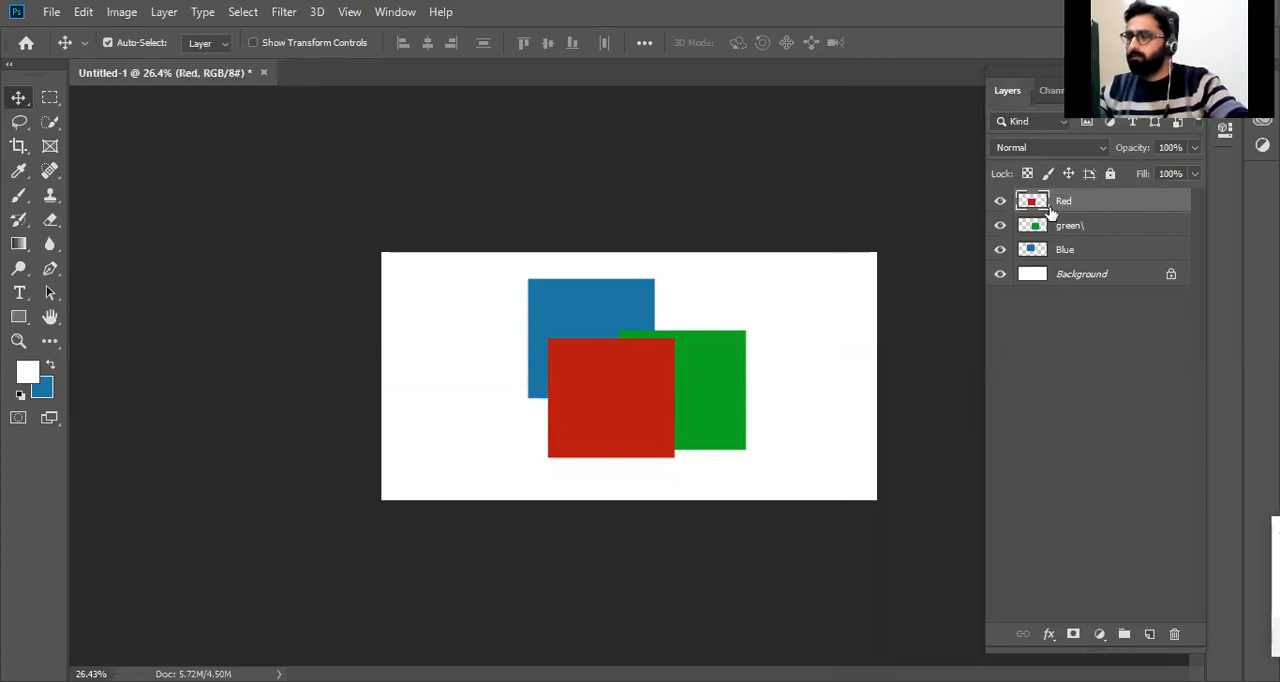
{"action": "double_click", "coordinate": [1070, 226]}
{"action": "type", "text": "Green"}
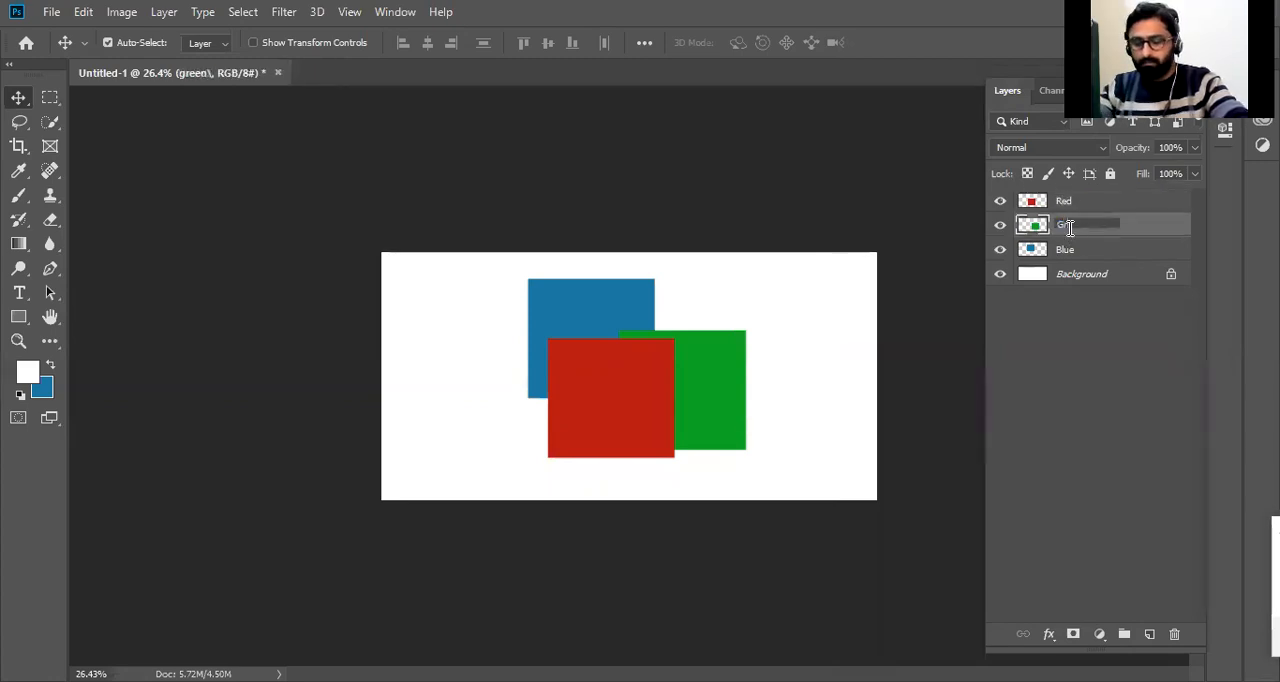
{"action": "key", "text": "Return"}
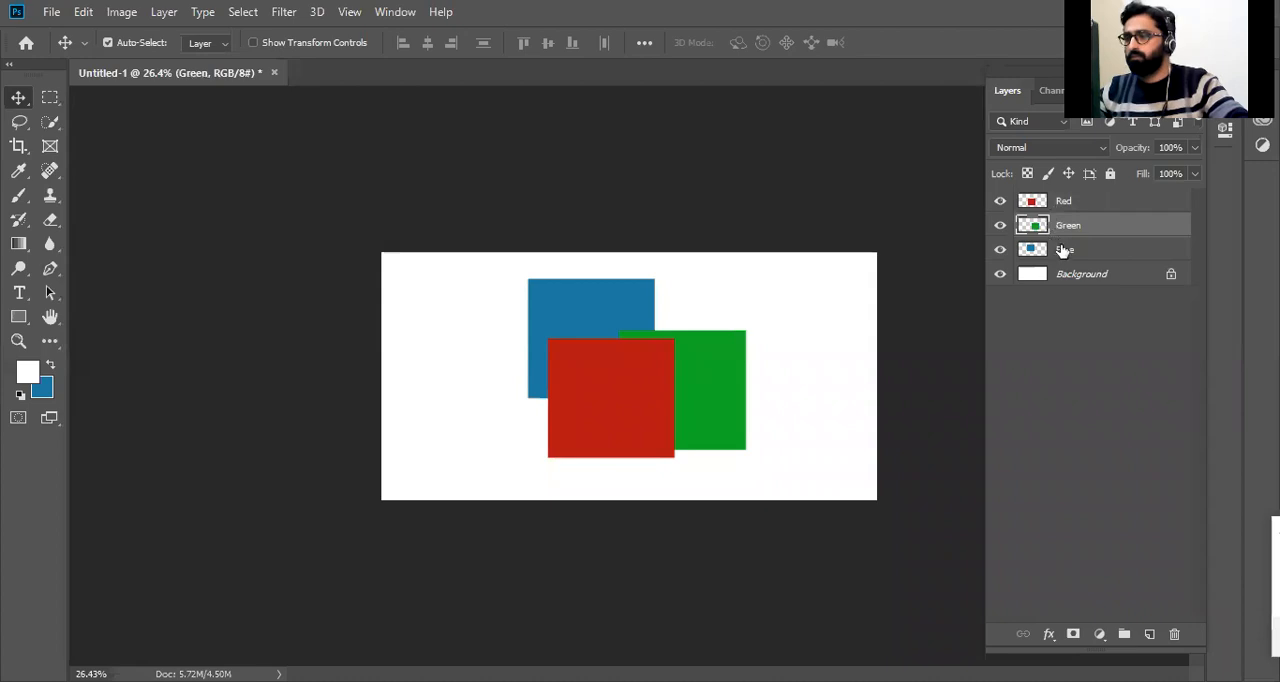
Select the Blue layer and shift the blue square slightly down and to the left on the canvas.
{"action": "left_click", "coordinate": [1064, 249]}
{"action": "left_click", "coordinate": [1030, 586]}
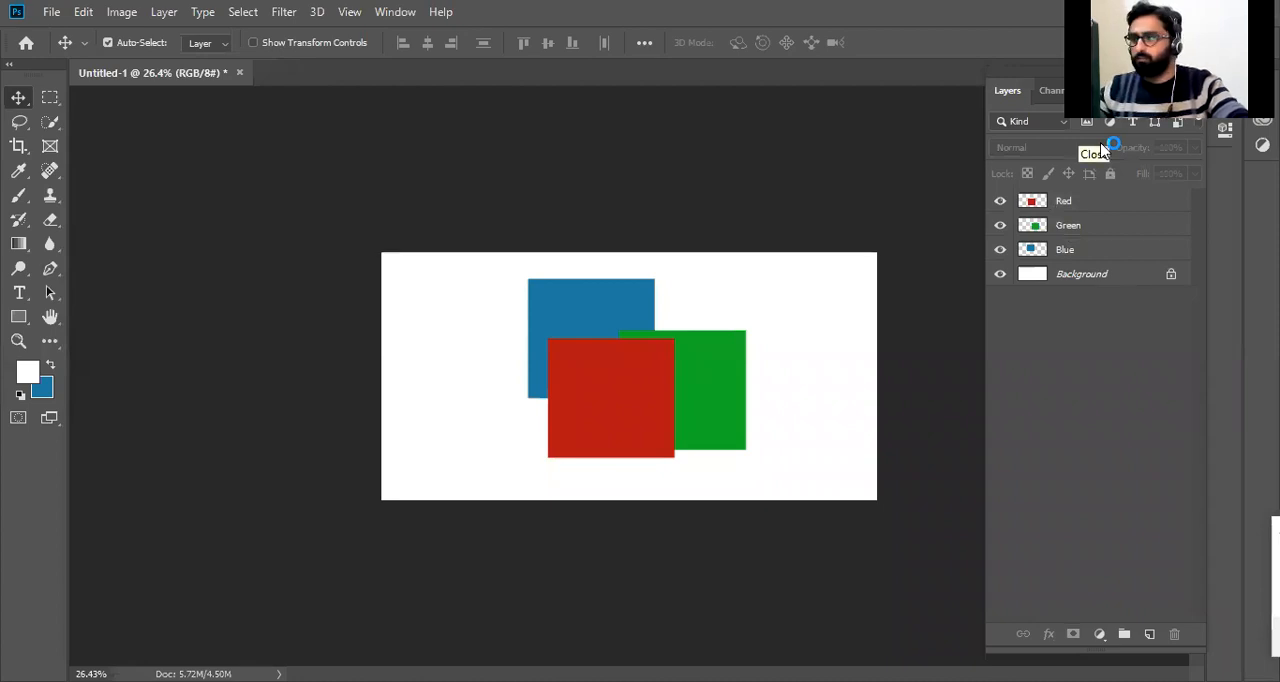
{"action": "left_click", "coordinate": [1107, 249]}
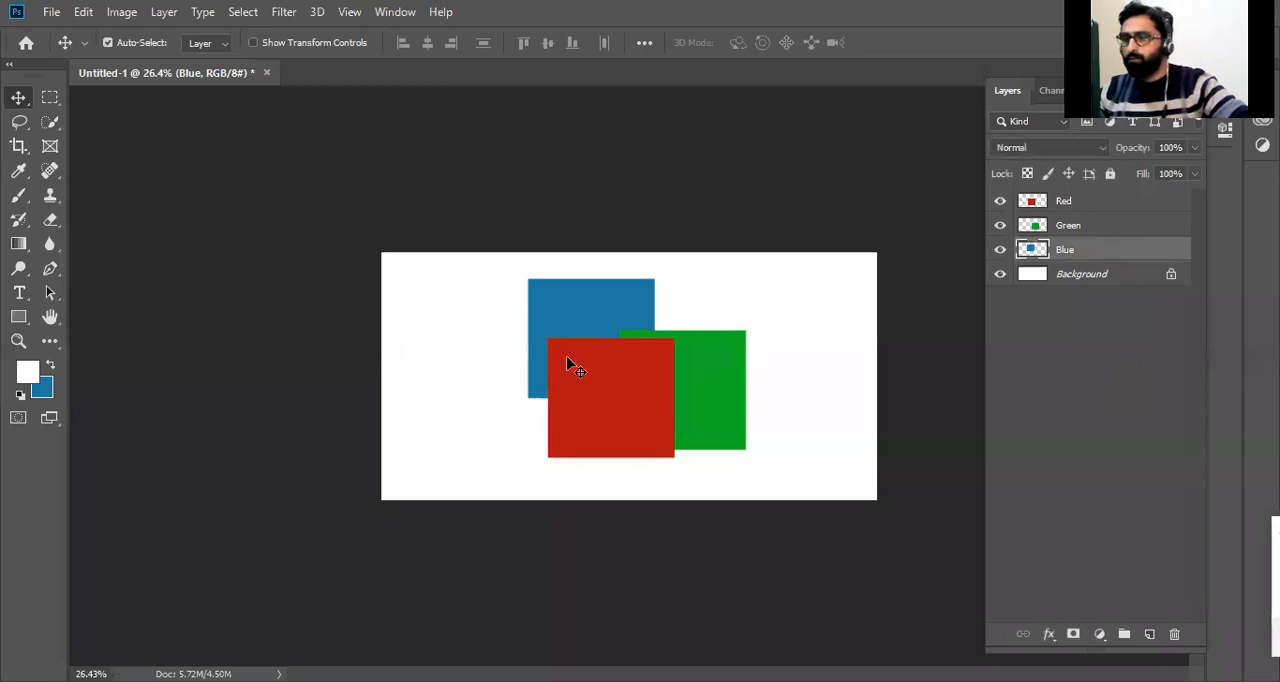
{"action": "left_click_drag", "start_coordinate": [636, 305], "coordinate": [627, 323]}
On the Green layer, erase the green square down to a strip along its bottom edge with the Eraser tool, undoing the first erasing.
{"action": "left_click", "coordinate": [1081, 225]}
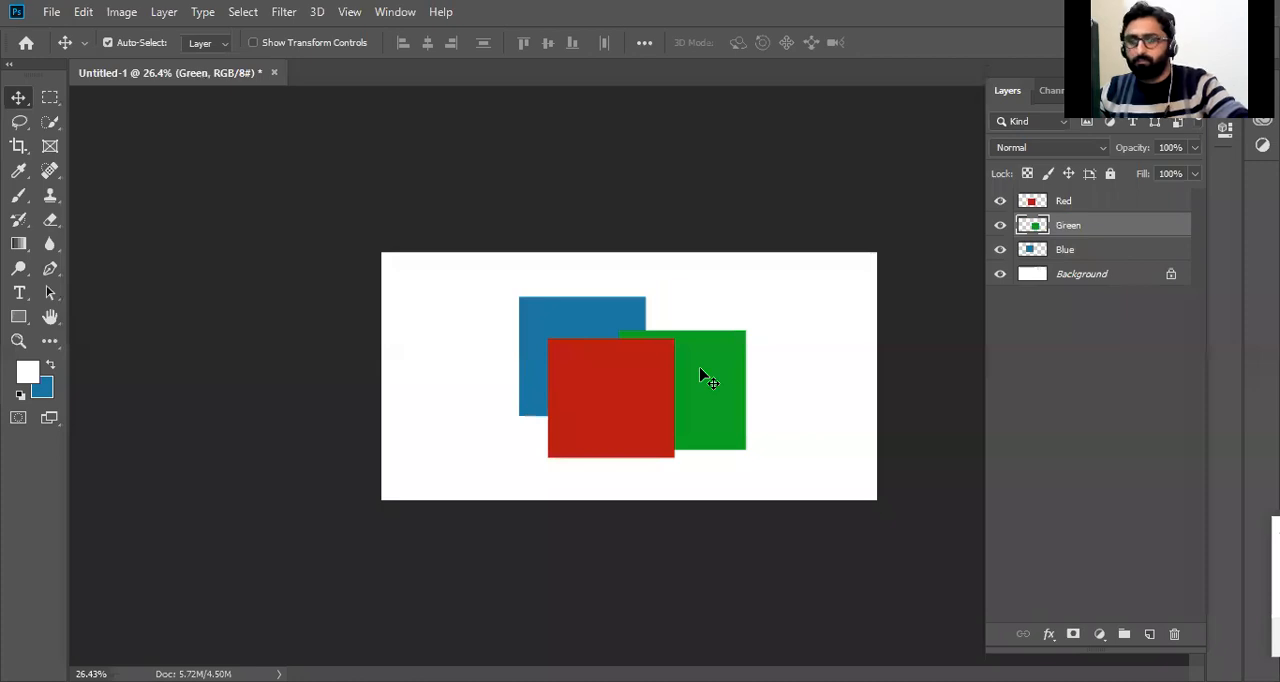
{"action": "key", "text": "e"}
{"action": "mouse_move", "coordinate": [686, 328]}
{"action": "left_mouse_down"}
{"action": "mouse_move", "coordinate": [528, 410]}
{"action": "mouse_move", "coordinate": [716, 363]}
{"action": "mouse_move", "coordinate": [752, 397]}
{"action": "mouse_move", "coordinate": [727, 451]}
{"action": "left_mouse_up"}
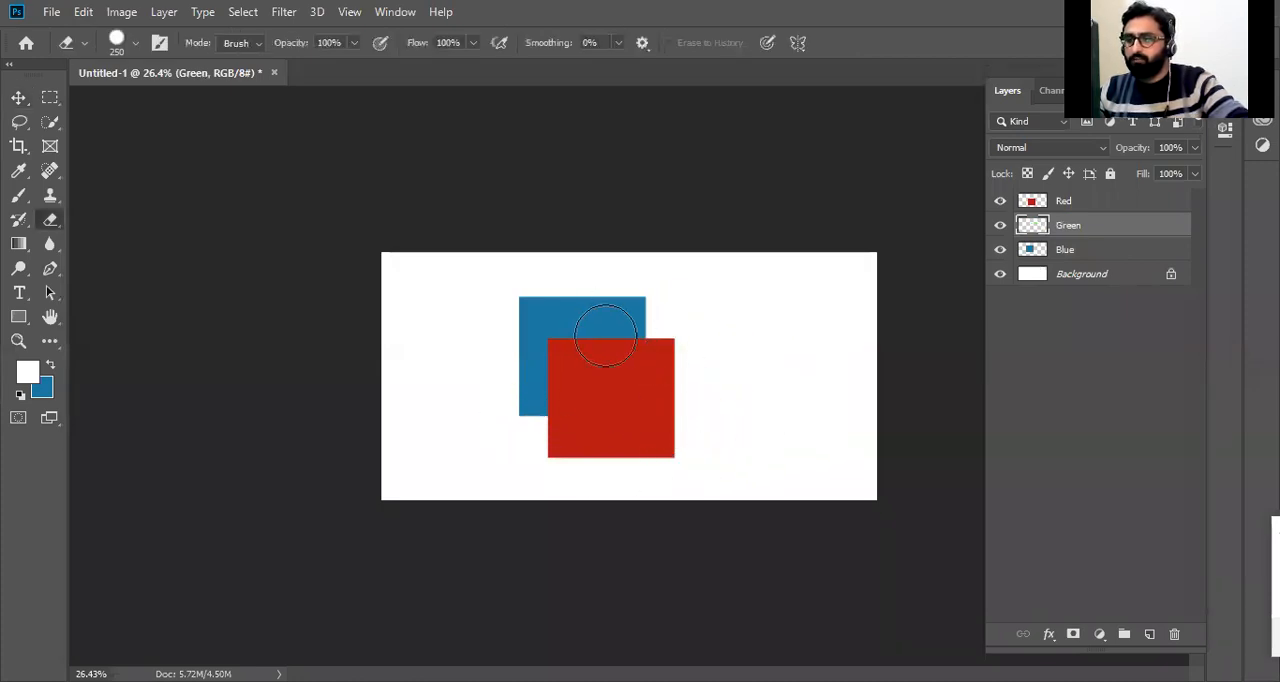
{"action": "key", "text": "ctrl+z"}
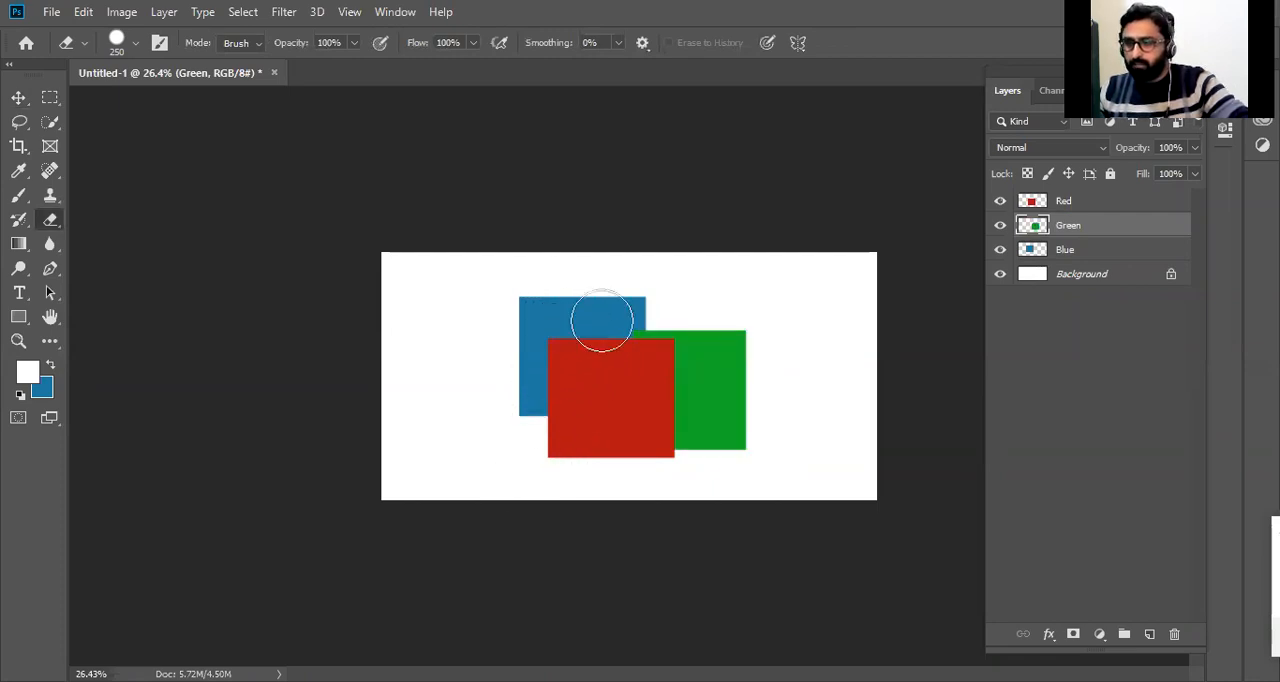
{"action": "left_click_drag", "start_coordinate": [656, 405], "coordinate": [677, 274]}
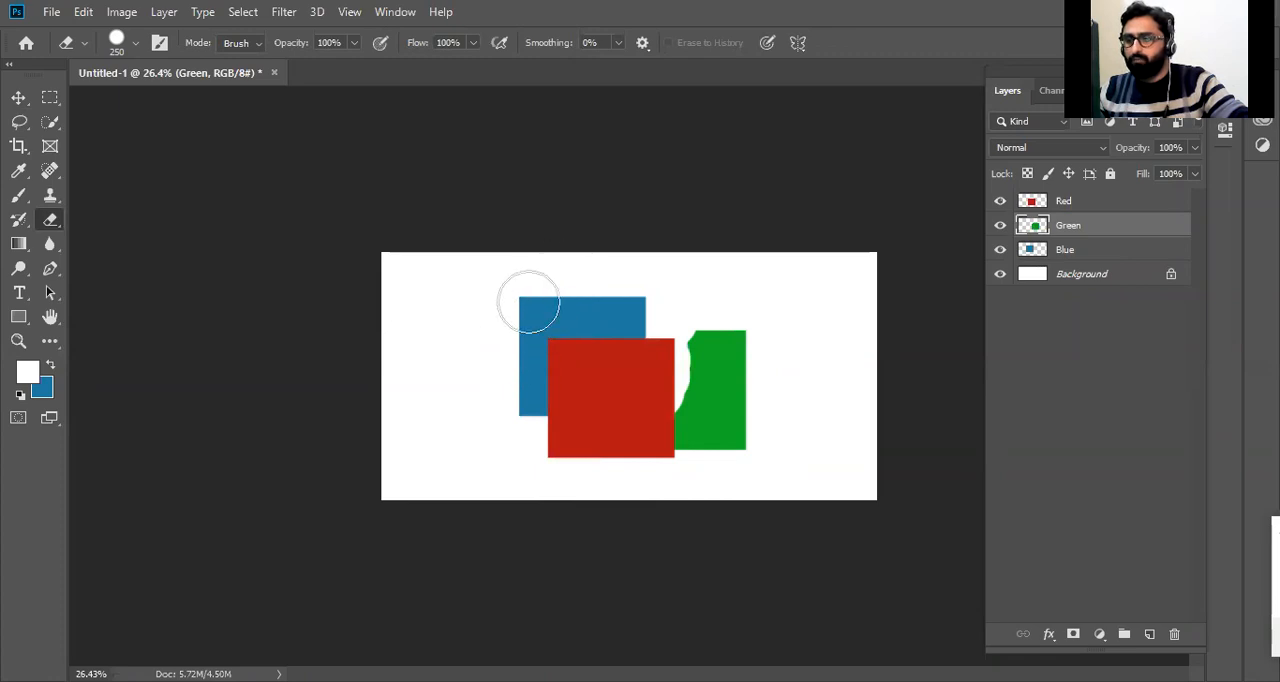
{"action": "mouse_move", "coordinate": [649, 331]}
{"action": "left_mouse_down"}
{"action": "mouse_move", "coordinate": [815, 343]}
{"action": "mouse_move", "coordinate": [674, 392]}
{"action": "left_mouse_up"}
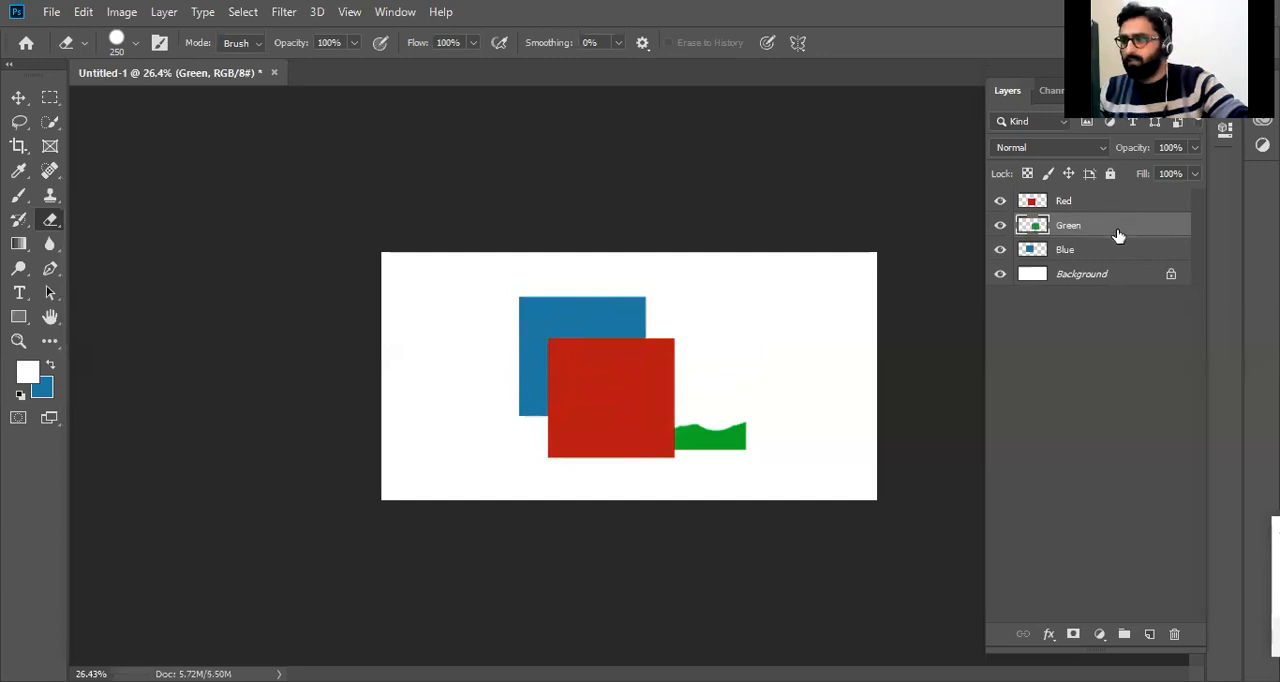
Undo the green square's erasing and the blue square's last shift, leaving the Blue layer selected.
{"action": "key", "text": "ctrl+z"}
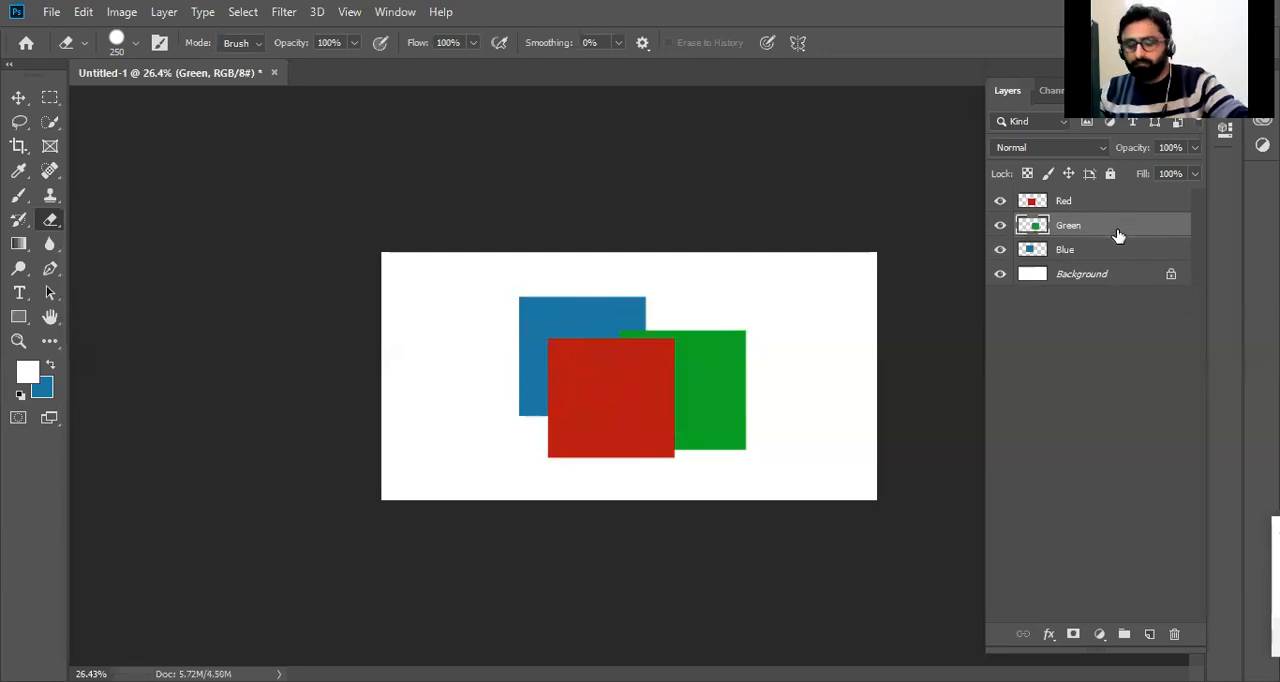
{"action": "key", "text": "ctrl+z"}
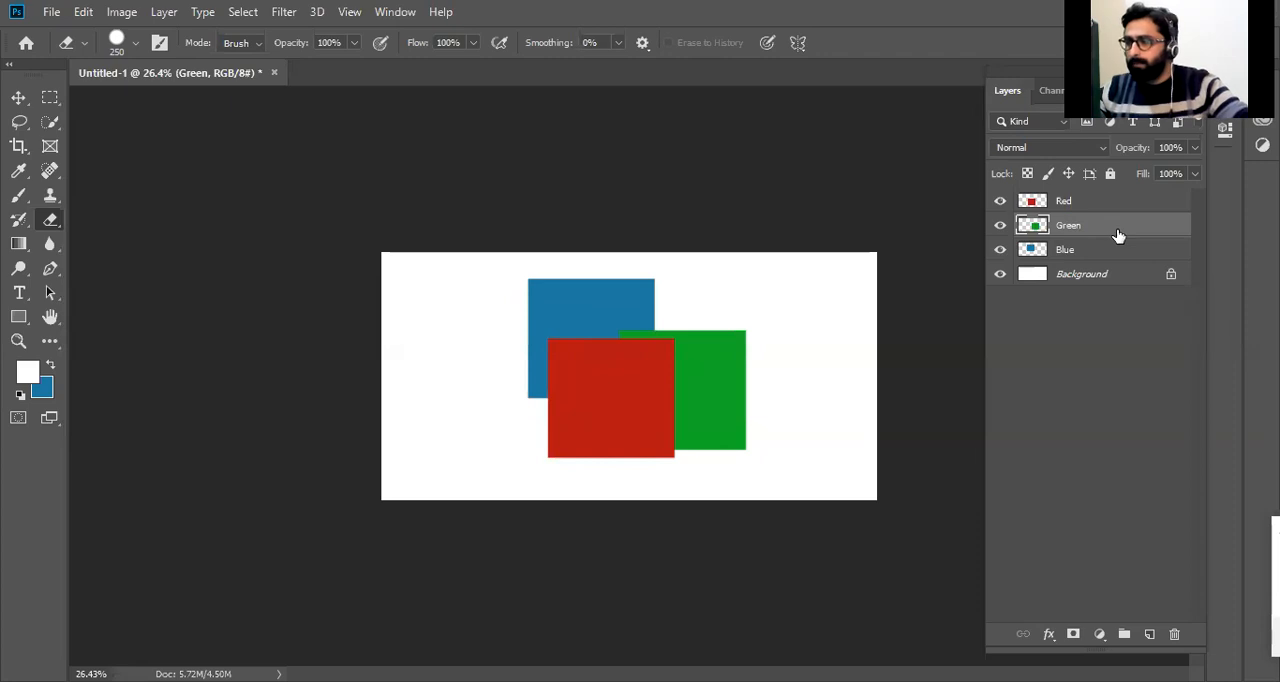
{"action": "left_click", "coordinate": [1068, 203]}
{"action": "left_click", "coordinate": [1070, 252]}
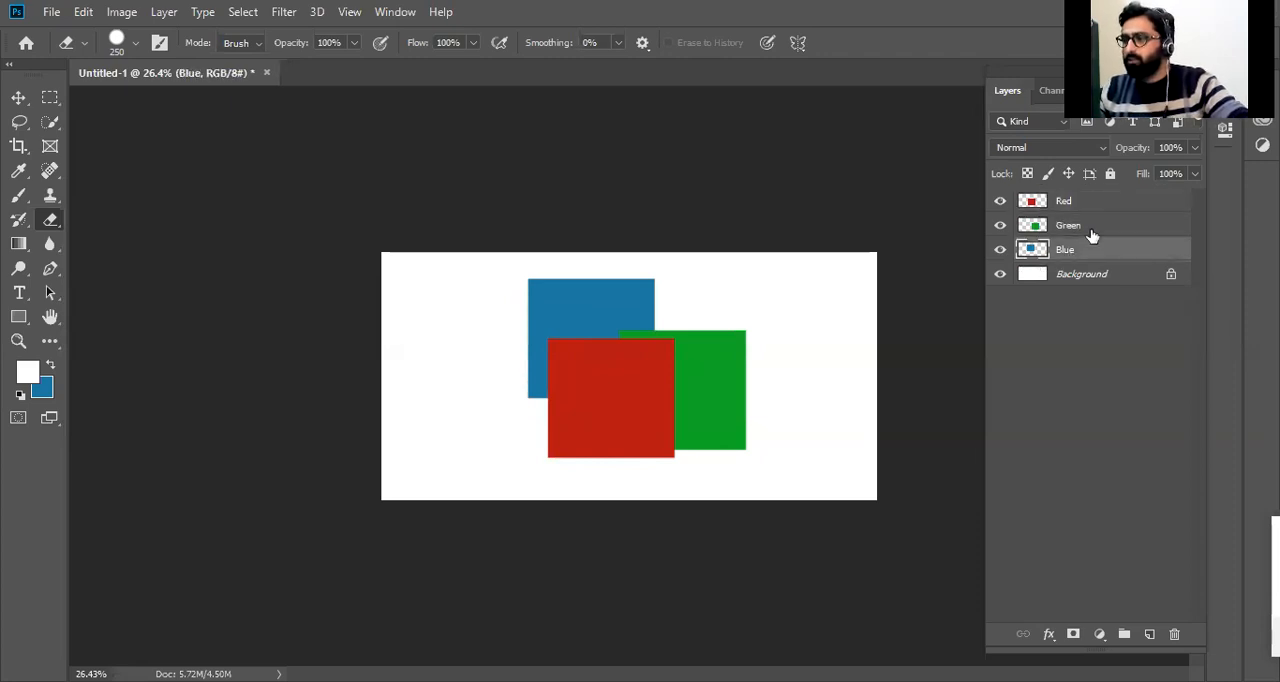
Rearrange the red, green and blue squares with the Move tool so they overlap in the right half of the canvas.
{"action": "key", "text": "v"}
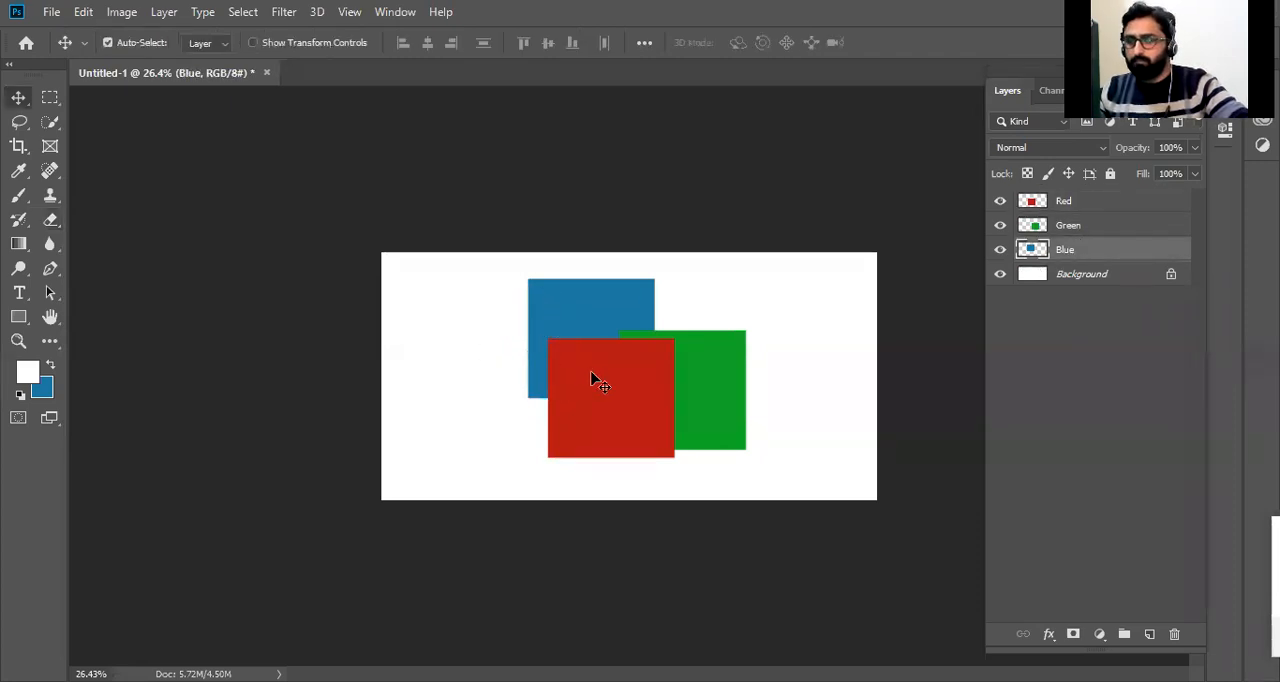
{"action": "left_click_drag", "start_coordinate": [591, 377], "coordinate": [546, 369]}
{"action": "left_click_drag", "start_coordinate": [589, 286], "coordinate": [542, 259]}
{"action": "left_click_drag", "start_coordinate": [548, 303], "coordinate": [623, 357]}
{"action": "left_click_drag", "start_coordinate": [681, 389], "coordinate": [676, 343]}
{"action": "left_click_drag", "start_coordinate": [560, 395], "coordinate": [500, 357]}
{"action": "left_click_drag", "start_coordinate": [620, 352], "coordinate": [711, 389]}
{"action": "left_click_drag", "start_coordinate": [463, 351], "coordinate": [737, 345]}
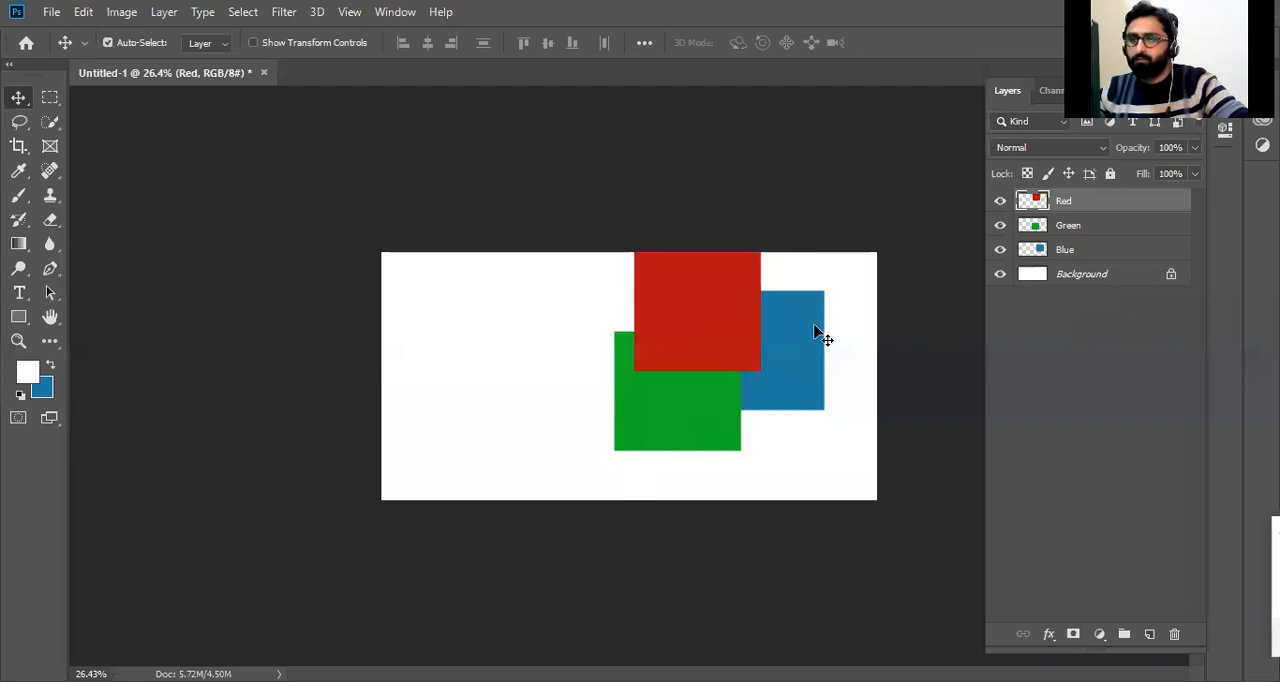
{"action": "left_click_drag", "start_coordinate": [729, 337], "coordinate": [787, 376]}
{"action": "left_click", "coordinate": [798, 350]}
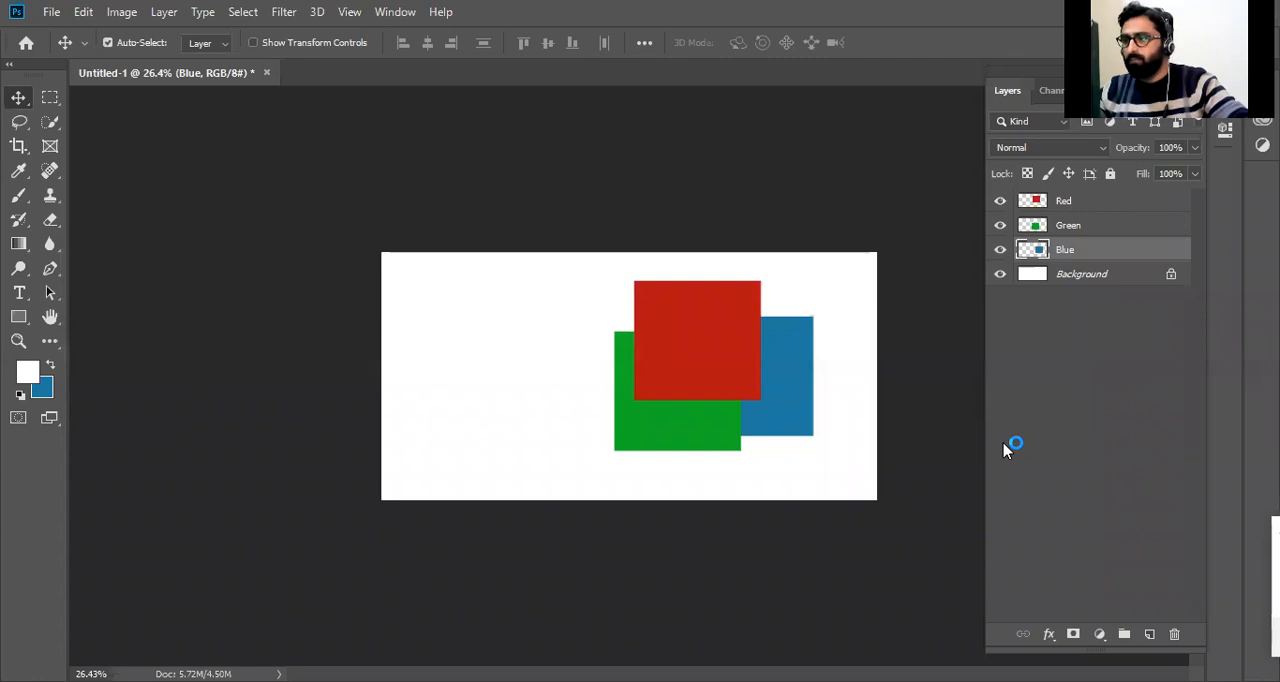
Nudge the red square slightly right and practise selecting the colored squares through their layers and directly on the canvas.
{"action": "left_click", "coordinate": [1087, 225]}
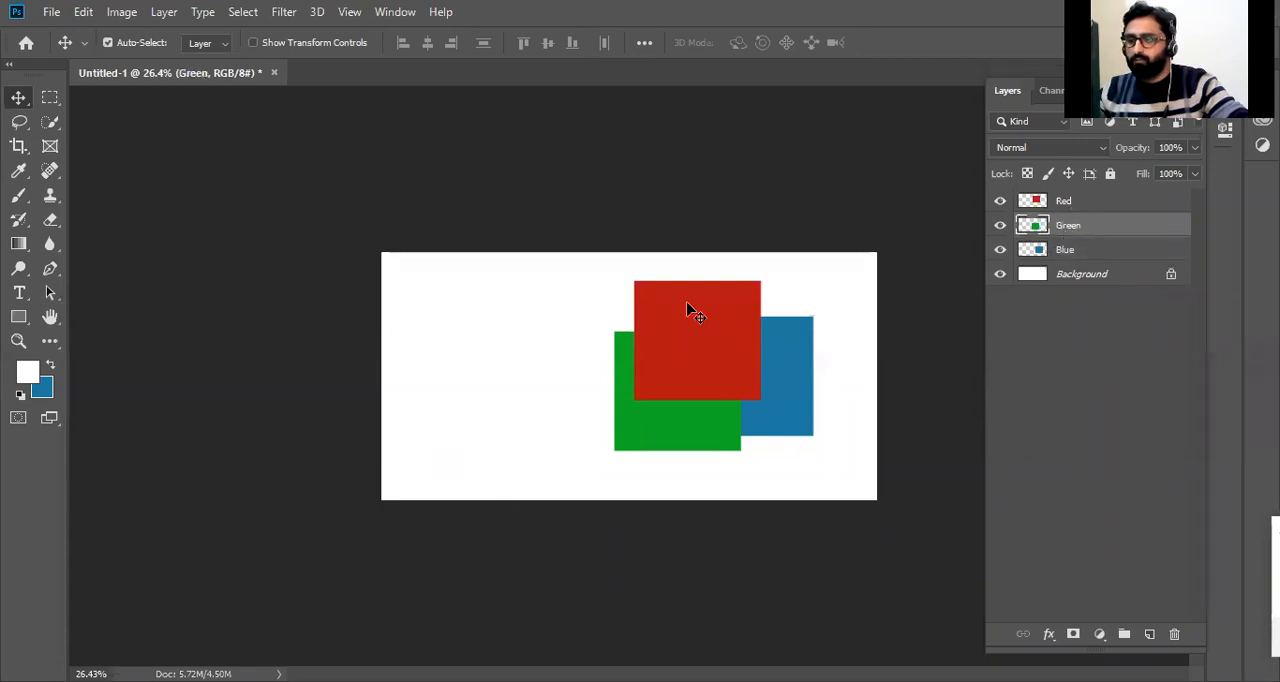
{"action": "left_click_drag", "start_coordinate": [700, 354], "coordinate": [713, 354]}
{"action": "left_click", "coordinate": [1075, 229]}
{"action": "left_click", "coordinate": [1055, 254]}
{"action": "left_click", "coordinate": [762, 388]}
{"action": "left_click", "coordinate": [718, 422]}
{"action": "left_click", "coordinate": [697, 368]}
{"action": "left_click", "coordinate": [780, 391]}
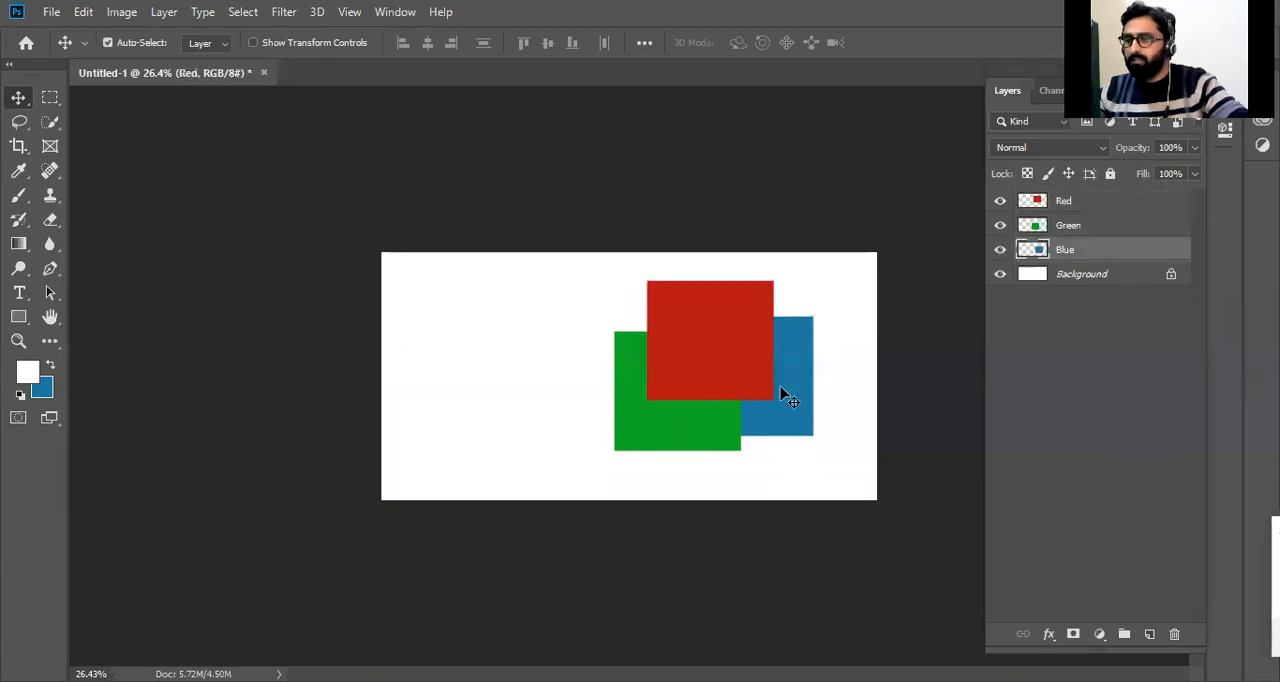
Duplicate the Red, Green and Blue layers together and move the copies to the left half of the canvas.
{"action": "left_click", "coordinate": [1085, 205], "text": "shift"}
{"action": "key", "text": "ctrl+j"}
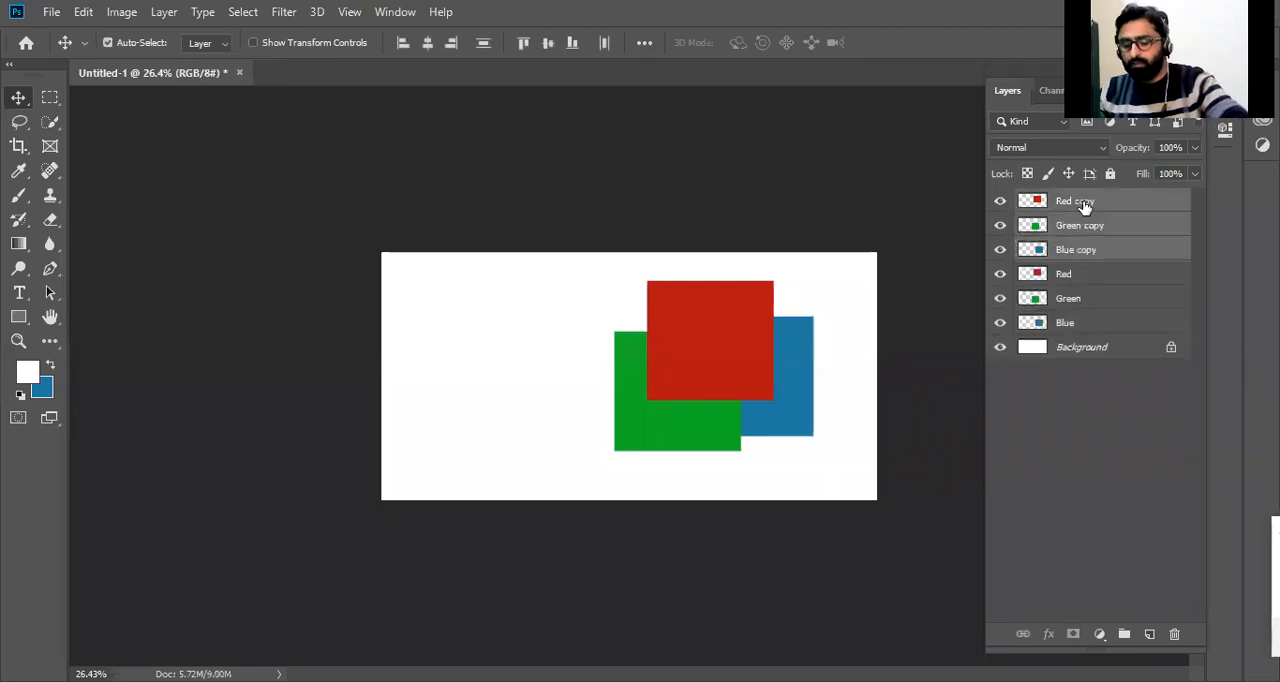
{"action": "left_click_drag", "start_coordinate": [703, 348], "coordinate": [512, 318]}
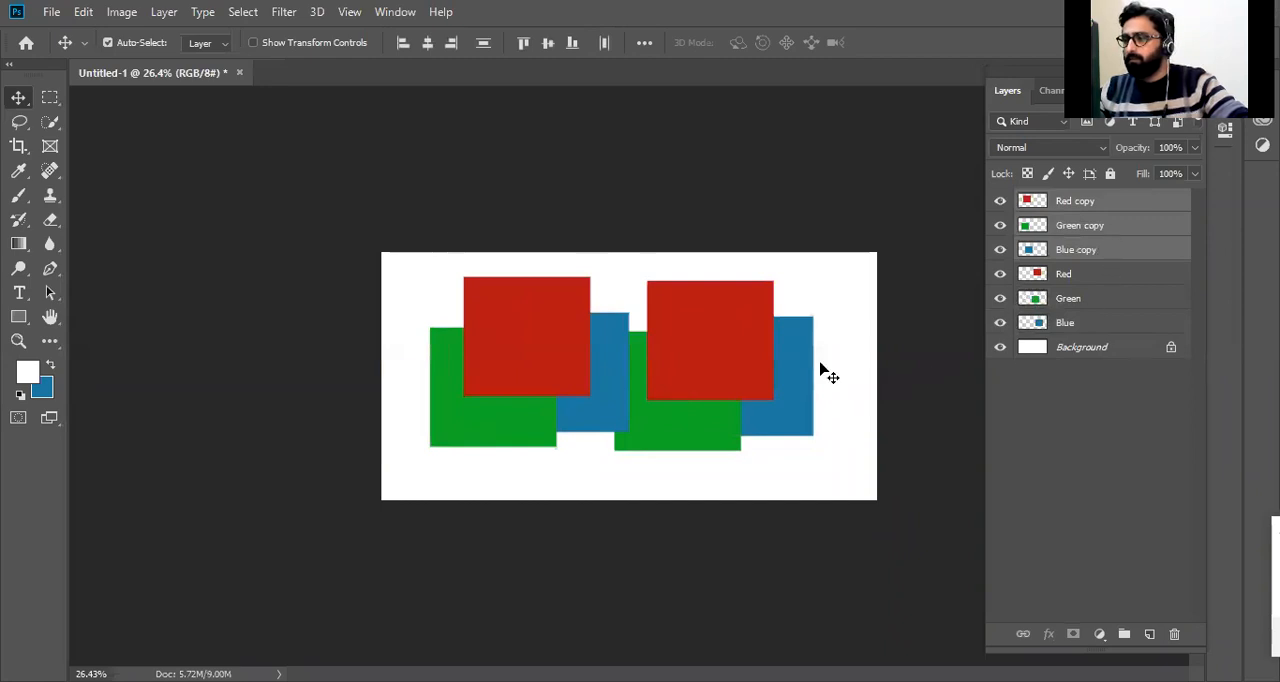
Scatter the copies individually: Green copy to the upper right, Red copy to the right edge and Blue copy to the bottom edge.
{"action": "right_click", "coordinate": [548, 382]}
{"action": "left_click", "coordinate": [571, 393]}
{"action": "left_click_drag", "start_coordinate": [534, 357], "coordinate": [482, 347]}
{"action": "left_click_drag", "start_coordinate": [518, 415], "coordinate": [802, 343]}
{"action": "left_click_drag", "start_coordinate": [476, 338], "coordinate": [855, 408]}
{"action": "left_click_drag", "start_coordinate": [548, 370], "coordinate": [703, 466]}
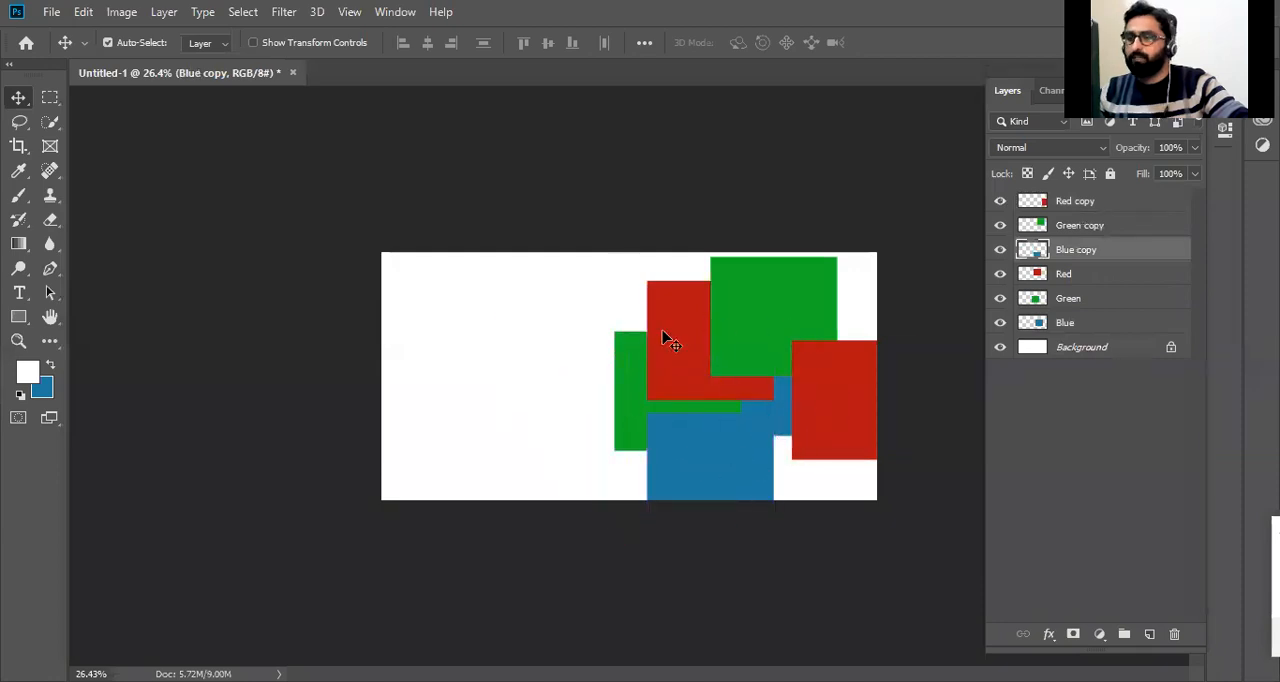
Select the two blue squares alternately on the canvas to check which layer each belongs to.
{"action": "left_click", "coordinate": [786, 393]}
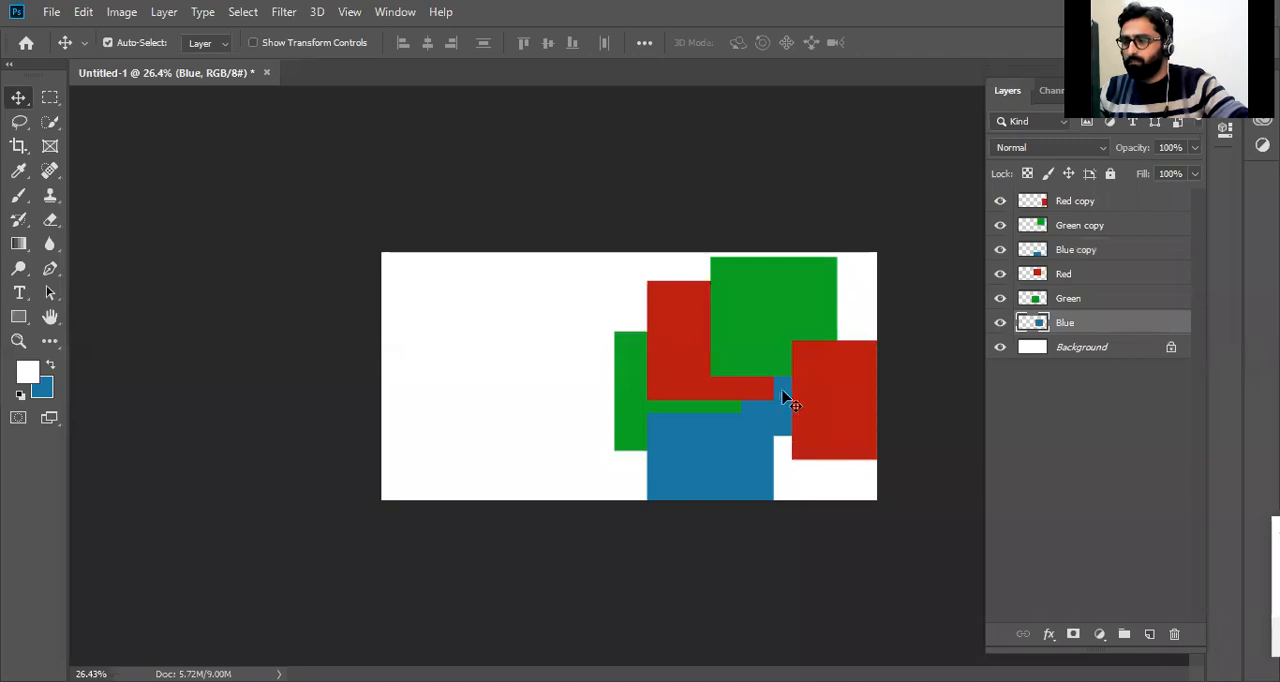
{"action": "left_click", "coordinate": [703, 478]}
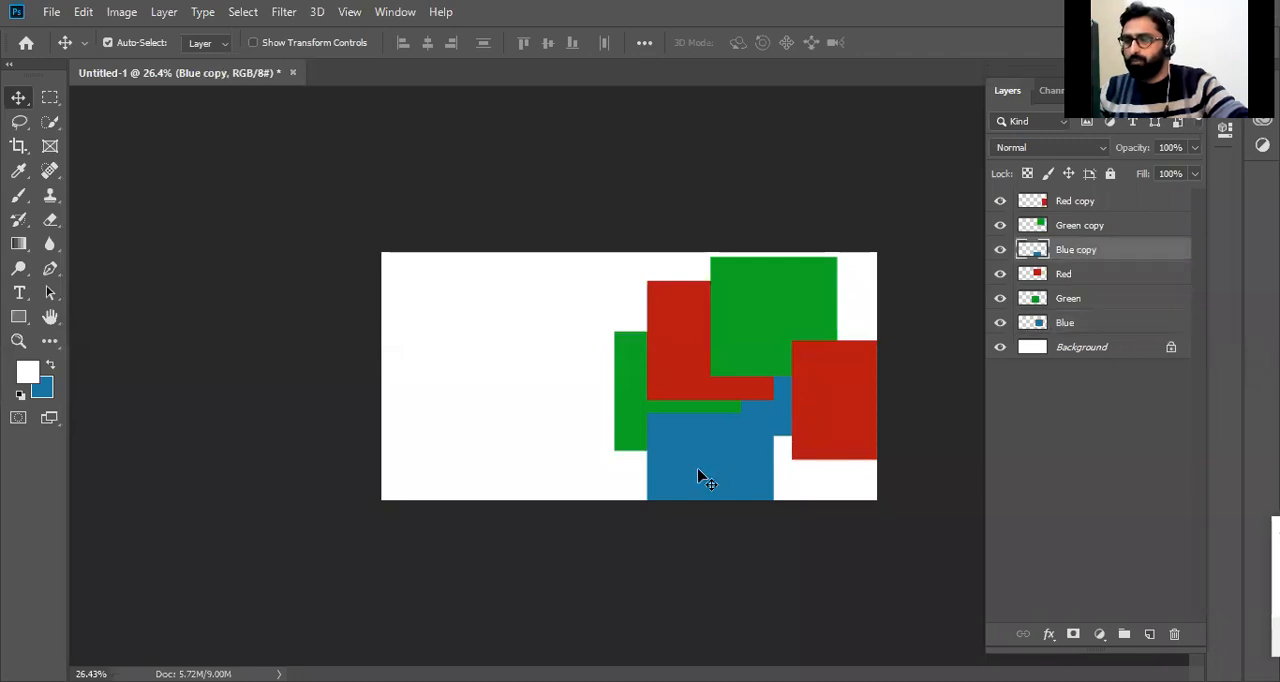
{"action": "left_click", "coordinate": [786, 402]}
{"action": "left_click", "coordinate": [726, 478]}
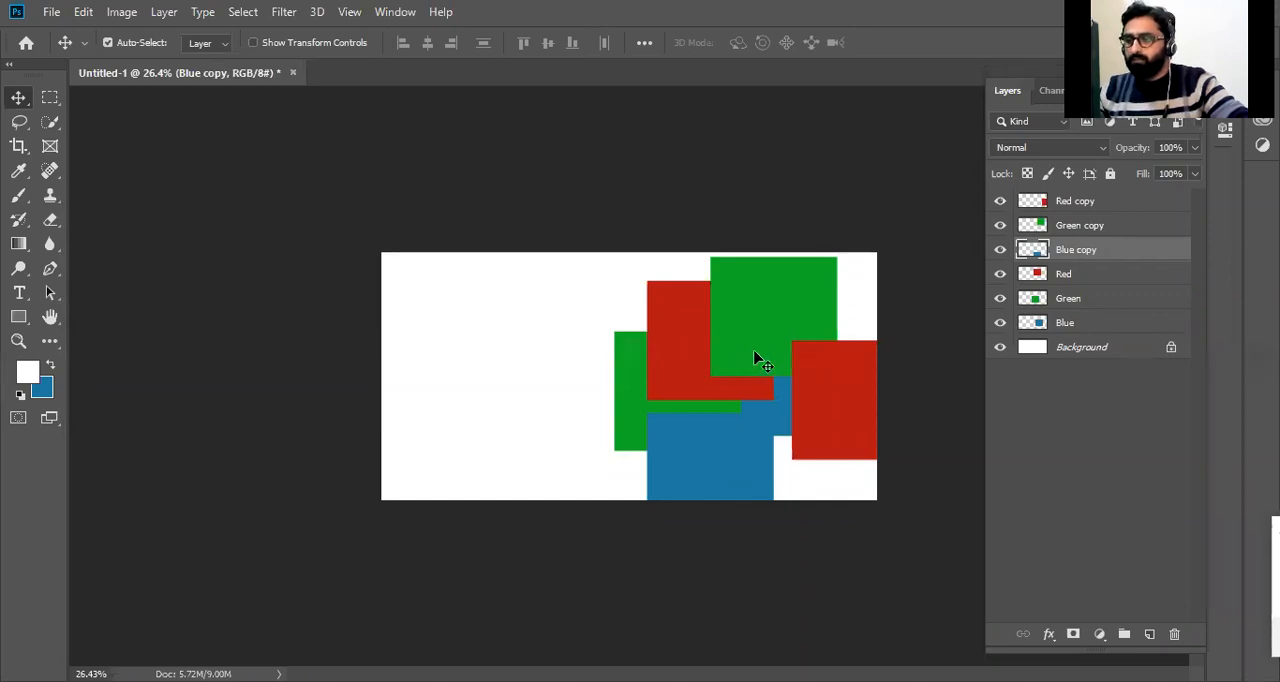
Cover the original red square with the Green copy square and choose Green copy from the layers stacked at that spot.
{"action": "left_click_drag", "start_coordinate": [763, 334], "coordinate": [694, 355]}
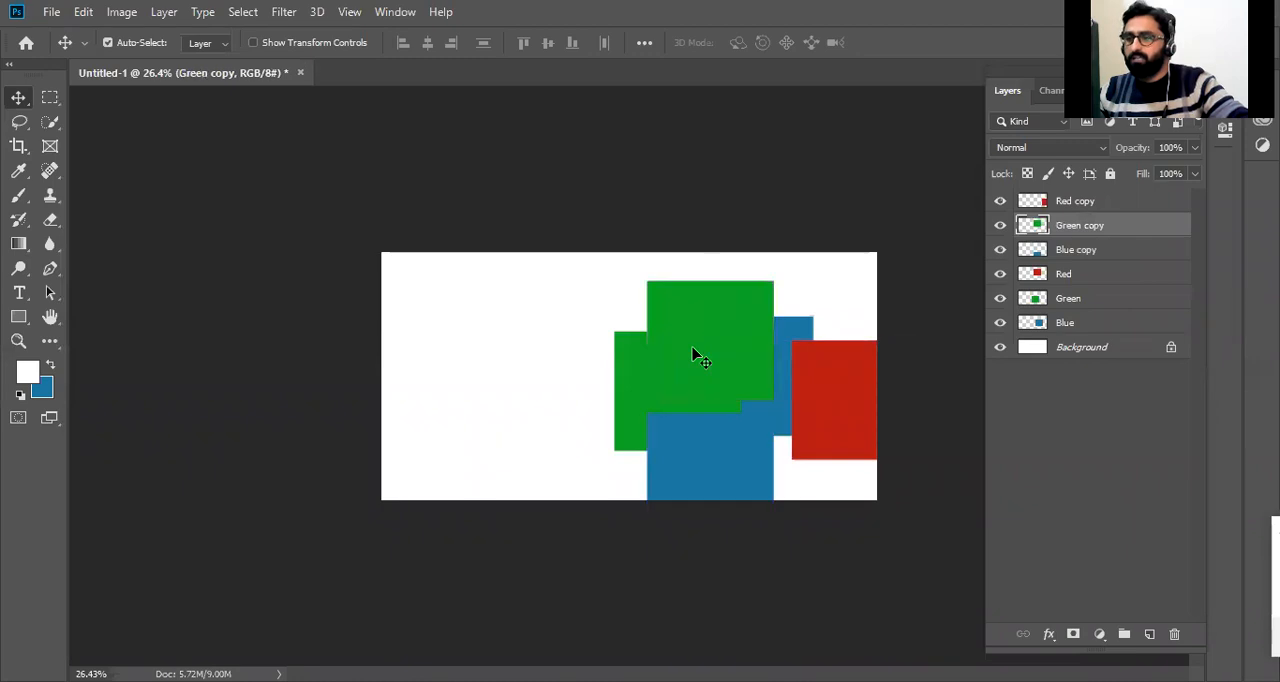
{"action": "right_click", "coordinate": [704, 334]}
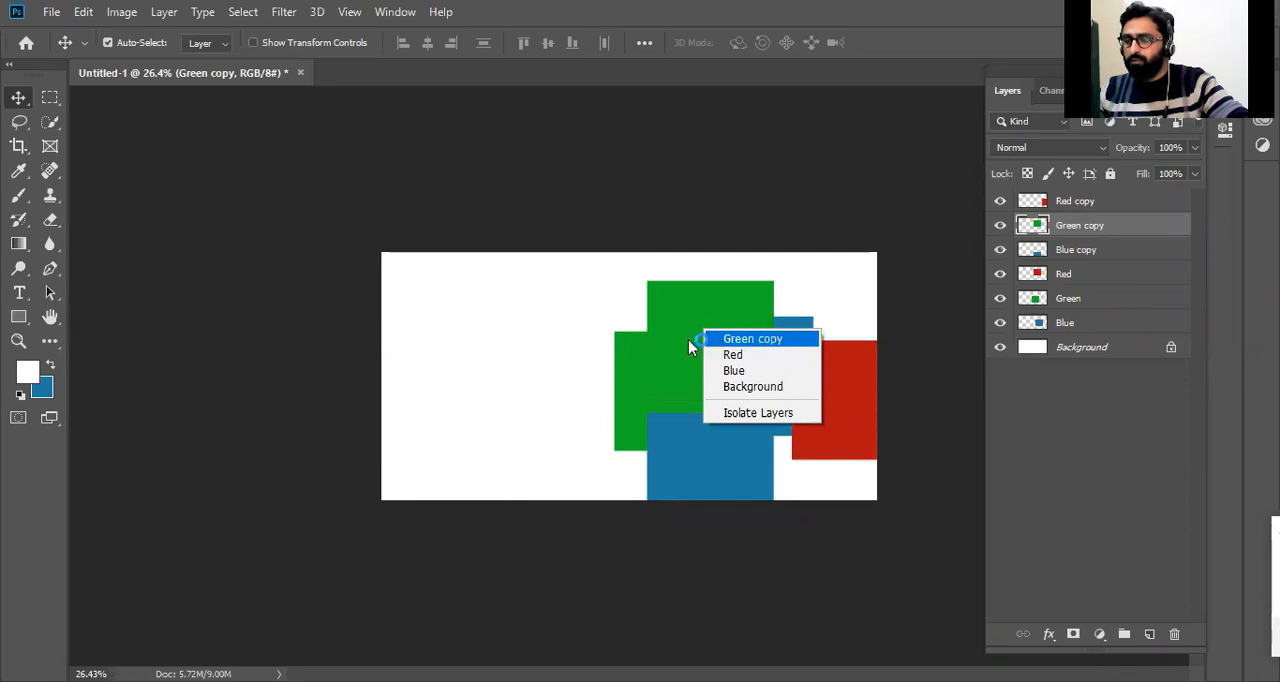
{"action": "left_click", "coordinate": [753, 342]}
Stack the Green copy, Red and Blue copy squares on one another in the upper left of the canvas.
{"action": "left_click_drag", "start_coordinate": [726, 297], "coordinate": [553, 330]}
{"action": "left_click_drag", "start_coordinate": [760, 333], "coordinate": [581, 324]}
{"action": "left_click_drag", "start_coordinate": [726, 466], "coordinate": [540, 337]}
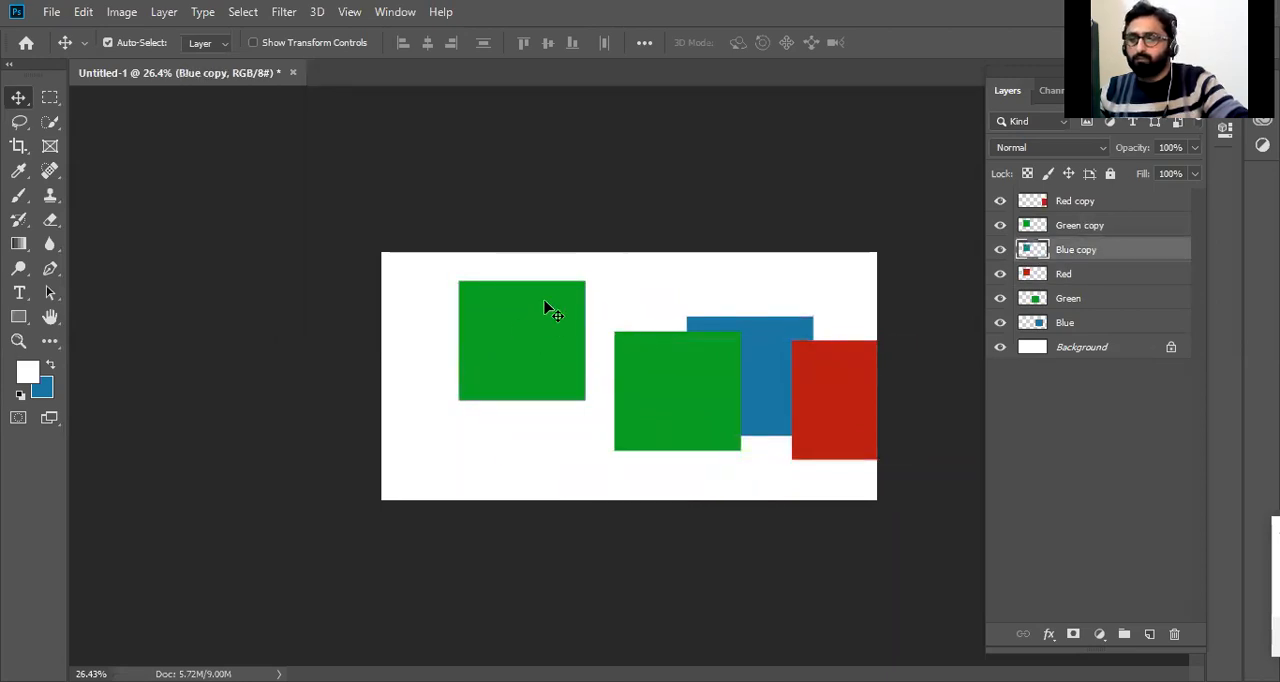
Pick the Red layer hidden beneath the Green copy square, move it down and undo that move.
{"action": "right_click", "coordinate": [517, 312]}
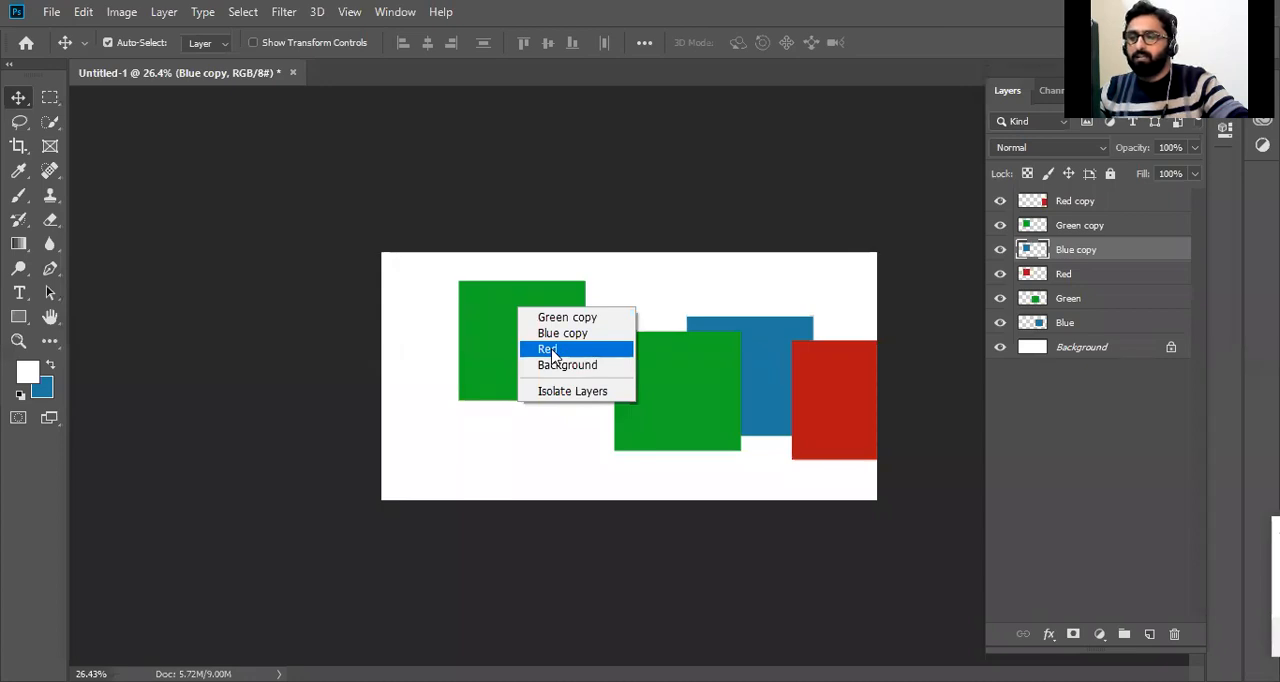
{"action": "left_click", "coordinate": [551, 350]}
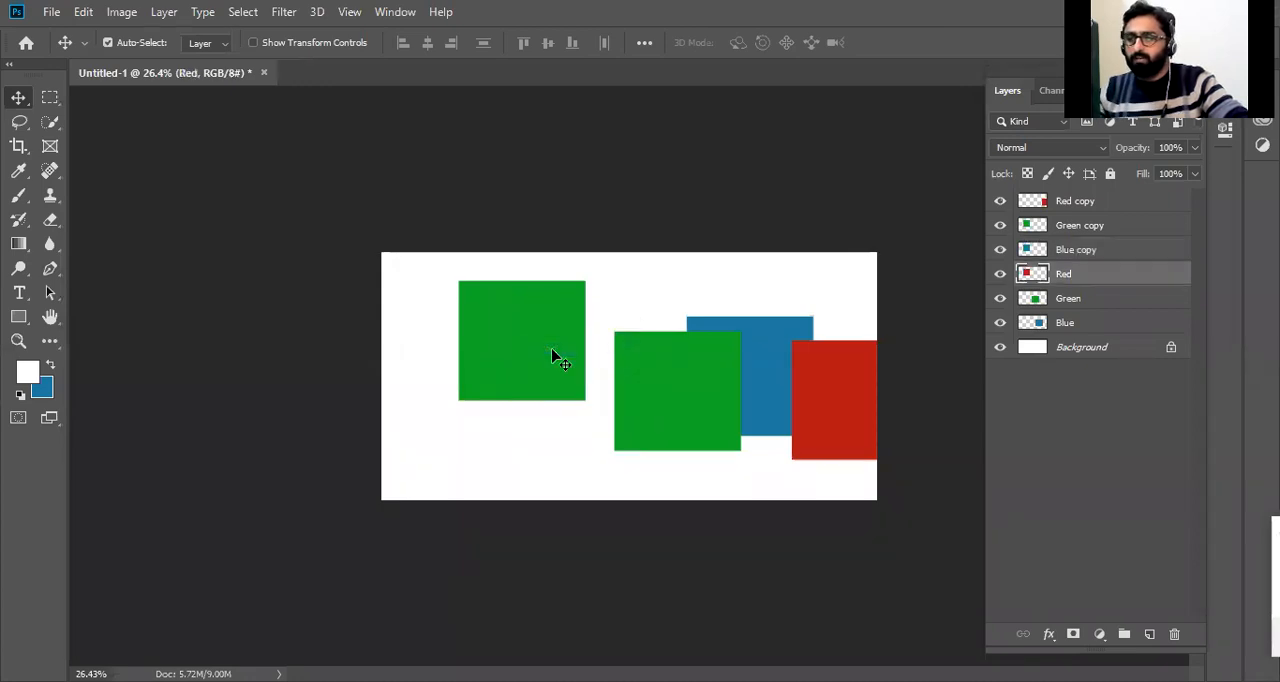
{"action": "left_click_drag", "start_coordinate": [551, 350], "coordinate": [560, 493]}
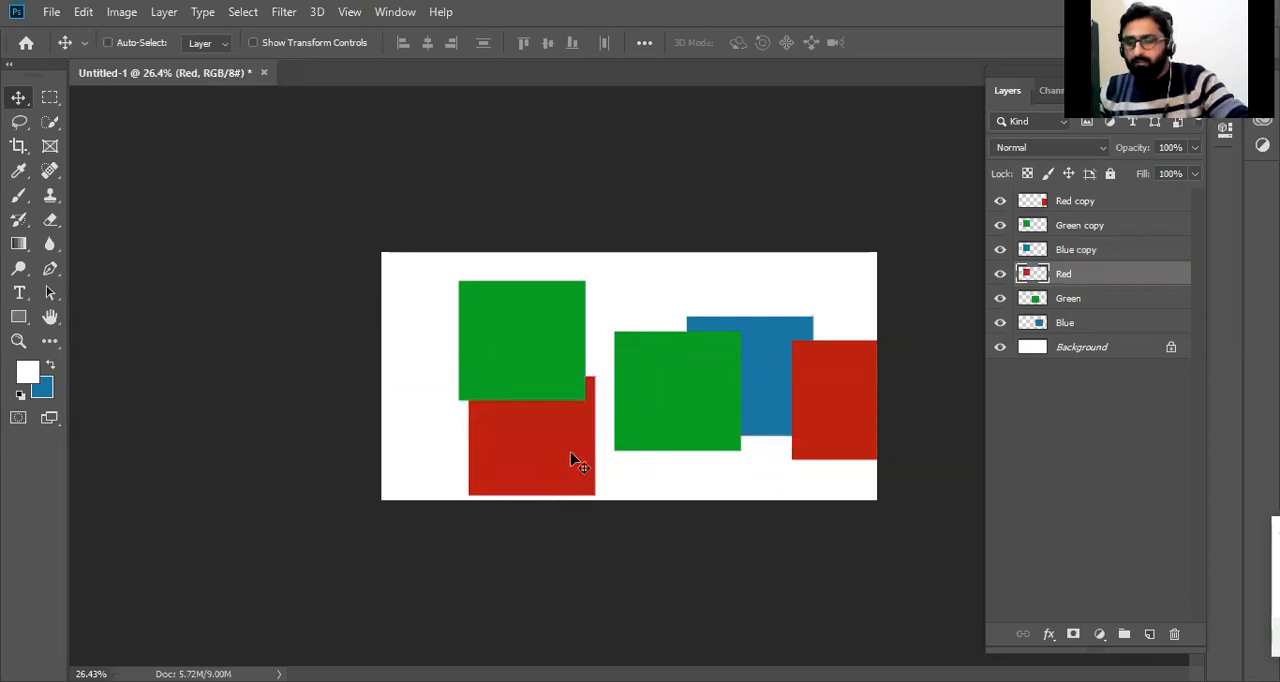
{"action": "key", "text": "ctrl+z"}
{"action": "left_click", "coordinate": [711, 391]}
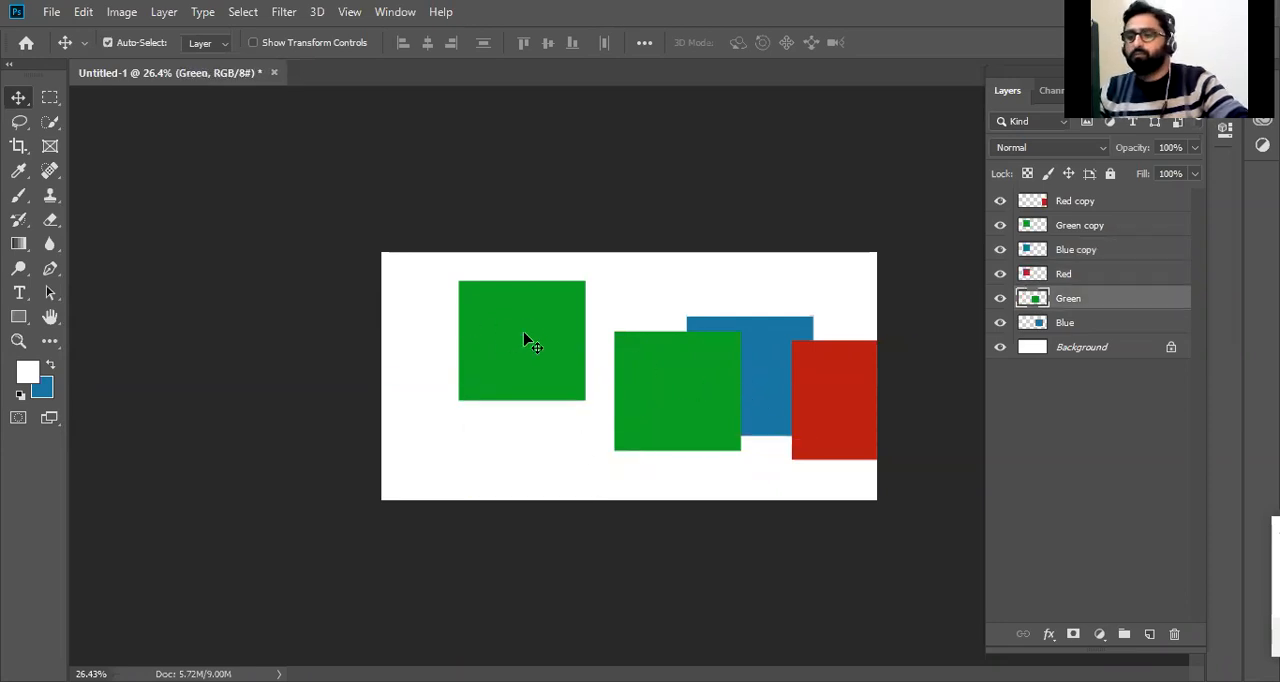
Delete the Red copy, Green copy and Blue copy layers.
{"action": "left_click", "coordinate": [1080, 208]}
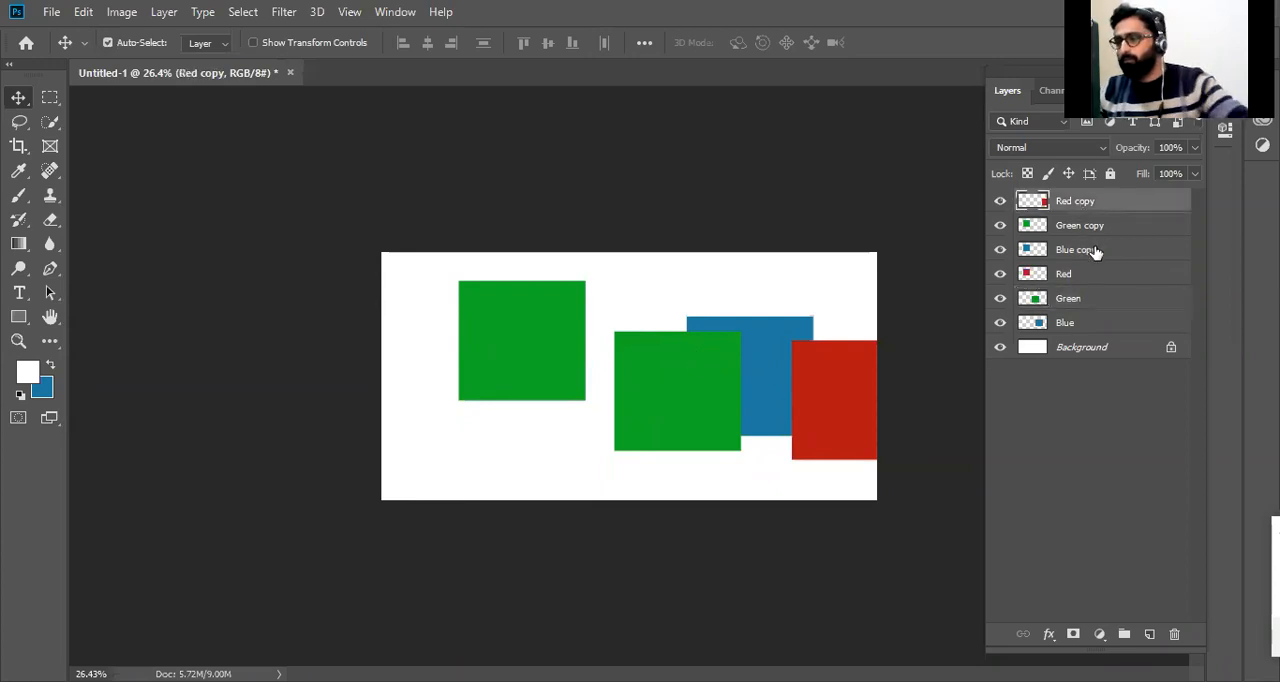
{"action": "left_click", "coordinate": [1094, 251], "text": "shift"}
{"action": "left_click", "coordinate": [1097, 363]}
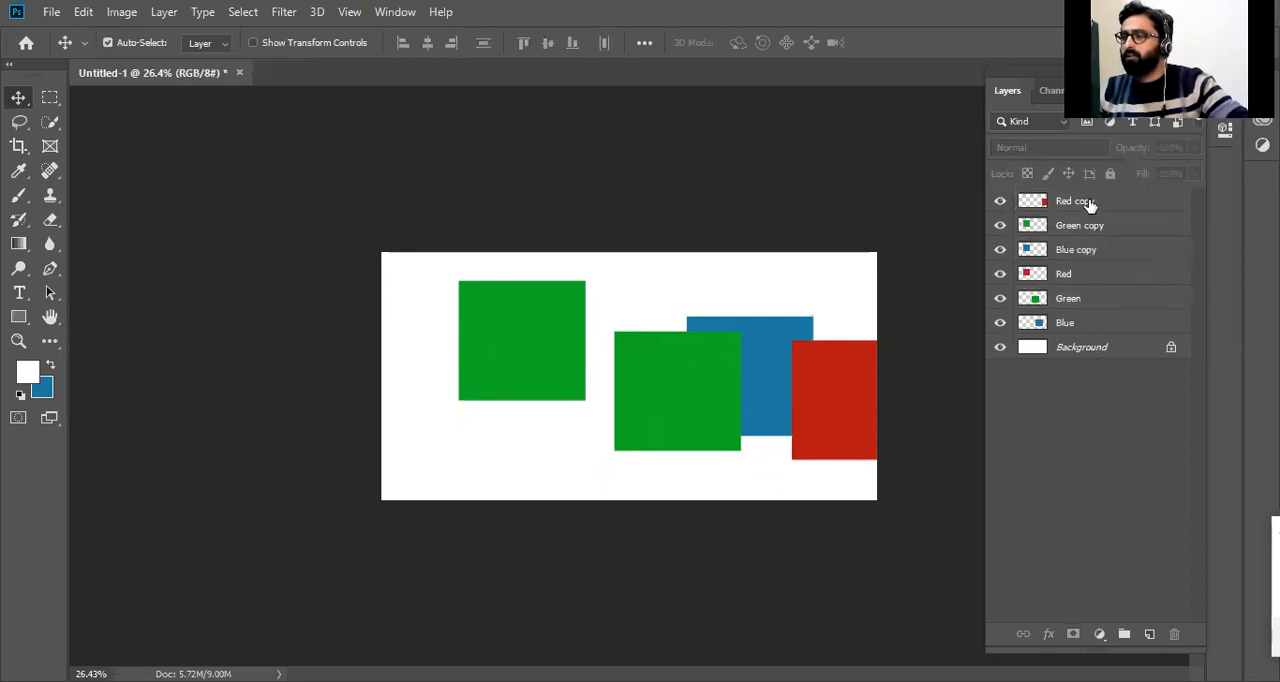
{"action": "left_click", "coordinate": [1089, 204]}
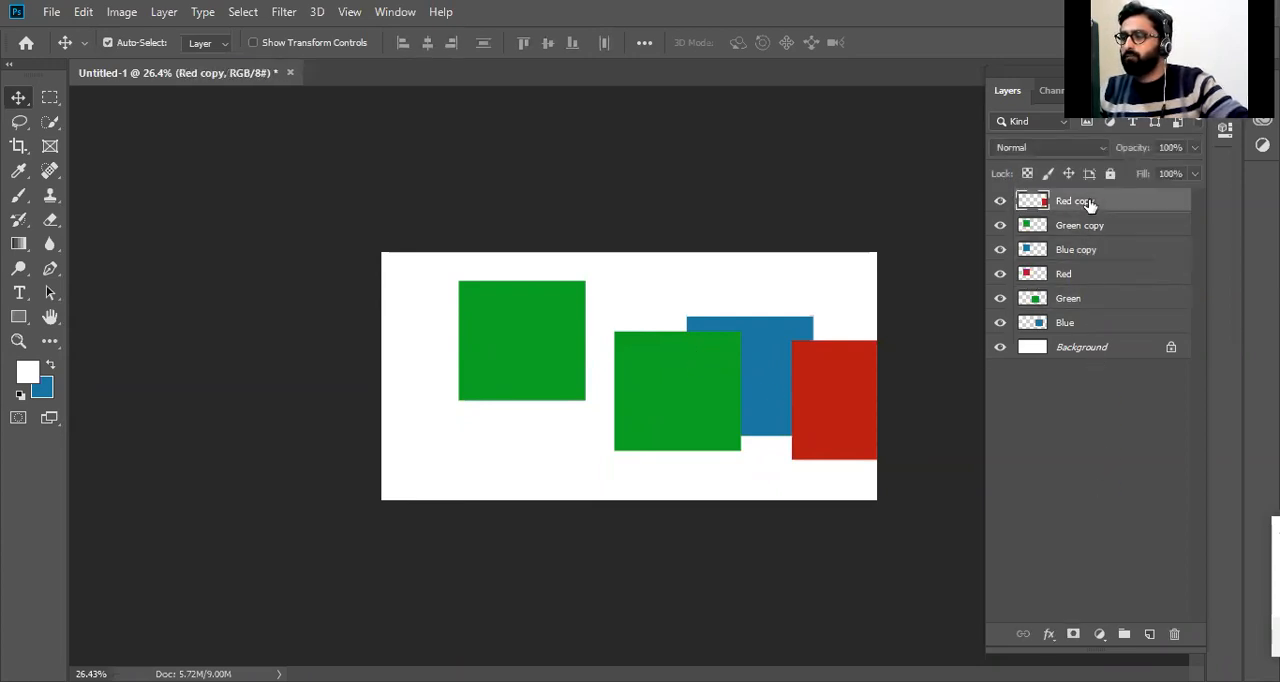
{"action": "left_click", "coordinate": [1175, 636]}
{"action": "left_click", "coordinate": [580, 270]}
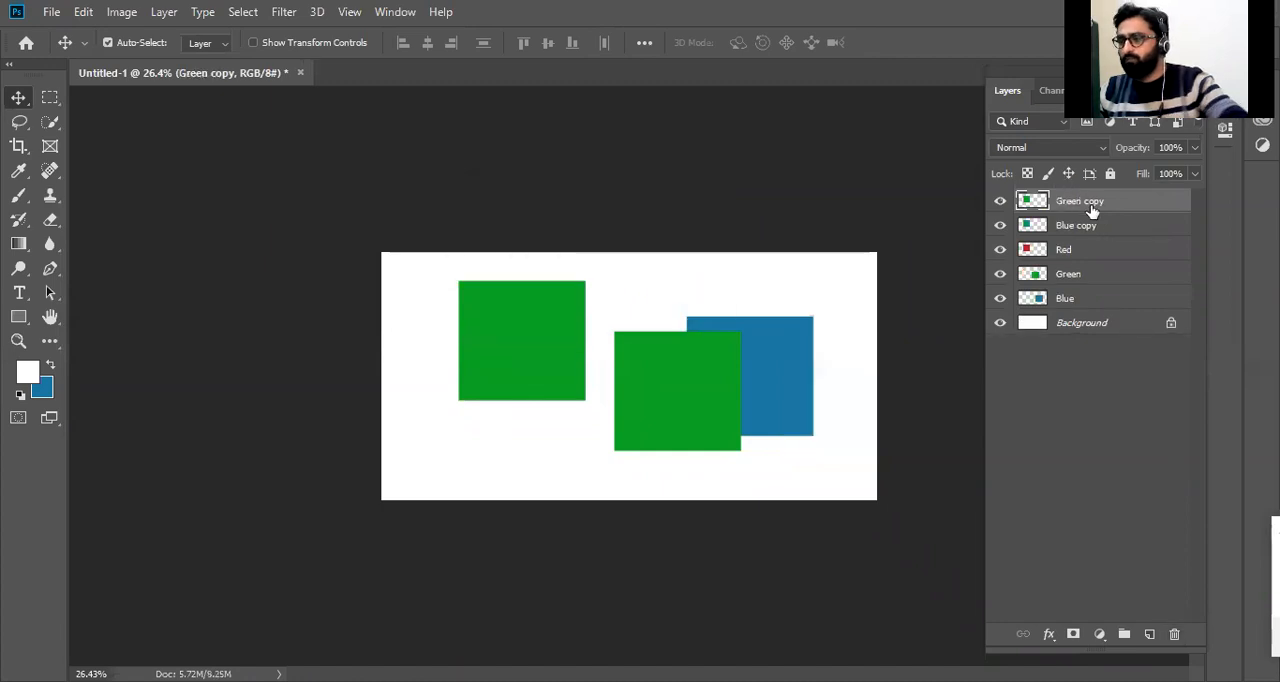
{"action": "key", "text": "Delete"}
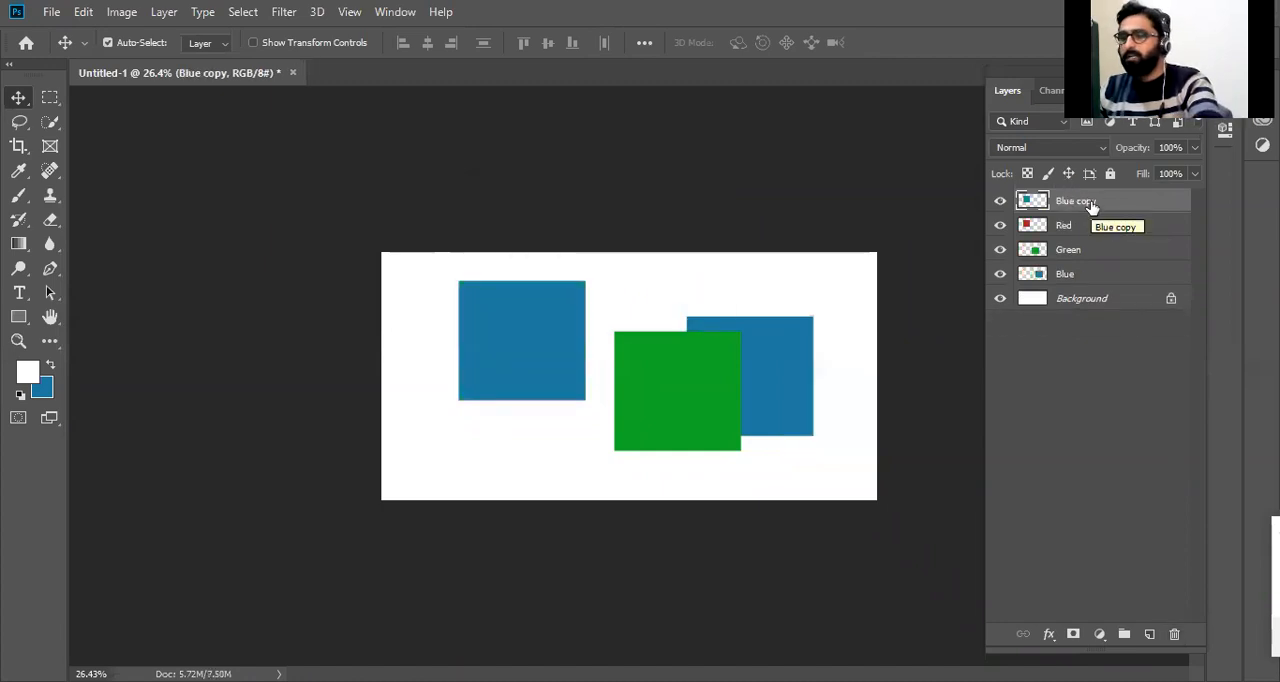
{"action": "key", "text": "Delete"}
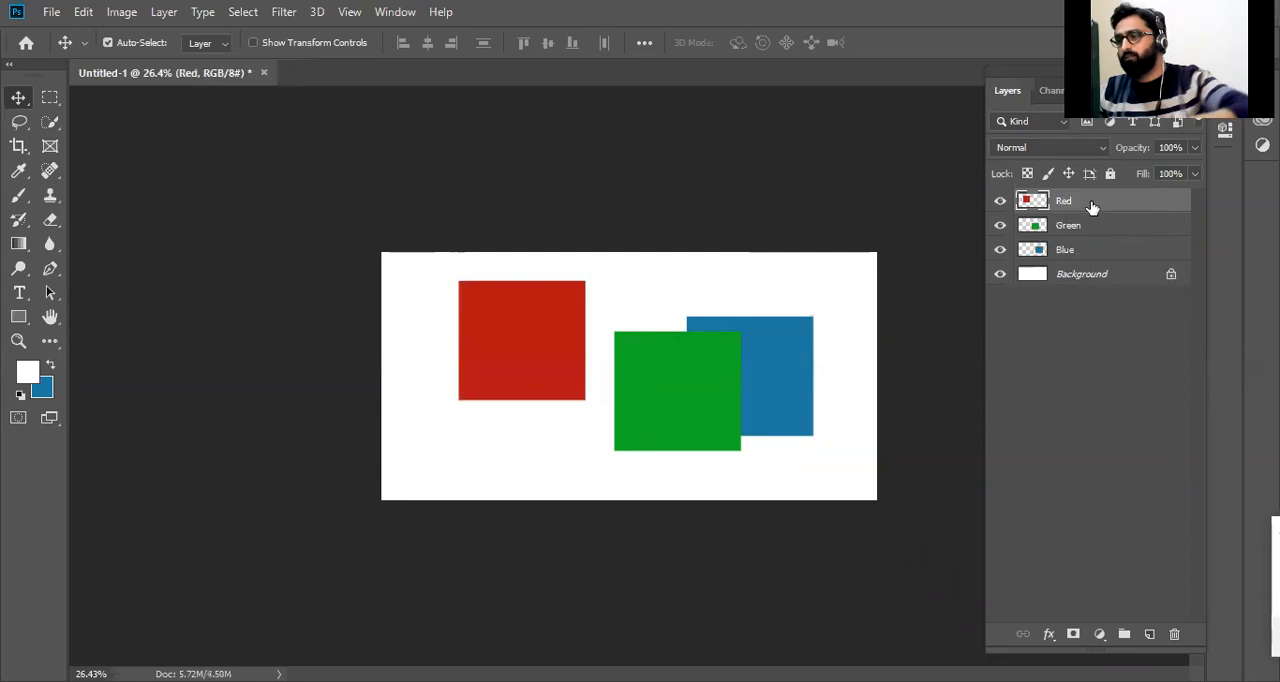
Move the green square left until it overlaps the red one, and shift the blue square up-left behind the green.
{"action": "left_click_drag", "start_coordinate": [695, 382], "coordinate": [641, 377]}
{"action": "left_click_drag", "start_coordinate": [805, 372], "coordinate": [719, 317]}
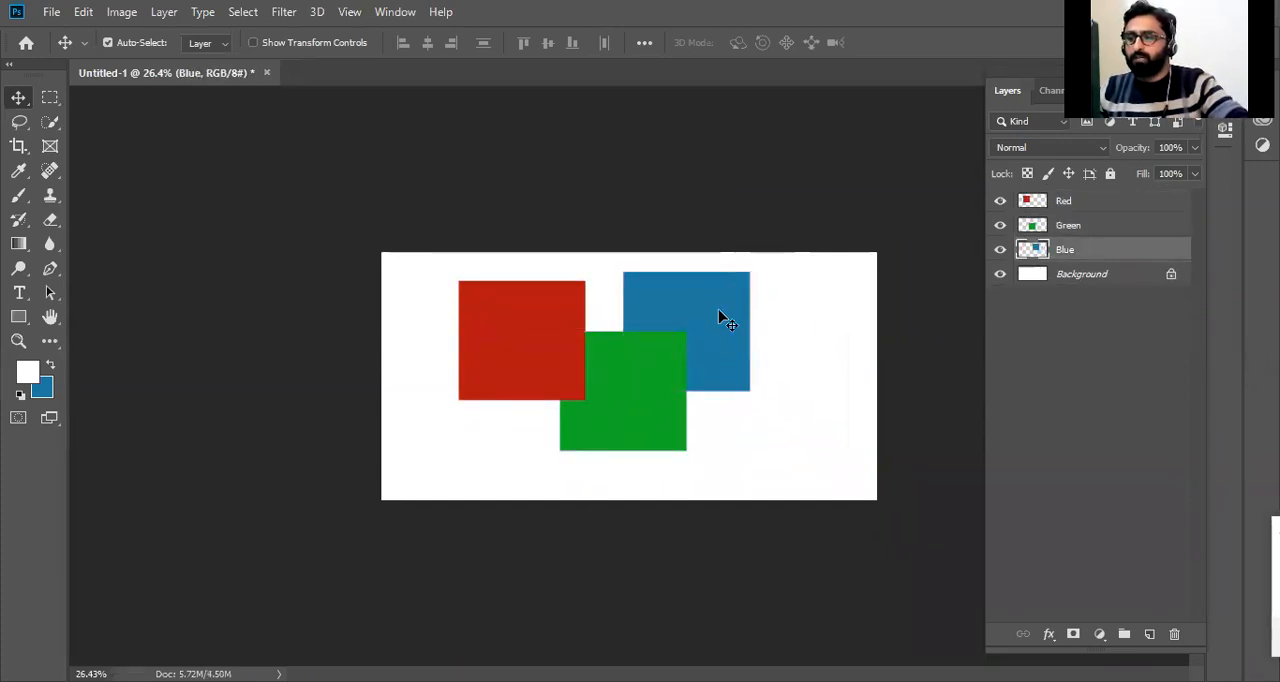
{"action": "key", "text": "ctrl+z"}
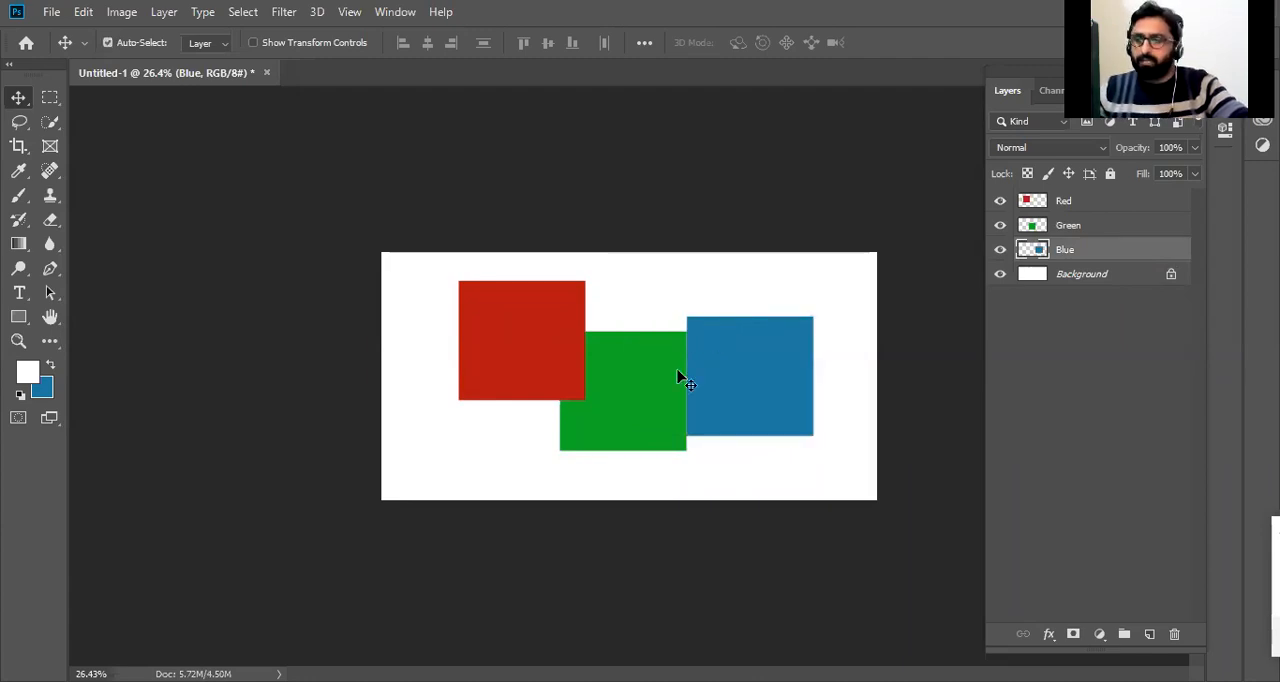
{"action": "left_click_drag", "start_coordinate": [757, 377], "coordinate": [716, 356]}
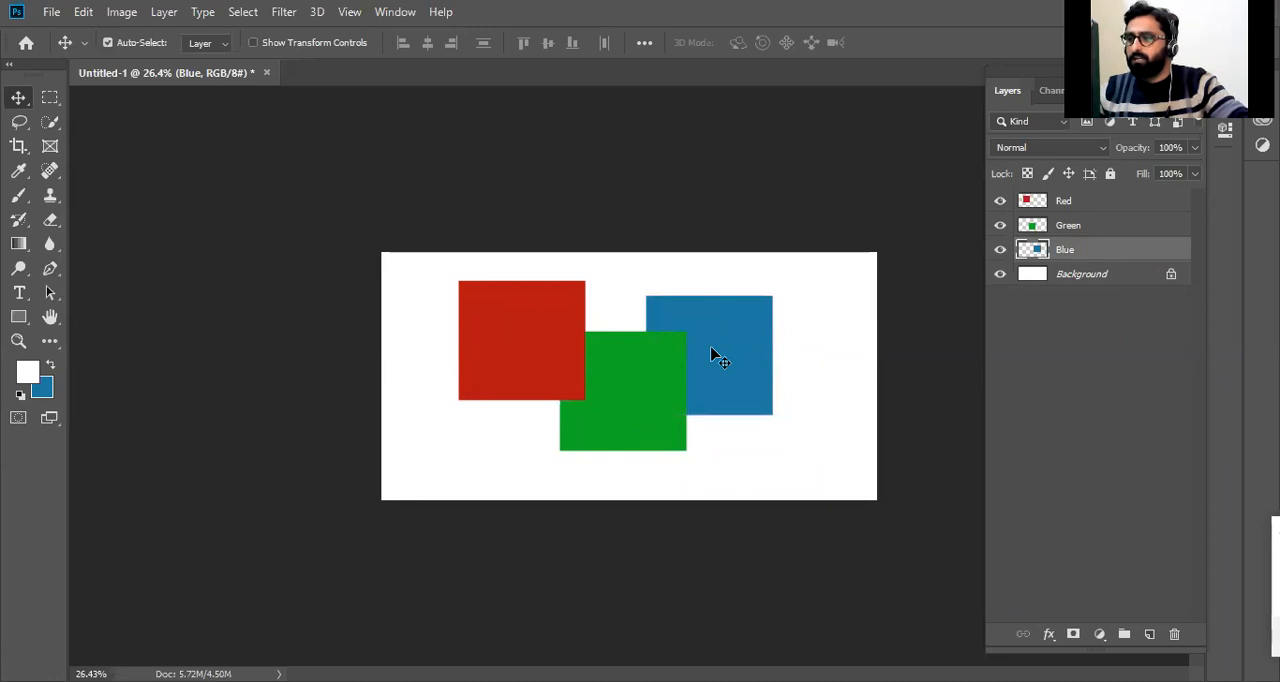
Undo the recent moves and layer deletions back to the scattered copies, and redo them up to the latest blue square move.
{"action": "key", "text": "ctrl+z"}
{"action": "key", "text": "ctrl+z"}
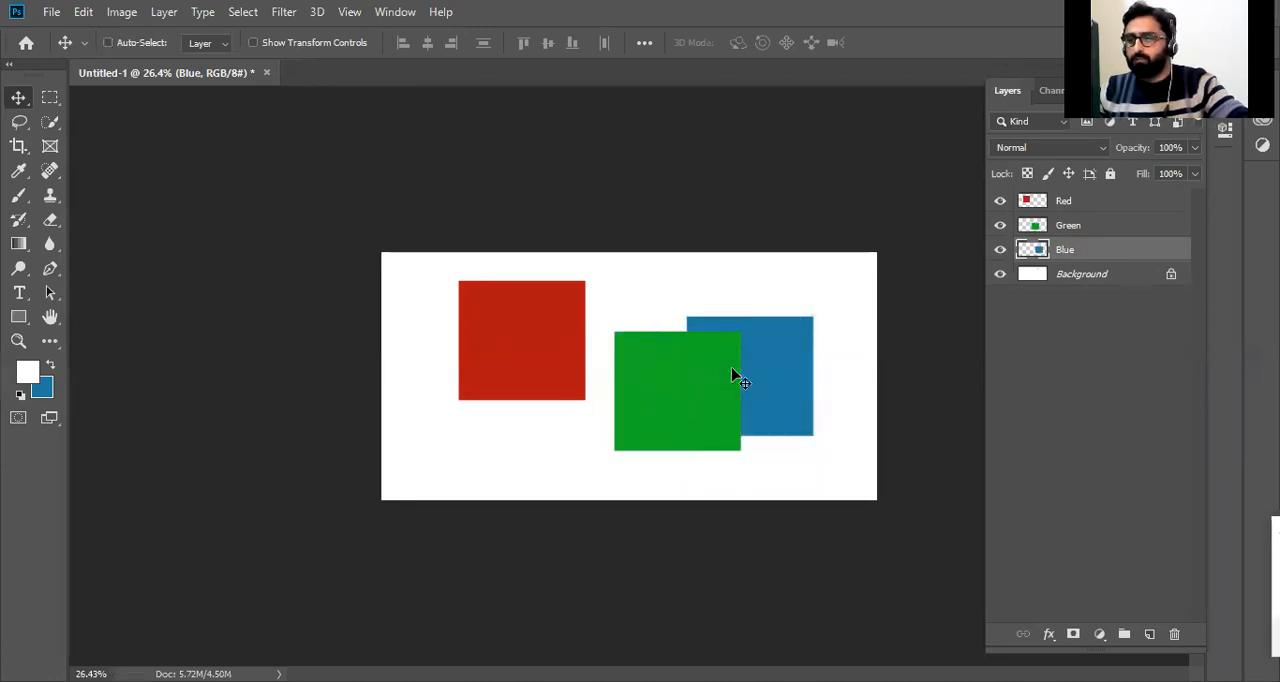
{"action": "key", "text": "ctrl+z"}
{"action": "key", "text": "ctrl+z"}
{"action": "key", "text": "ctrl+z"}
{"action": "key", "text": "ctrl+z"}
{"action": "key", "text": "ctrl+z"}
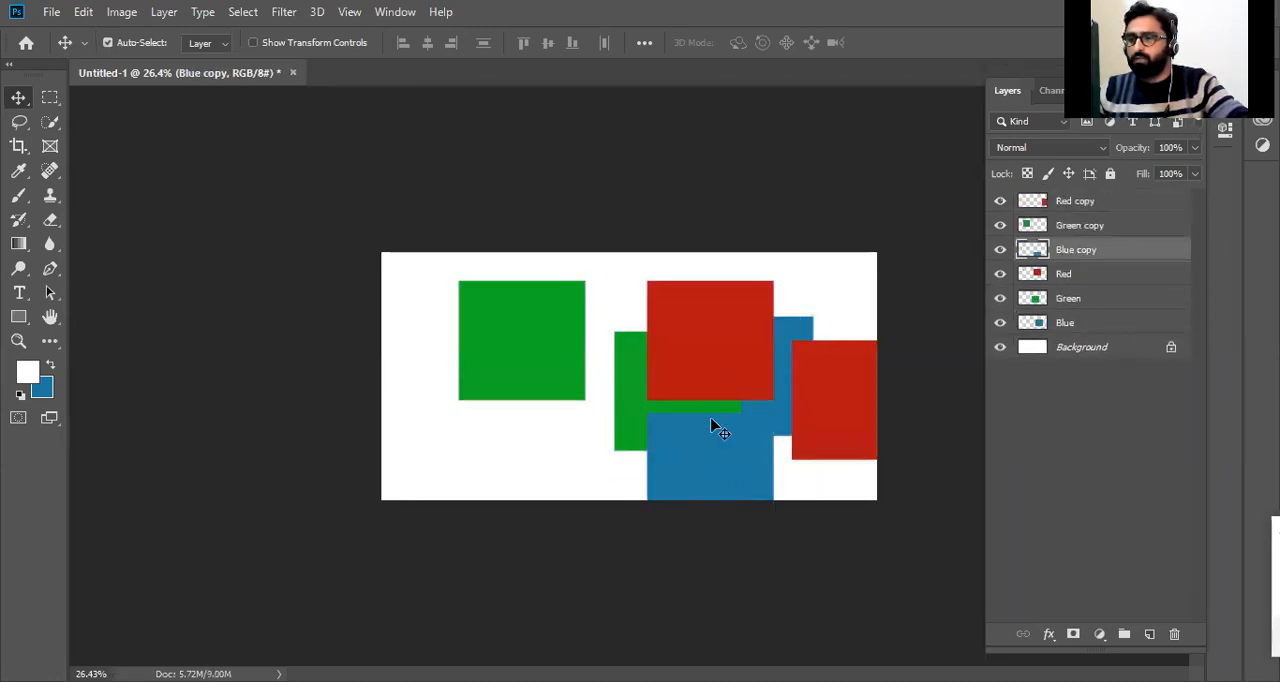
{"action": "key", "text": "ctrl"}
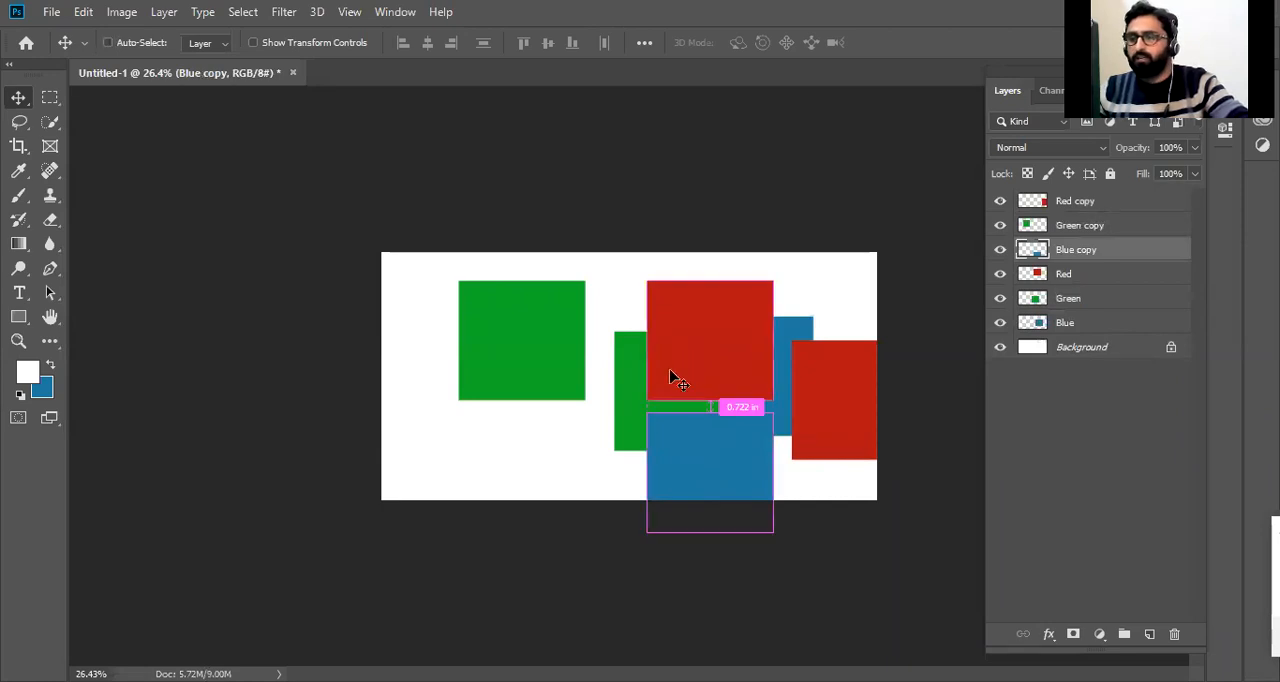
{"action": "key", "text": "ctrl+z"}
{"action": "key", "text": "ctrl+z"}
{"action": "key", "text": "ctrl+z"}
{"action": "key", "text": "ctrl+z"}
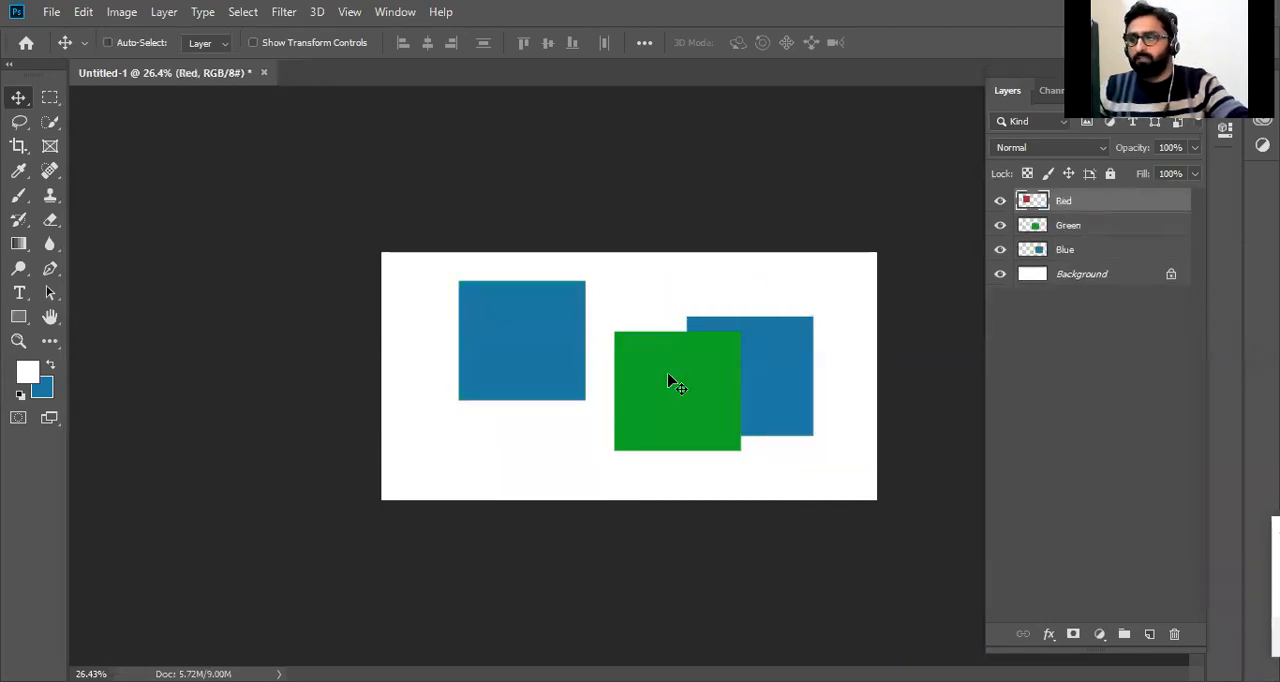
{"action": "key", "text": "ctrl+z"}
{"action": "key", "text": "ctrl+z"}
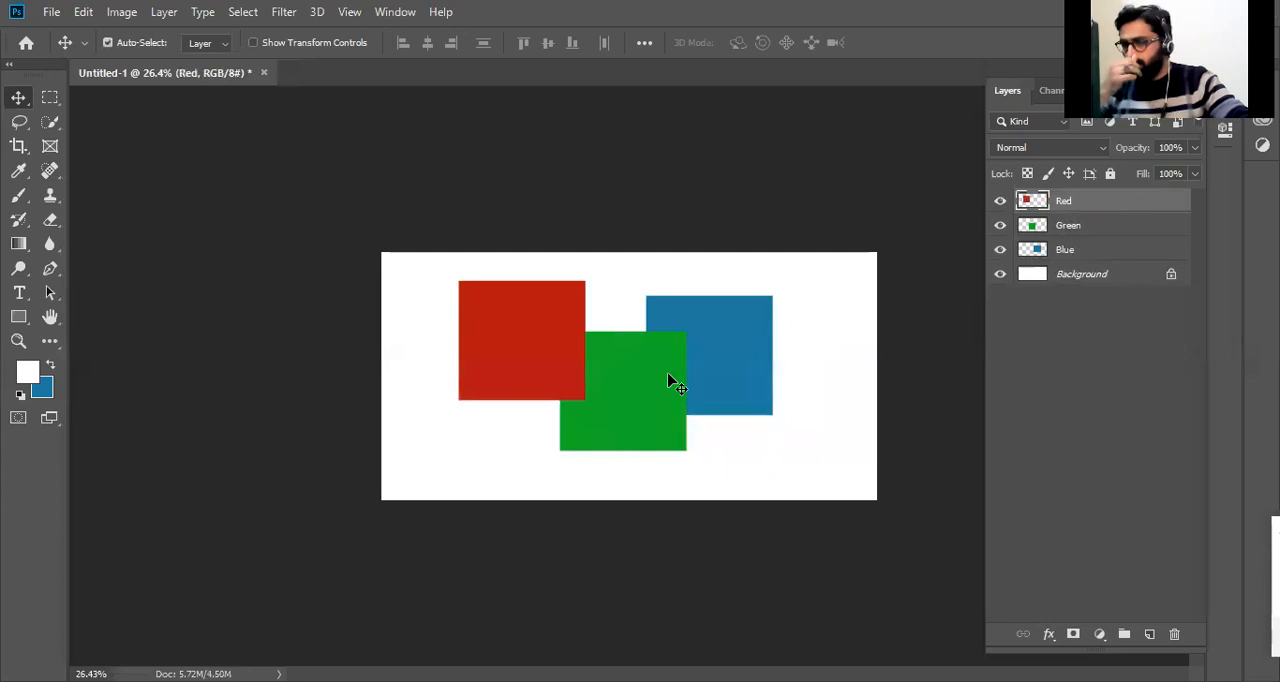
Move the red and blue squares down until all three squares stand side by side in one row.
{"action": "left_click_drag", "start_coordinate": [556, 334], "coordinate": [533, 383]}
{"action": "left_click", "coordinate": [643, 376]}
{"action": "left_click_drag", "start_coordinate": [752, 359], "coordinate": [777, 376]}
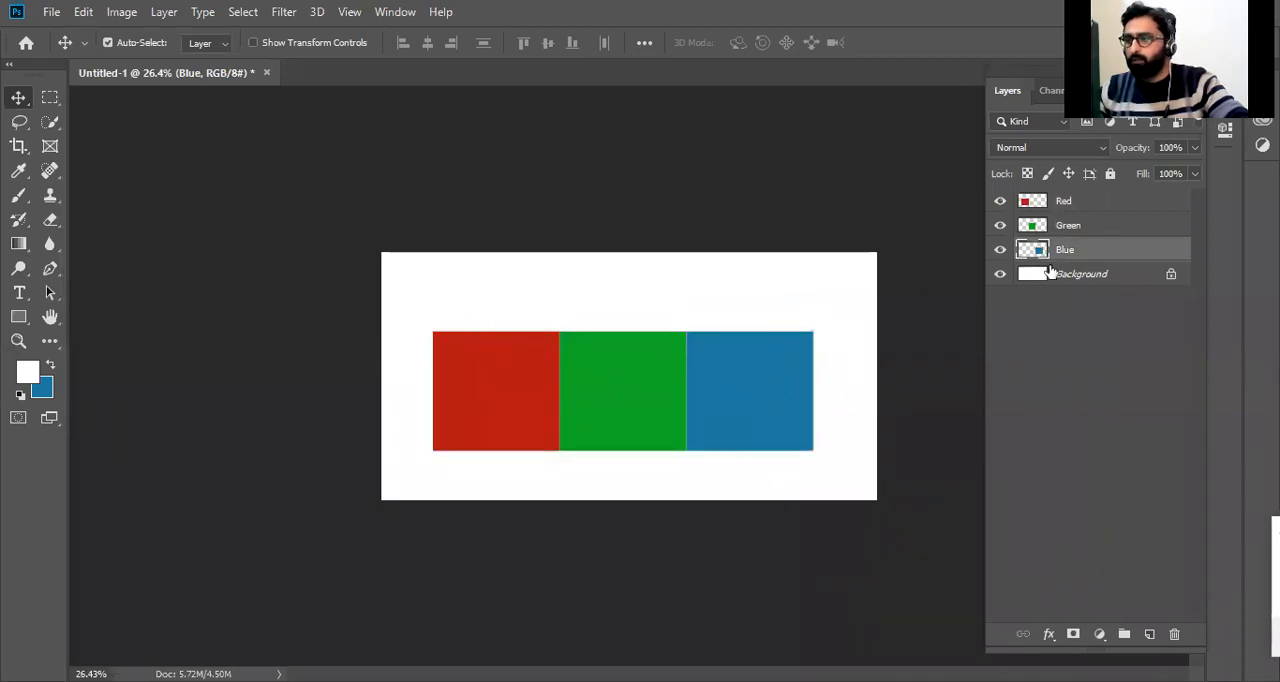
Stagger the squares diagonally, with red highest, green overlapping behind it and blue lowest behind the green.
{"action": "left_click_drag", "start_coordinate": [491, 391], "coordinate": [475, 332]}
{"action": "left_click_drag", "start_coordinate": [641, 406], "coordinate": [600, 376]}
{"action": "left_click_drag", "start_coordinate": [690, 393], "coordinate": [680, 385]}
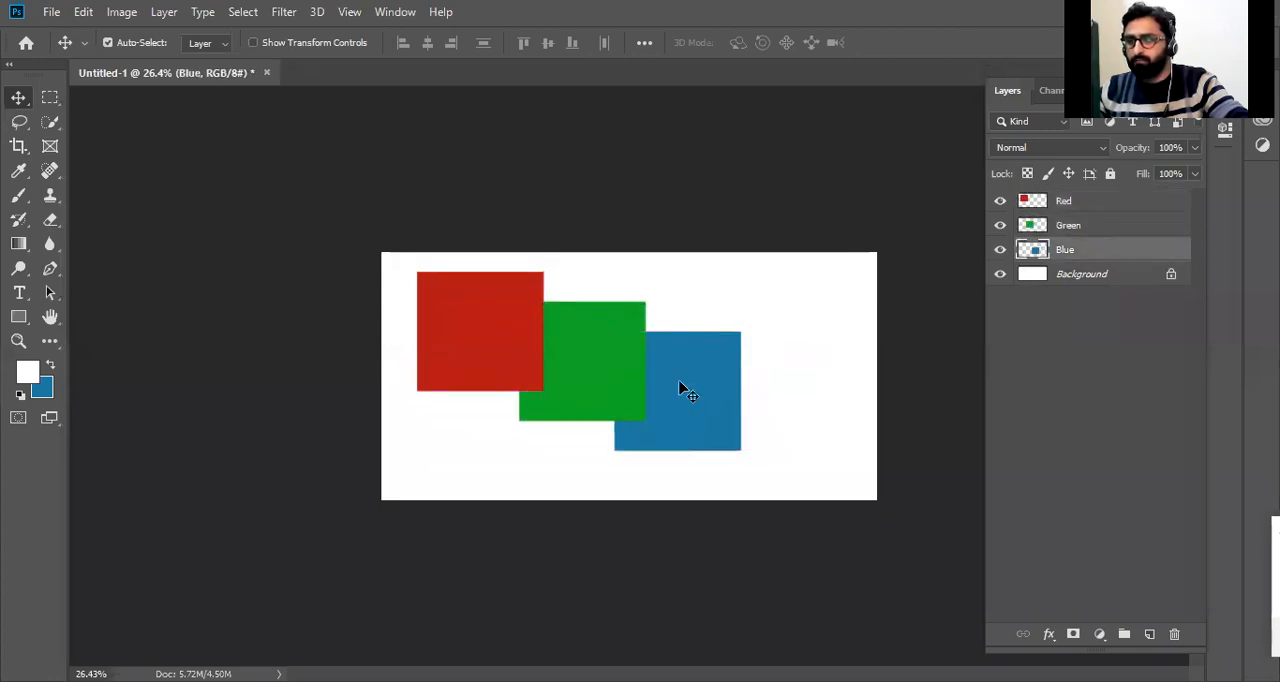
Select the Red, Green and Blue layers together and duplicate the set twice.
{"action": "left_click", "coordinate": [486, 337]}
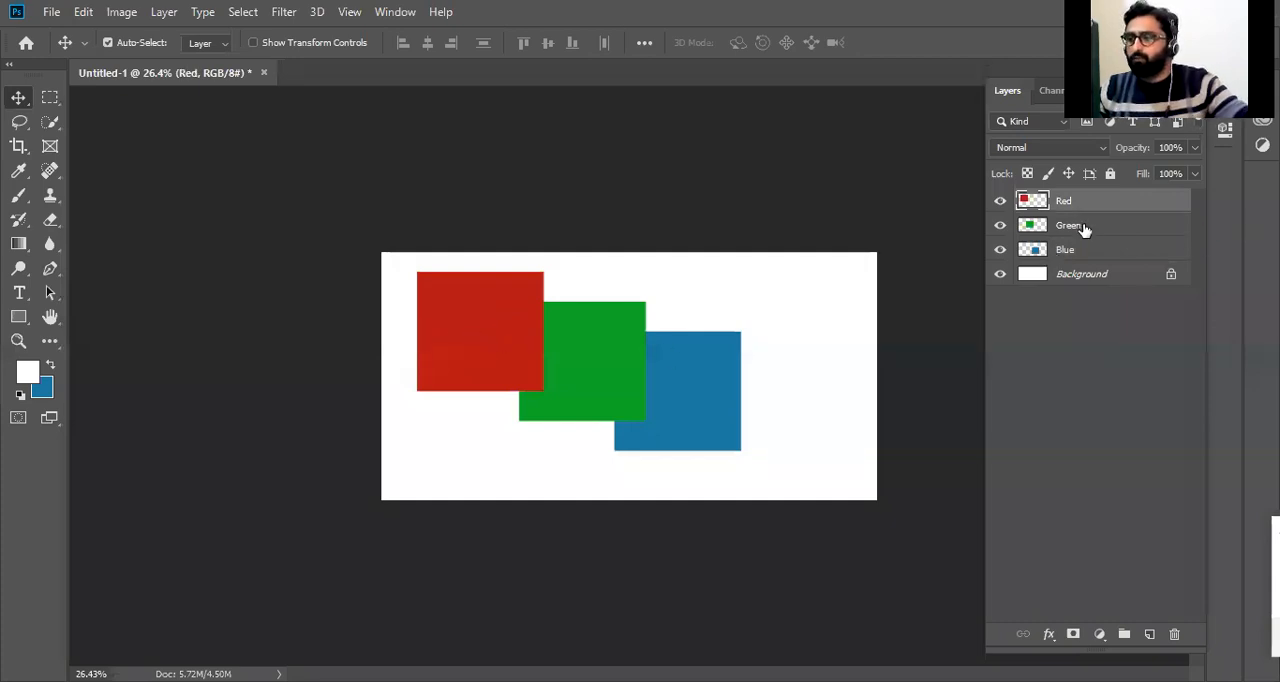
{"action": "left_click", "coordinate": [1082, 251], "text": "shift"}
{"action": "key", "text": "ctrl+j"}
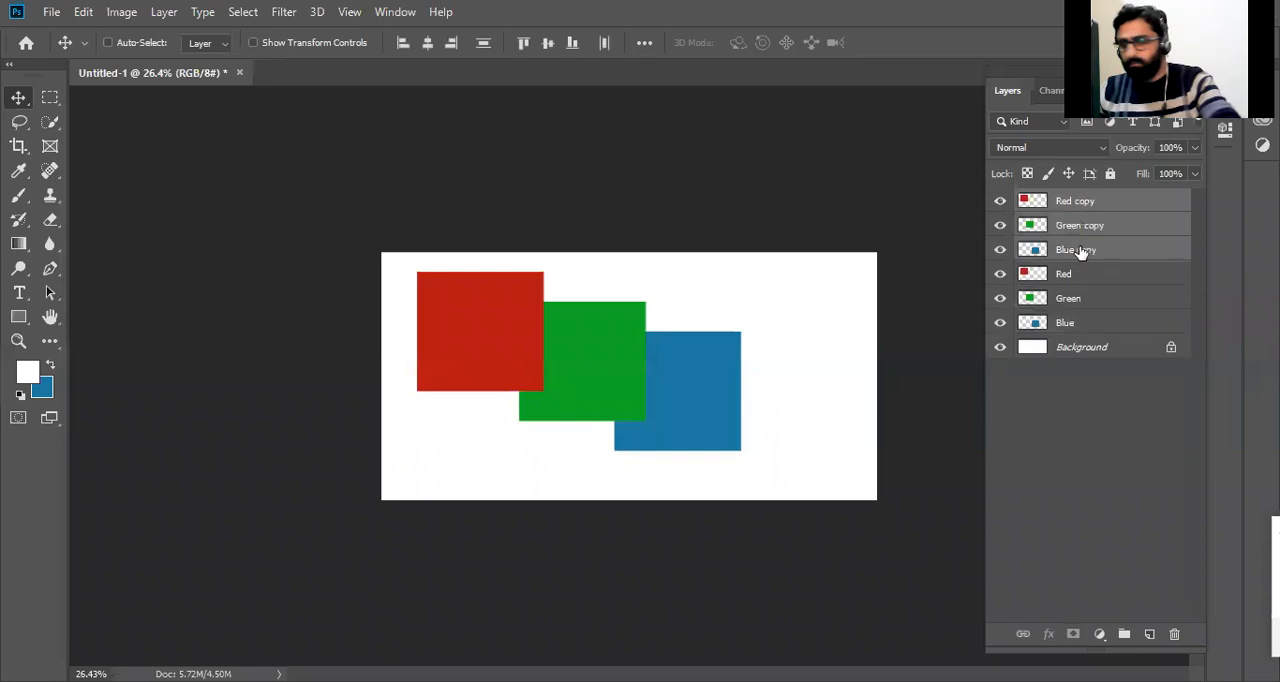
{"action": "key", "text": "ctrl+j"}
Move the newest set of square copies right on the canvas and scale it down to about two thirds.
{"action": "left_click_drag", "start_coordinate": [481, 331], "coordinate": [613, 330]}
{"action": "key", "text": "ctrl+t"}
{"action": "left_click_drag", "start_coordinate": [541, 272], "coordinate": [668, 313]}
{"action": "left_click_drag", "start_coordinate": [808, 395], "coordinate": [808, 355]}
{"action": "key", "text": "Return"}
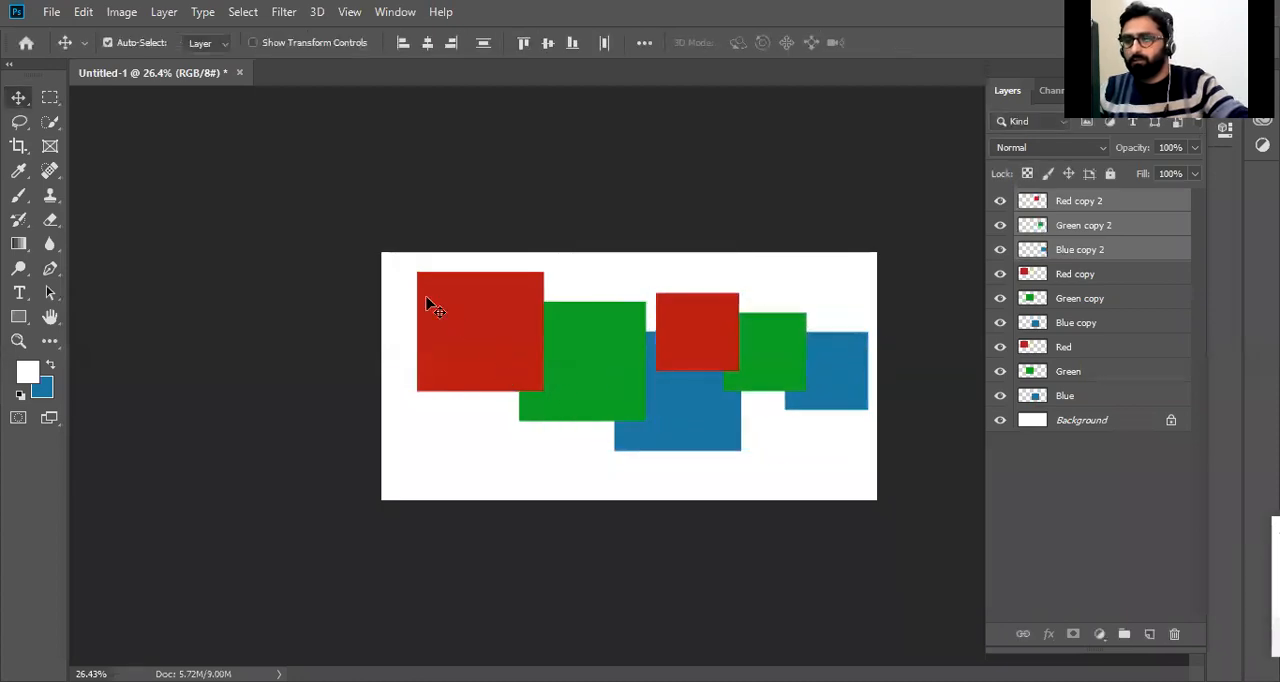
Move the Red copy, Green copy and Blue copy squares down and left beneath the original squares.
{"action": "left_click_drag", "start_coordinate": [485, 324], "coordinate": [456, 402]}
{"action": "left_click_drag", "start_coordinate": [620, 340], "coordinate": [573, 412]}
{"action": "left_click_drag", "start_coordinate": [677, 400], "coordinate": [622, 453]}
{"action": "left_click", "coordinate": [508, 485], "text": "shift"}
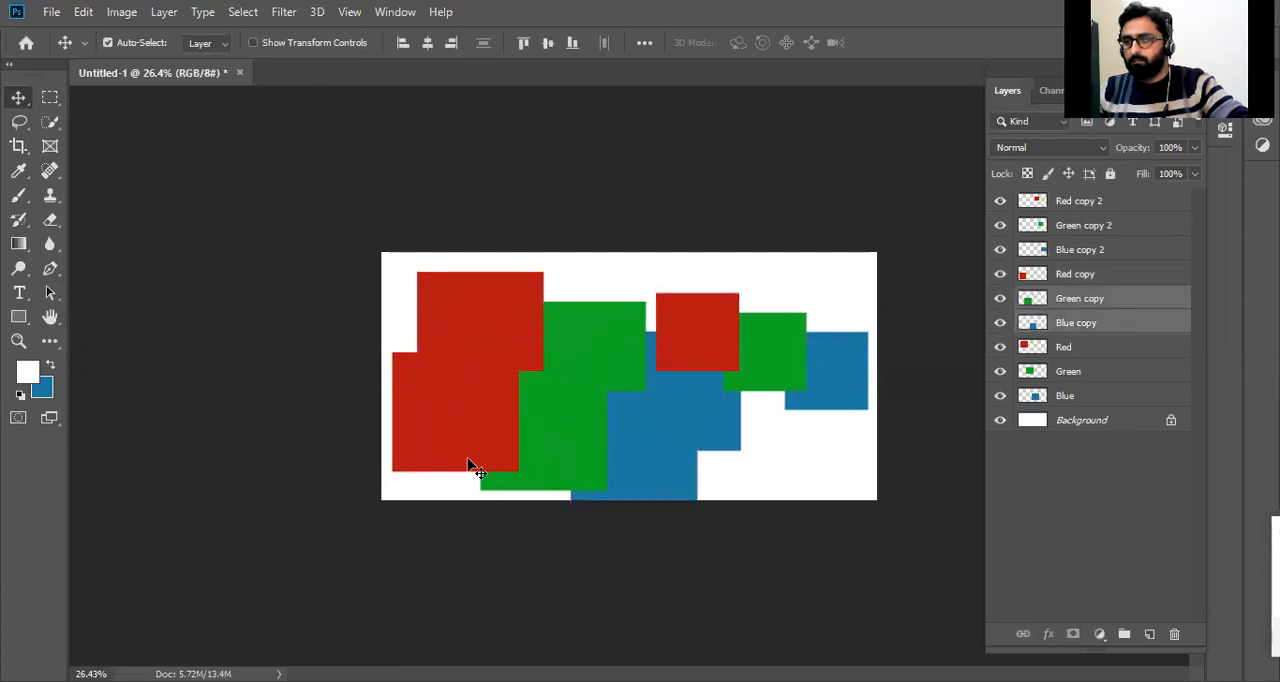
Select the Red copy, Green copy and Blue copy layers together and scale them down to about half size.
{"action": "left_click", "coordinate": [462, 452], "text": "shift"}
{"action": "key", "text": "ctrl+t"}
{"action": "left_click_drag", "start_coordinate": [384, 349], "coordinate": [492, 447]}
{"action": "key", "text": "Return"}
Extend the canvas upward with the Crop tool to about twice its height.
{"action": "key", "text": "c"}
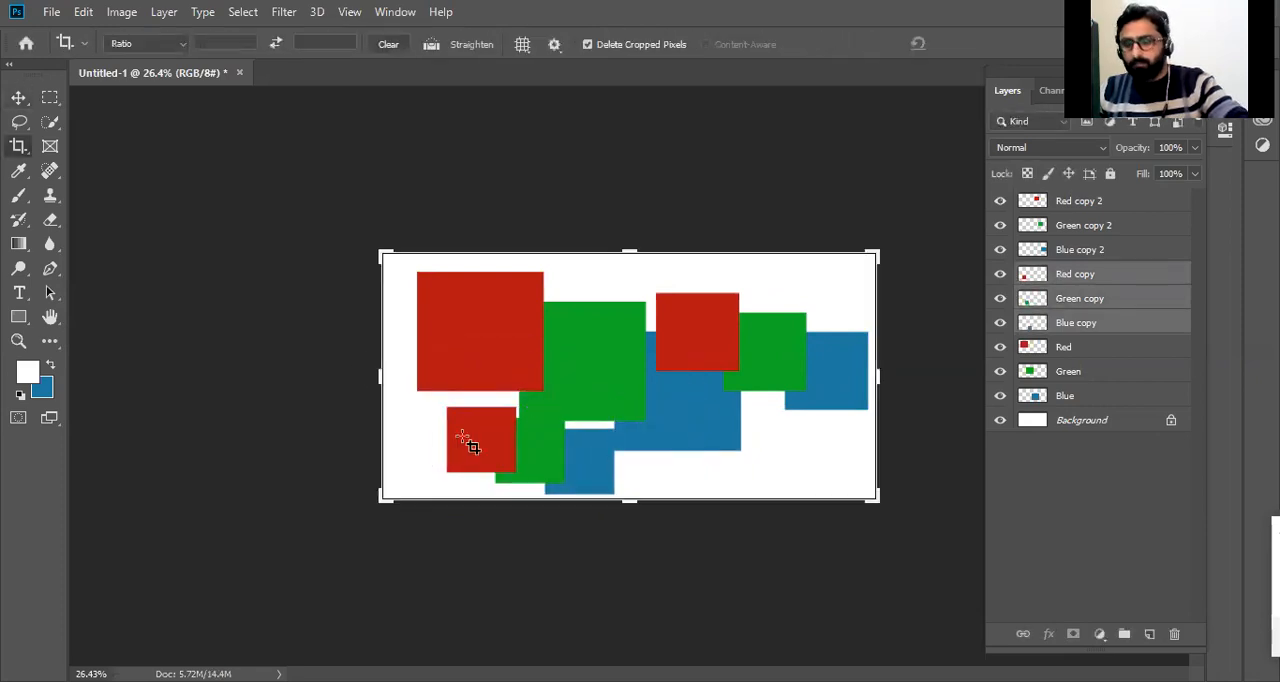
{"action": "left_click_drag", "start_coordinate": [631, 249], "coordinate": [621, 116]}
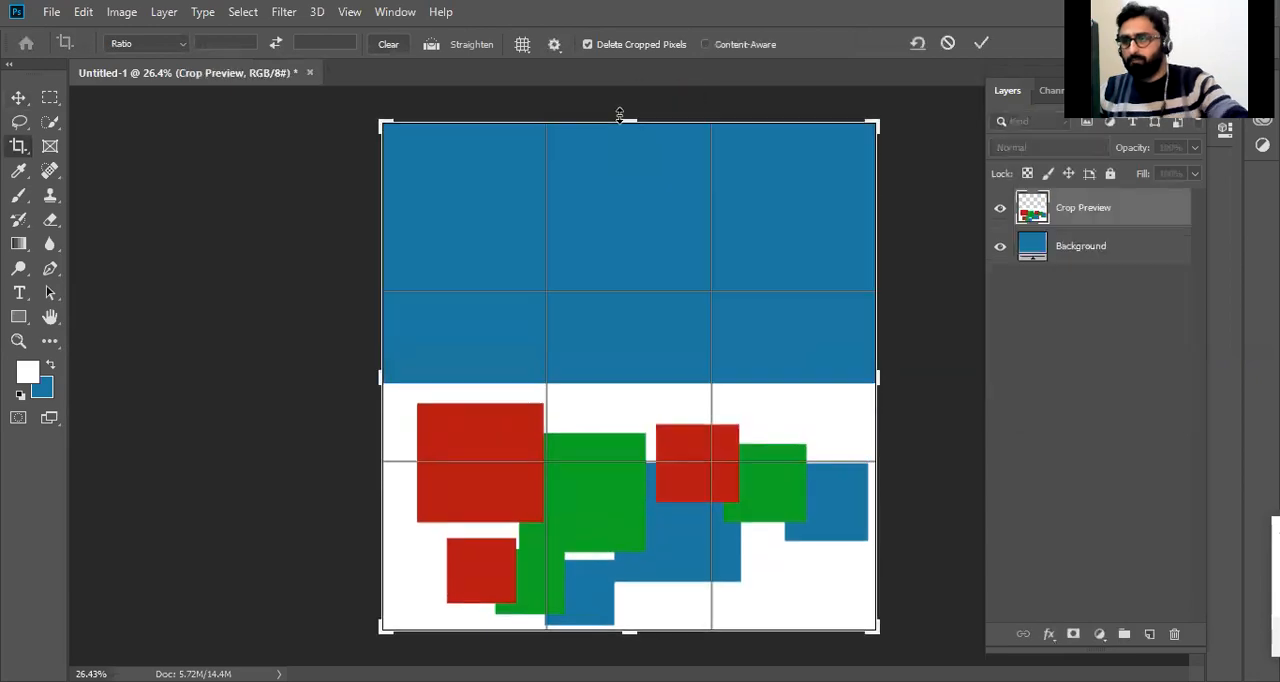
{"action": "key", "text": "Return"}
Swap the foreground and background colors and fill the whole Background layer with white.
{"action": "left_click", "coordinate": [1120, 552]}
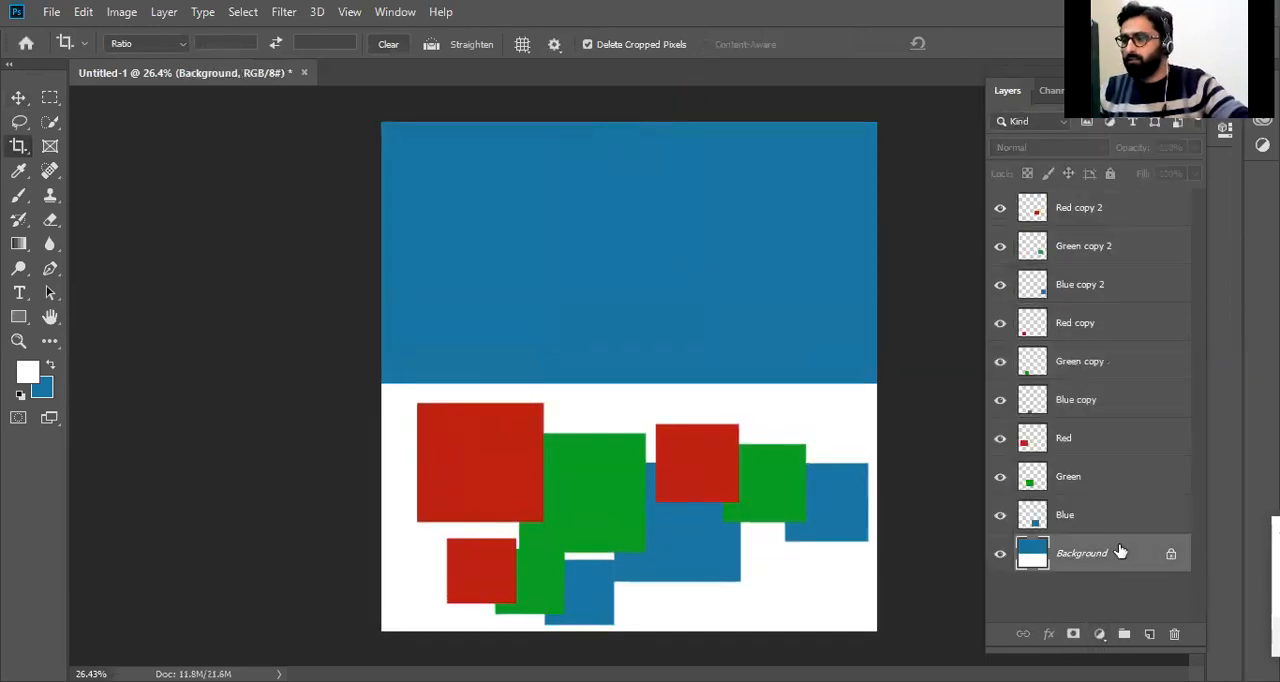
{"action": "key", "text": "x"}
{"action": "key", "text": "ctrl+BackSpace"}
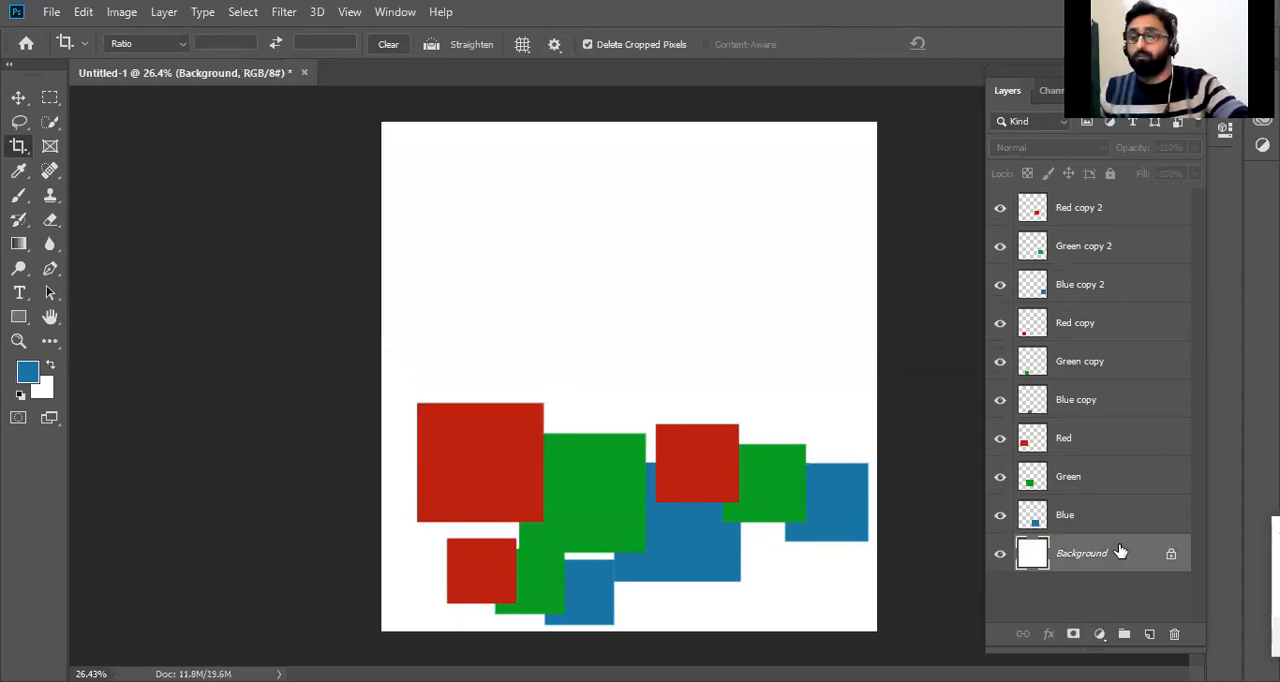
Spread the nine squares apart across the enlarged canvas with the Move tool so that none of them overlap.
{"action": "key", "text": "v"}
{"action": "left_click_drag", "start_coordinate": [680, 474], "coordinate": [701, 310]}
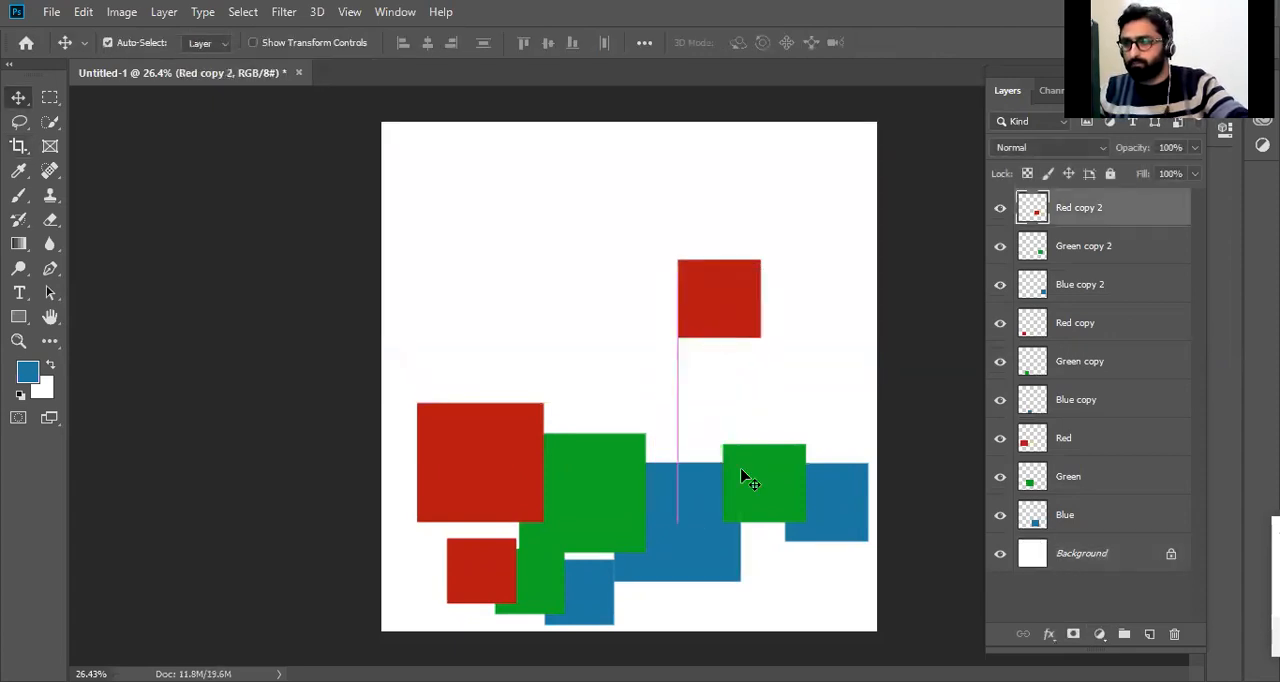
{"action": "left_click_drag", "start_coordinate": [795, 380], "coordinate": [837, 201]}
{"action": "left_click_drag", "start_coordinate": [857, 449], "coordinate": [836, 350]}
{"action": "left_click_drag", "start_coordinate": [501, 427], "coordinate": [487, 209]}
{"action": "left_click_drag", "start_coordinate": [631, 471], "coordinate": [515, 375]}
{"action": "left_click_drag", "start_coordinate": [671, 514], "coordinate": [595, 329]}
{"action": "left_click_drag", "start_coordinate": [600, 578], "coordinate": [664, 460]}
{"action": "left_click_drag", "start_coordinate": [515, 554], "coordinate": [751, 473]}
{"action": "left_click_drag", "start_coordinate": [543, 571], "coordinate": [582, 521]}
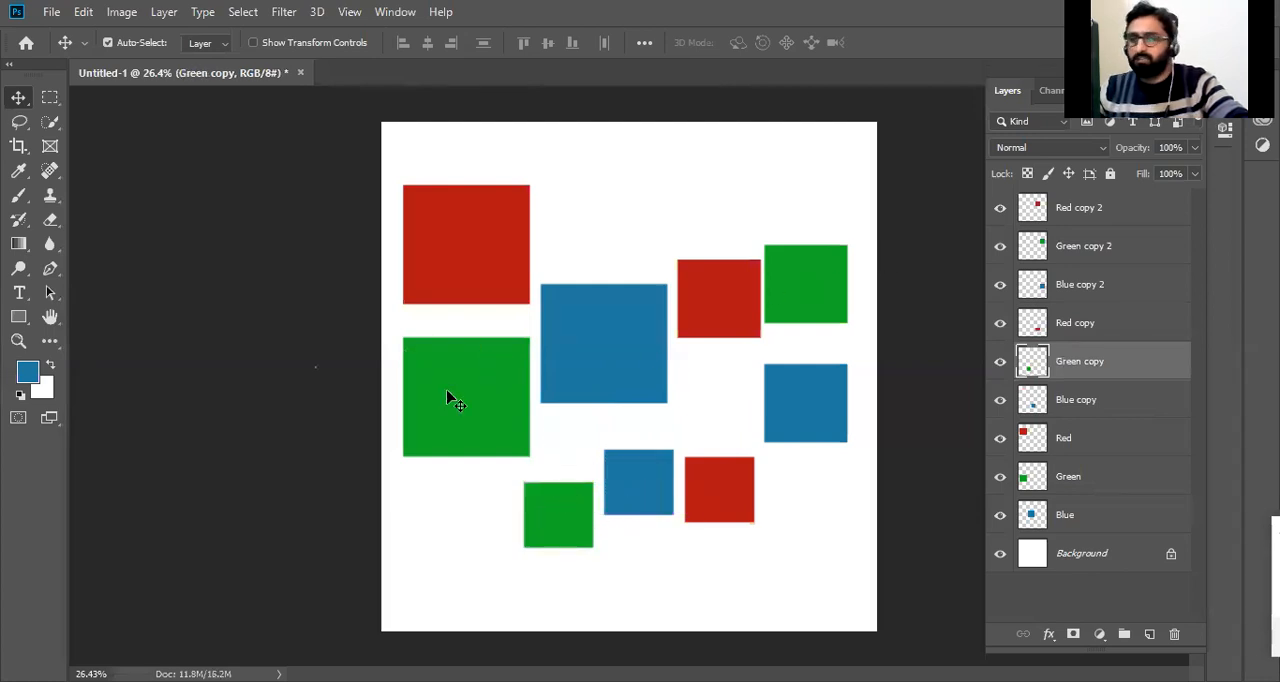
{"action": "left_click_drag", "start_coordinate": [553, 525], "coordinate": [461, 517]}
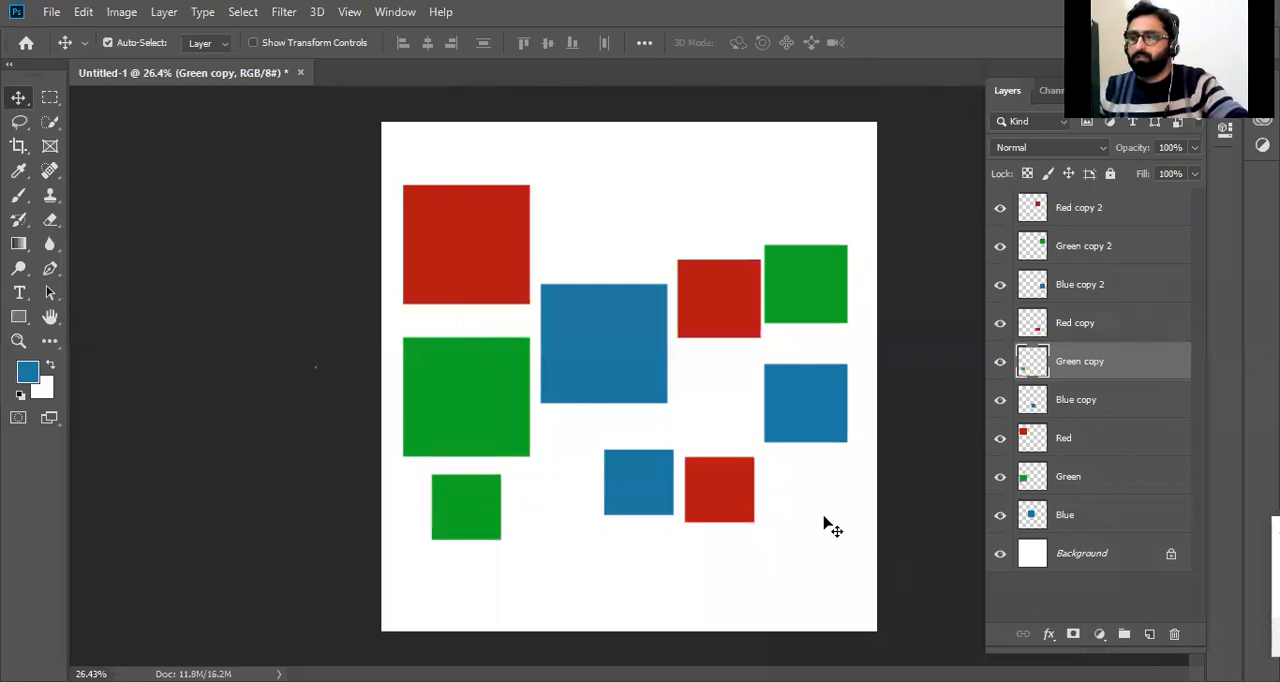
Pick each of the three green squares on the canvas to identify its layer.
{"action": "left_click", "coordinate": [438, 402]}
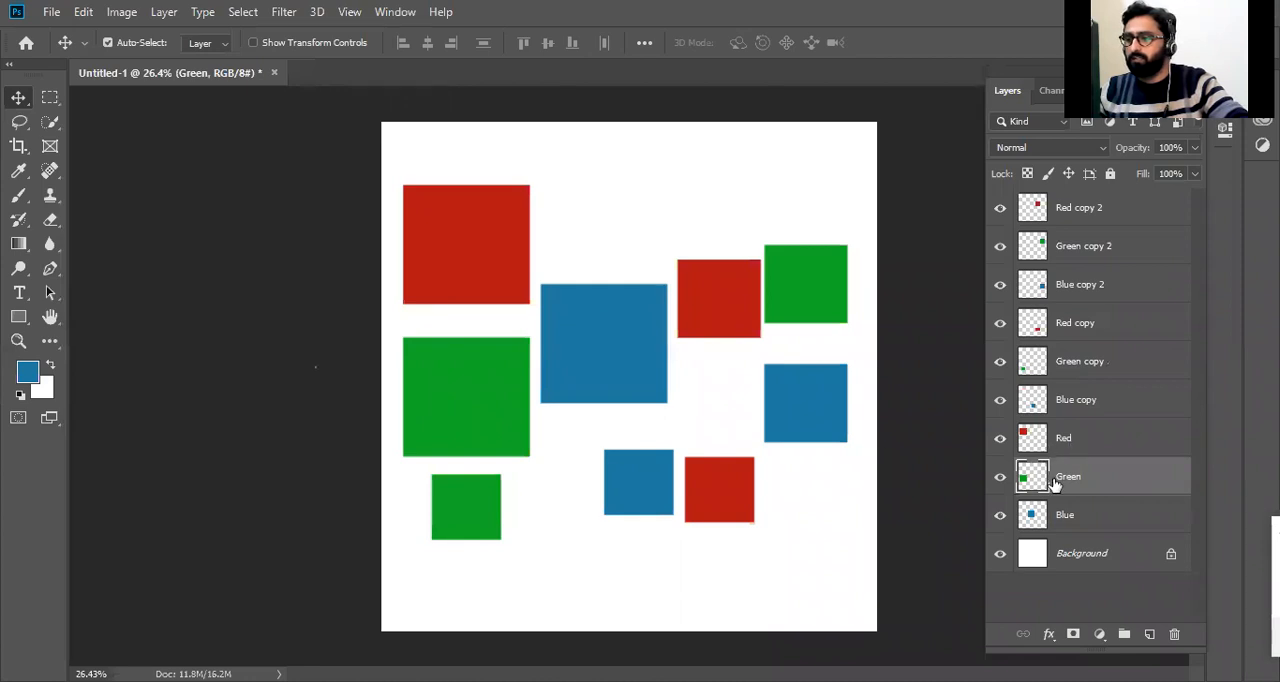
{"action": "left_click", "coordinate": [791, 276]}
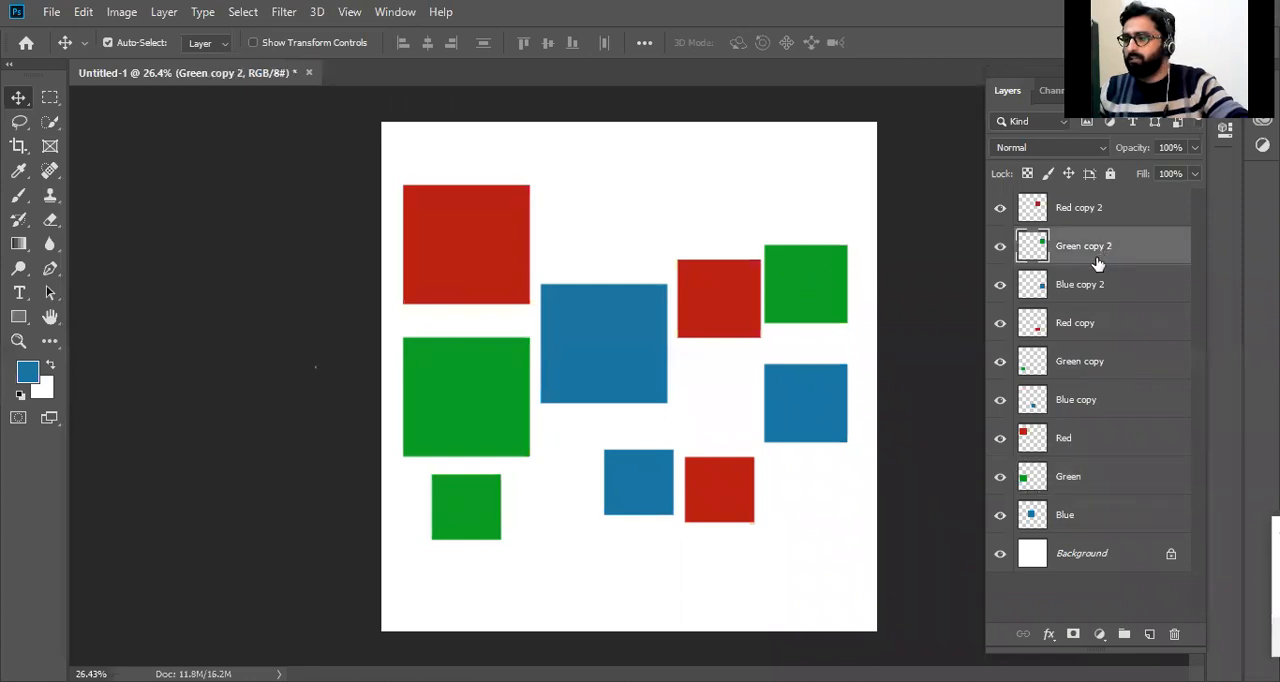
{"action": "left_click", "coordinate": [491, 516]}
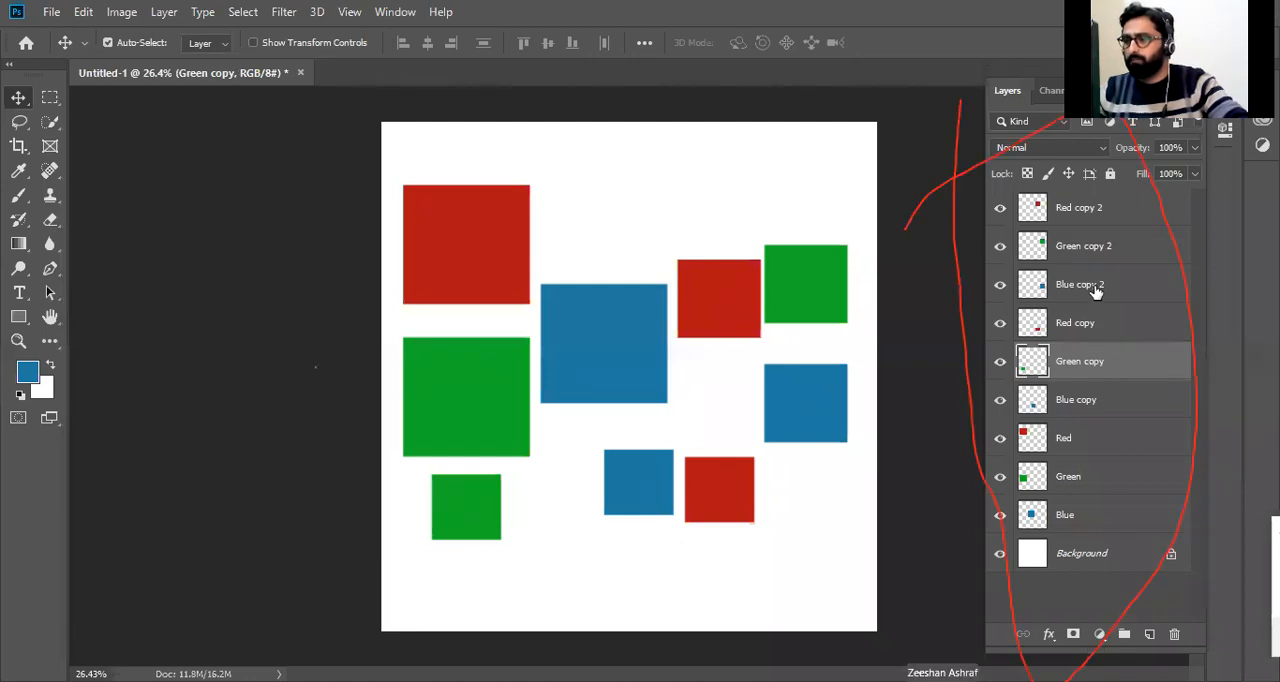
Select all three green squares on the canvas together and move them slightly to the right.
{"action": "left_click", "coordinate": [484, 400]}
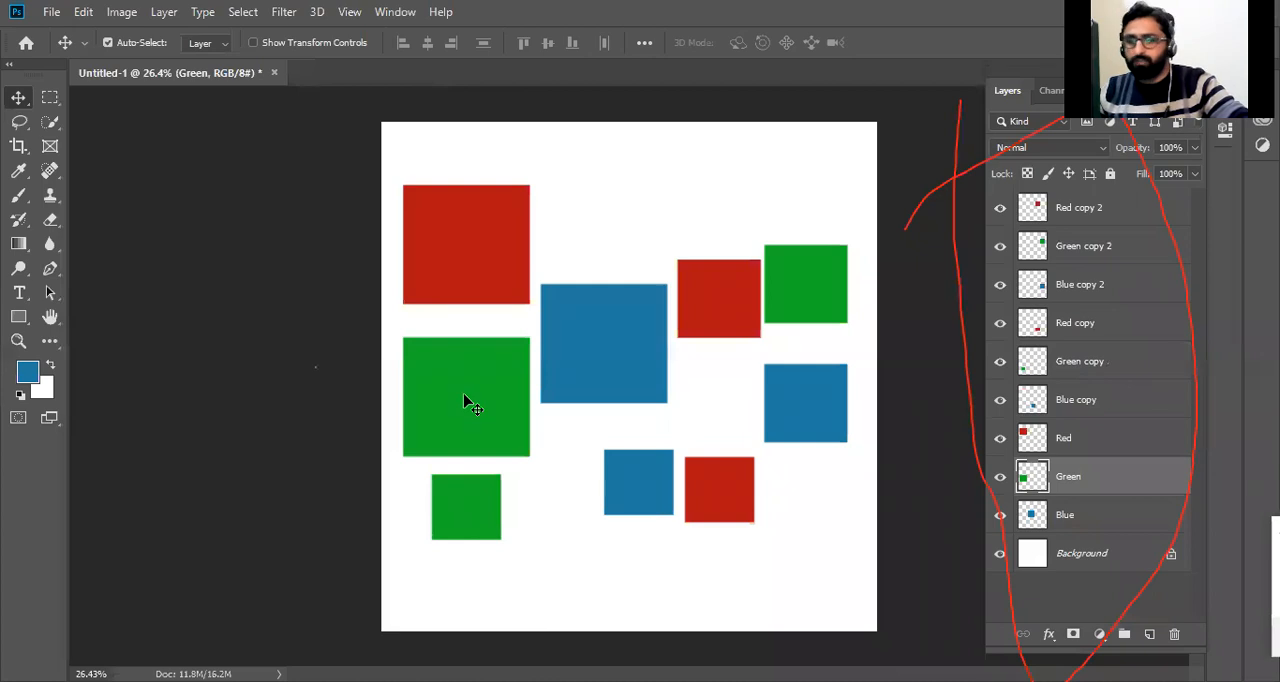
{"action": "key", "text": "ctrl"}
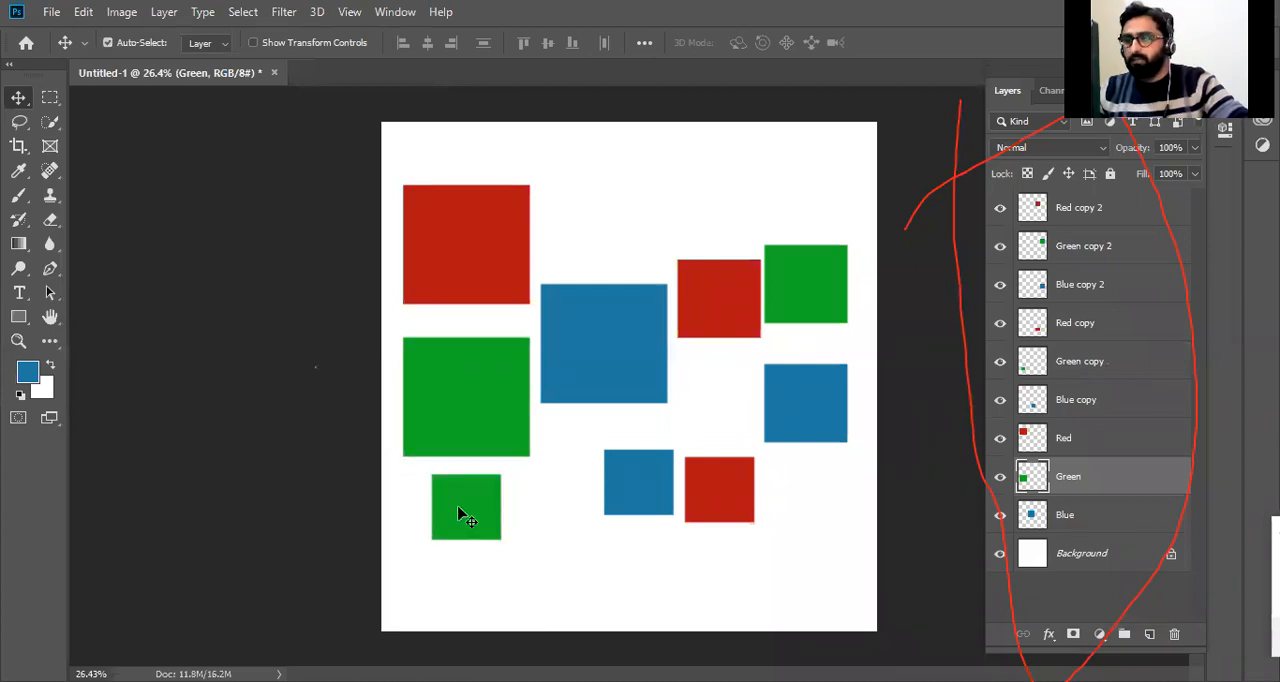
{"action": "left_click", "coordinate": [460, 515], "text": "shift"}
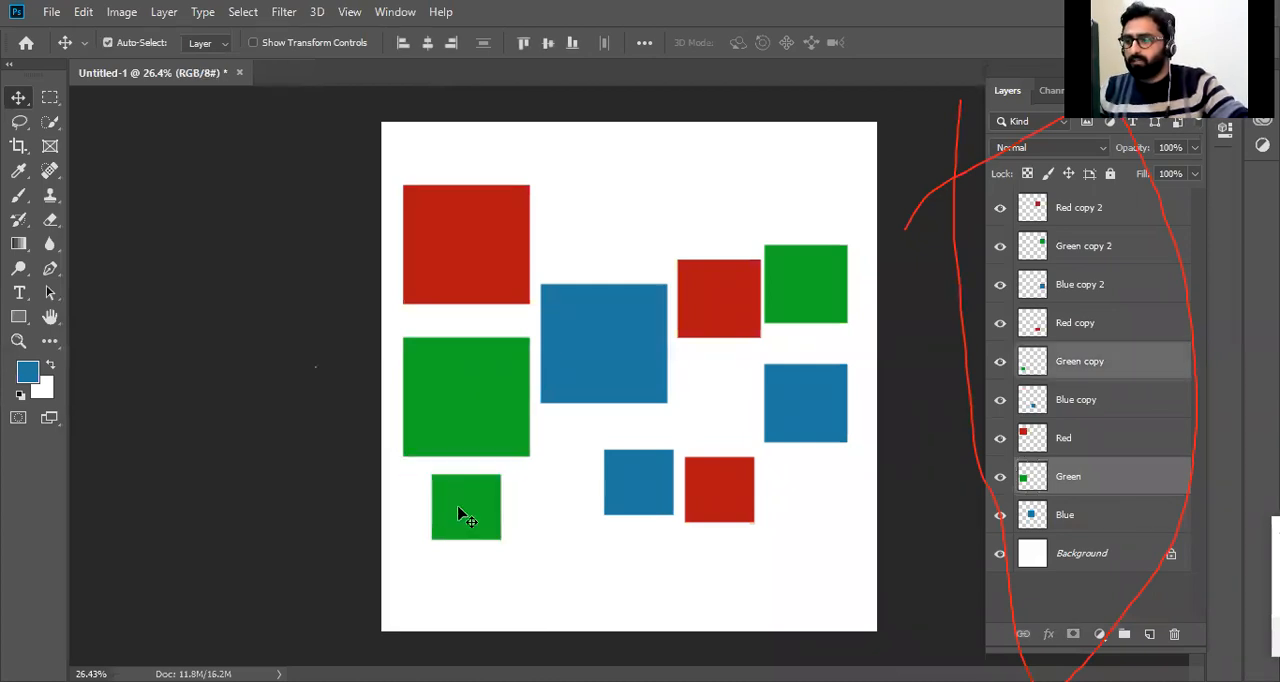
{"action": "left_click", "coordinate": [820, 285], "text": "shift"}
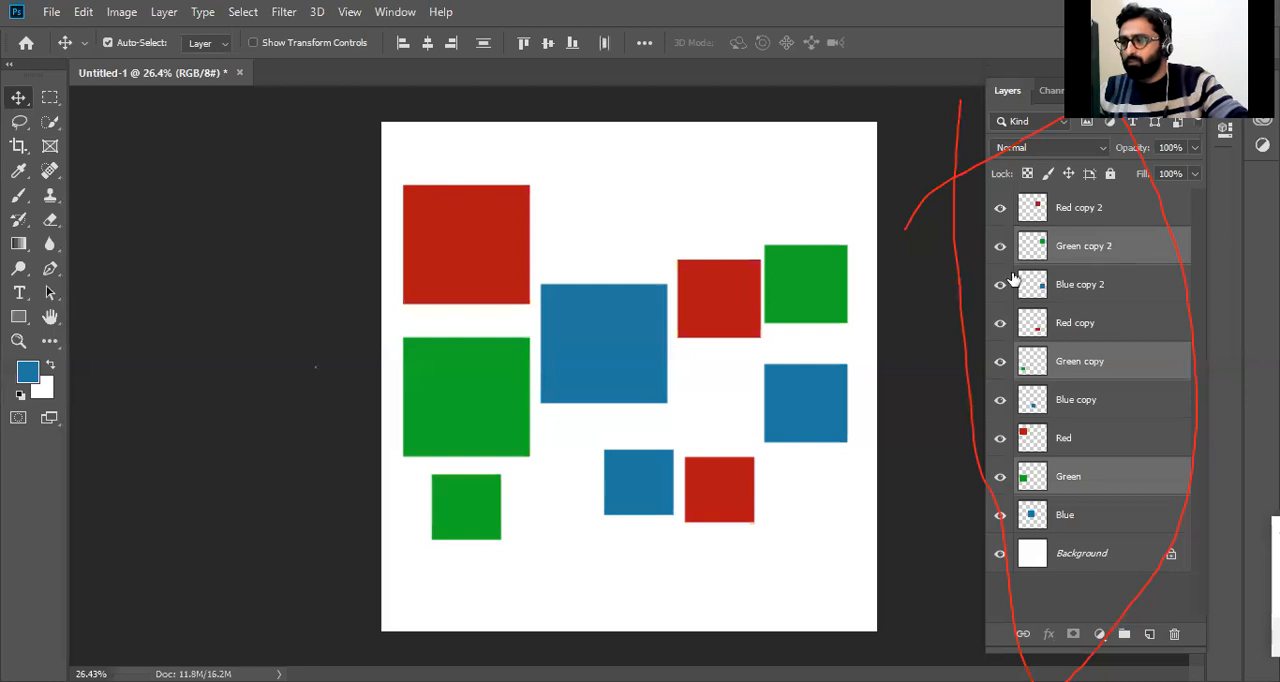
{"action": "mouse_move", "coordinate": [808, 290]}
{"action": "left_mouse_down"}
{"action": "mouse_move", "coordinate": [808, 200]}
{"action": "mouse_move", "coordinate": [798, 234]}
{"action": "mouse_move", "coordinate": [812, 232]}
{"action": "mouse_move", "coordinate": [841, 281]}
{"action": "mouse_move", "coordinate": [818, 281]}
{"action": "left_mouse_up"}
Undo the last two moves of the green squares and redo them.
{"action": "key", "text": "ctrl+z"}
{"action": "key", "text": "ctrl+z"}
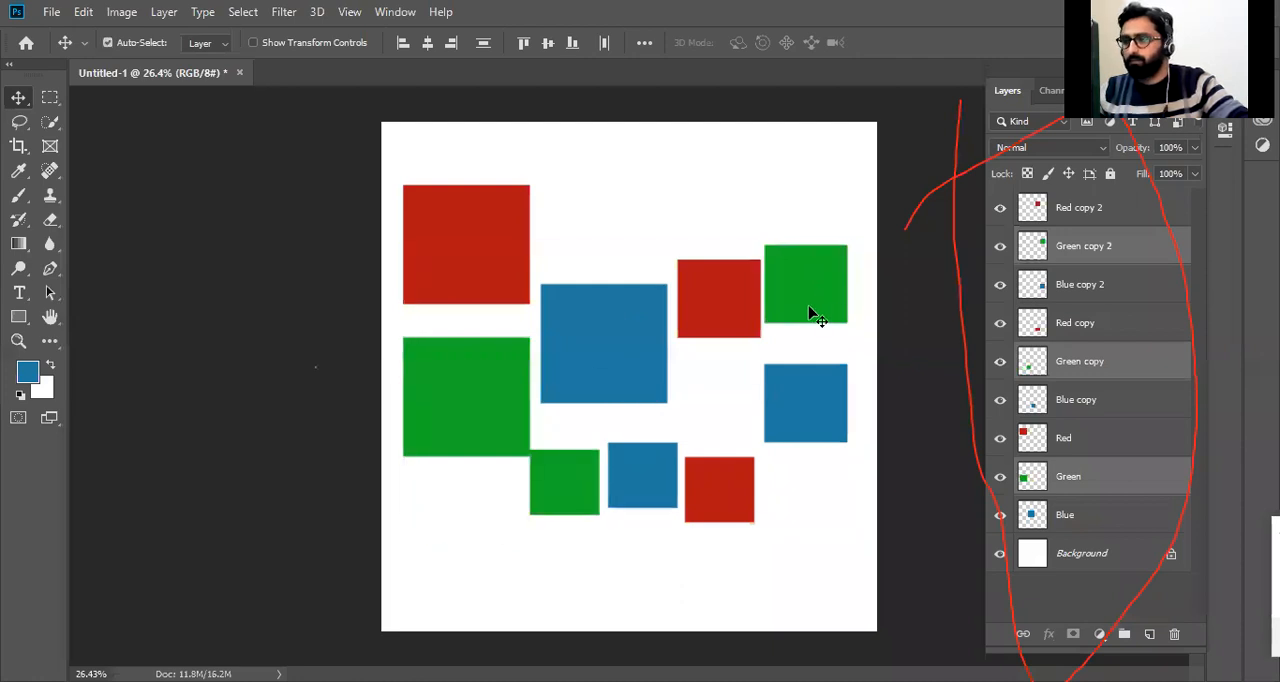
{"action": "key", "text": "ctrl+shift+z"}
{"action": "key", "text": "ctrl+shift+z"}
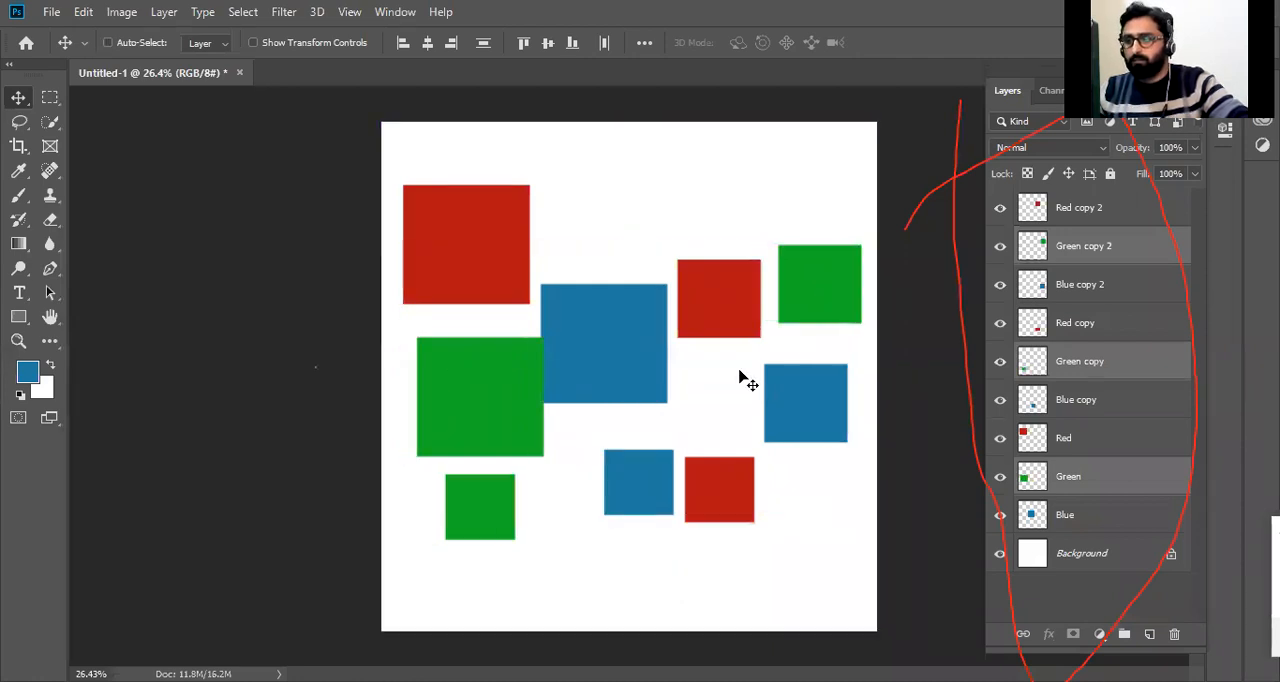
Move the large blue square up beside the large red one, and shift all three blue squares together up and left.
{"action": "left_click", "coordinate": [620, 346]}
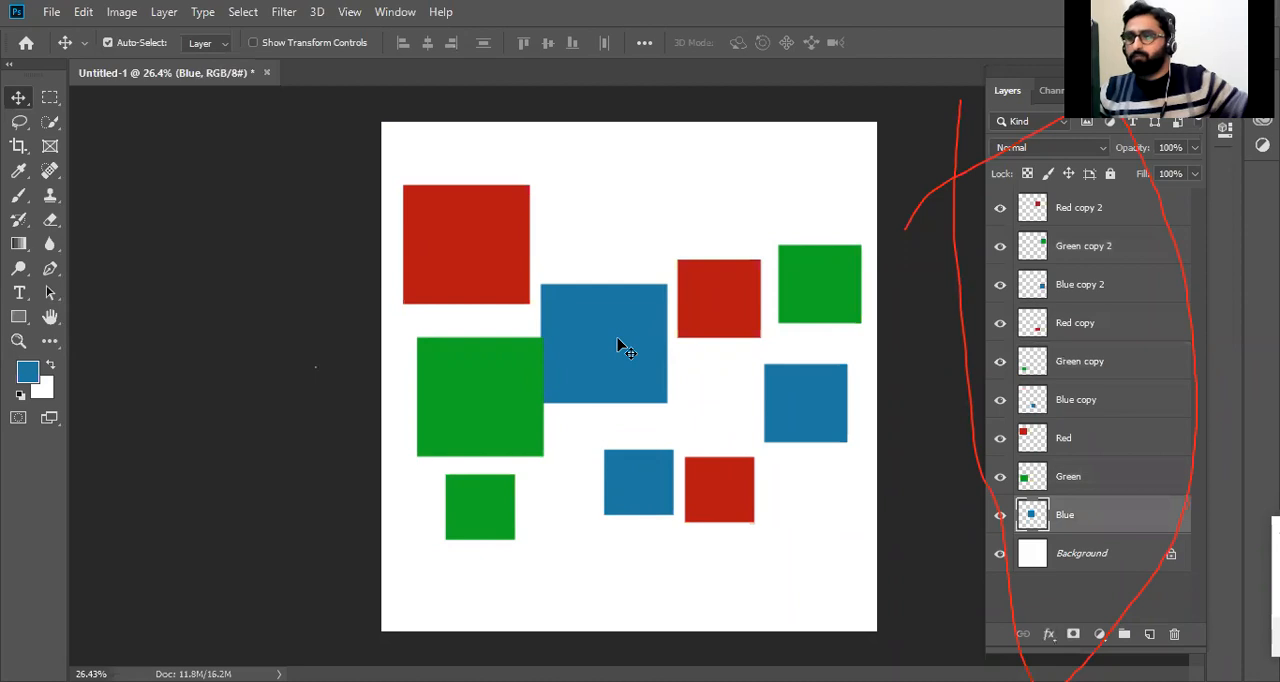
{"action": "left_click_drag", "start_coordinate": [614, 333], "coordinate": [617, 222]}
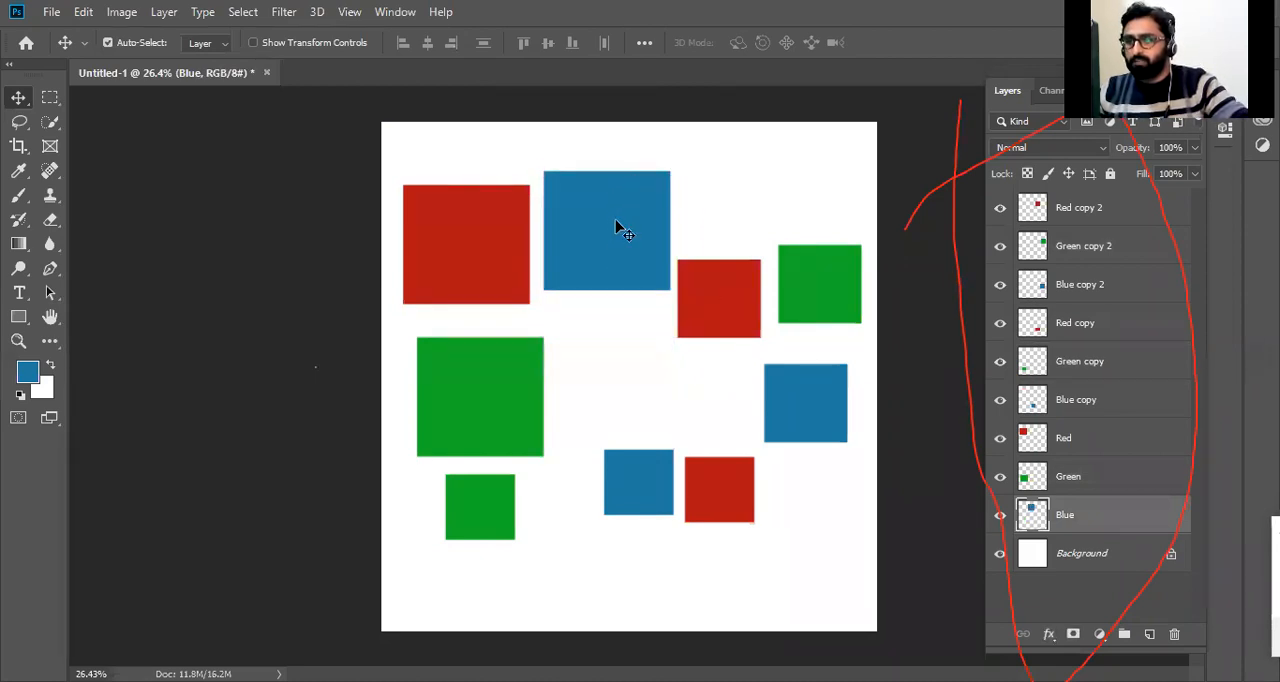
{"action": "left_click", "coordinate": [823, 411], "text": "shift"}
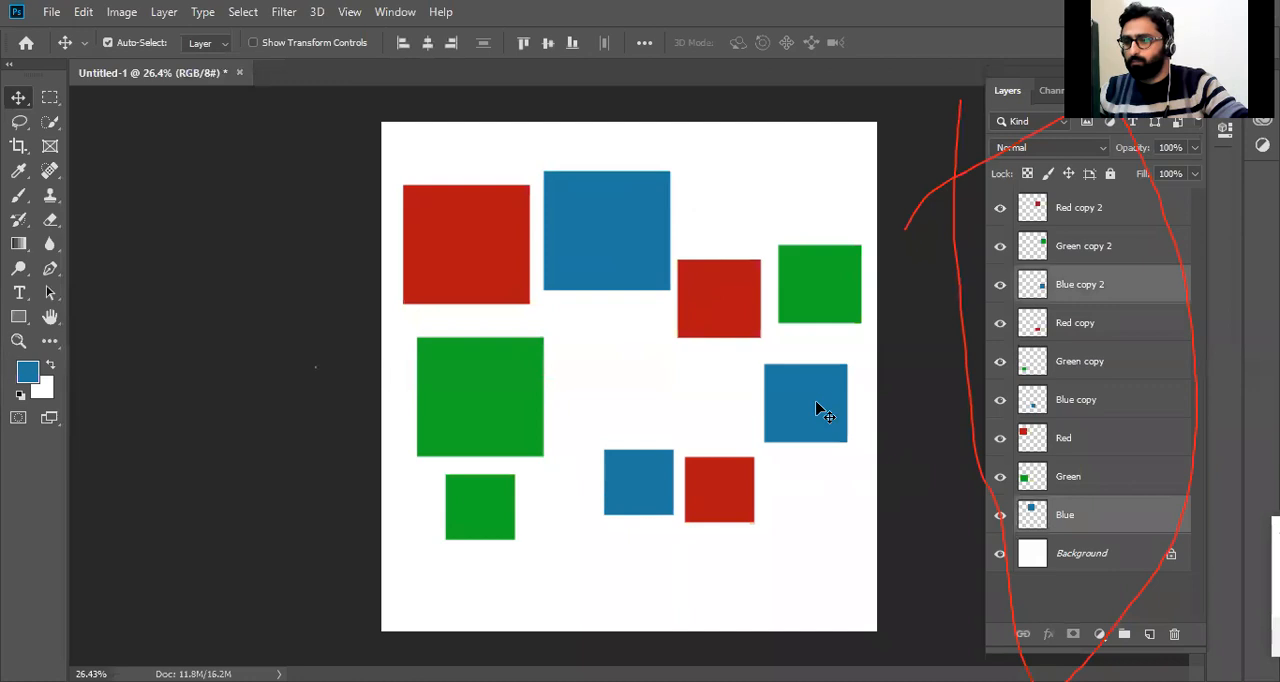
{"action": "left_click", "coordinate": [648, 490], "text": "shift"}
{"action": "left_click_drag", "start_coordinate": [651, 467], "coordinate": [616, 446]}
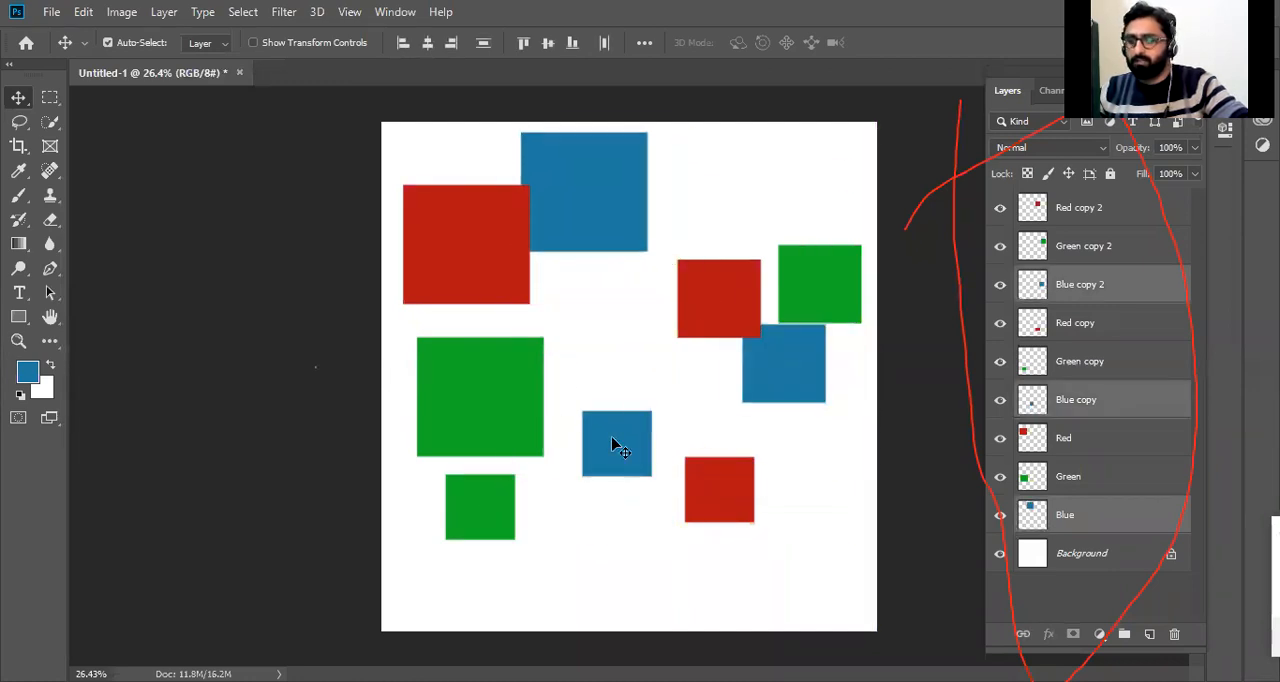
Move the Red copy 2 square left, and shift the Red, Red copy and Red copy 2 layers together slightly up and right.
{"action": "left_click", "coordinate": [503, 286], "text": "ctrl"}
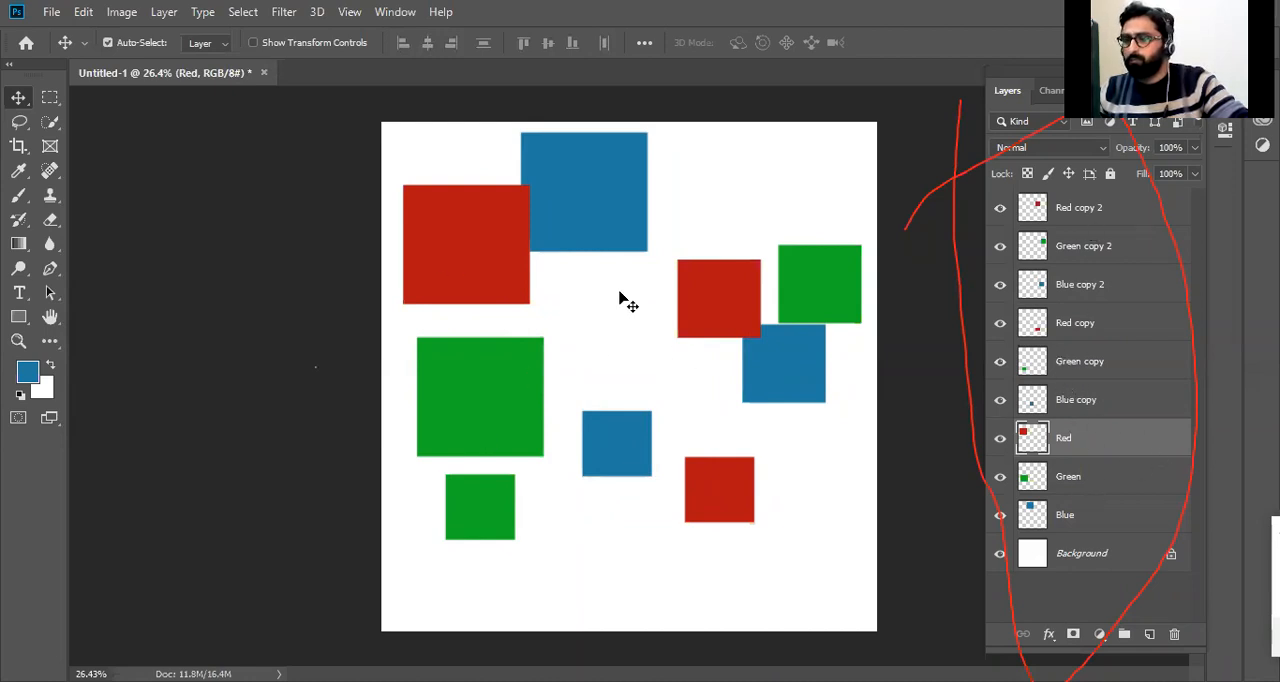
{"action": "left_click_drag", "start_coordinate": [737, 297], "coordinate": [675, 303]}
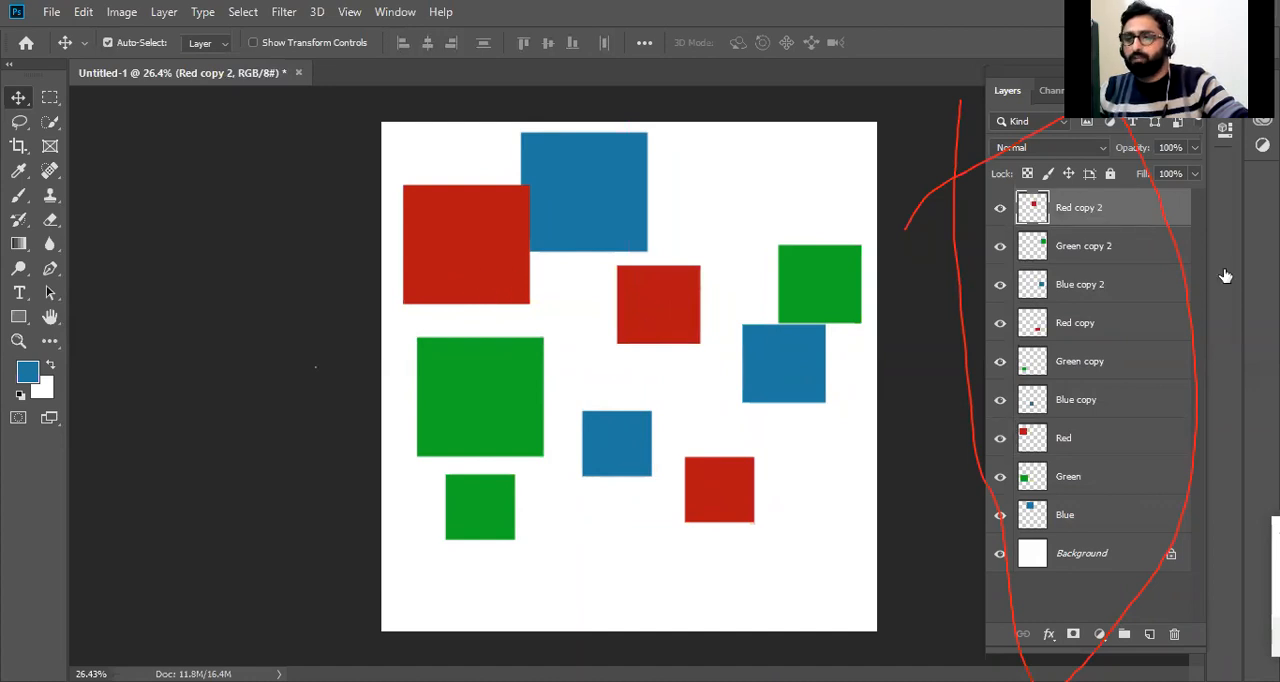
{"action": "left_click", "coordinate": [1087, 440]}
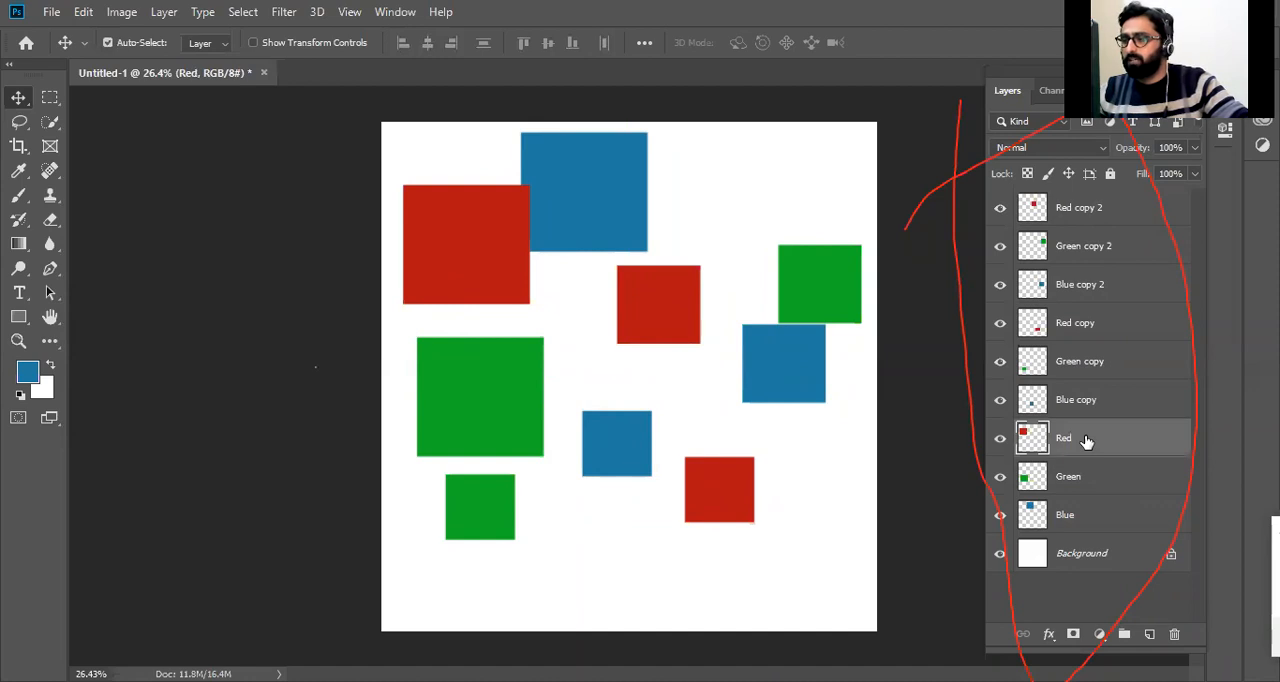
{"action": "left_click", "coordinate": [1098, 324], "text": "ctrl"}
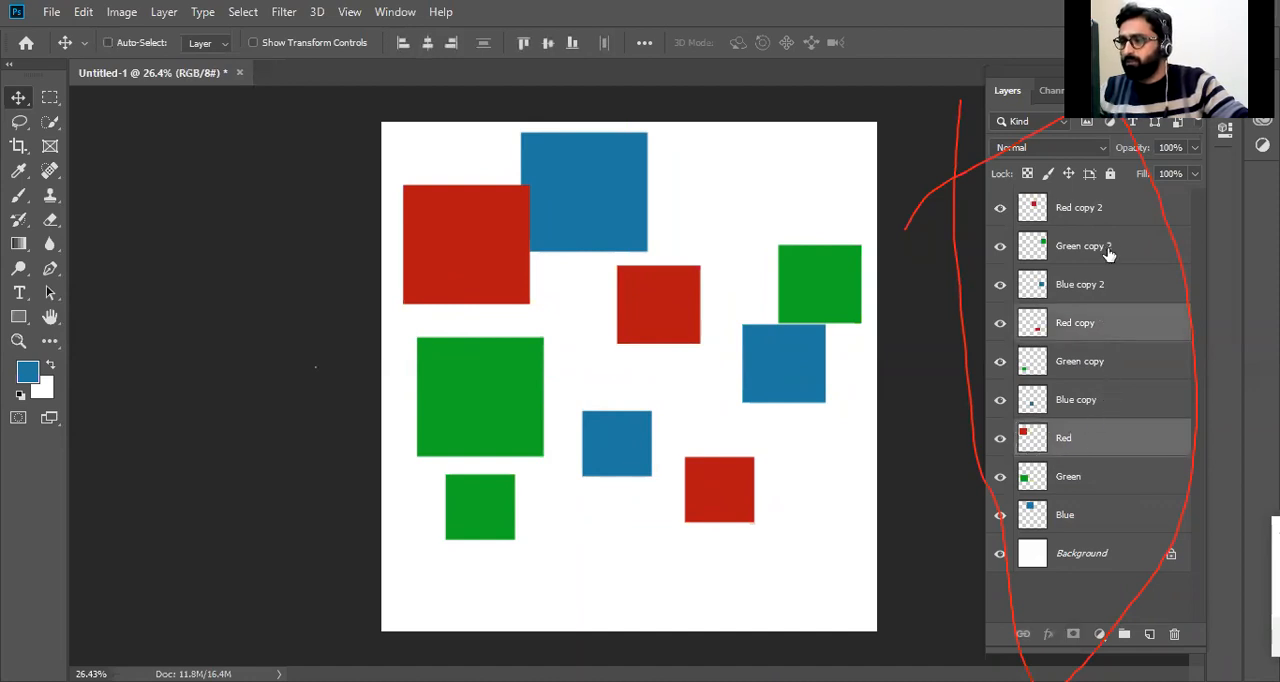
{"action": "left_click", "coordinate": [1110, 210], "text": "ctrl"}
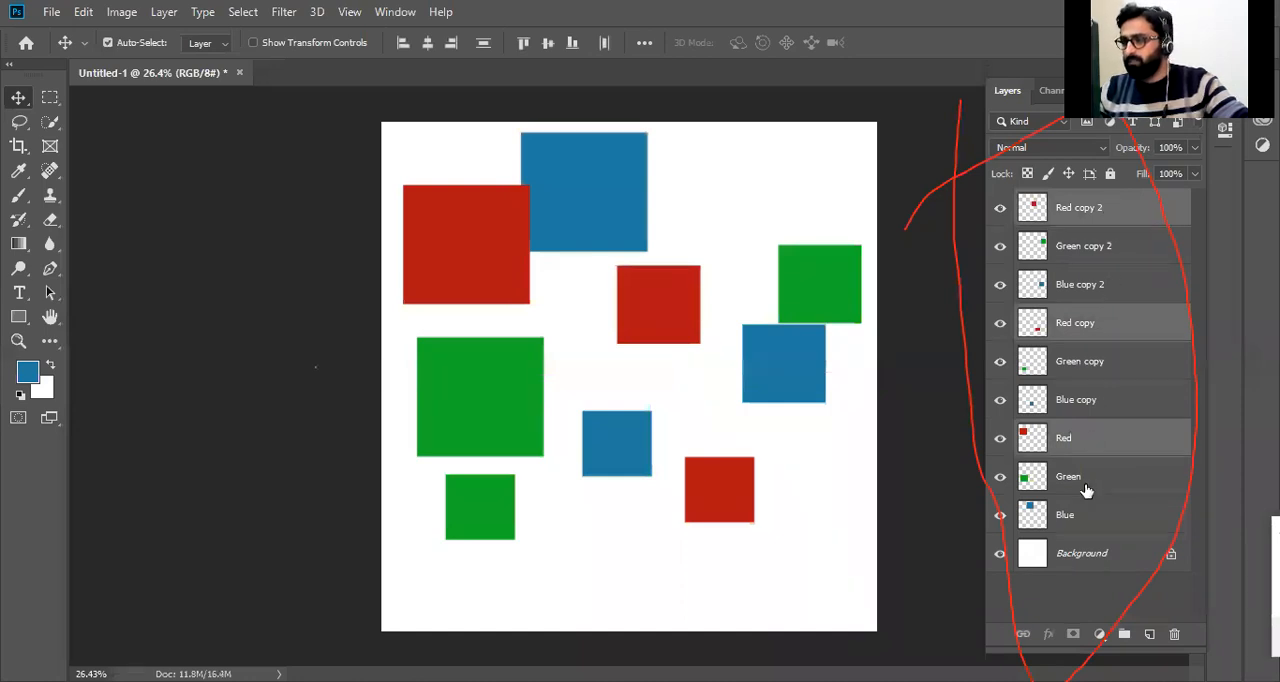
{"action": "mouse_move", "coordinate": [694, 303]}
{"action": "left_mouse_down"}
{"action": "mouse_move", "coordinate": [707, 333]}
{"action": "mouse_move", "coordinate": [700, 284]}
{"action": "left_mouse_up"}
{"action": "key", "text": "ctrl"}
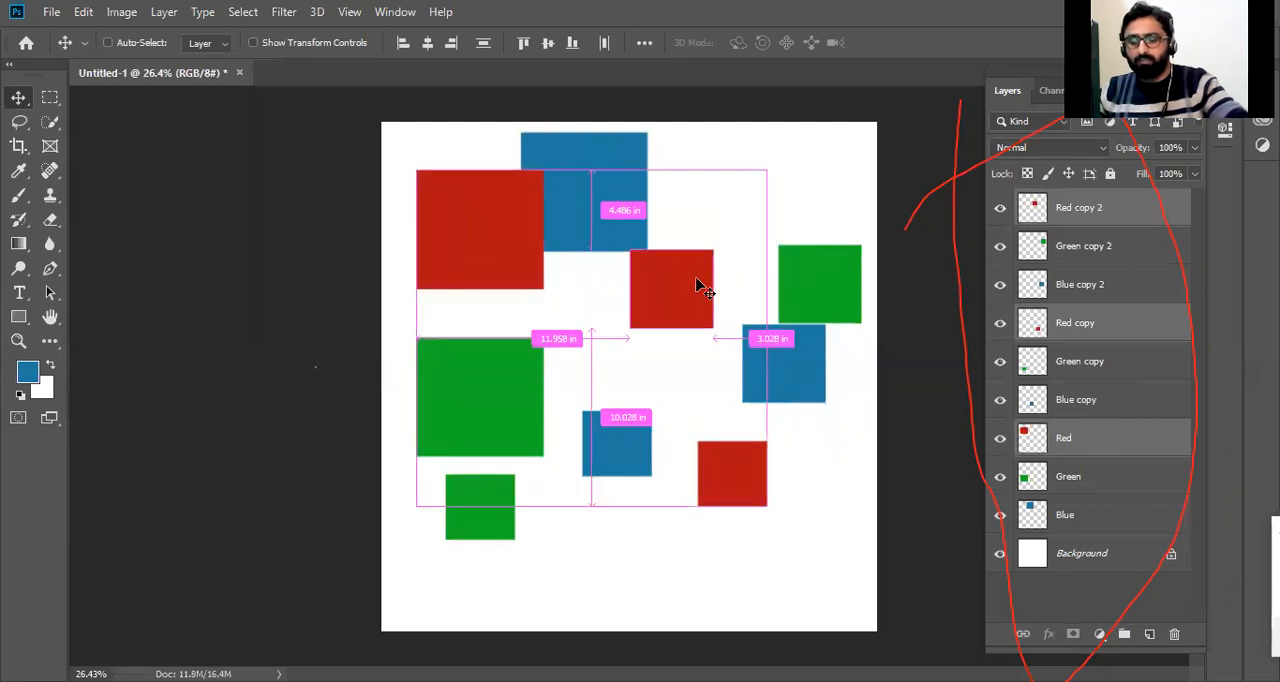
{"action": "key", "text": "ctrl+t"}
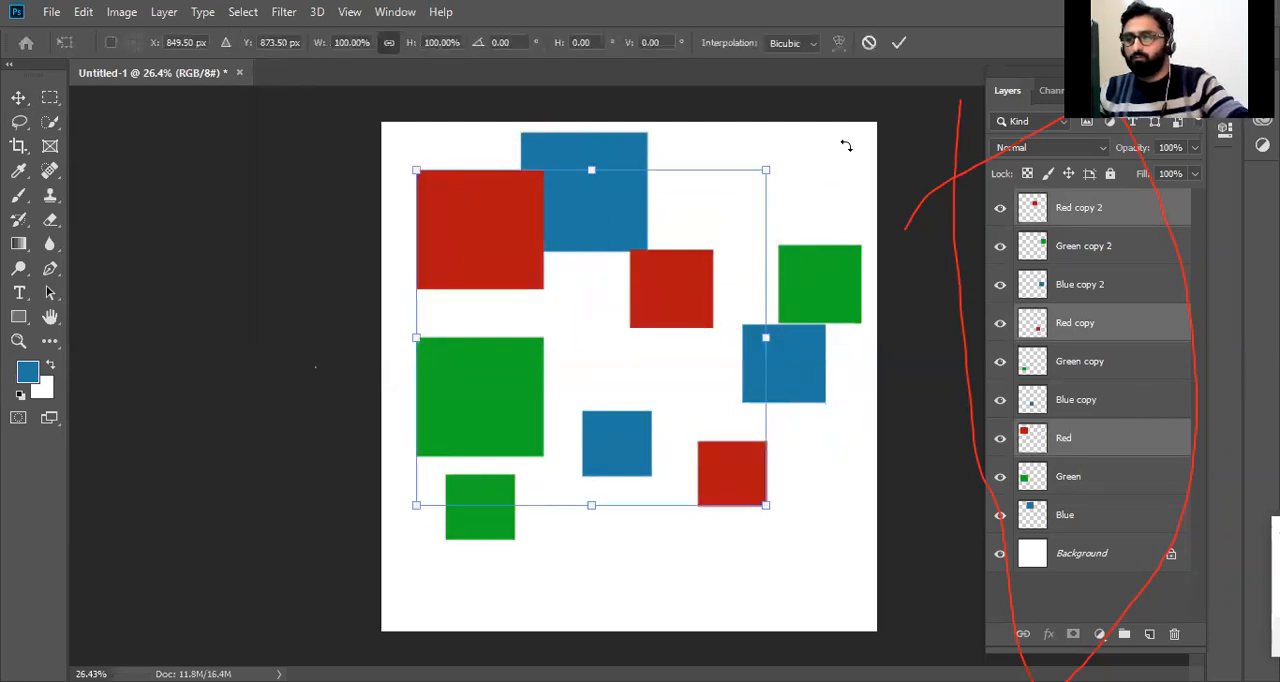
{"action": "left_click_drag", "start_coordinate": [768, 170], "coordinate": [806, 269]}
{"action": "key", "text": "Escape"}
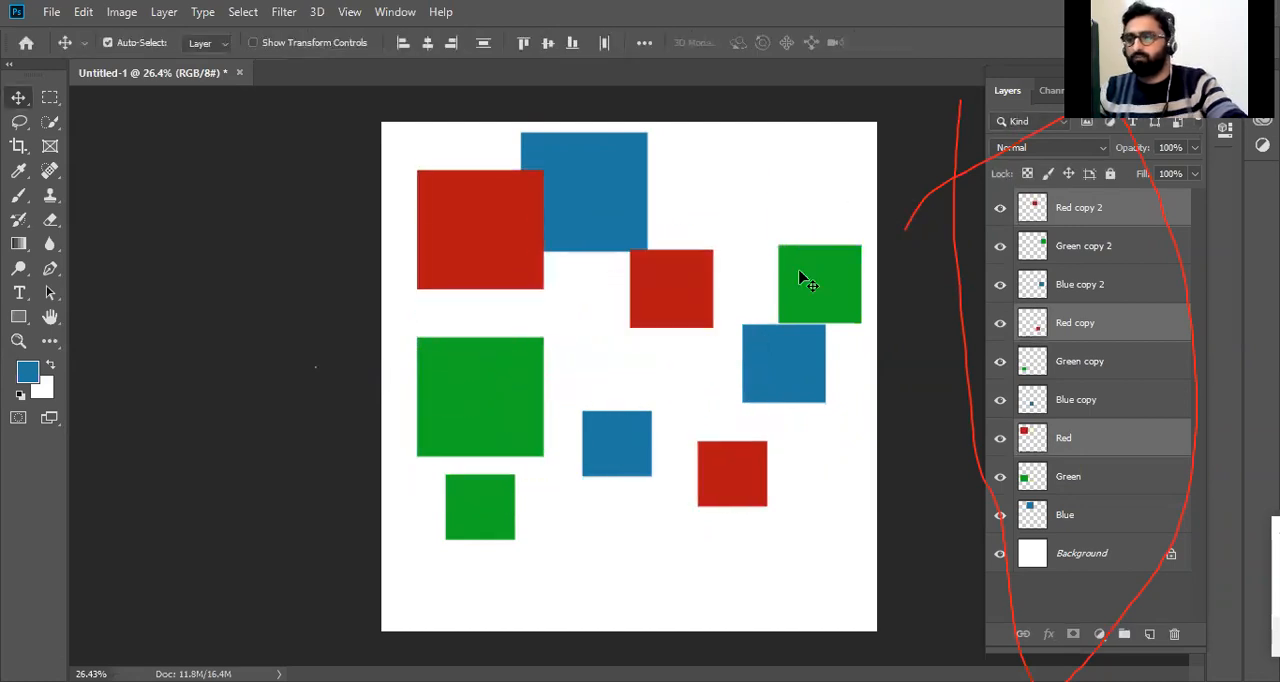
Move the three red squares together down and left, and select only the Red copy 2 layer.
{"action": "left_click_drag", "start_coordinate": [486, 246], "coordinate": [466, 283]}
{"action": "left_click", "coordinate": [1100, 208]}
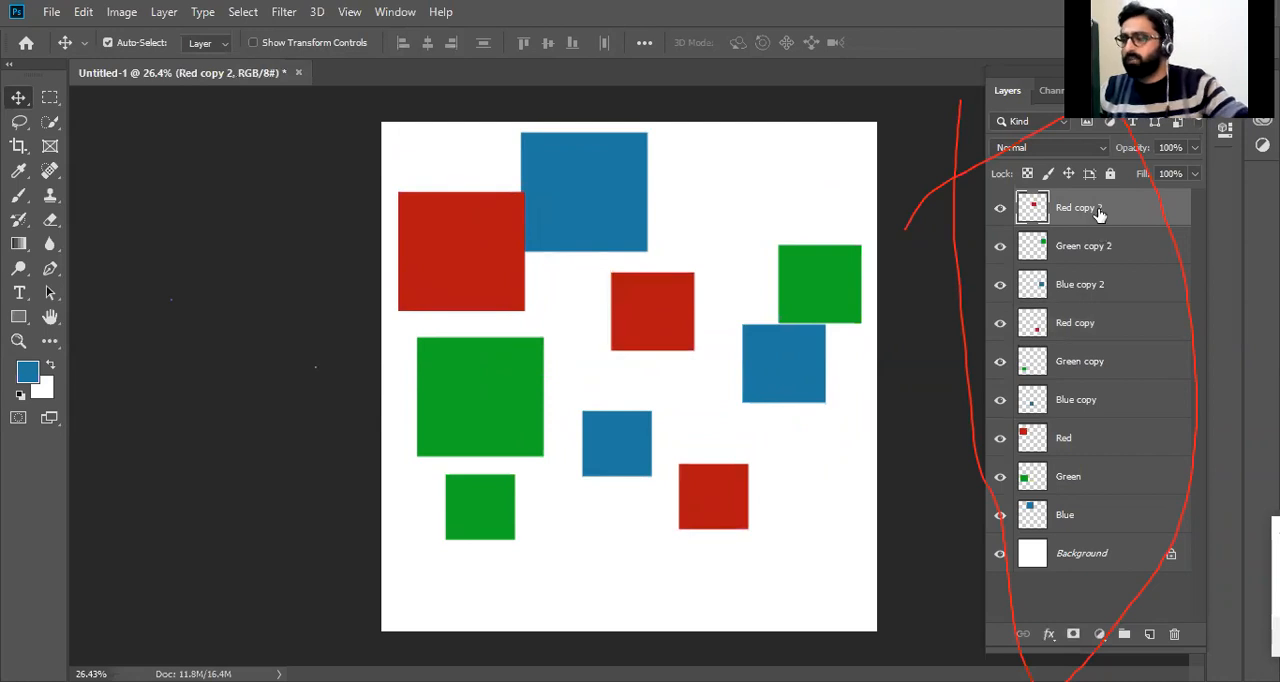
Add the other square layers to the selected Red copy 2 layer one by one, down to Blue.
{"action": "left_click", "coordinate": [1085, 251], "text": "ctrl"}
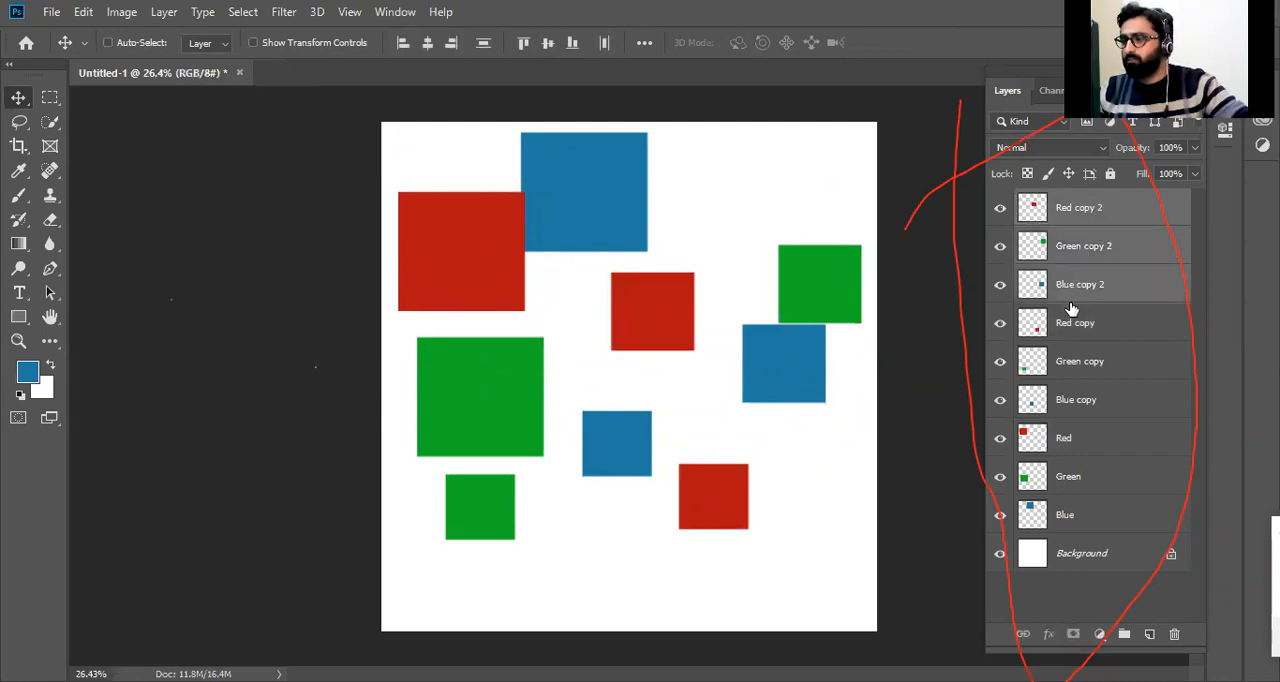
{"action": "left_click", "coordinate": [1074, 338], "text": "ctrl"}
{"action": "left_click", "coordinate": [1088, 395], "text": "ctrl"}
{"action": "left_click", "coordinate": [1075, 444], "text": "ctrl"}
{"action": "left_click", "coordinate": [1064, 489], "text": "ctrl"}
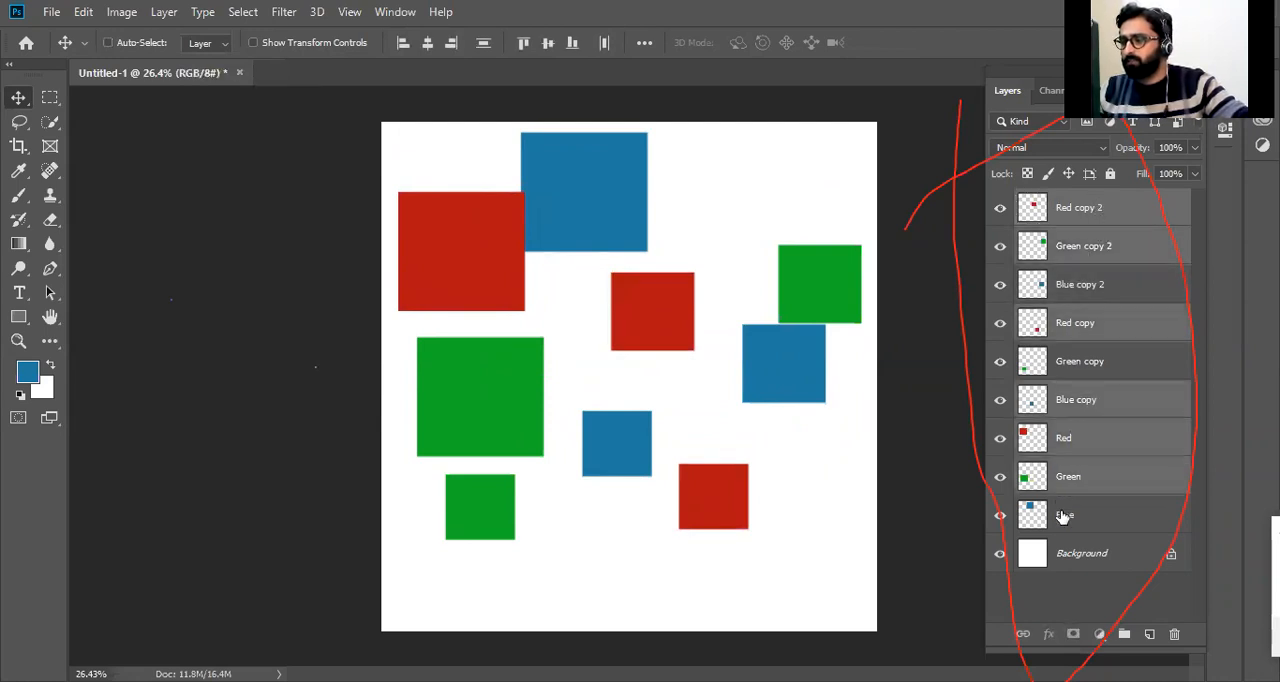
{"action": "left_click", "coordinate": [1063, 517], "text": "ctrl"}
{"action": "left_click_drag", "start_coordinate": [507, 265], "coordinate": [458, 244]}
Select the whole range of layers from Red copy 2 to Blue, and move all the squares together slightly down and right.
{"action": "left_click", "coordinate": [1100, 222]}
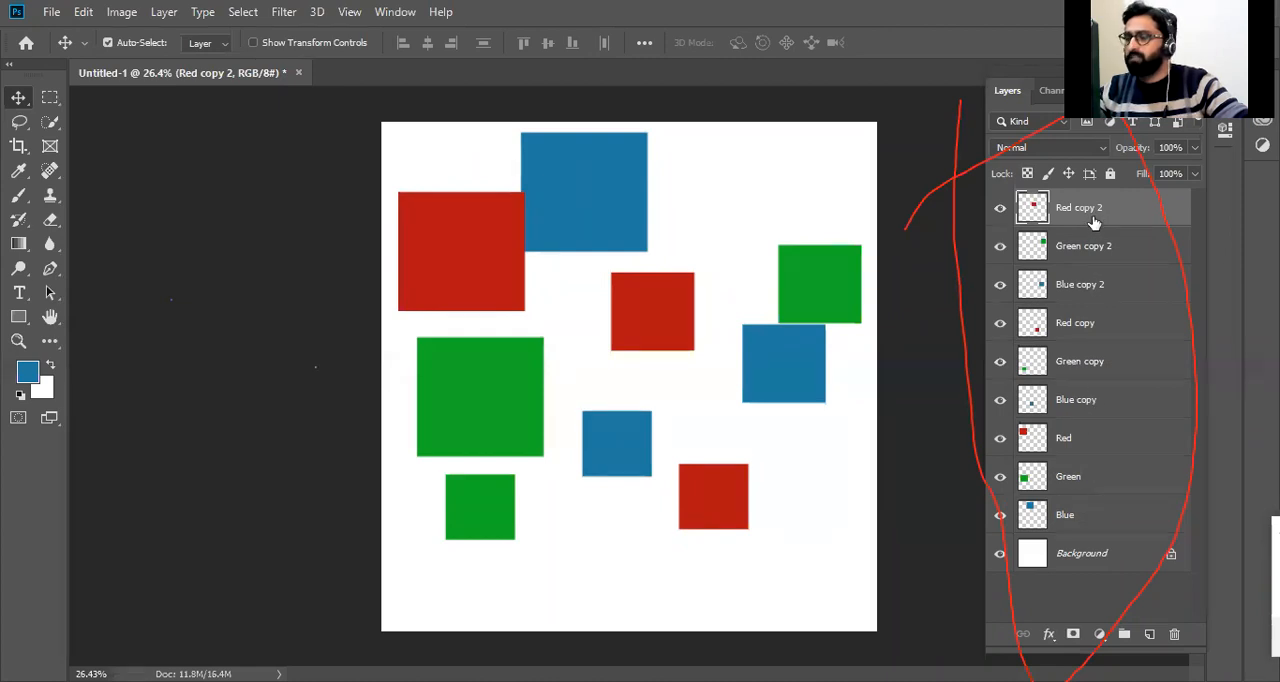
{"action": "left_click", "coordinate": [1073, 519], "text": "shift"}
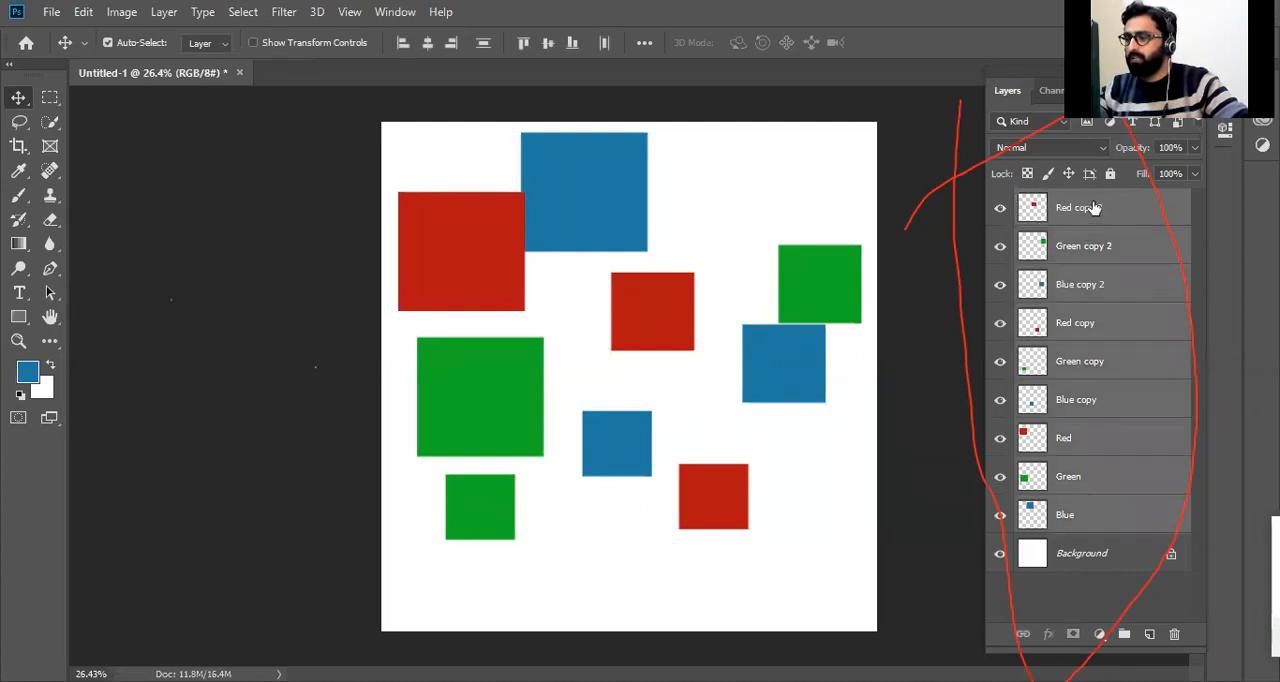
{"action": "left_click_drag", "start_coordinate": [566, 200], "coordinate": [609, 194]}
Free Transform all the selected squares together, scaling them to about 63% and rotating them about -8.5 degrees.
{"action": "key", "text": "ctrl+t"}
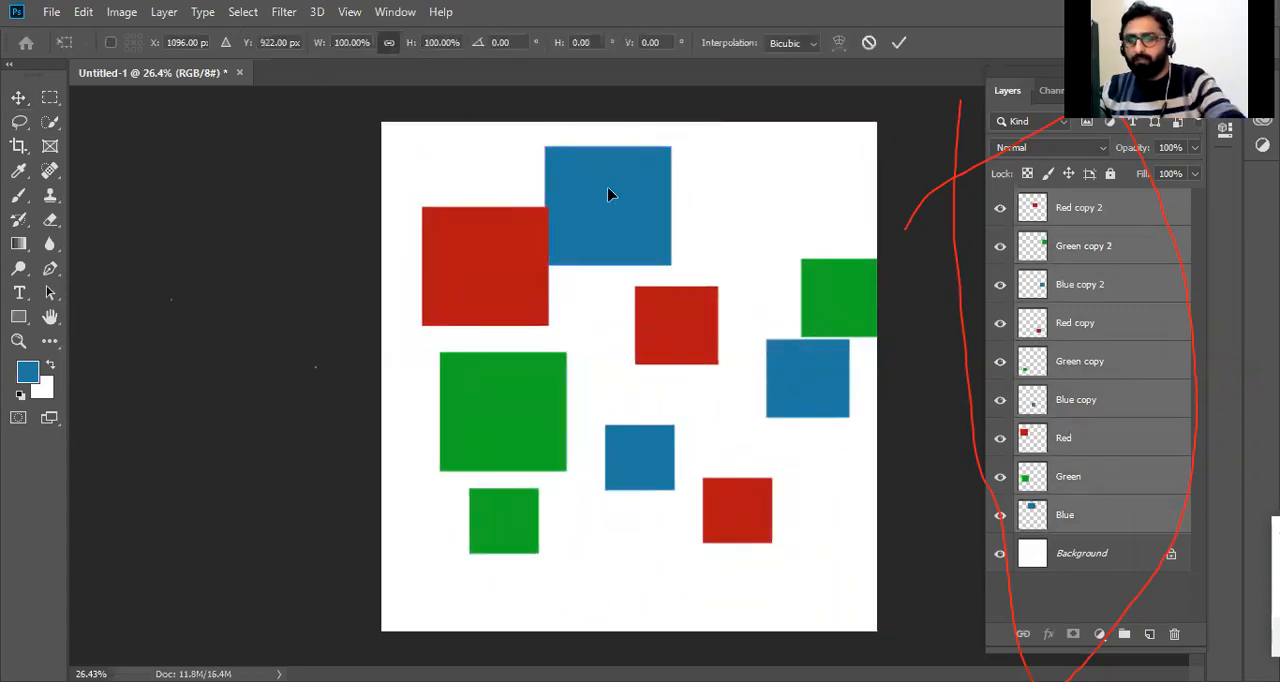
{"action": "left_click_drag", "start_coordinate": [402, 134], "coordinate": [545, 220]}
{"action": "left_click_drag", "start_coordinate": [540, 297], "coordinate": [565, 262]}
{"action": "left_click_drag", "start_coordinate": [390, 182], "coordinate": [515, 245]}
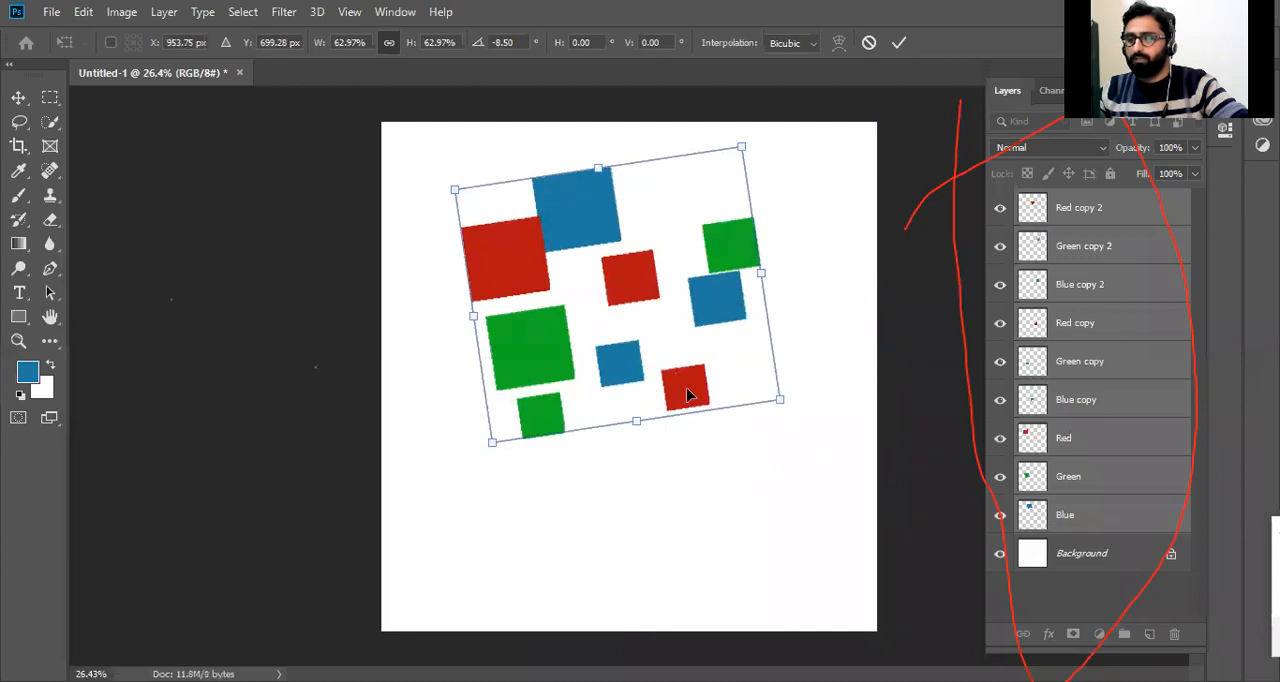
{"action": "key", "text": "Return"}
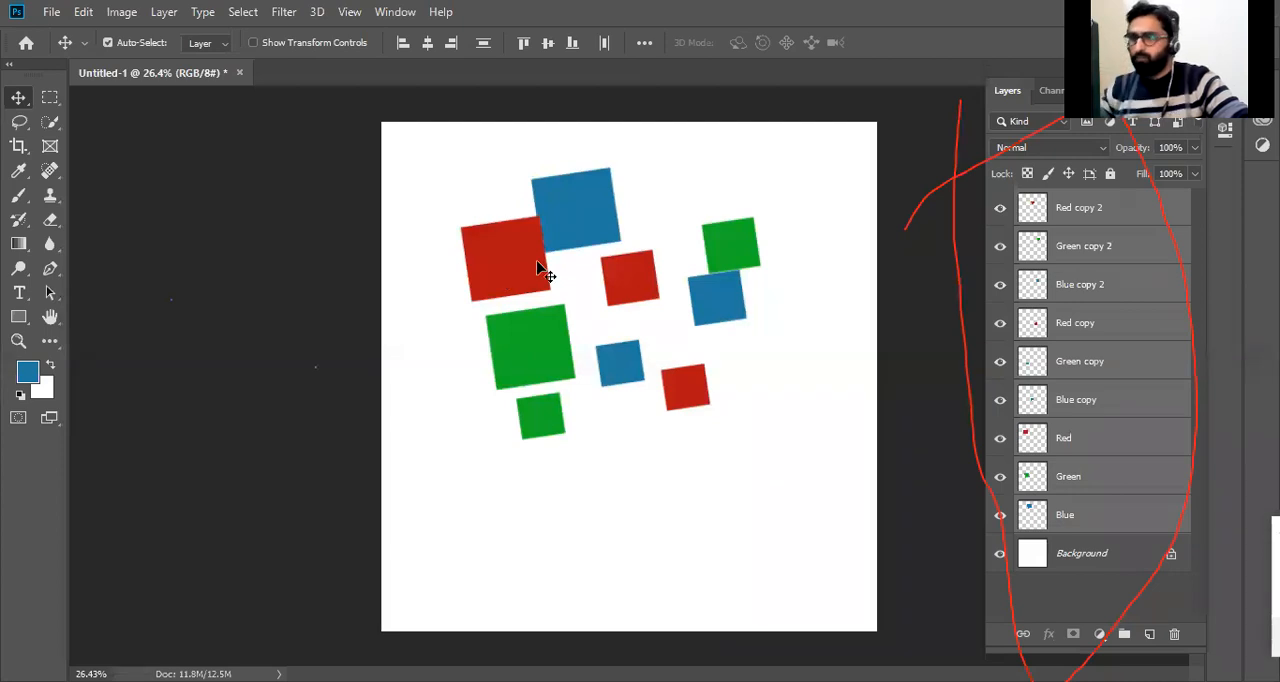
Shift all the squares together slightly down and right, and move only the Blue layer's large square up and right.
{"action": "mouse_move", "coordinate": [537, 268]}
{"action": "left_mouse_down"}
{"action": "mouse_move", "coordinate": [529, 328]}
{"action": "mouse_move", "coordinate": [549, 308]}
{"action": "mouse_move", "coordinate": [548, 280]}
{"action": "left_mouse_up"}
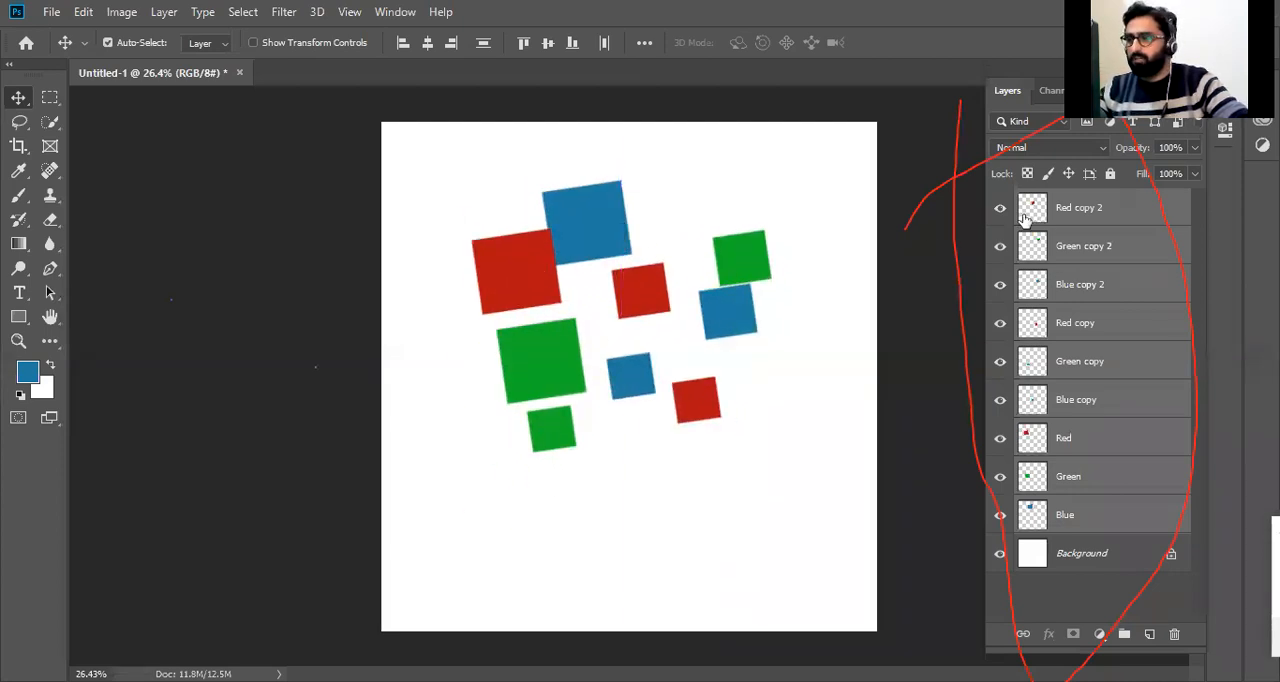
{"action": "left_click", "coordinate": [1117, 516]}
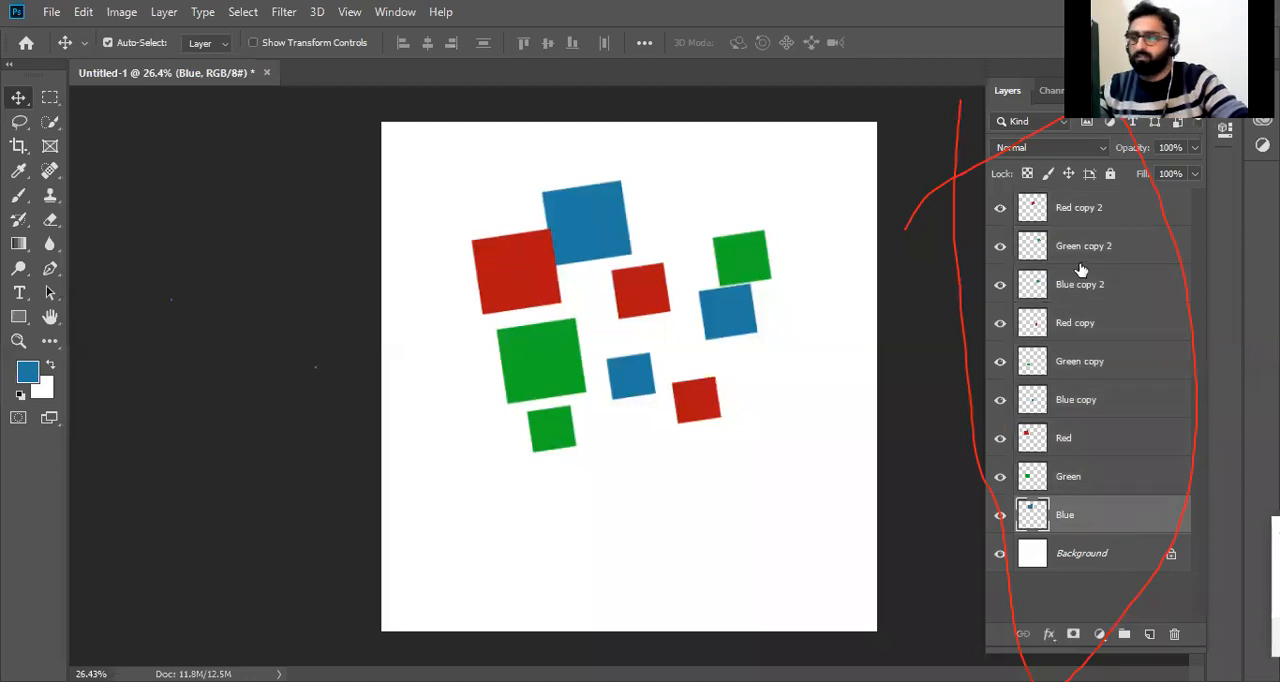
{"action": "right_click", "coordinate": [593, 207]}
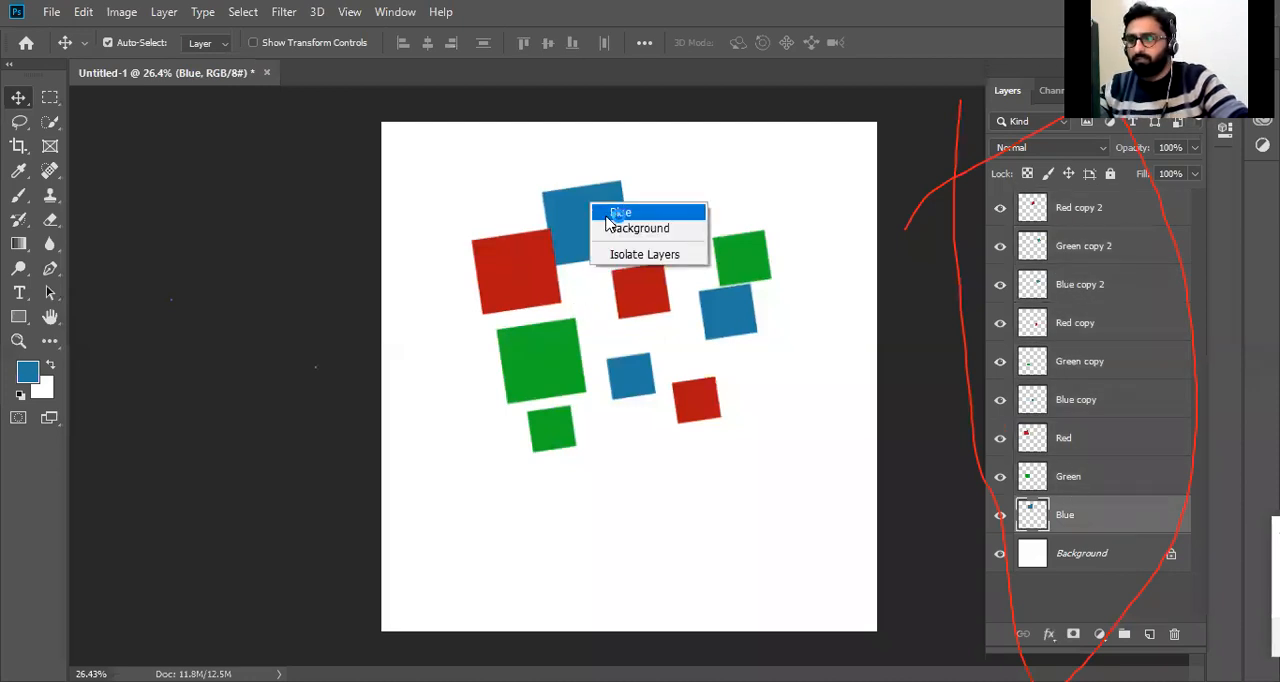
{"action": "left_click", "coordinate": [610, 213]}
{"action": "left_click_drag", "start_coordinate": [580, 220], "coordinate": [619, 184]}
Move the large red square up, the large green square up behind it, and the Green copy 2 square up beside the large blue one.
{"action": "left_click", "coordinate": [524, 263]}
{"action": "left_click_drag", "start_coordinate": [524, 263], "coordinate": [539, 207]}
{"action": "left_click", "coordinate": [548, 358]}
{"action": "left_click_drag", "start_coordinate": [543, 360], "coordinate": [490, 252]}
{"action": "left_click", "coordinate": [760, 262]}
{"action": "left_click_drag", "start_coordinate": [757, 262], "coordinate": [708, 157]}
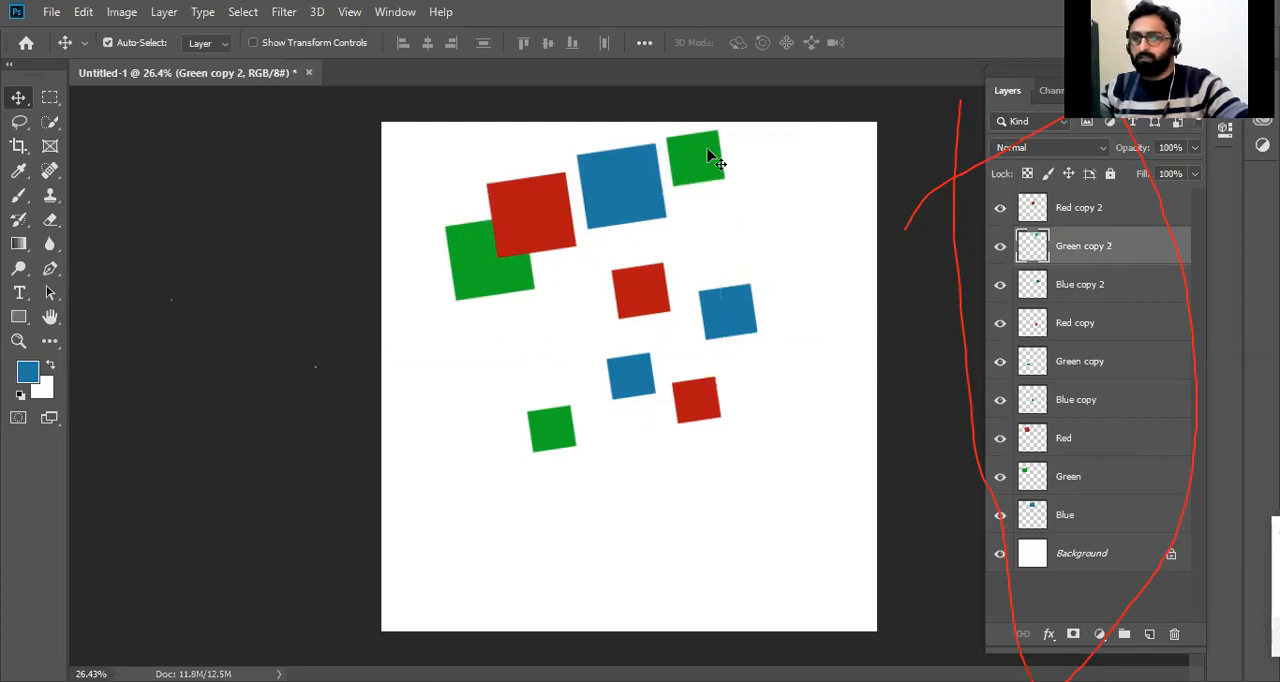
Arrange the upper squares in an overlapping diagonal chain rising to Green copy 2, and gather the Green copy and Red copy squares around Blue copy.
{"action": "left_click", "coordinate": [488, 276]}
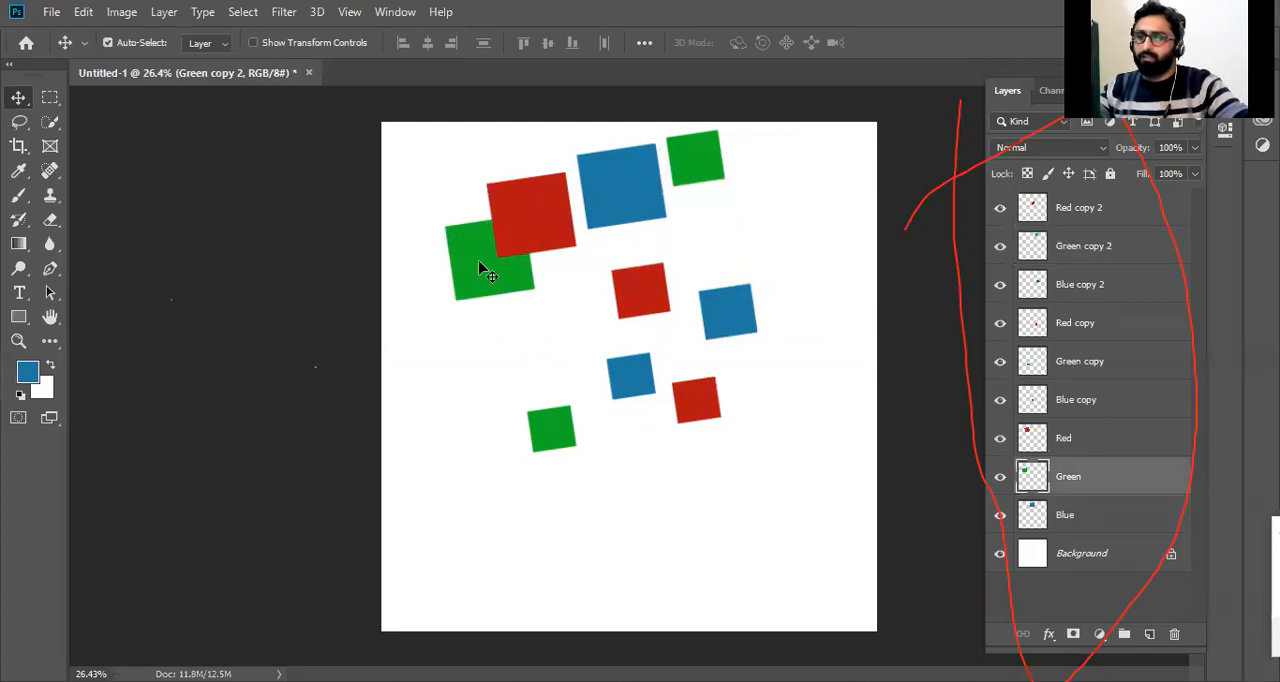
{"action": "left_click_drag", "start_coordinate": [484, 270], "coordinate": [456, 337]}
{"action": "left_click_drag", "start_coordinate": [549, 214], "coordinate": [549, 298]}
{"action": "left_click_drag", "start_coordinate": [615, 188], "coordinate": [633, 236]}
{"action": "left_click_drag", "start_coordinate": [726, 312], "coordinate": [664, 207]}
{"action": "left_click_drag", "start_coordinate": [560, 437], "coordinate": [688, 398]}
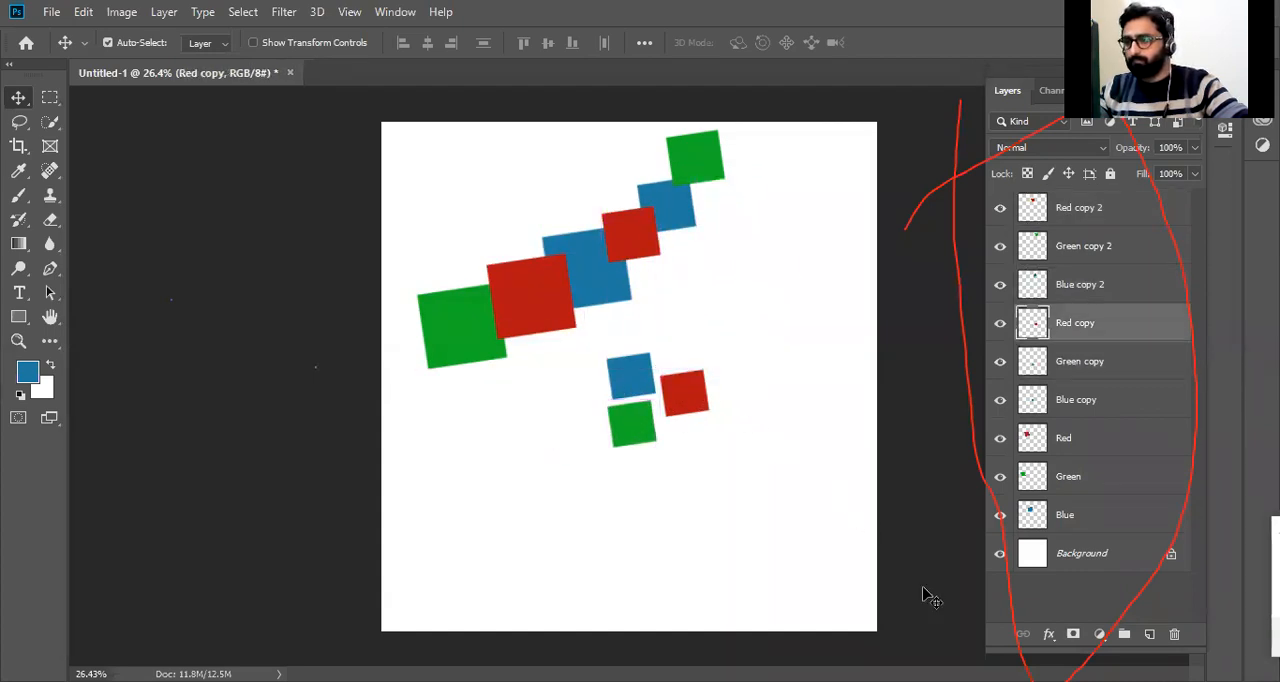
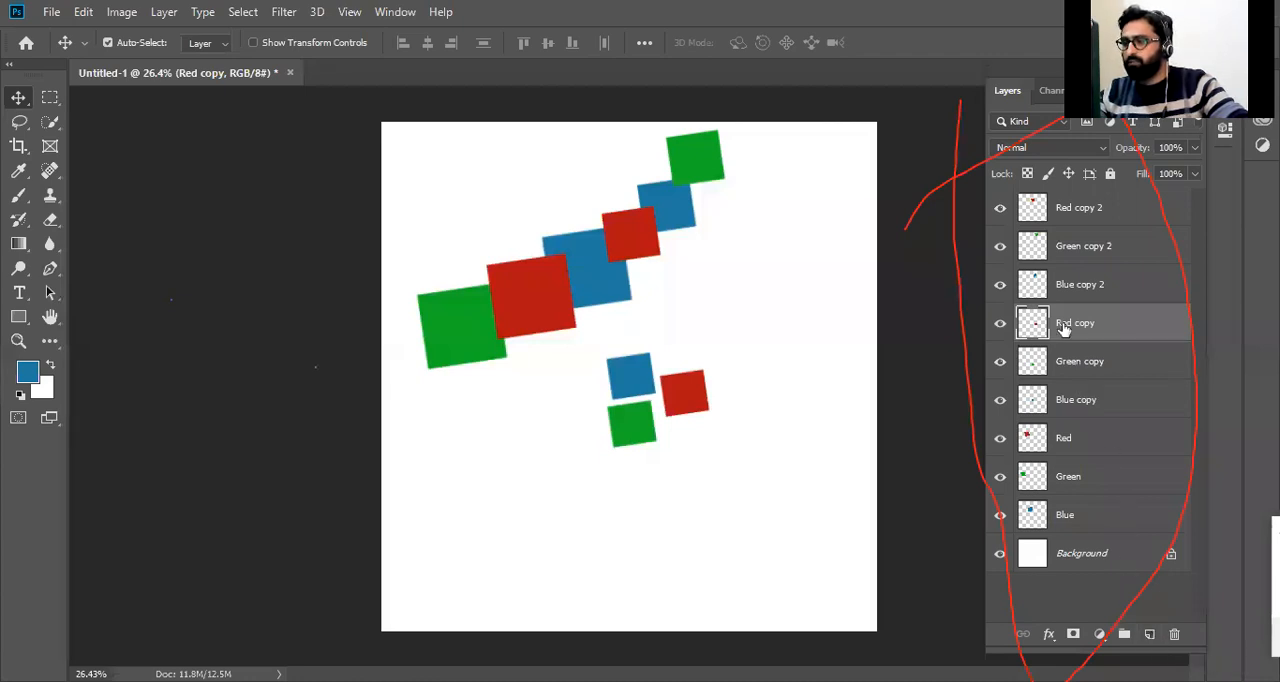
Add several empty layers above the Red copy layer and delete them again.
{"action": "left_click", "coordinate": [1150, 636]}
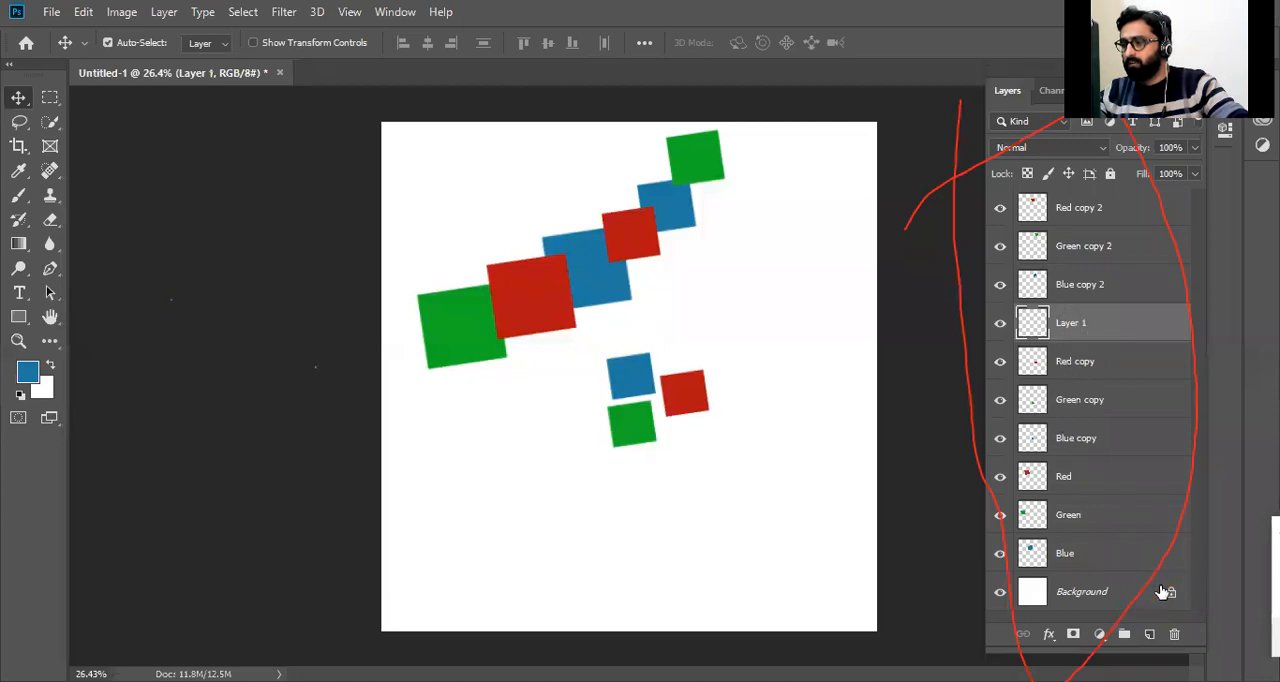
{"action": "left_click", "coordinate": [1150, 636]}
{"action": "left_click", "coordinate": [1150, 636]}
{"action": "left_click", "coordinate": [1150, 636]}
{"action": "key", "text": "Delete"}
{"action": "key", "text": "Delete"}
{"action": "key", "text": "Delete"}
{"action": "key", "text": "Delete"}
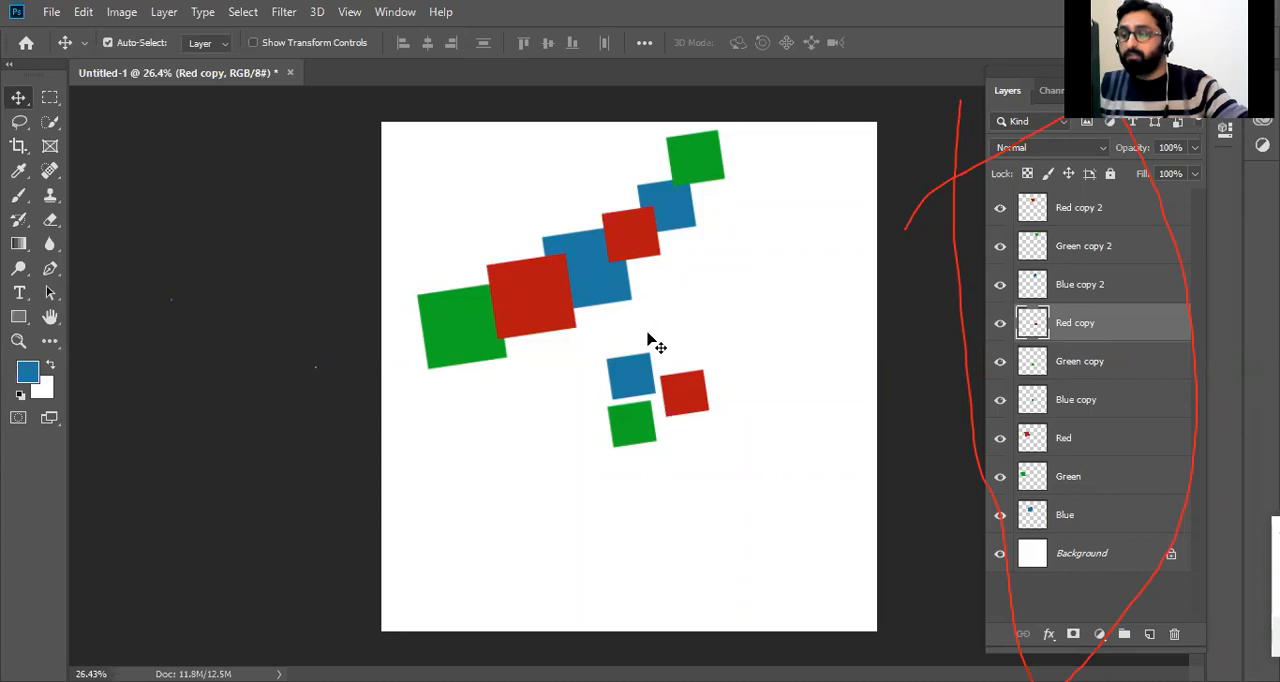
Try merging all layers from Red copy 2 down to Blue and moving the merged squares down, and undo it.
{"action": "left_click", "coordinate": [631, 236]}
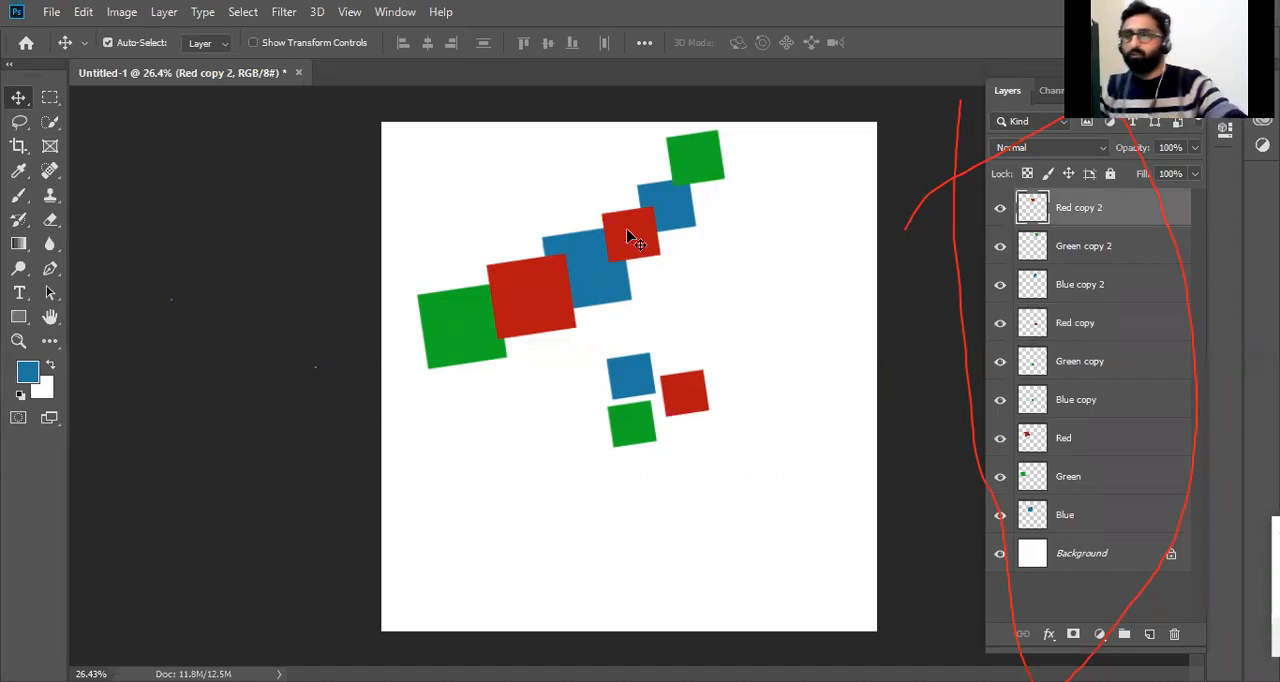
{"action": "left_click", "coordinate": [1071, 511], "text": "shift"}
{"action": "key", "text": "ctrl+e"}
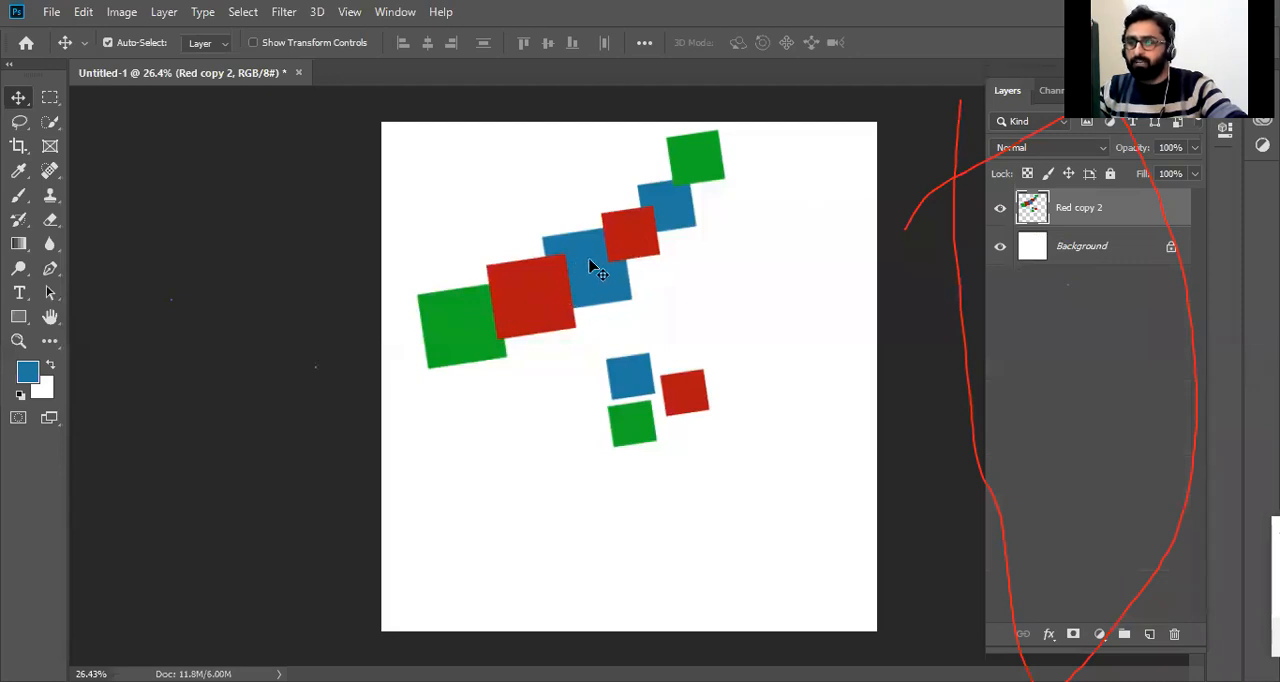
{"action": "left_click_drag", "start_coordinate": [600, 277], "coordinate": [591, 331]}
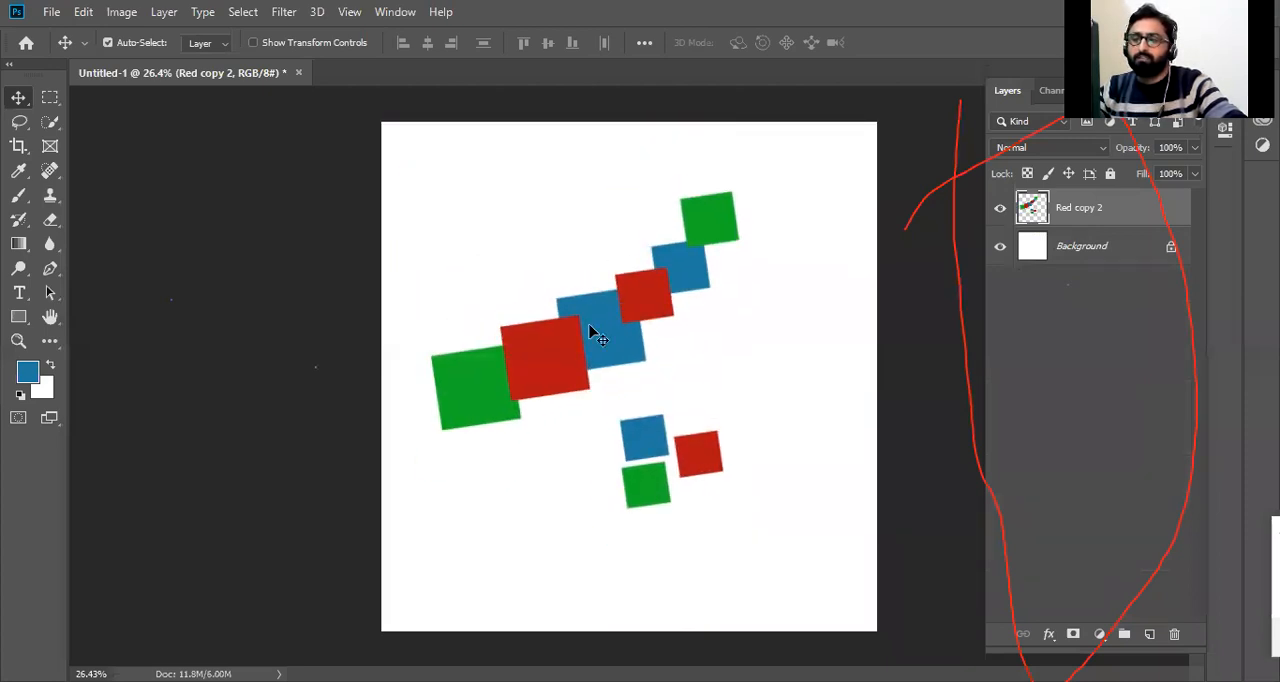
{"action": "key", "text": "ctrl+z"}
{"action": "key", "text": "ctrl+z"}
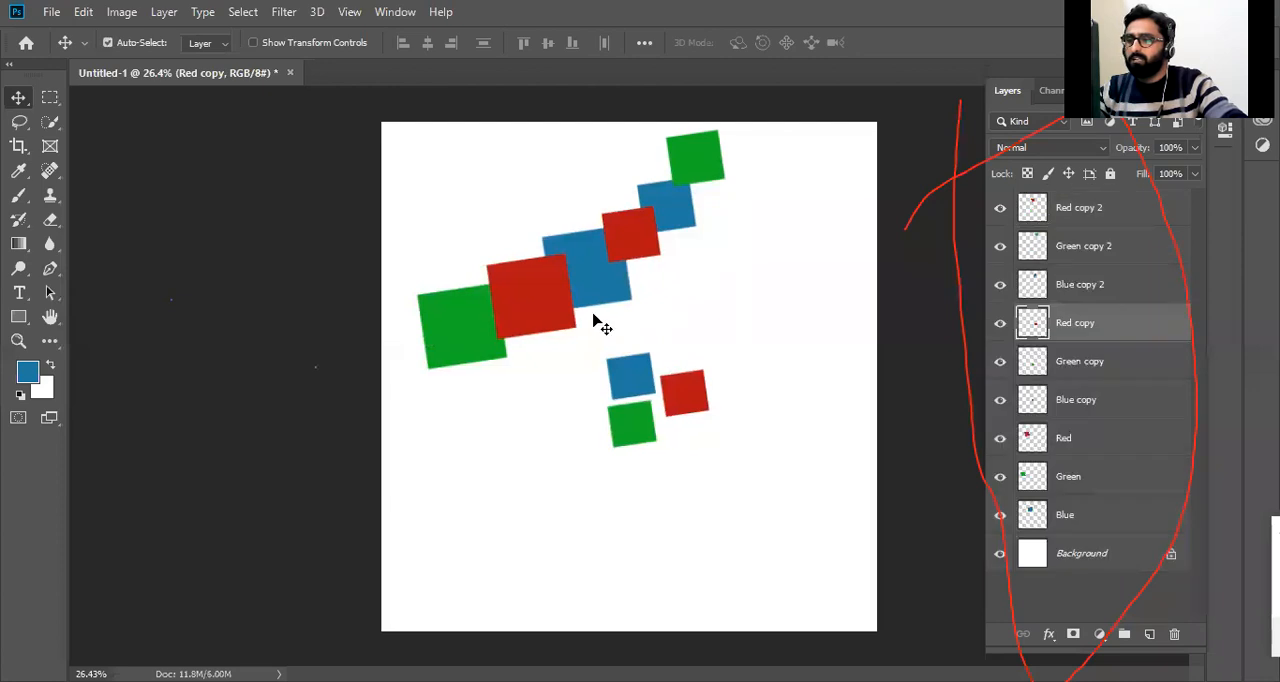
Move the large blue square away to the right and delete its Blue layer.
{"action": "left_click", "coordinate": [608, 277], "text": "ctrl"}
{"action": "left_click_drag", "start_coordinate": [589, 270], "coordinate": [718, 315]}
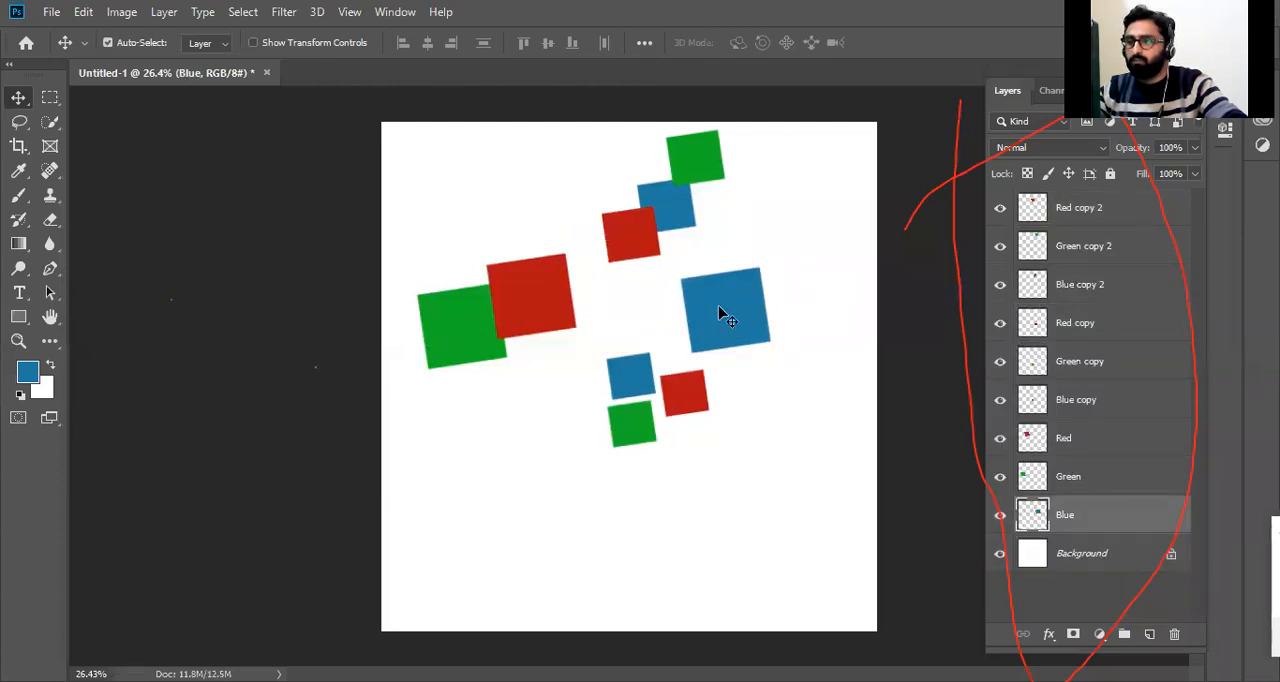
{"action": "key", "text": "Delete"}
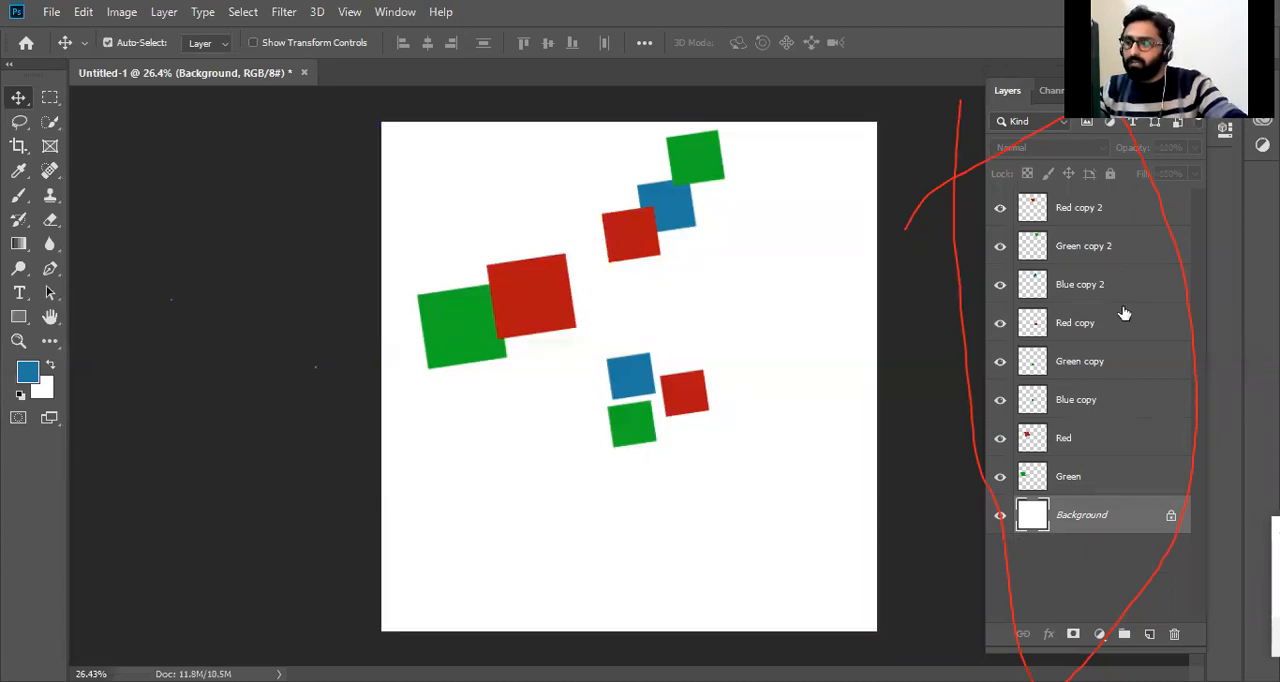
Reposition the large red square beside the Red copy 2 square and place the large green square just below it.
{"action": "left_click_drag", "start_coordinate": [550, 280], "coordinate": [527, 271]}
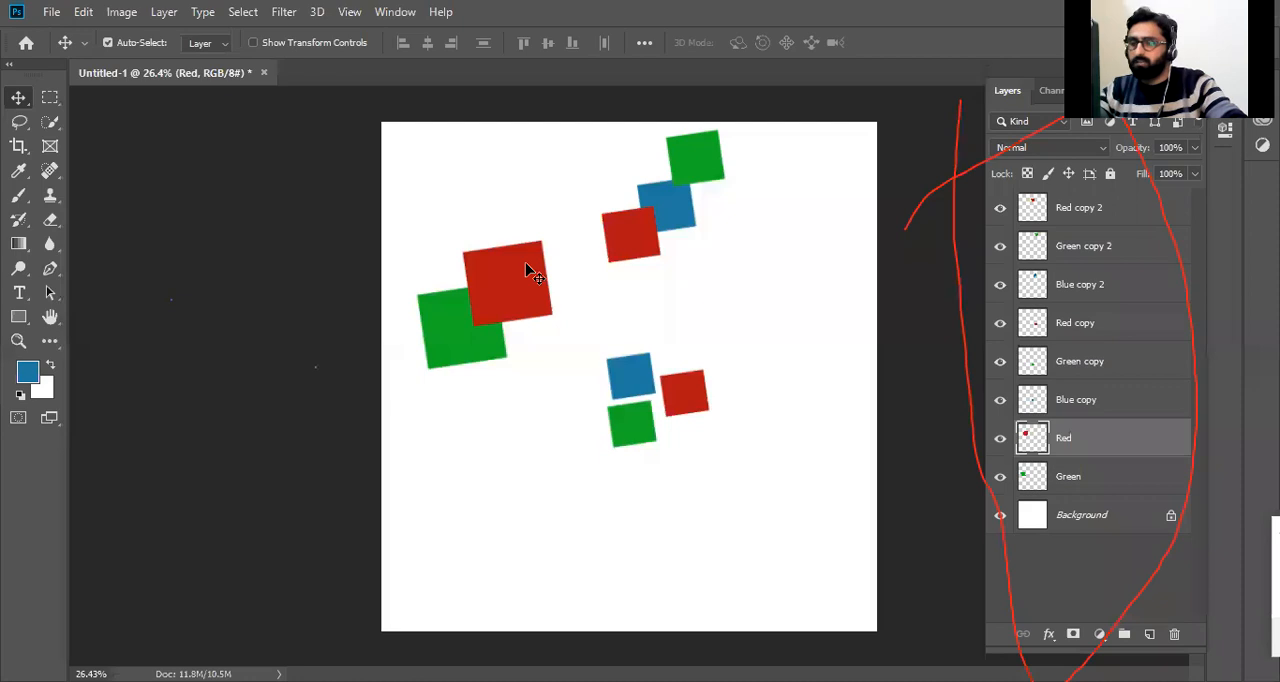
{"action": "left_click_drag", "start_coordinate": [526, 277], "coordinate": [505, 286]}
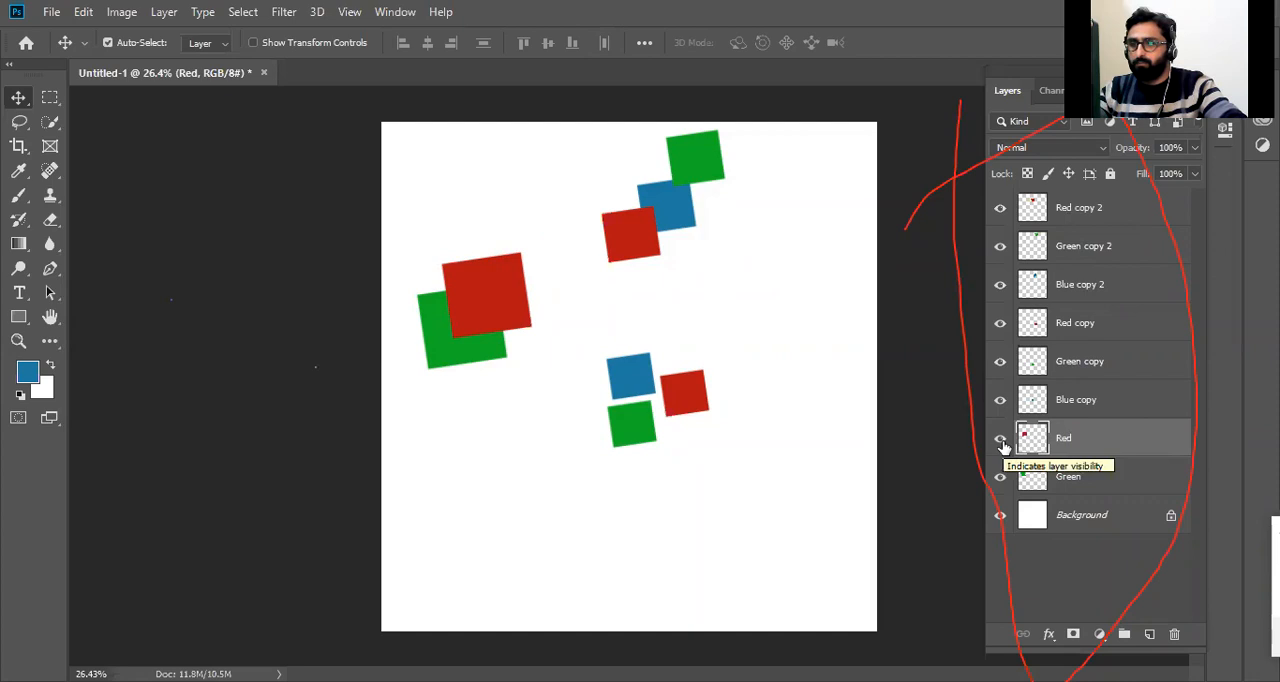
{"action": "left_click_drag", "start_coordinate": [478, 299], "coordinate": [506, 262]}
{"action": "left_click_drag", "start_coordinate": [449, 323], "coordinate": [505, 380]}
{"action": "left_click_drag", "start_coordinate": [529, 261], "coordinate": [568, 297]}
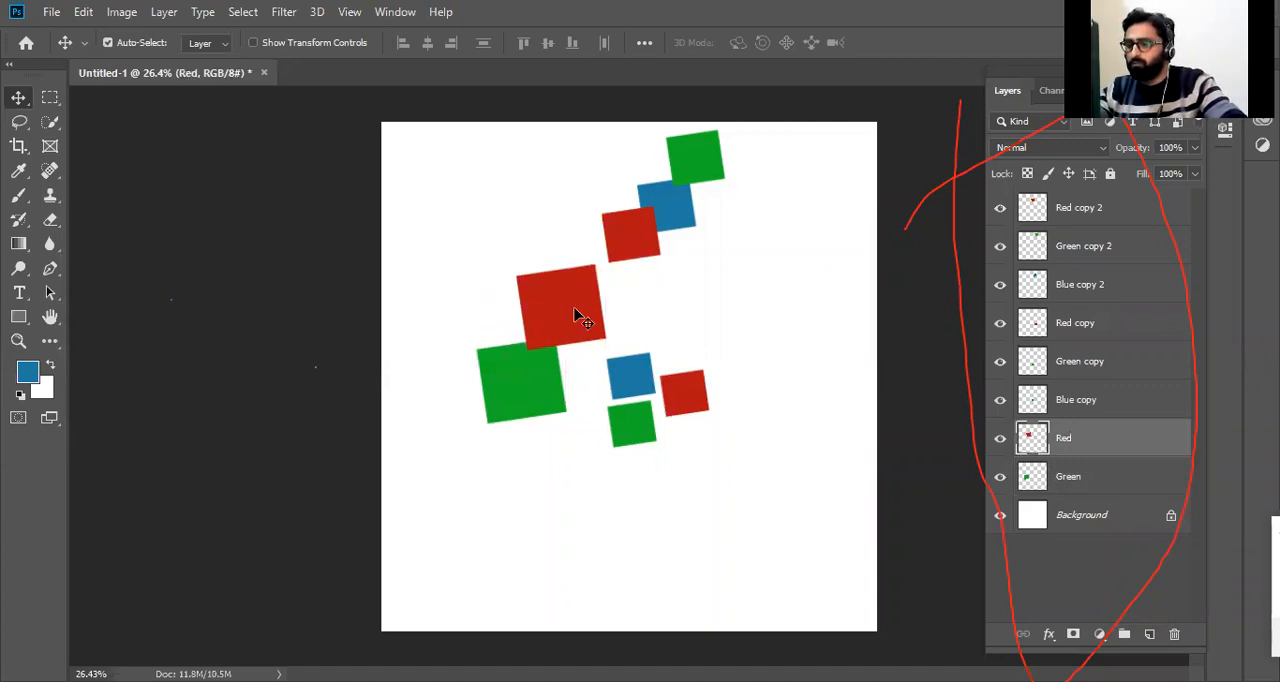
{"action": "left_click_drag", "start_coordinate": [580, 312], "coordinate": [565, 255]}
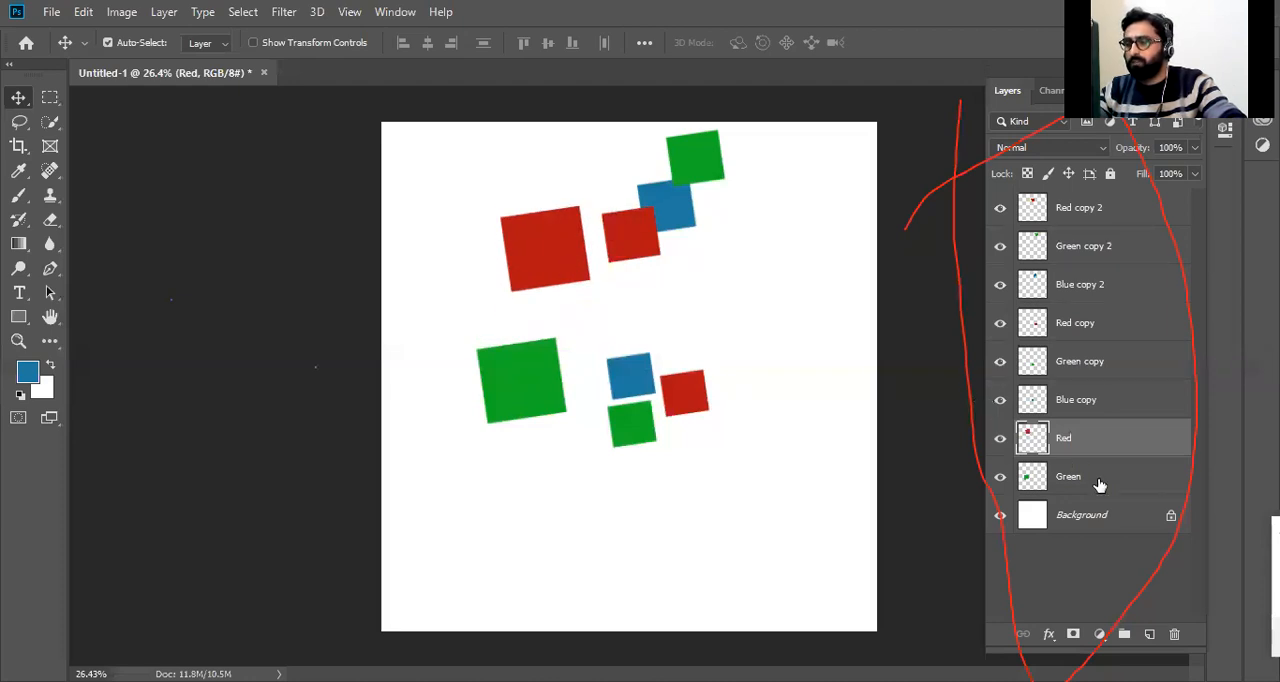
{"action": "left_click_drag", "start_coordinate": [538, 380], "coordinate": [536, 332]}
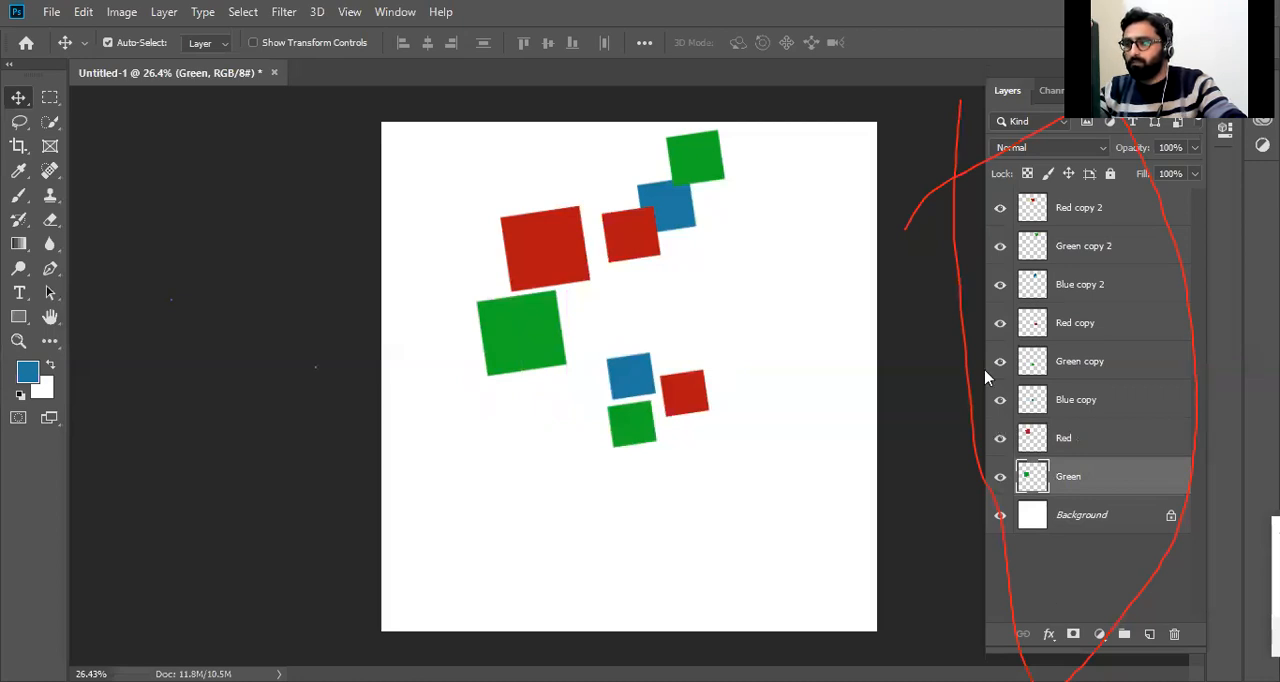
Magnify the gap between the large red and green squares to 300% with the Zoom tool, and fit the canvas on screen.
{"action": "left_click", "coordinate": [18, 341]}
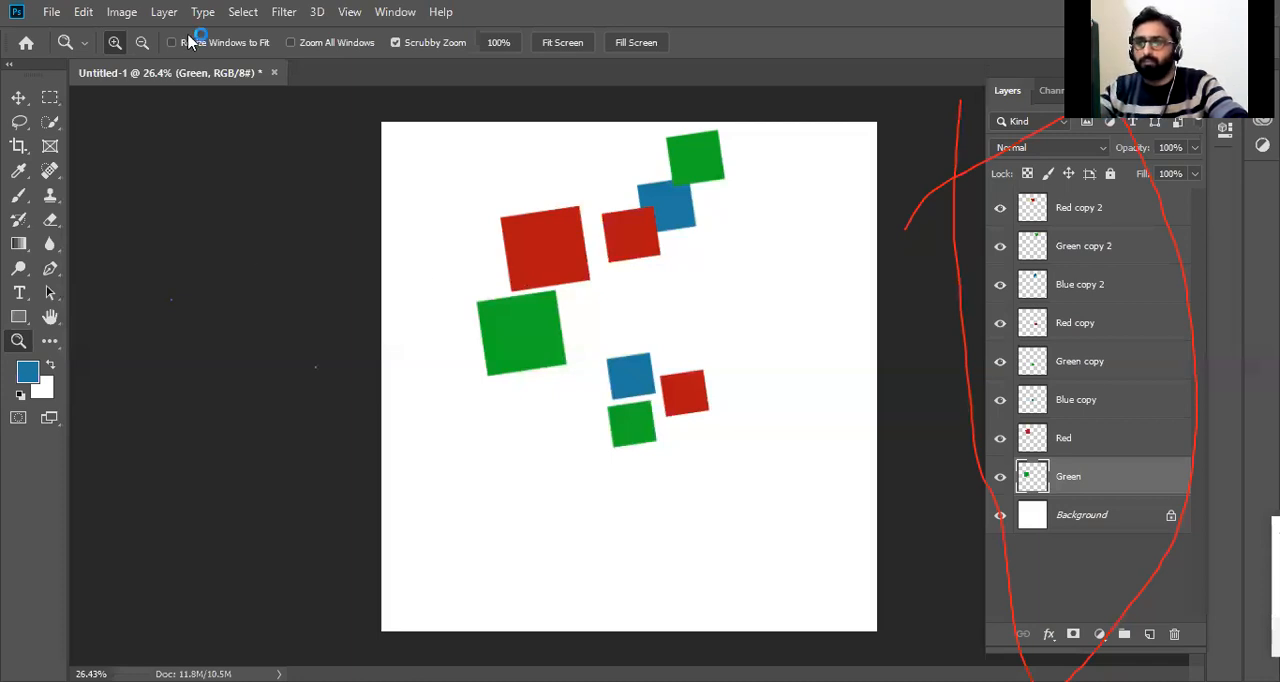
{"action": "left_click", "coordinate": [572, 308]}
{"action": "left_click", "coordinate": [566, 280]}
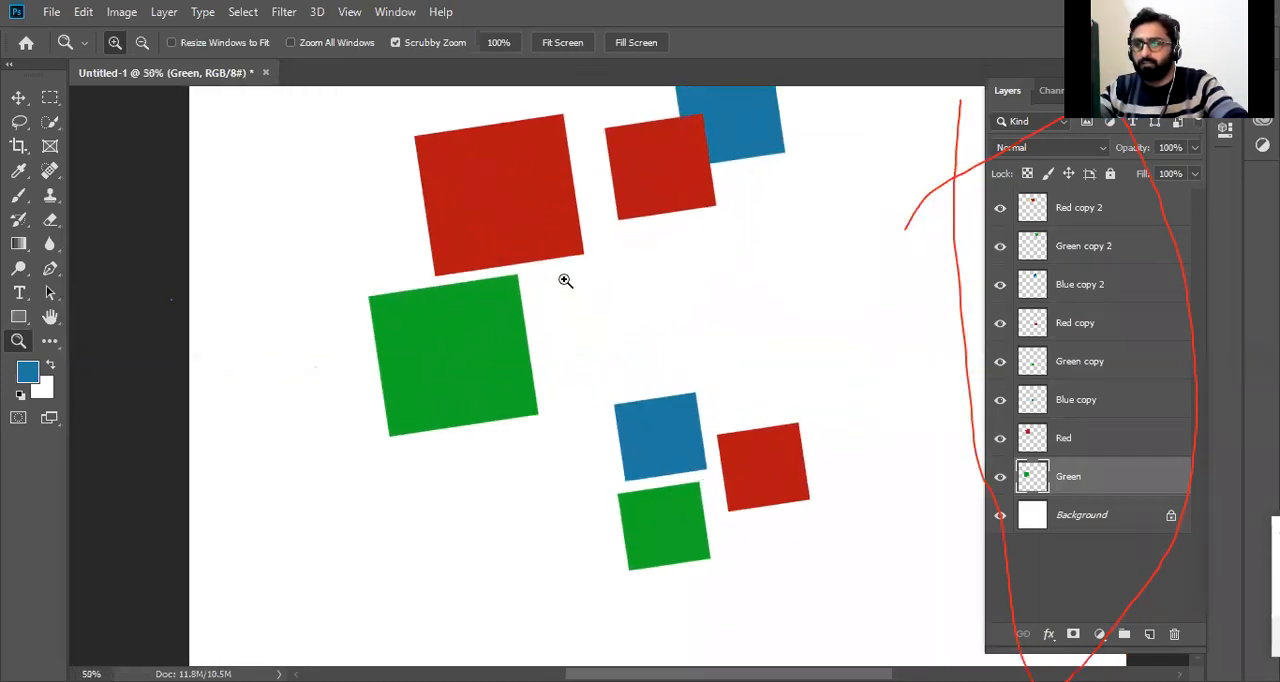
{"action": "left_click", "coordinate": [566, 277]}
{"action": "left_click", "coordinate": [563, 266]}
{"action": "left_click", "coordinate": [563, 267]}
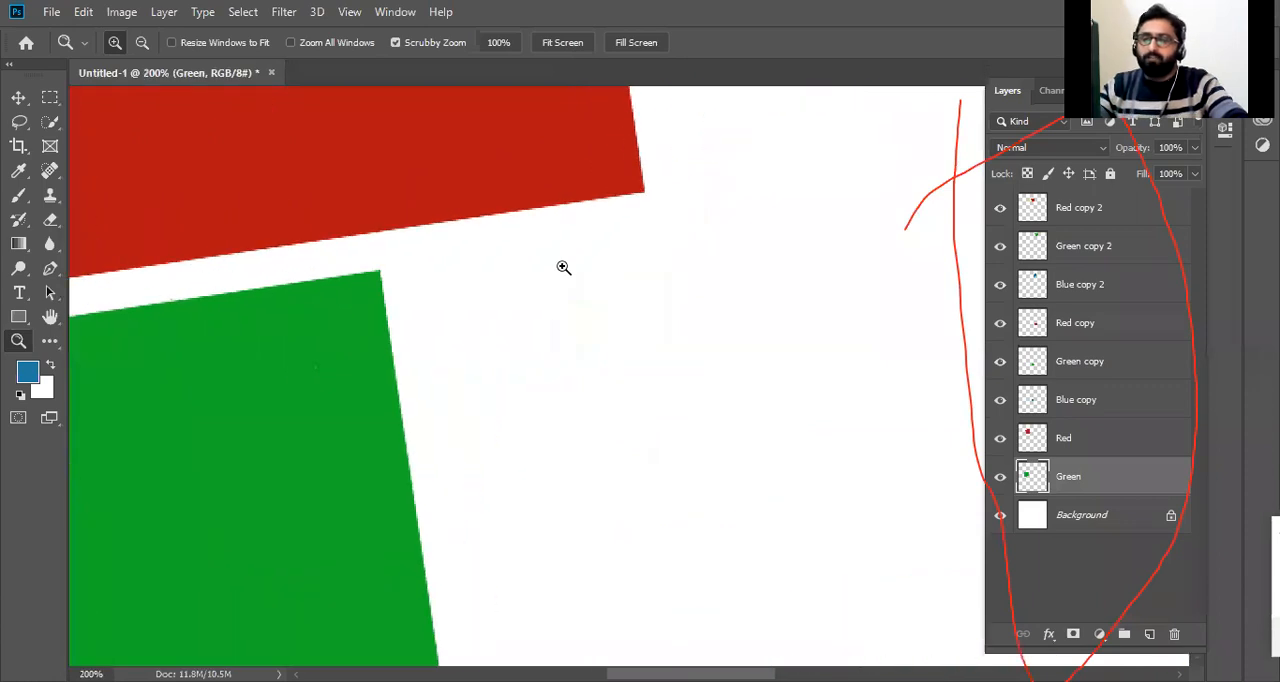
{"action": "left_click", "coordinate": [560, 165]}
{"action": "right_click", "coordinate": [584, 169]}
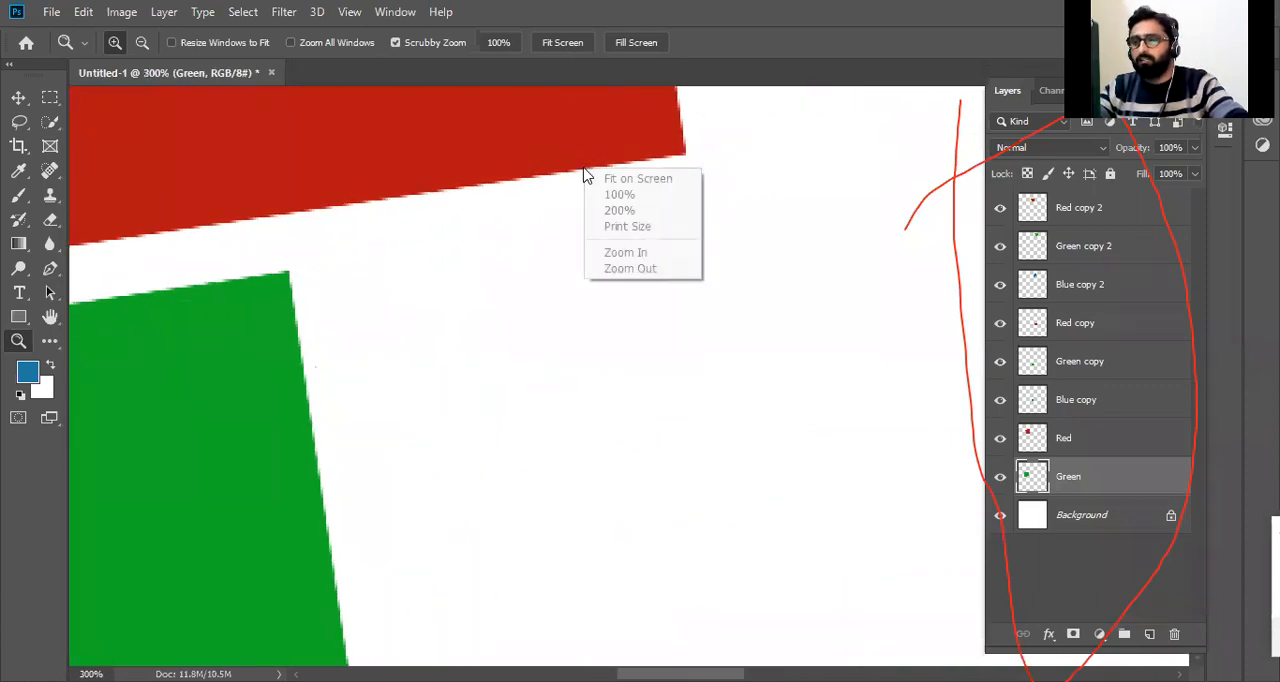
{"action": "left_click", "coordinate": [660, 178]}
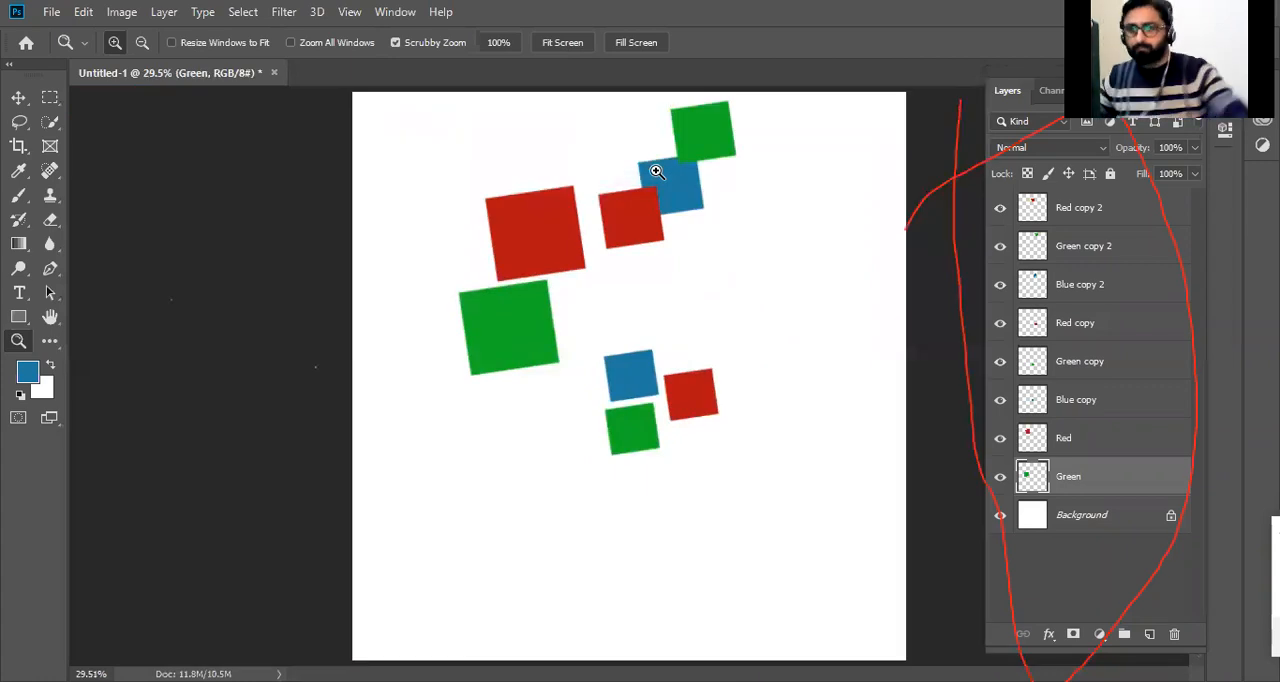
Use the Zoom tool to reduce the canvas view to 12.5% and enlarge it again to 66.7%.
{"action": "left_click", "coordinate": [141, 43]}
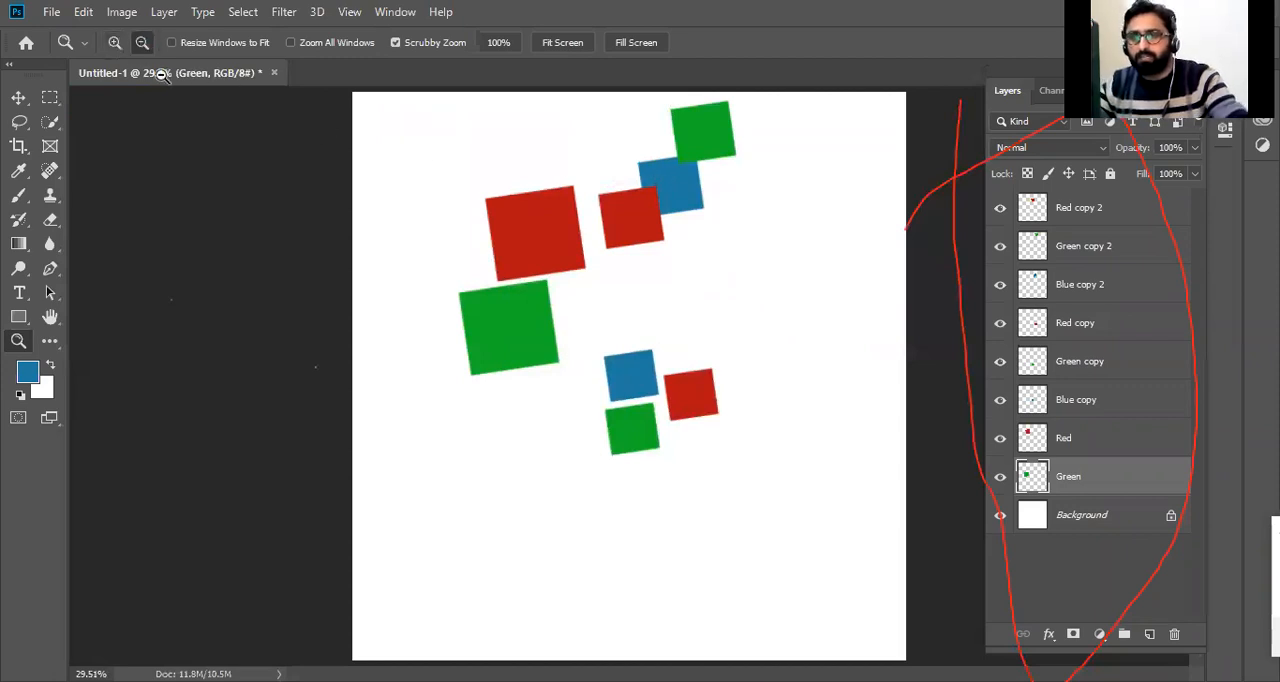
{"action": "left_click", "coordinate": [614, 212]}
{"action": "left_click", "coordinate": [619, 288]}
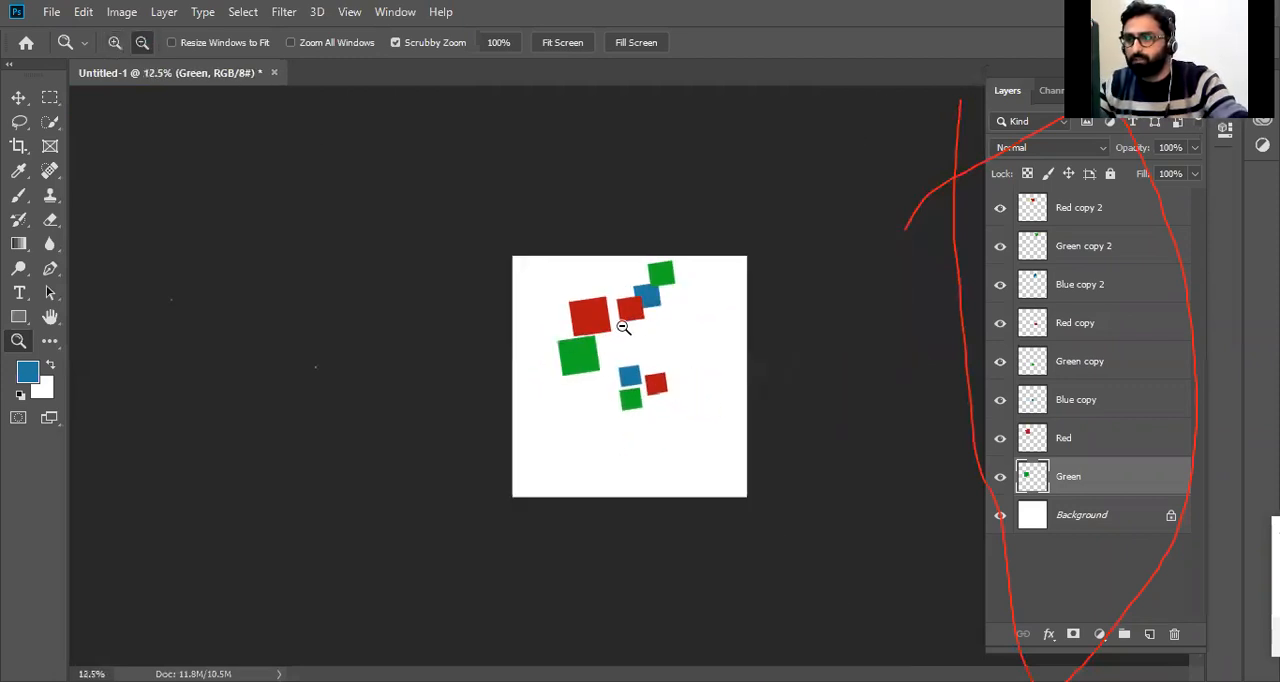
{"action": "left_click", "coordinate": [114, 43]}
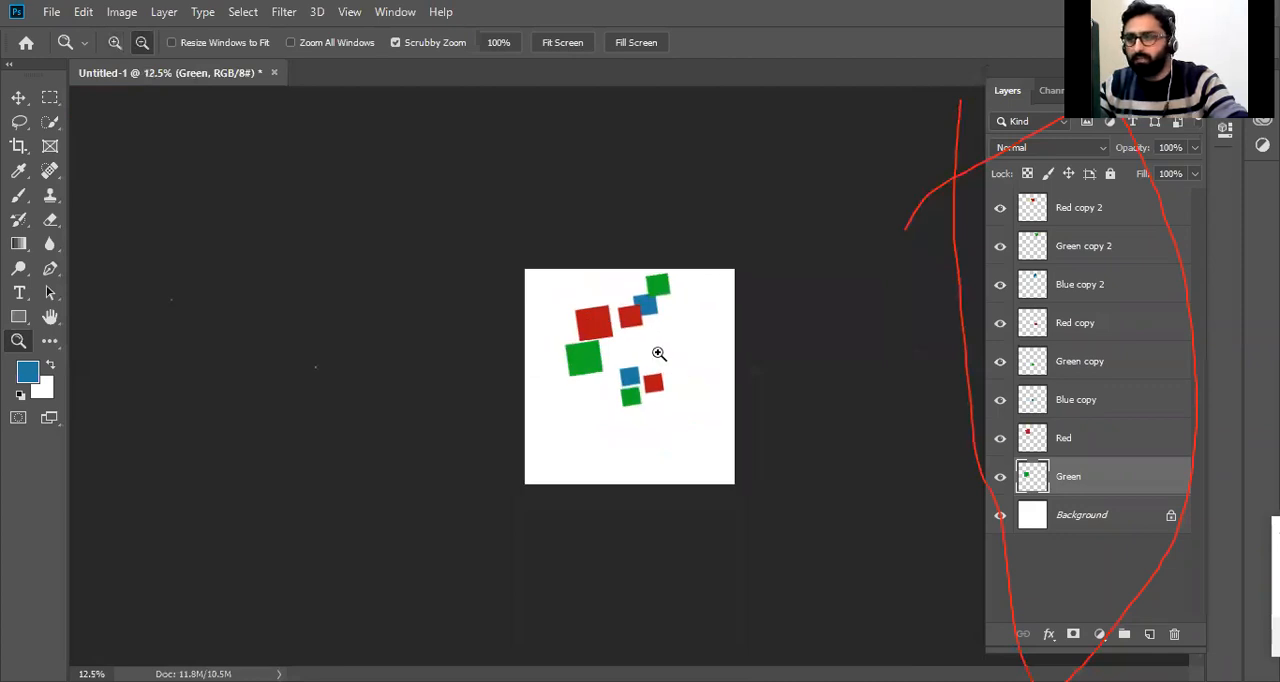
{"action": "left_click", "coordinate": [658, 353]}
{"action": "left_click", "coordinate": [640, 279]}
{"action": "left_click", "coordinate": [643, 277]}
{"action": "left_click", "coordinate": [647, 212]}
{"action": "left_click", "coordinate": [656, 222]}
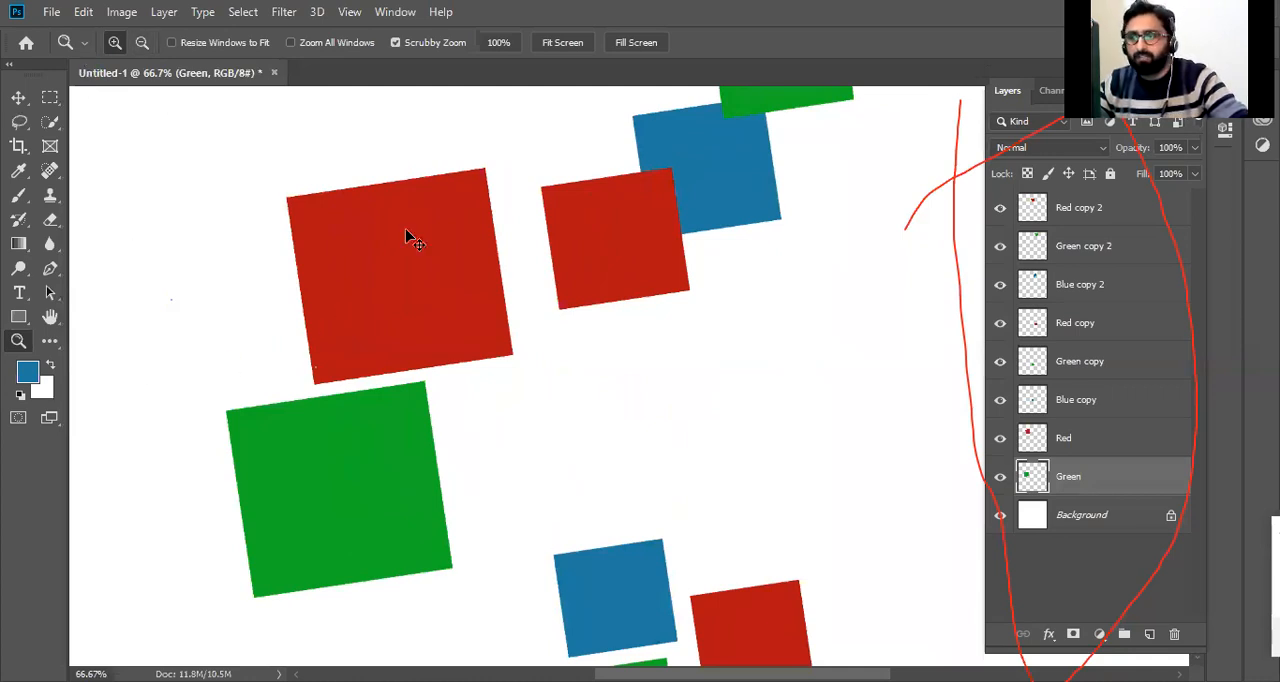
Switch to the Move tool and back to the Zoom tool, and magnify the area above the small squares to 100%.
{"action": "key", "text": "v"}
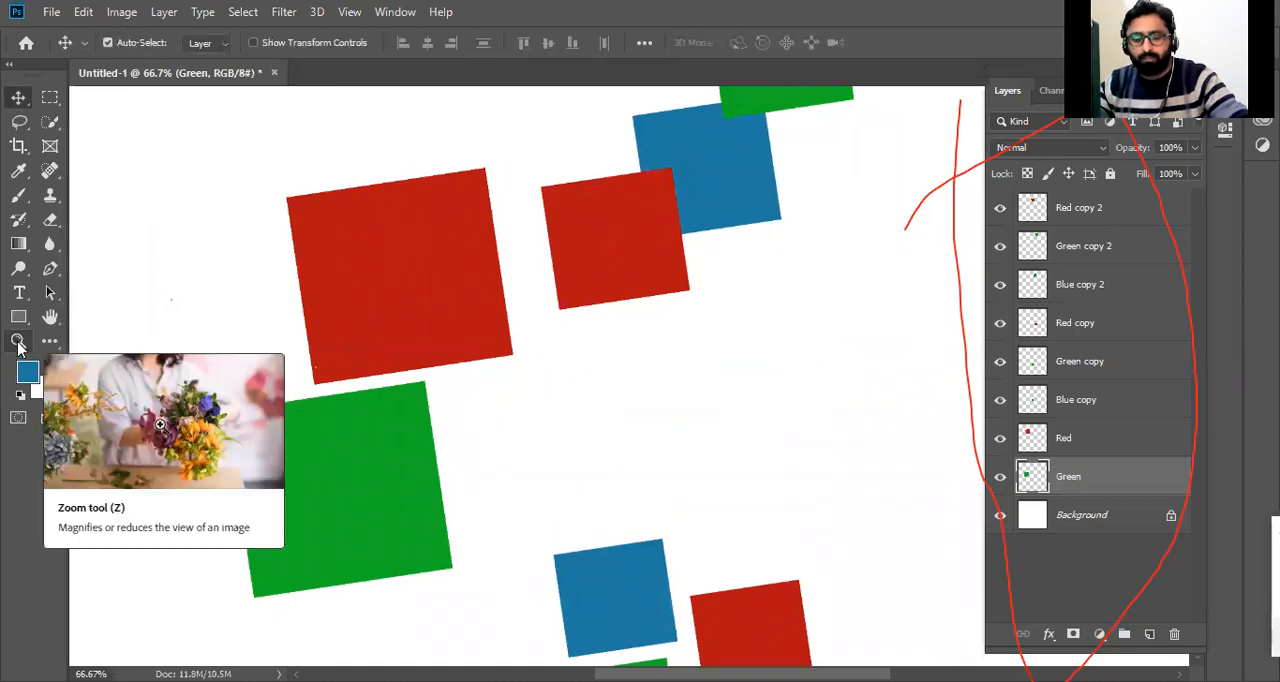
{"action": "key", "text": "z"}
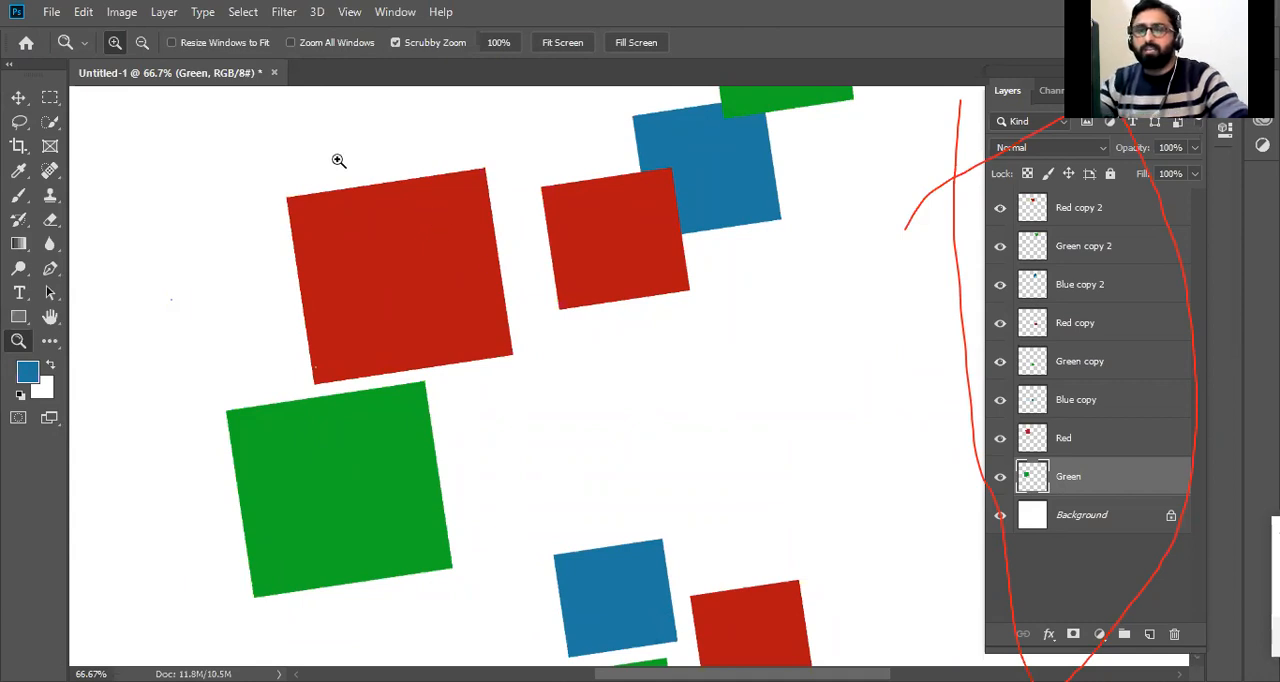
{"action": "left_click", "coordinate": [142, 44]}
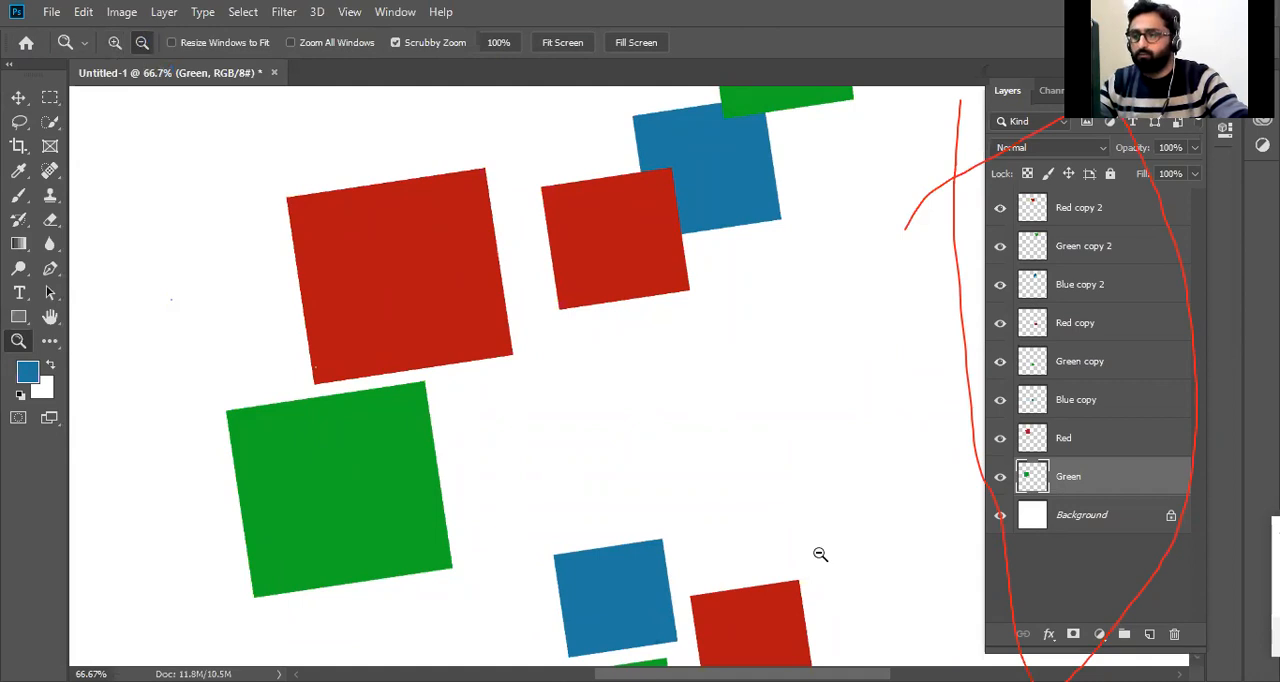
{"action": "left_click", "coordinate": [115, 43]}
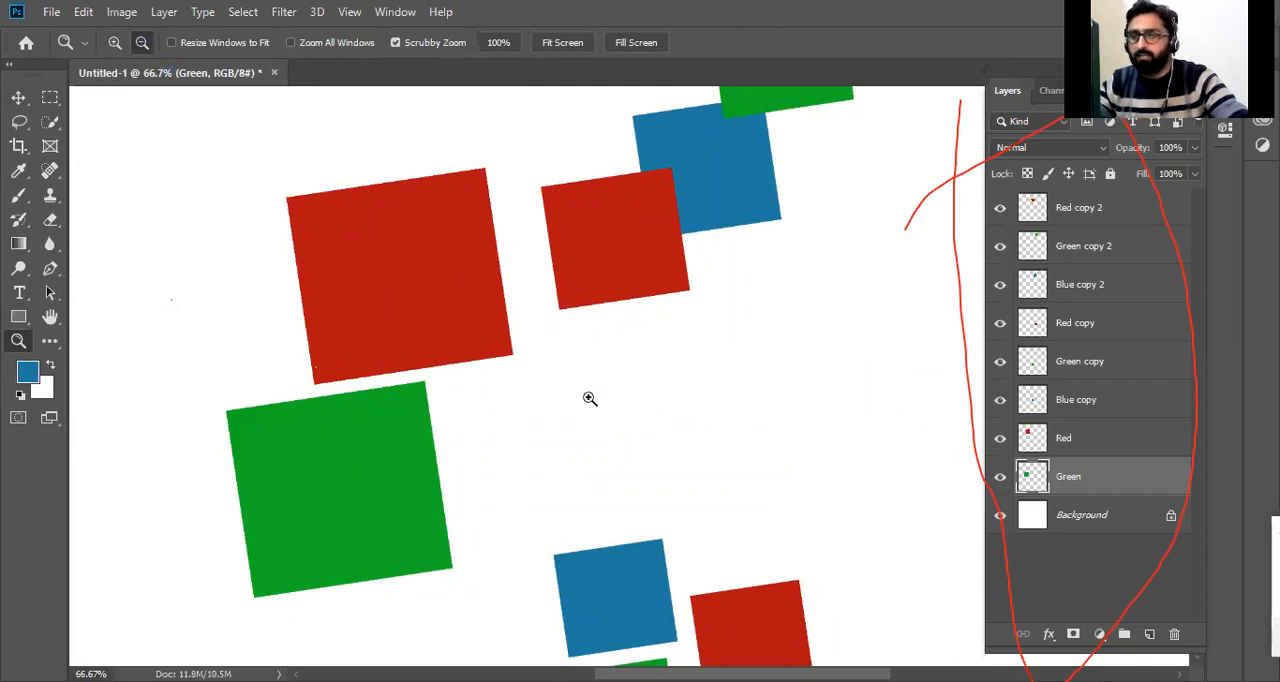
{"action": "left_click", "coordinate": [648, 352]}
{"action": "left_click", "coordinate": [668, 341]}
{"action": "left_click", "coordinate": [680, 339]}
{"action": "left_click", "coordinate": [683, 340]}
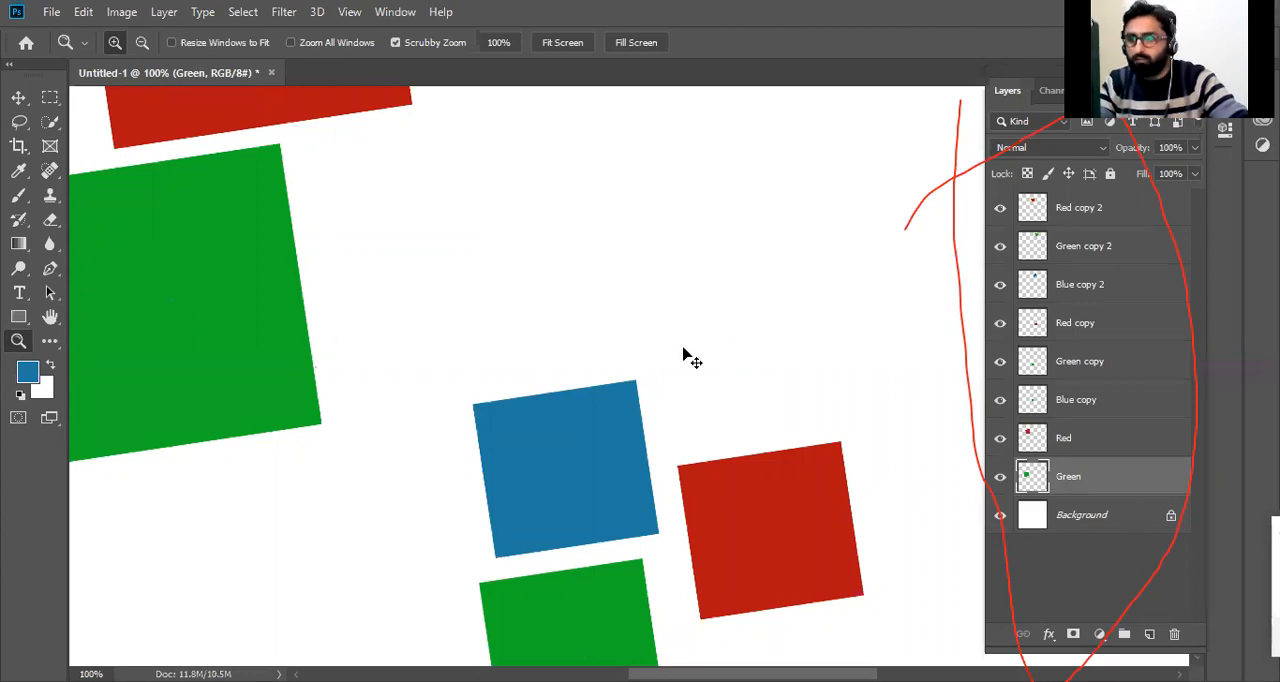
Zoom the canvas repeatedly out and in between 8.33% and 400%, finishing with the whole canvas shown at 16.67%.
{"action": "key", "text": "ctrl+minus"}
{"action": "key", "text": "ctrl+minus"}
{"action": "key", "text": "ctrl+minus"}
{"action": "key", "text": "ctrl+minus"}
{"action": "key", "text": "ctrl+minus"}
{"action": "key", "text": "ctrl+minus"}
{"action": "key", "text": "ctrl+minus"}
{"action": "key", "text": "ctrl+minus"}
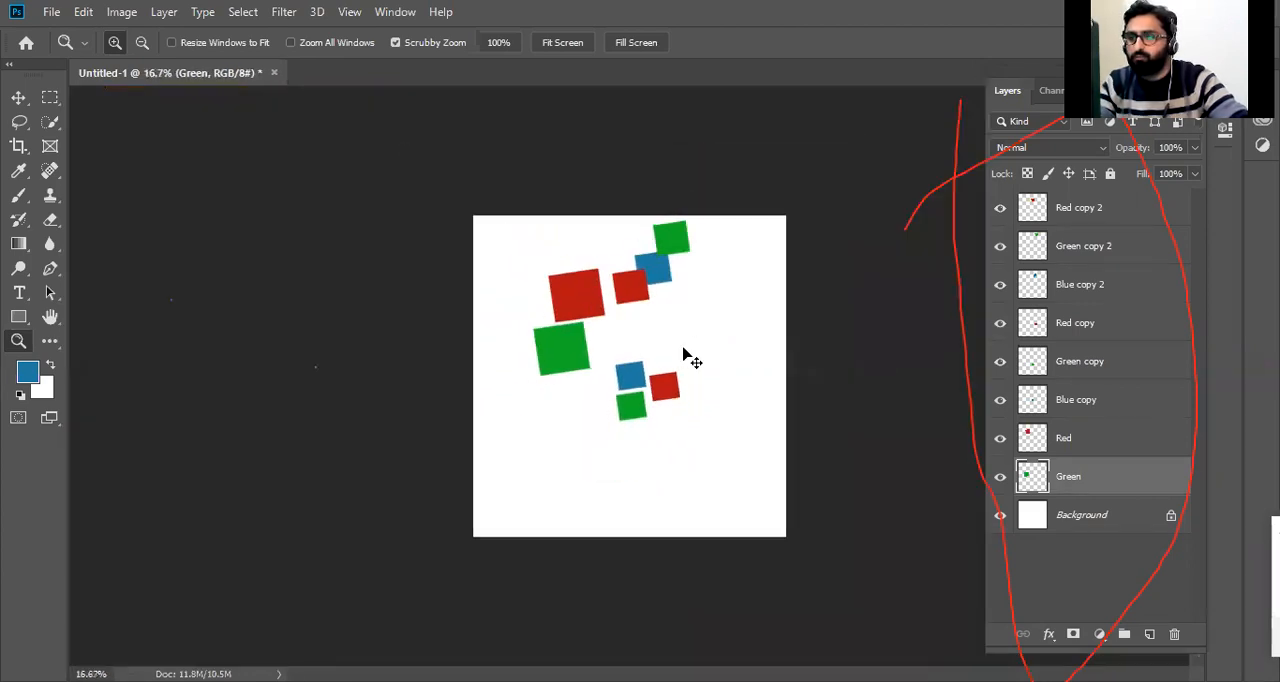
{"action": "key", "text": "ctrl+plus"}
{"action": "key", "text": "ctrl+plus"}
{"action": "key", "text": "ctrl+plus"}
{"action": "key", "text": "ctrl+plus"}
{"action": "key", "text": "ctrl+plus"}
{"action": "key", "text": "ctrl+plus"}
{"action": "key", "text": "ctrl+plus"}
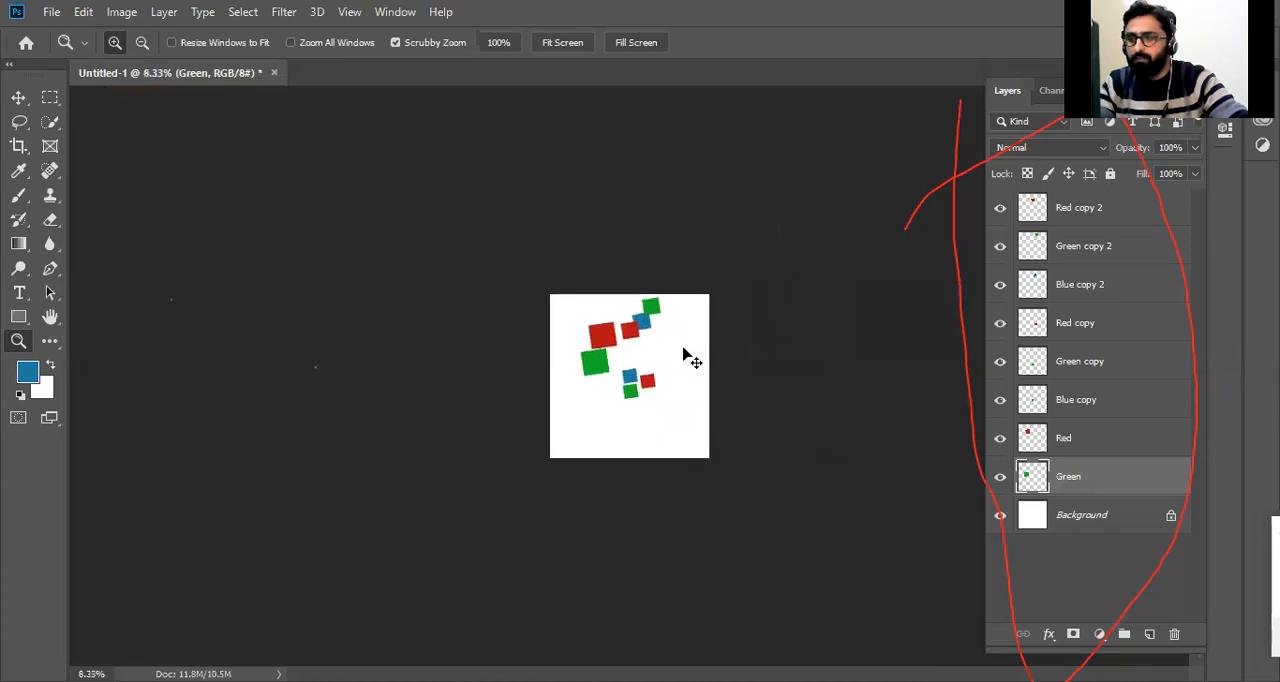
{"action": "key", "text": "ctrl+plus"}
{"action": "key", "text": "ctrl+plus"}
{"action": "key", "text": "ctrl+plus"}
{"action": "key", "text": "ctrl+plus"}
{"action": "key", "text": "ctrl+plus"}
{"action": "key", "text": "ctrl+plus"}
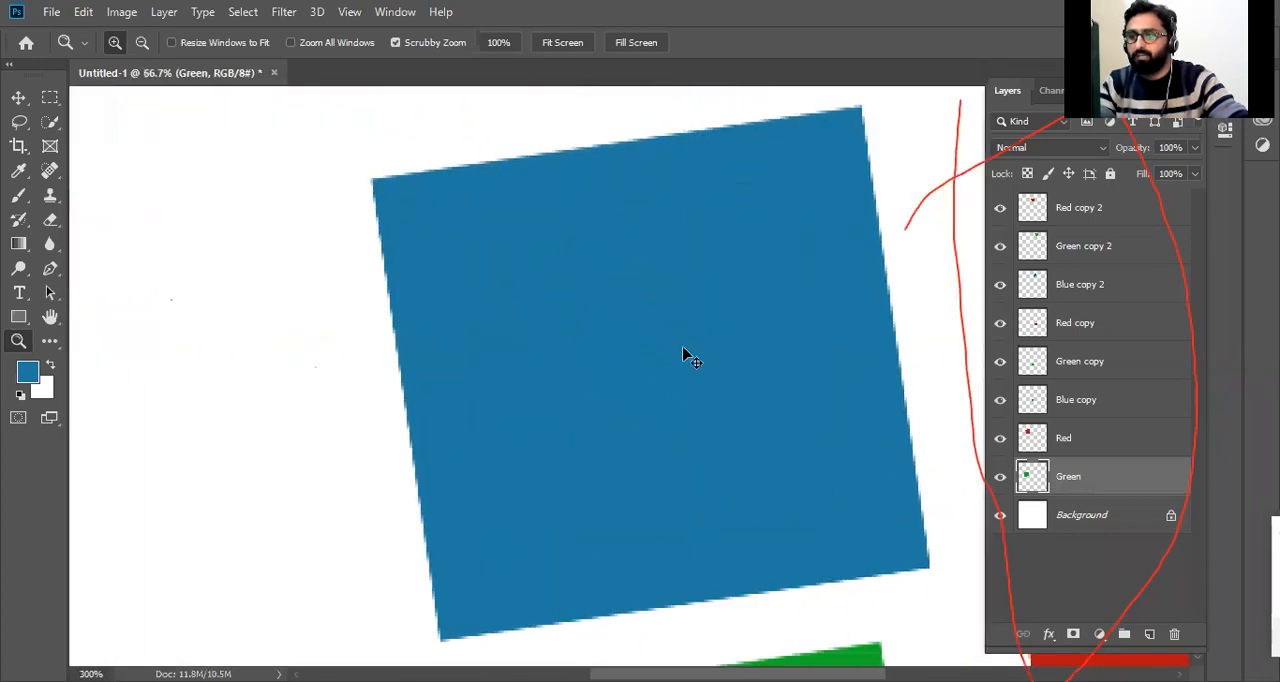
{"action": "key", "text": "ctrl+minus"}
{"action": "key", "text": "ctrl+minus"}
{"action": "key", "text": "ctrl+minus"}
{"action": "key", "text": "ctrl+minus"}
{"action": "key", "text": "ctrl+minus"}
{"action": "key", "text": "ctrl+minus"}
{"action": "key", "text": "ctrl+minus"}
{"action": "key", "text": "ctrl+minus"}
{"action": "key", "text": "ctrl+minus"}
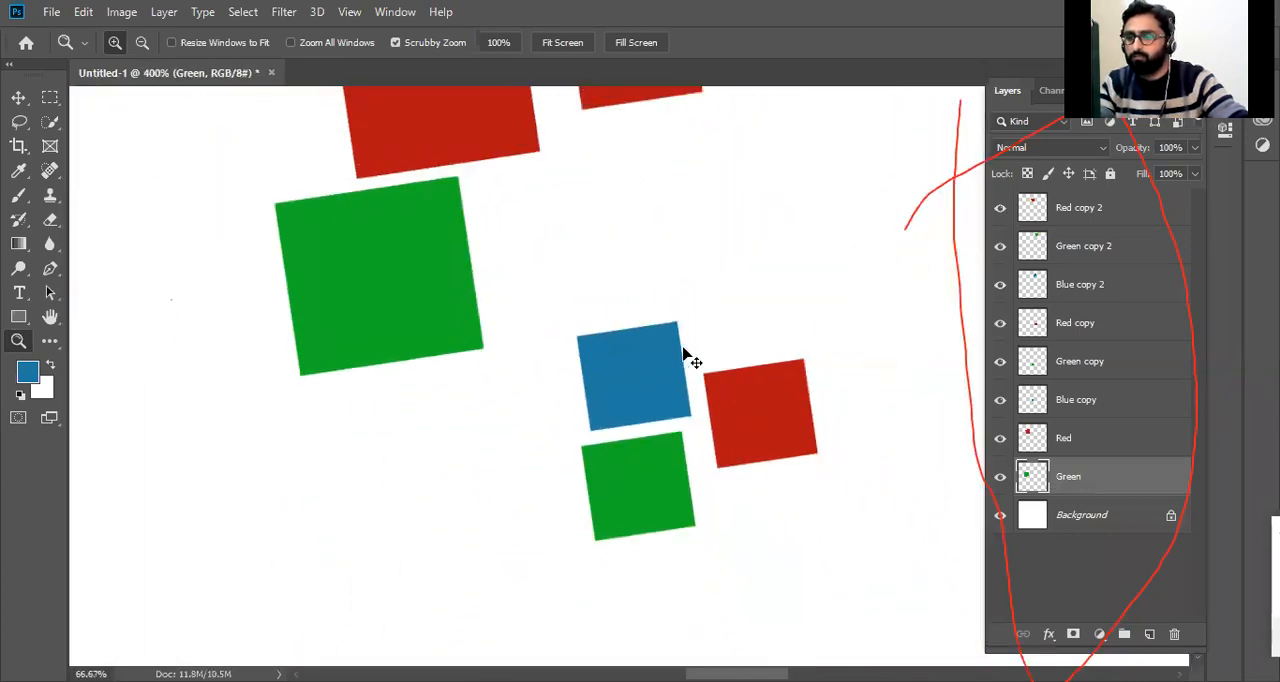
{"action": "key", "text": "ctrl+plus"}
{"action": "key", "text": "ctrl+plus"}
{"action": "key", "text": "ctrl+plus"}
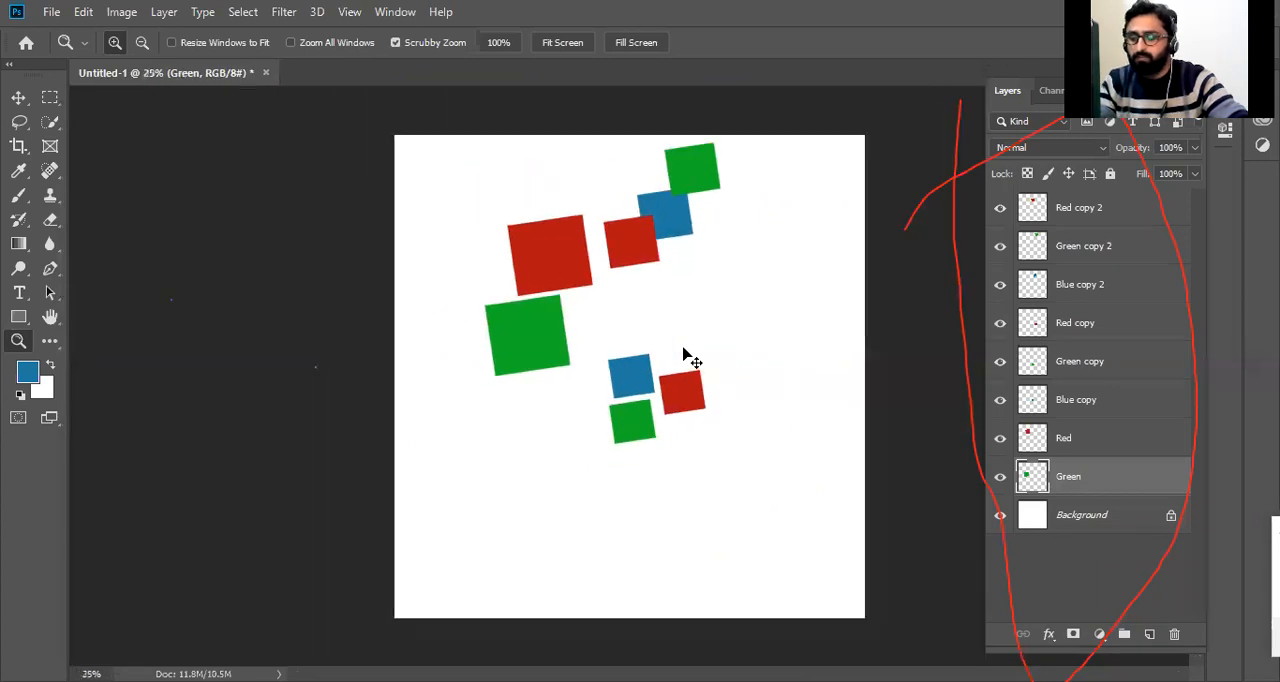
{"action": "key", "text": "ctrl+minus"}
{"action": "key", "text": "ctrl+minus"}
{"action": "key", "text": "ctrl+minus"}
{"action": "key", "text": "ctrl+minus"}
{"action": "key", "text": "ctrl+plus"}
{"action": "key", "text": "ctrl+minus"}
{"action": "key", "text": "ctrl+minus"}
{"action": "key", "text": "ctrl+plus"}
{"action": "key", "text": "ctrl+plus"}
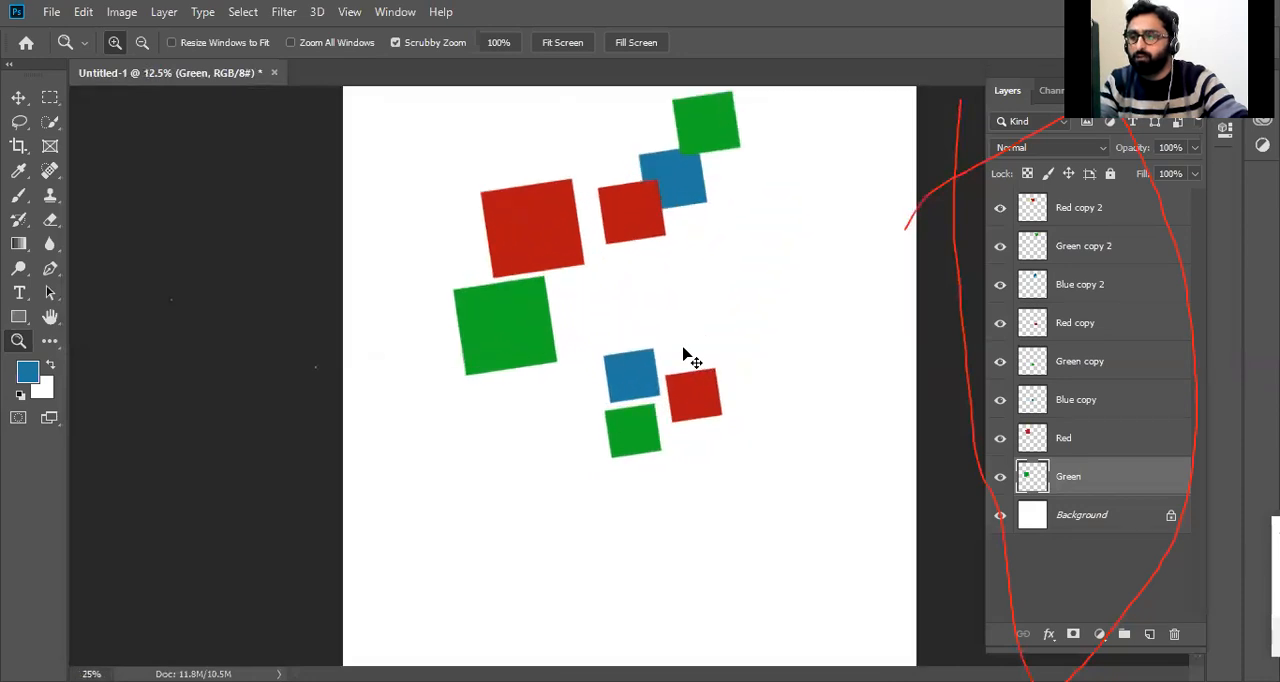
{"action": "key", "text": "ctrl+plus"}
{"action": "key", "text": "ctrl+plus"}
{"action": "key", "text": "ctrl+minus"}
{"action": "key", "text": "ctrl+minus"}
{"action": "key", "text": "ctrl+minus"}
{"action": "key", "text": "ctrl+minus"}
{"action": "key", "text": "ctrl+plus"}
{"action": "key", "text": "ctrl+plus"}
{"action": "key", "text": "ctrl+plus"}
{"action": "key", "text": "ctrl+plus"}
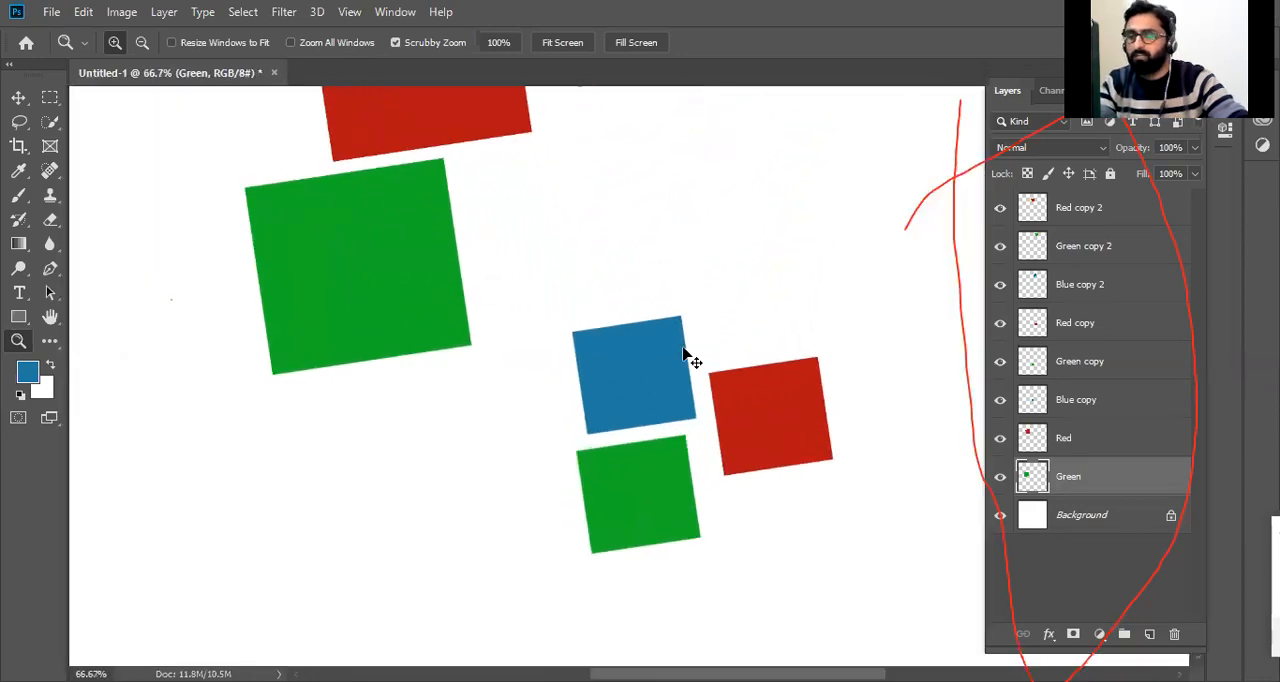
{"action": "key", "text": "ctrl+minus"}
{"action": "key", "text": "ctrl+minus"}
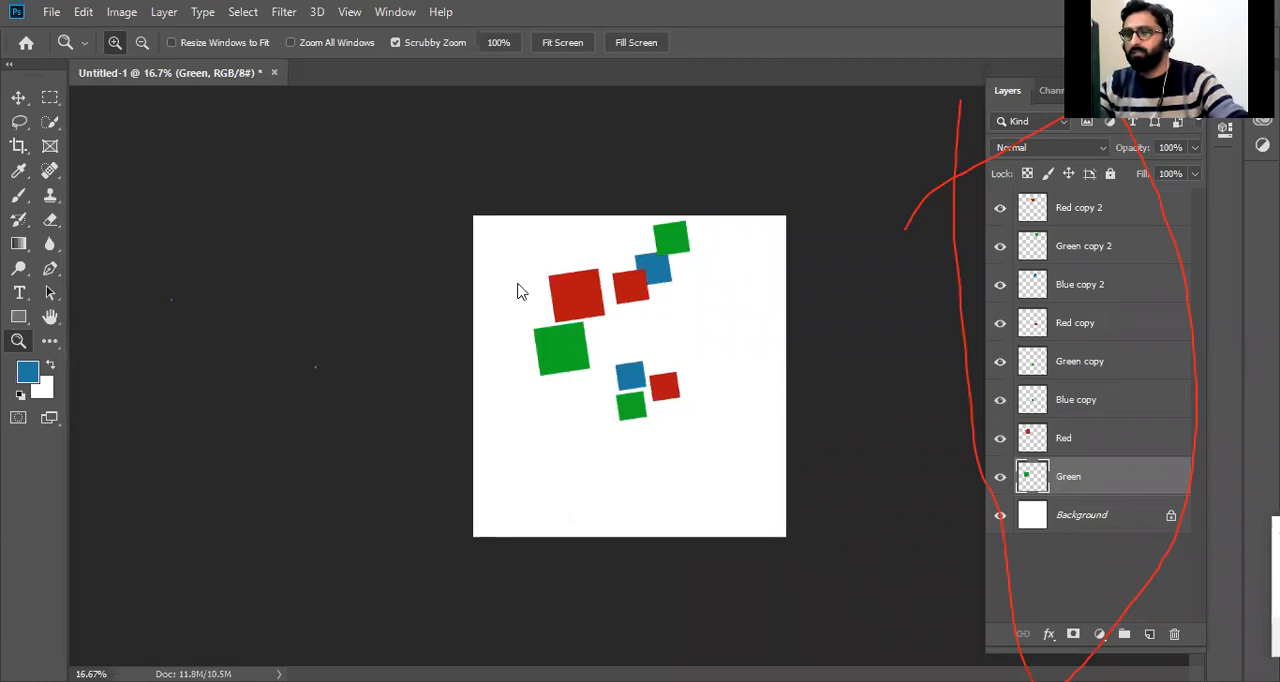
Select the large red square with the Move tool, view the canvas at 100%, and return to the whole-canvas view.
{"action": "key", "text": "v"}
{"action": "left_click", "coordinate": [579, 305]}
{"action": "key", "text": "ctrl"}
{"action": "key", "text": "ctrl+1"}
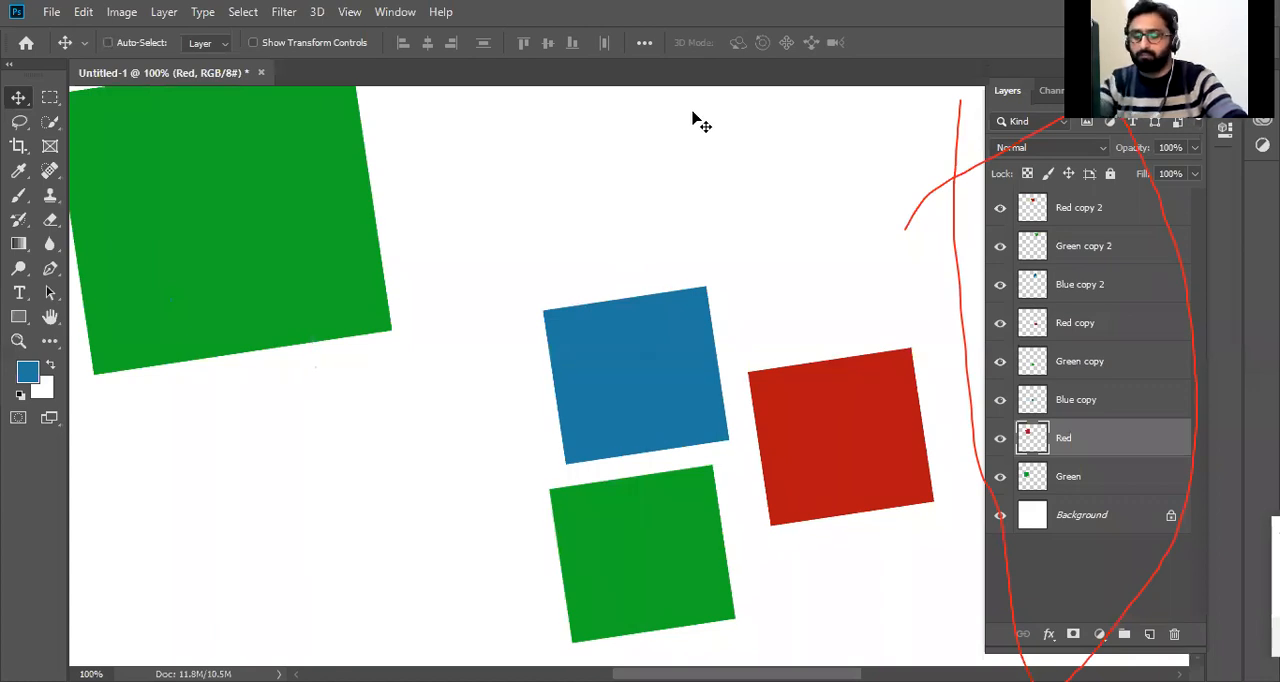
{"action": "key", "text": "ctrl+0"}
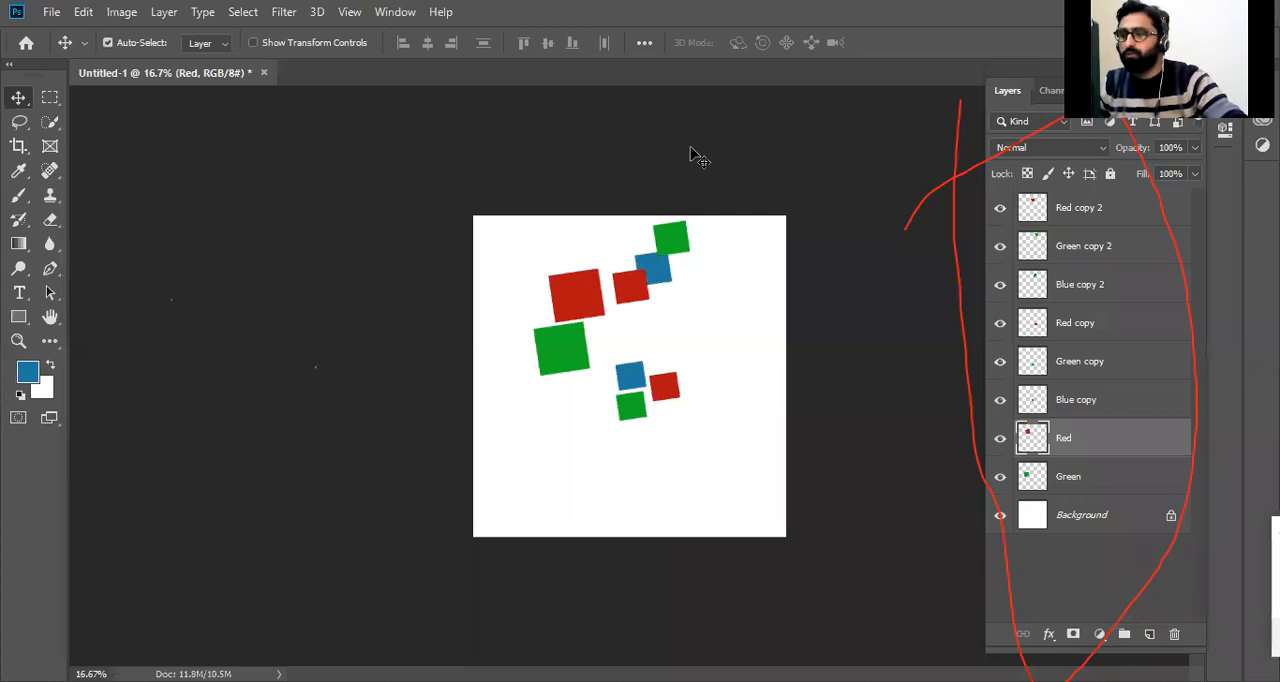
Scrub-zoom with the Zoom tool into the large red square up to about 382% and back out to about 18.6%.
{"action": "key", "text": "z"}
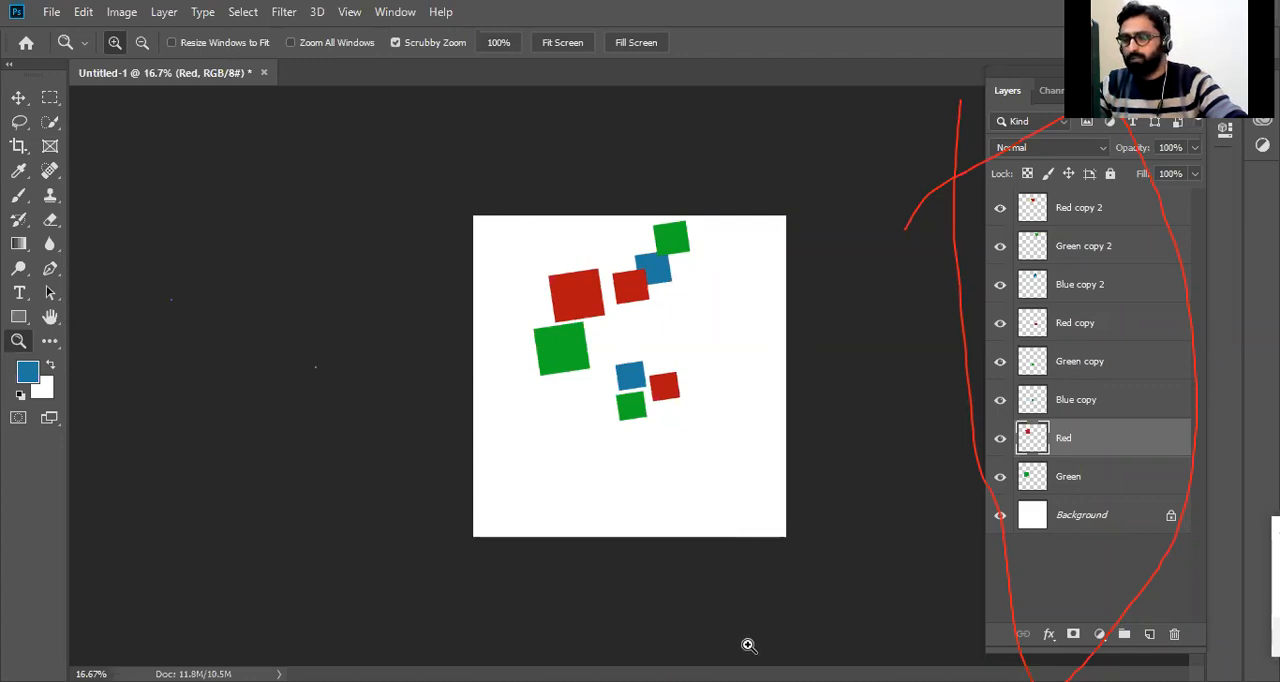
{"action": "left_click", "coordinate": [1027, 453]}
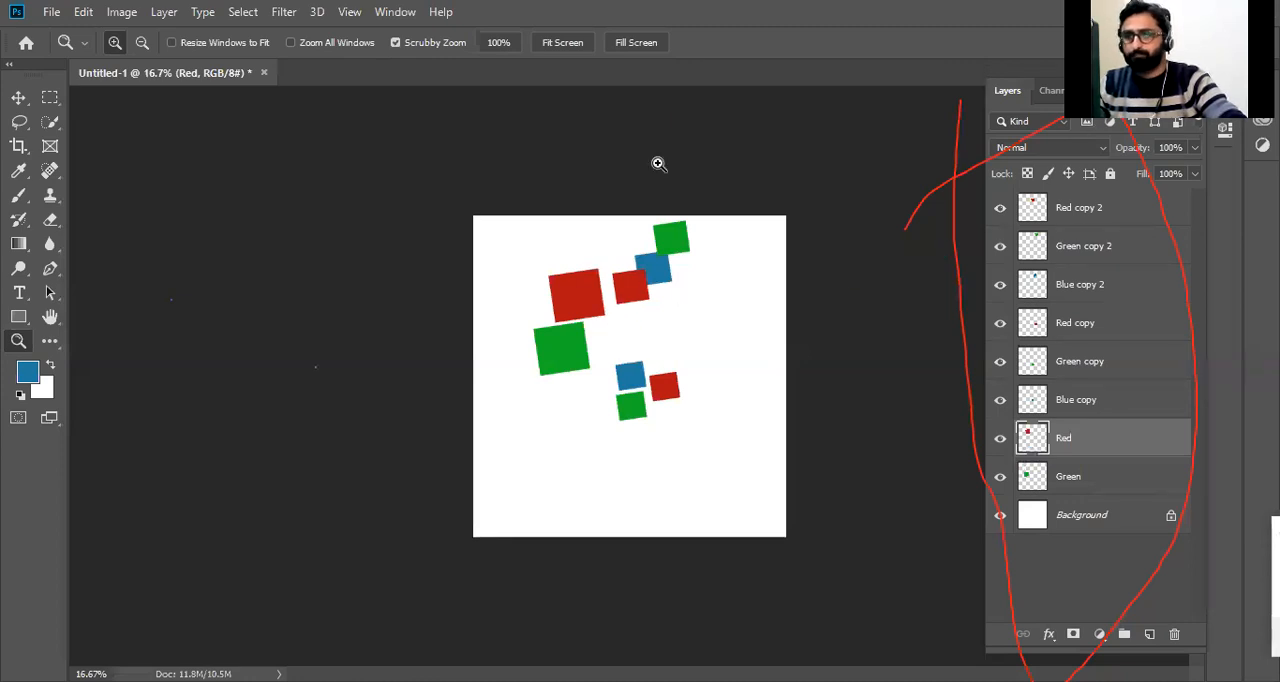
{"action": "left_click_drag", "start_coordinate": [548, 267], "coordinate": [563, 297]}
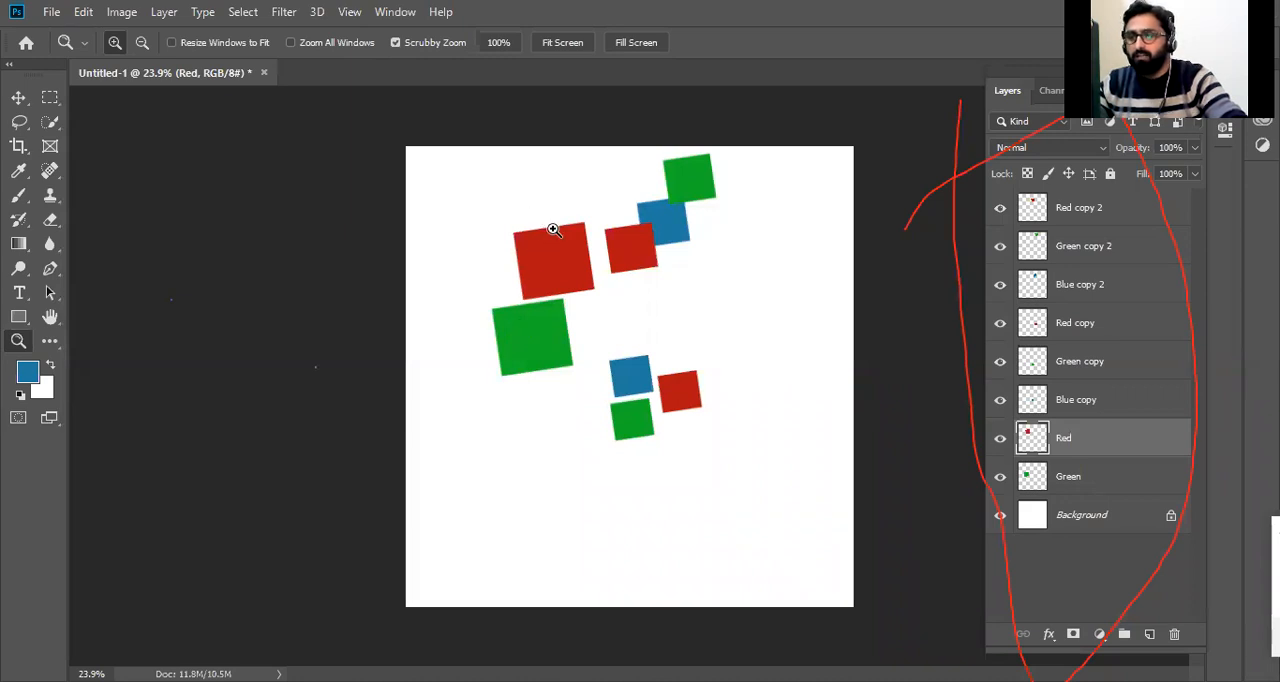
{"action": "left_click_drag", "start_coordinate": [539, 211], "coordinate": [634, 351]}
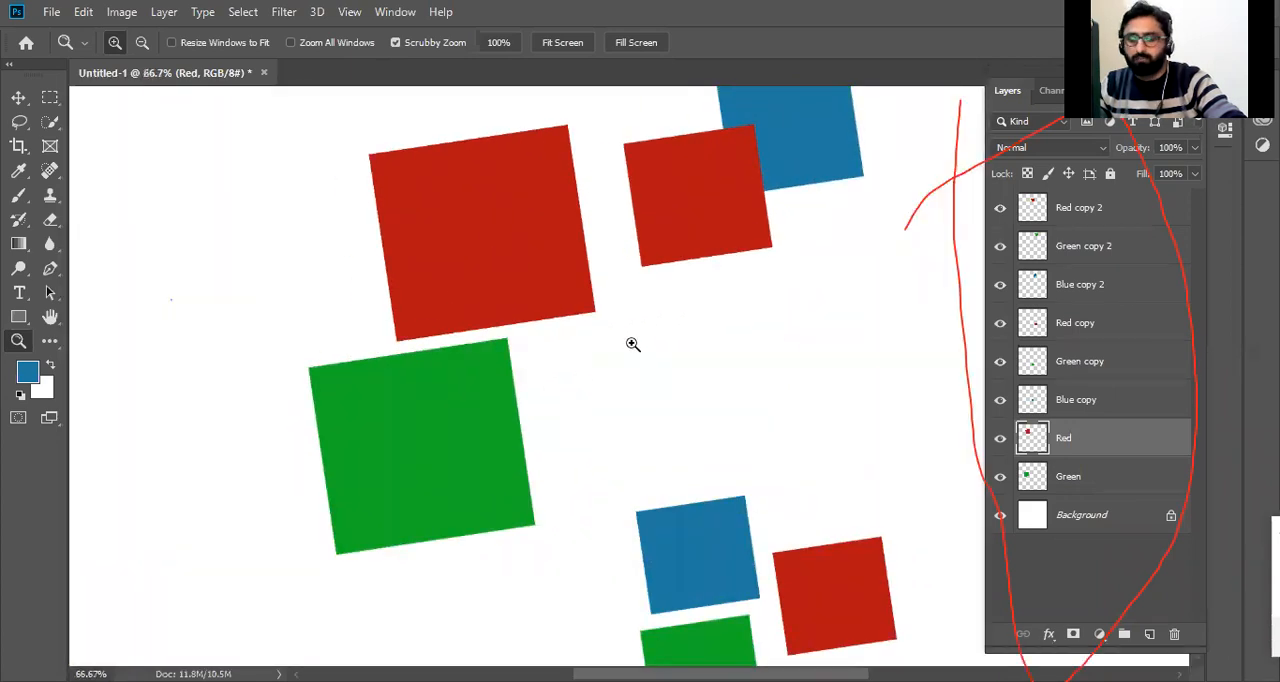
{"action": "left_click_drag", "start_coordinate": [564, 254], "coordinate": [662, 397]}
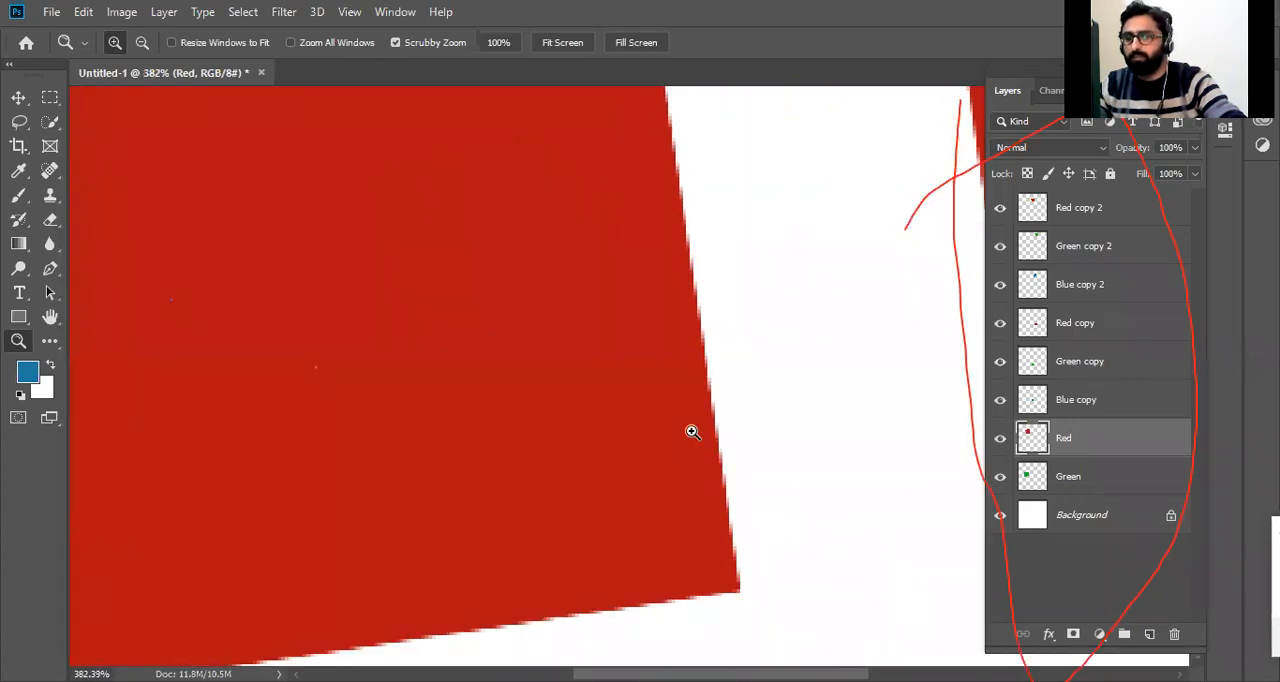
{"action": "left_click", "coordinate": [691, 431]}
{"action": "left_click_drag", "start_coordinate": [646, 337], "coordinate": [454, 254]}
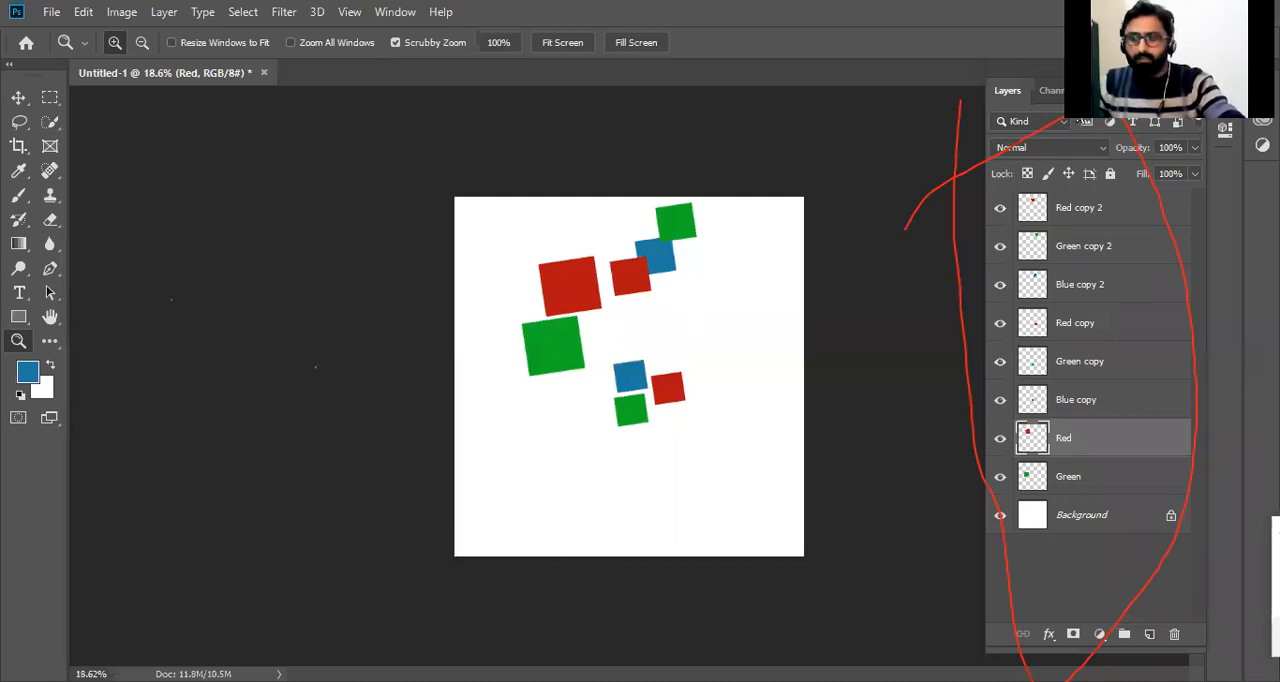
Select the upper blue square's layer, scrub-zoom the area near it to about 328%, and return to the Move tool.
{"action": "key", "text": "v"}
{"action": "left_click", "coordinate": [657, 251]}
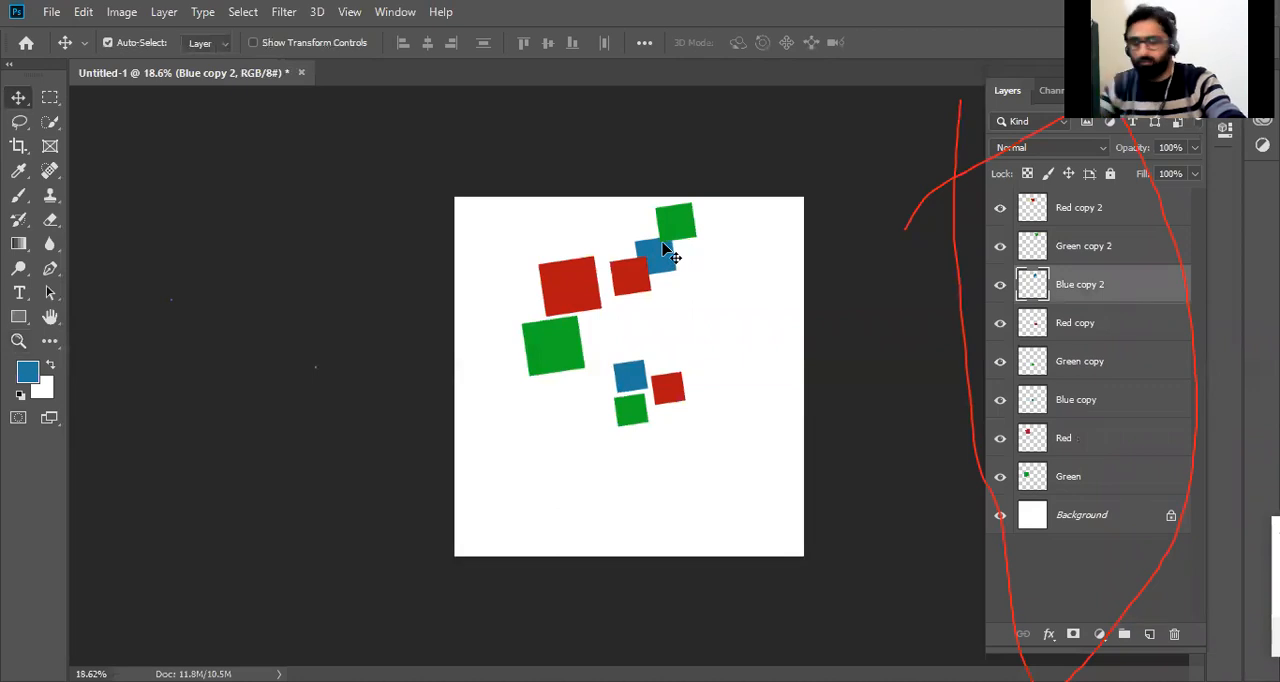
{"action": "key", "text": "z"}
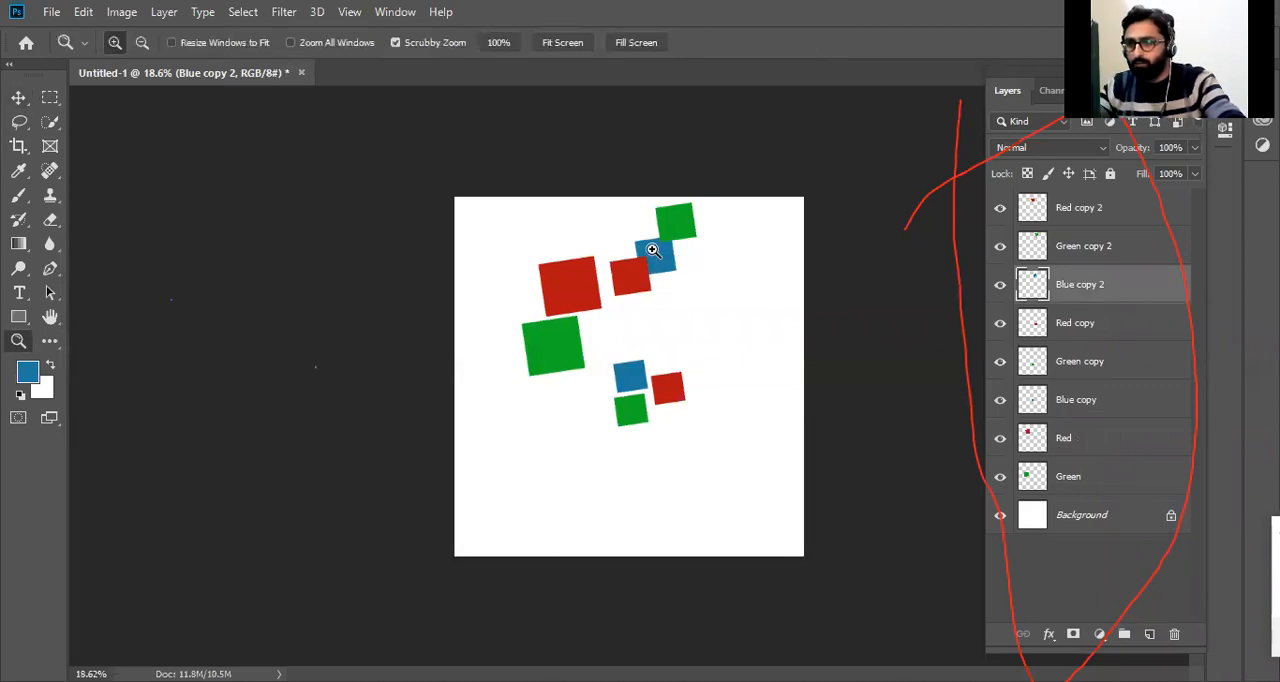
{"action": "left_click_drag", "start_coordinate": [617, 217], "coordinate": [823, 343]}
{"action": "key", "text": "v"}
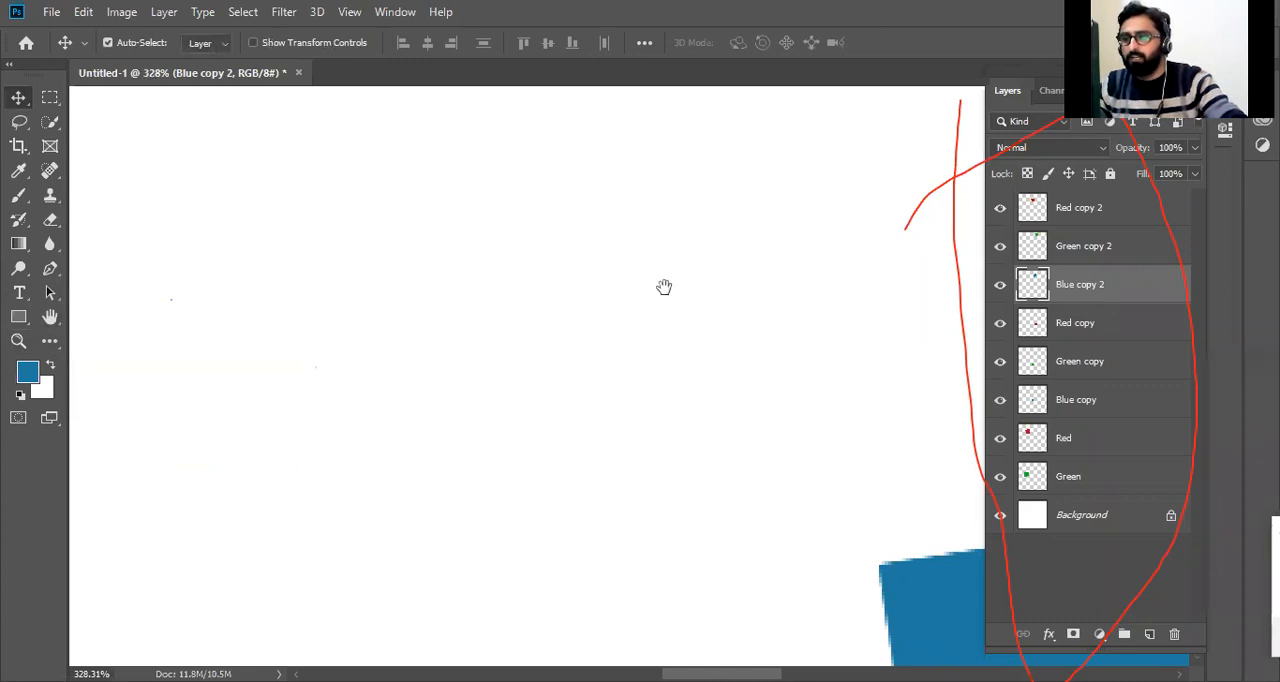
Temporarily use the Hand tool to pan to the upper blue square, and reduce the view to 200%.
{"action": "key", "text": "space"}
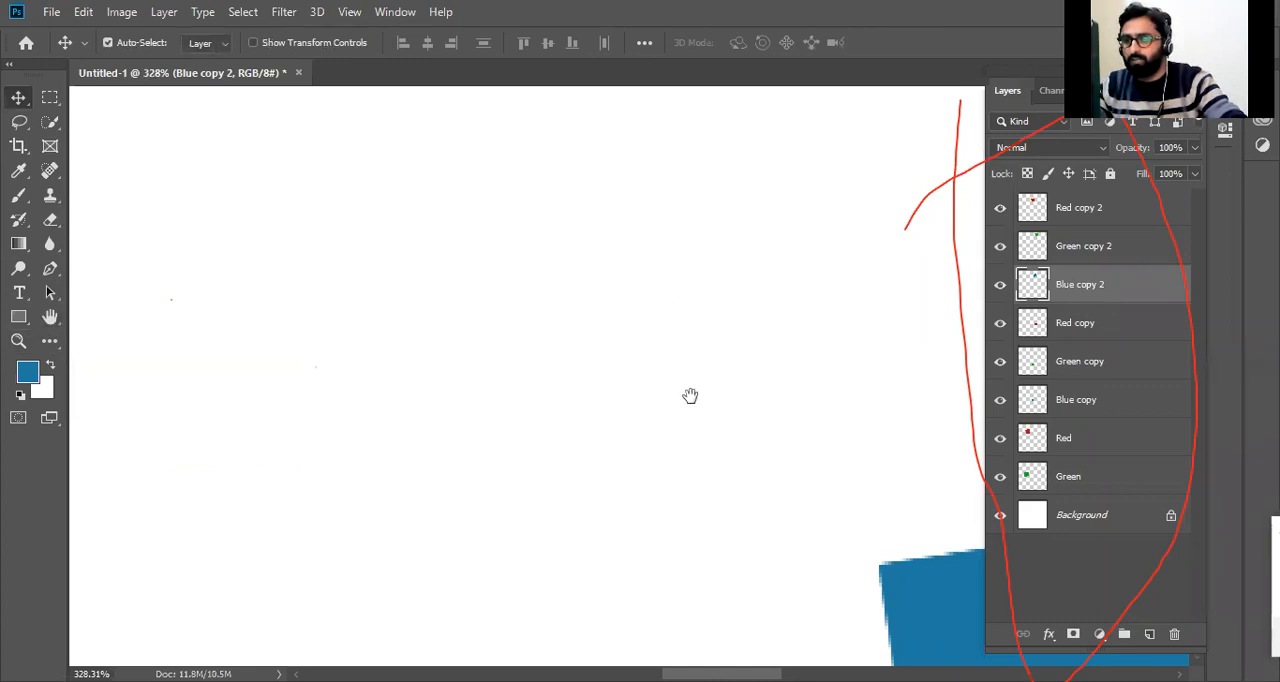
{"action": "left_click_drag", "start_coordinate": [717, 411], "coordinate": [415, 283]}
{"action": "left_click_drag", "start_coordinate": [950, 545], "coordinate": [608, 253]}
{"action": "key", "text": "ctrl+minus"}
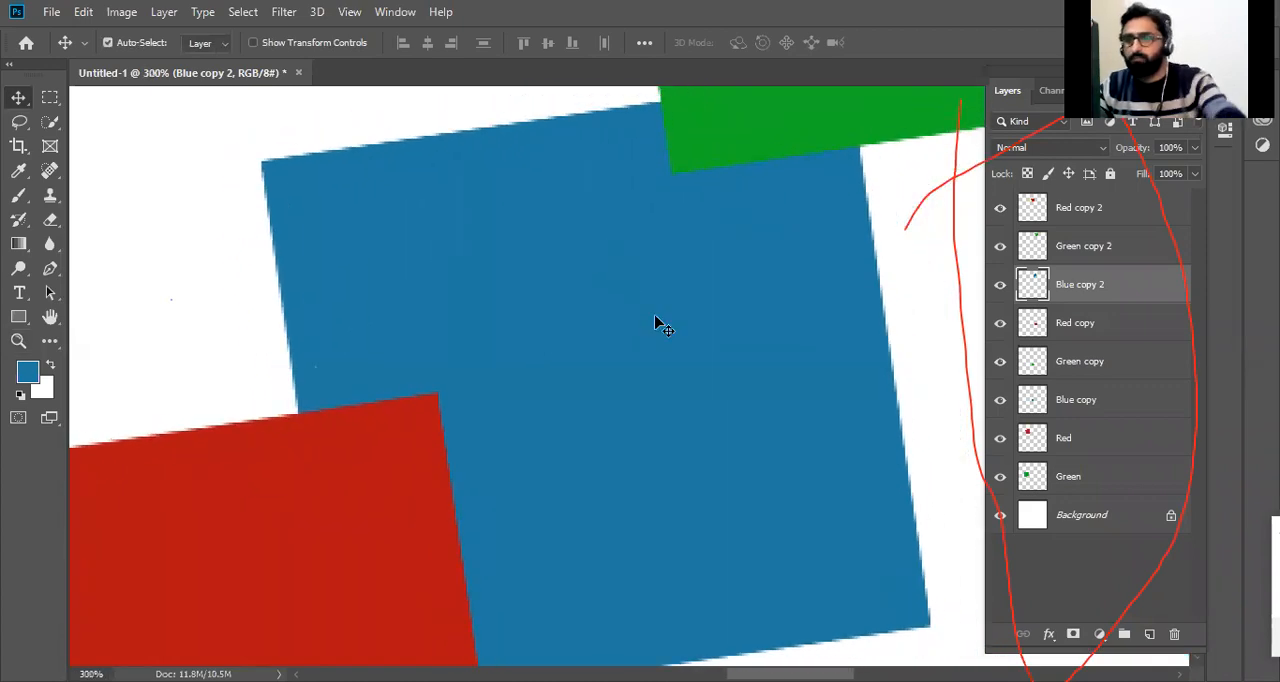
{"action": "key", "text": "ctrl+minus"}
With the Zoom tool active, pan across the squares to the lower blue one and reduce the view to 25%.
{"action": "key", "text": "z"}
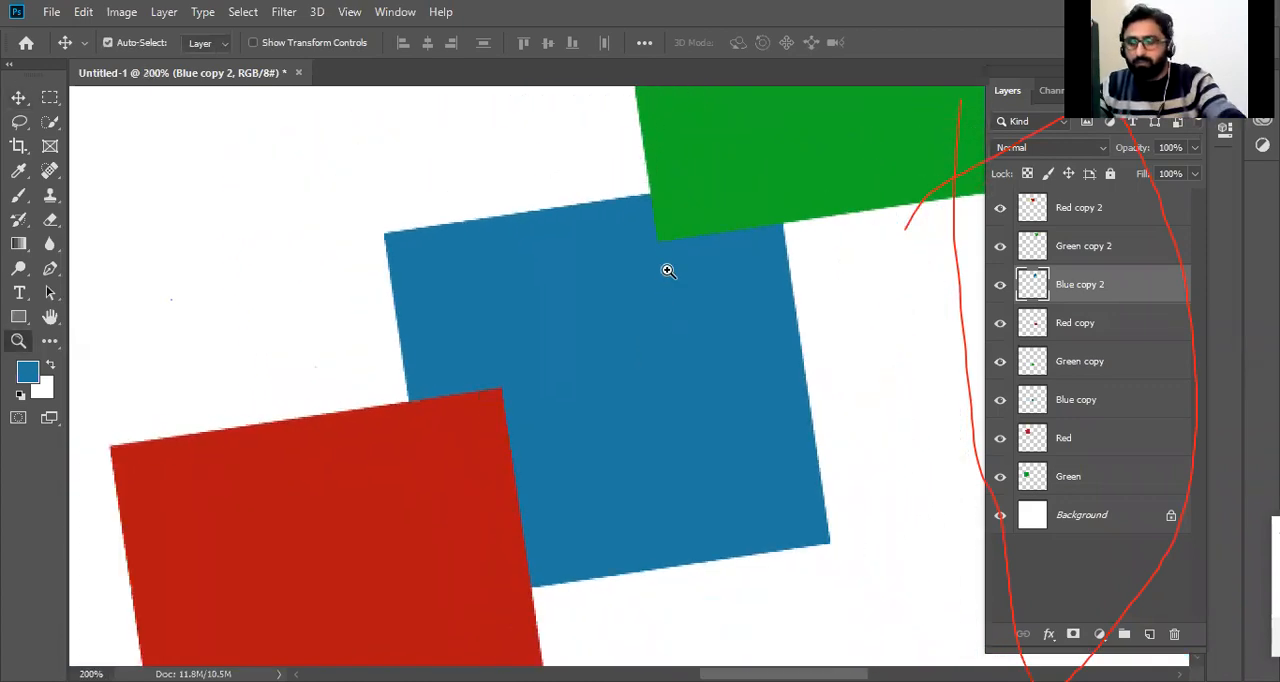
{"action": "left_click_drag", "start_coordinate": [764, 218], "coordinate": [602, 438]}
{"action": "left_click_drag", "start_coordinate": [808, 167], "coordinate": [672, 454]}
{"action": "left_click_drag", "start_coordinate": [400, 424], "coordinate": [216, 359]}
{"action": "left_click_drag", "start_coordinate": [731, 314], "coordinate": [555, 322]}
{"action": "key", "text": "ctrl+minus"}
{"action": "key", "text": "ctrl+minus"}
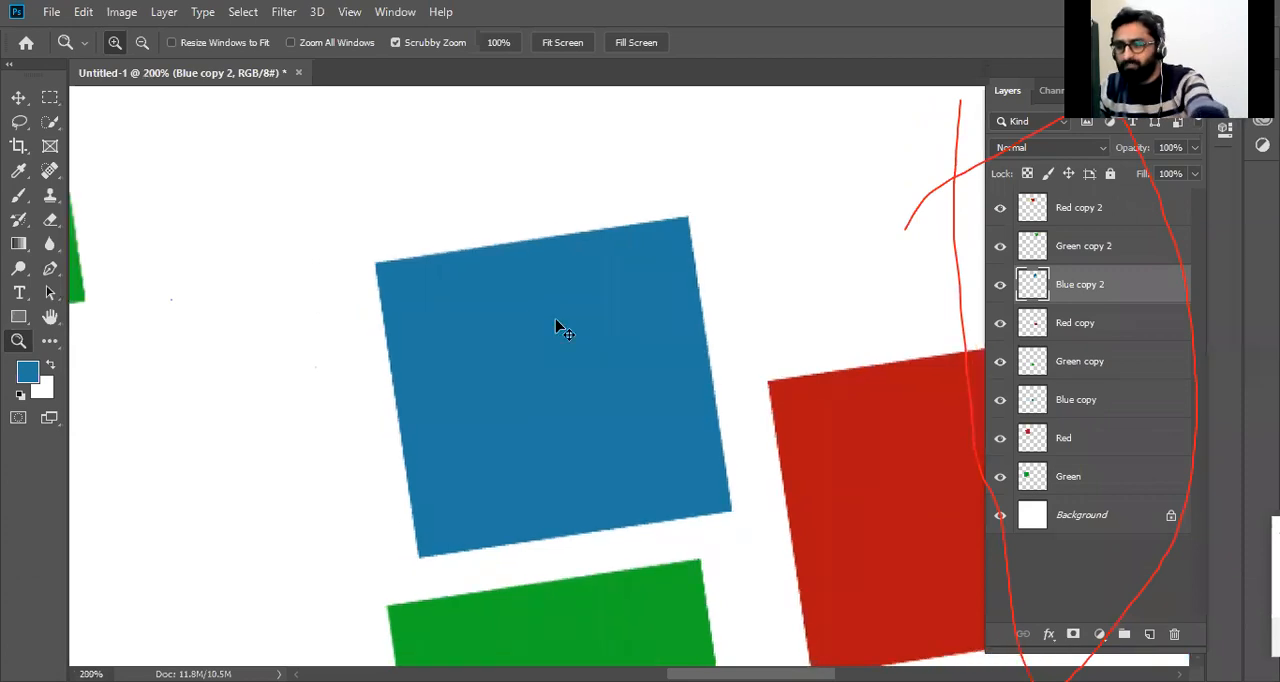
{"action": "key", "text": "ctrl+minus"}
{"action": "key", "text": "ctrl+minus"}
{"action": "key", "text": "ctrl+minus"}
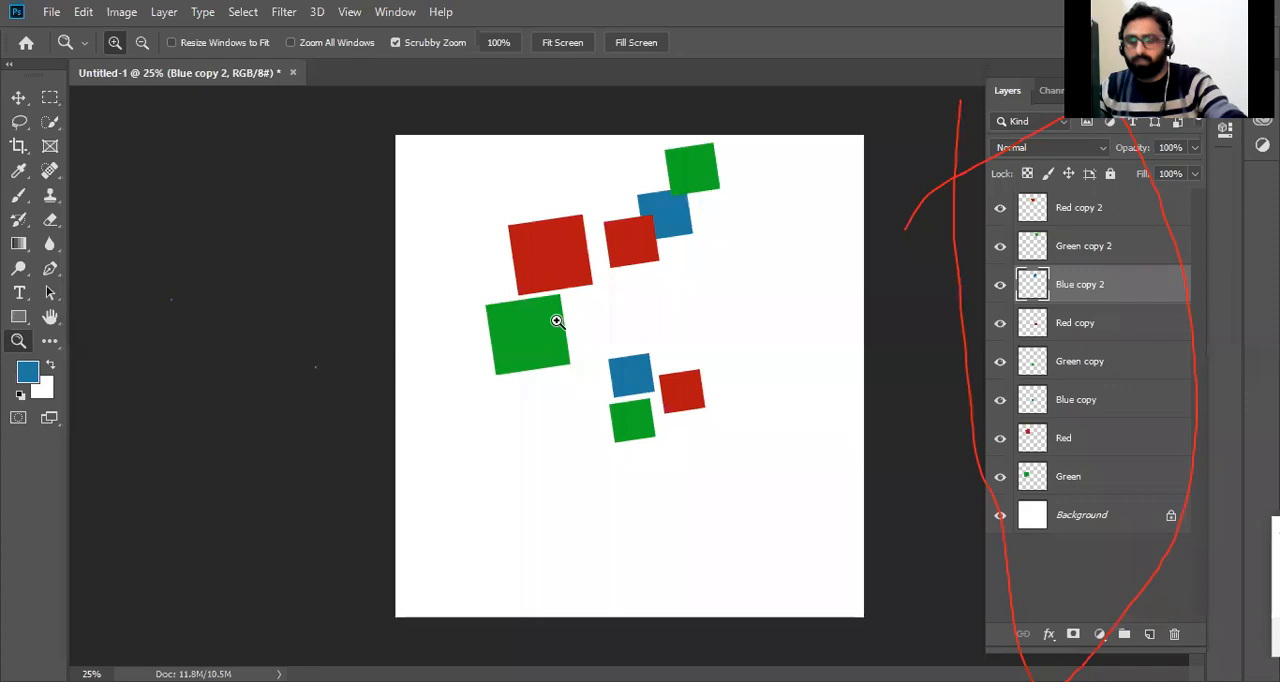
Magnify the canvas to about 203%, pan across the squares to the large green one, and fit the canvas on screen.
{"action": "key", "text": "ctrl+plus"}
{"action": "left_click_drag", "start_coordinate": [634, 155], "coordinate": [780, 285]}
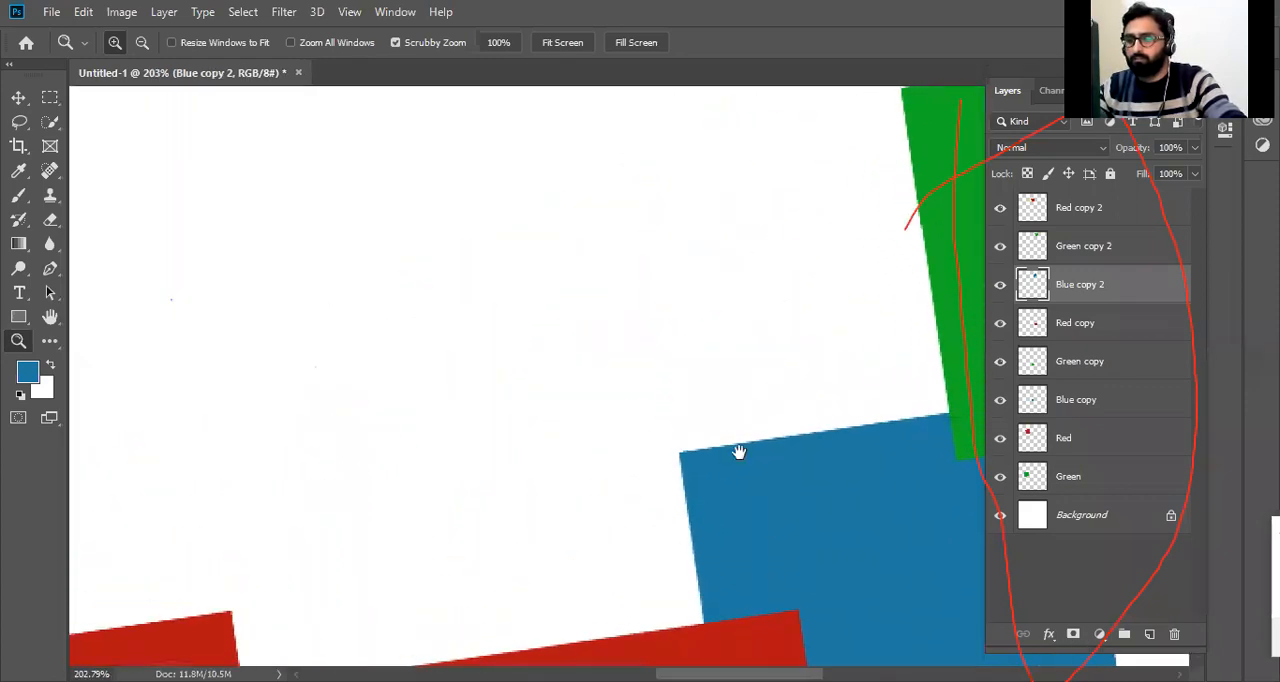
{"action": "left_click_drag", "start_coordinate": [680, 449], "coordinate": [416, 297]}
{"action": "left_click_drag", "start_coordinate": [574, 405], "coordinate": [420, 590]}
{"action": "left_click_drag", "start_coordinate": [579, 349], "coordinate": [745, 130]}
{"action": "left_click_drag", "start_coordinate": [412, 639], "coordinate": [700, 110]}
{"action": "left_click_drag", "start_coordinate": [352, 610], "coordinate": [645, 305]}
{"action": "left_click_drag", "start_coordinate": [165, 111], "coordinate": [685, 110]}
{"action": "left_click_drag", "start_coordinate": [222, 650], "coordinate": [440, 445]}
{"action": "left_click_drag", "start_coordinate": [907, 647], "coordinate": [785, 326]}
{"action": "left_click_drag", "start_coordinate": [760, 412], "coordinate": [564, 564]}
{"action": "left_click_drag", "start_coordinate": [641, 317], "coordinate": [740, 443]}
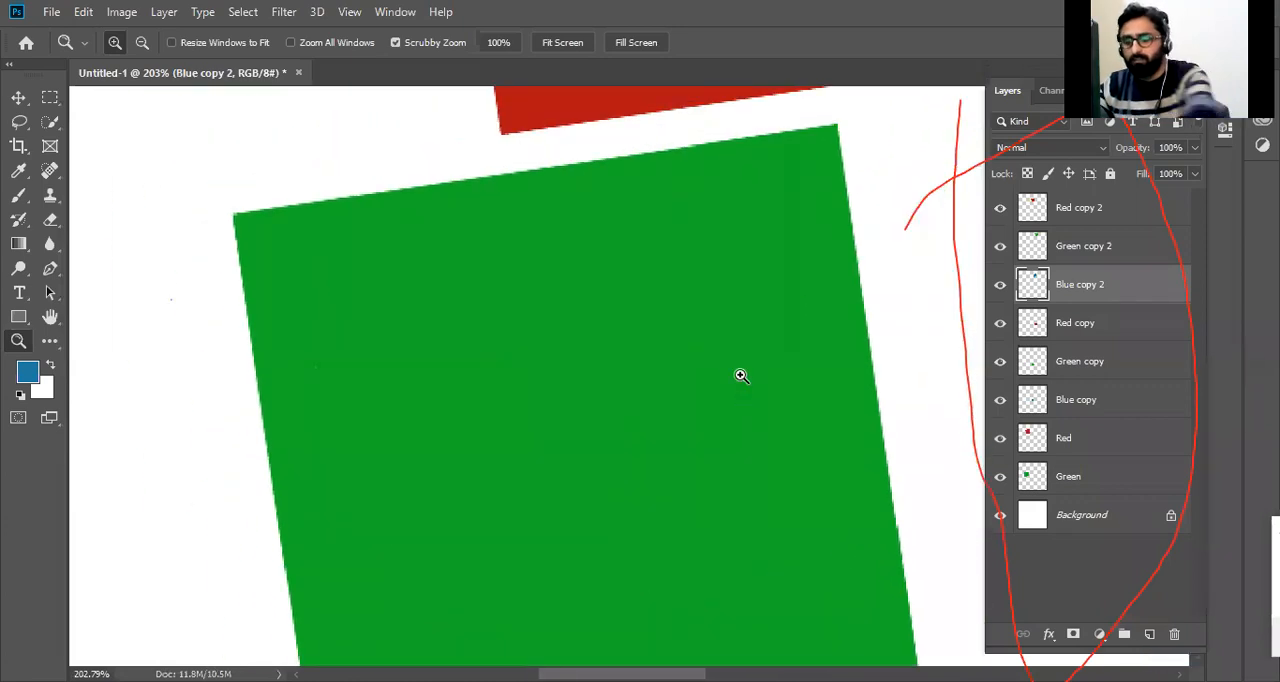
{"action": "key", "text": "ctrl+0"}
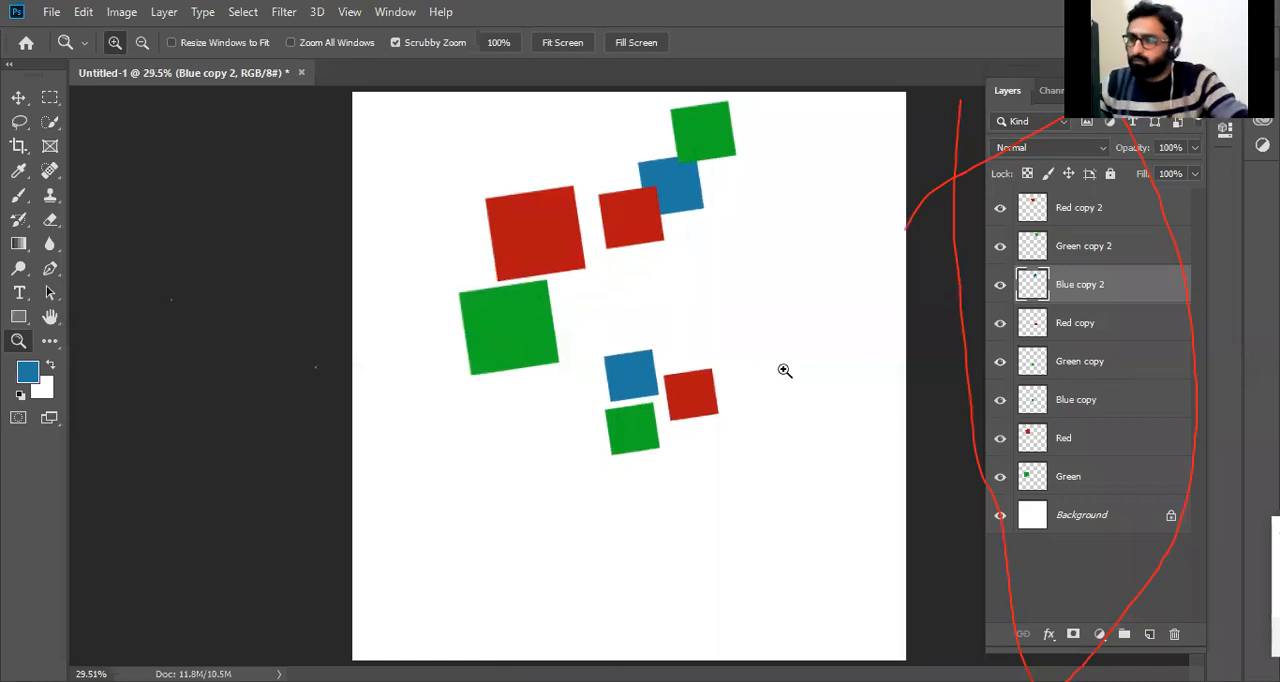
Activate the Hand tool and temporarily zoom the area above the large red square to about 257%.
{"action": "left_click", "coordinate": [50, 316]}
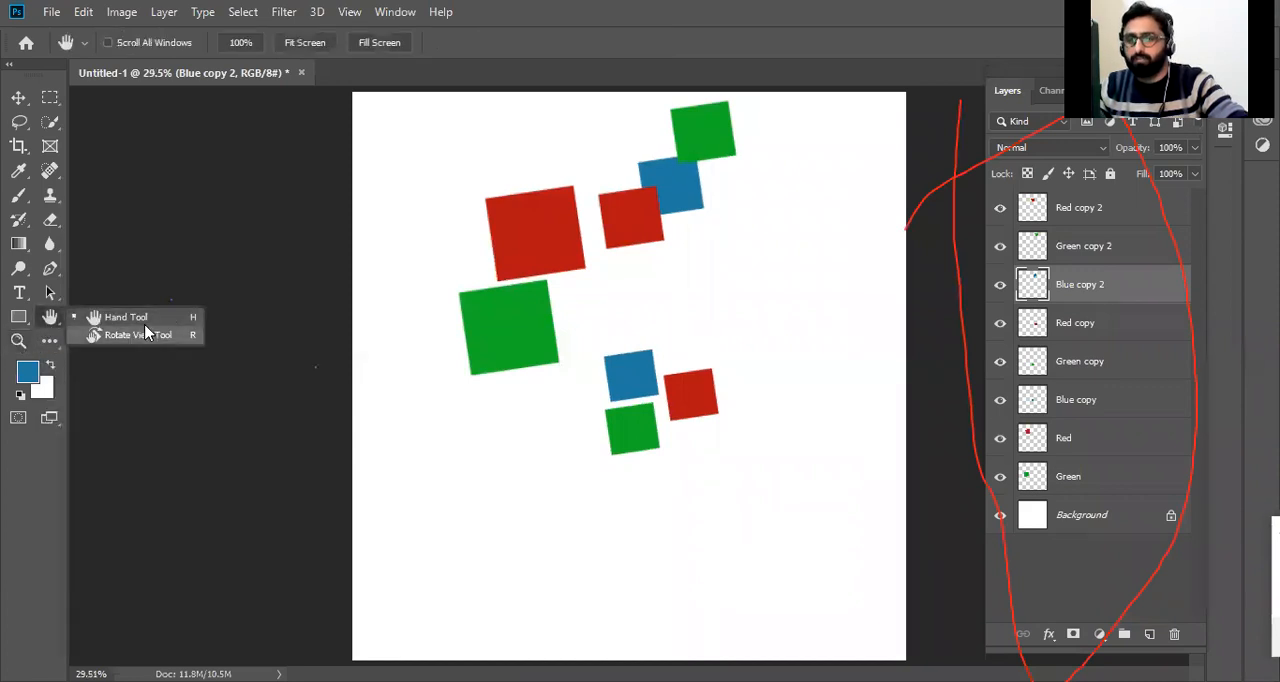
{"action": "left_click", "coordinate": [607, 249]}
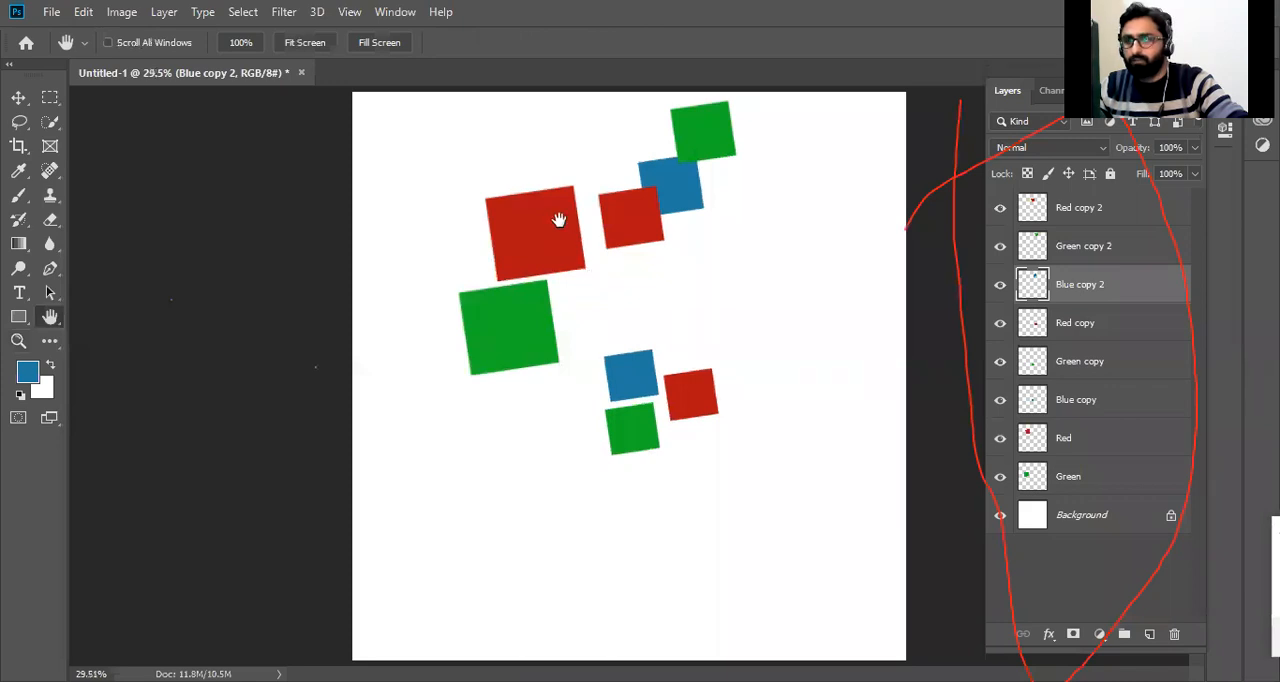
{"action": "key", "text": "ctrl+space"}
{"action": "left_click_drag", "start_coordinate": [574, 151], "coordinate": [752, 337]}
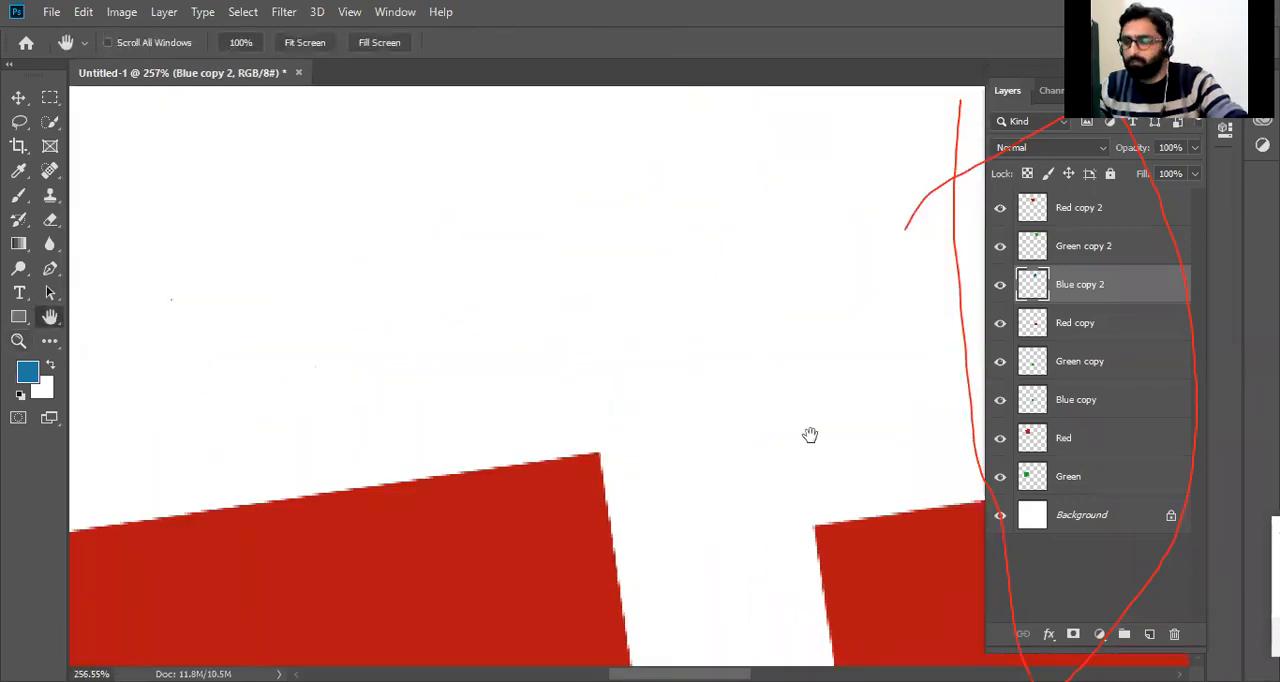
Pan around the magnified canvas with the Hand tool to inspect the squares, ending at the large red one.
{"action": "left_click_drag", "start_coordinate": [810, 435], "coordinate": [312, 356]}
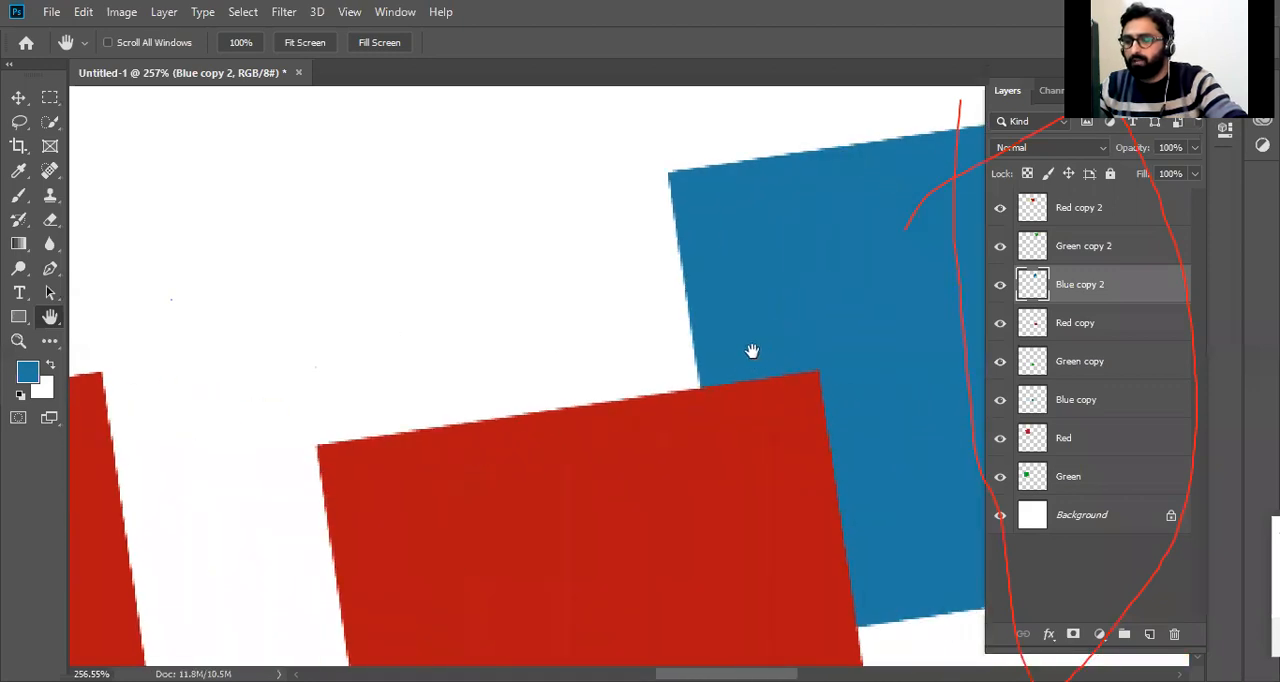
{"action": "left_click_drag", "start_coordinate": [751, 351], "coordinate": [285, 411]}
{"action": "left_click_drag", "start_coordinate": [769, 243], "coordinate": [403, 655]}
{"action": "left_click_drag", "start_coordinate": [365, 373], "coordinate": [486, 289]}
{"action": "left_click_drag", "start_coordinate": [300, 590], "coordinate": [740, 165]}
{"action": "left_click_drag", "start_coordinate": [357, 503], "coordinate": [664, 399]}
{"action": "left_click_drag", "start_coordinate": [400, 235], "coordinate": [770, 500]}
{"action": "left_click_drag", "start_coordinate": [584, 372], "coordinate": [801, 510]}
{"action": "left_click_drag", "start_coordinate": [618, 325], "coordinate": [603, 527]}
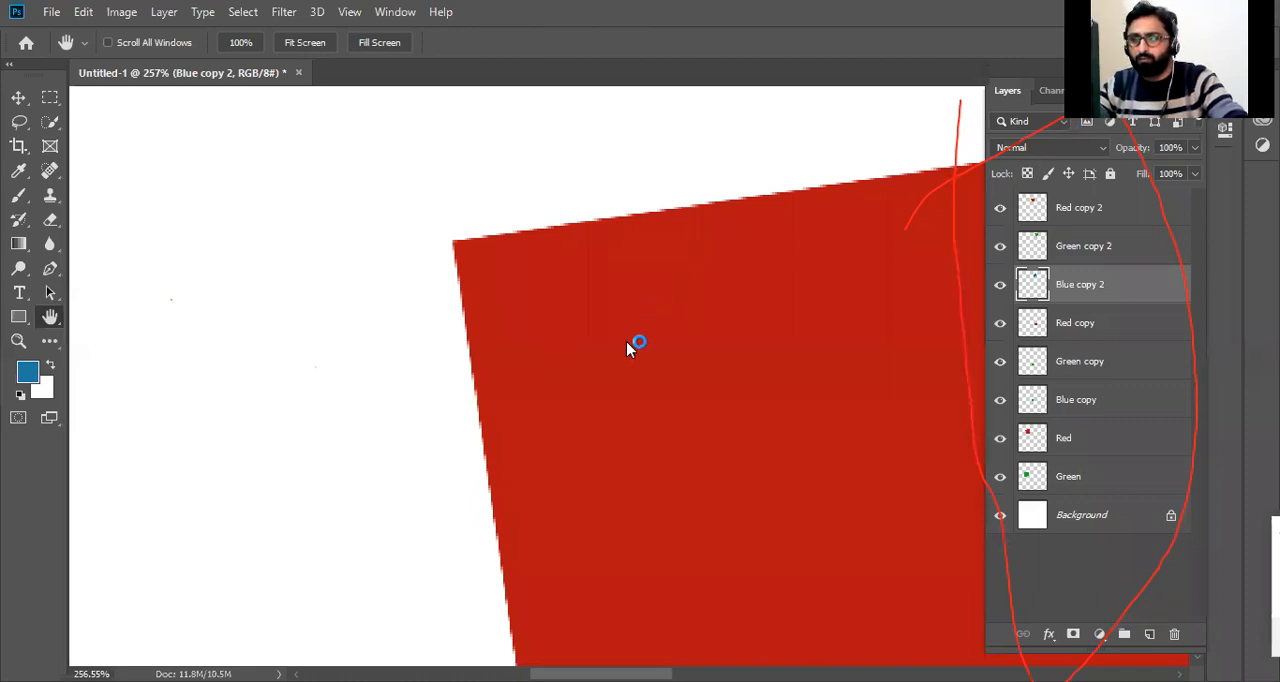
{"action": "left_click_drag", "start_coordinate": [634, 336], "coordinate": [285, 426]}
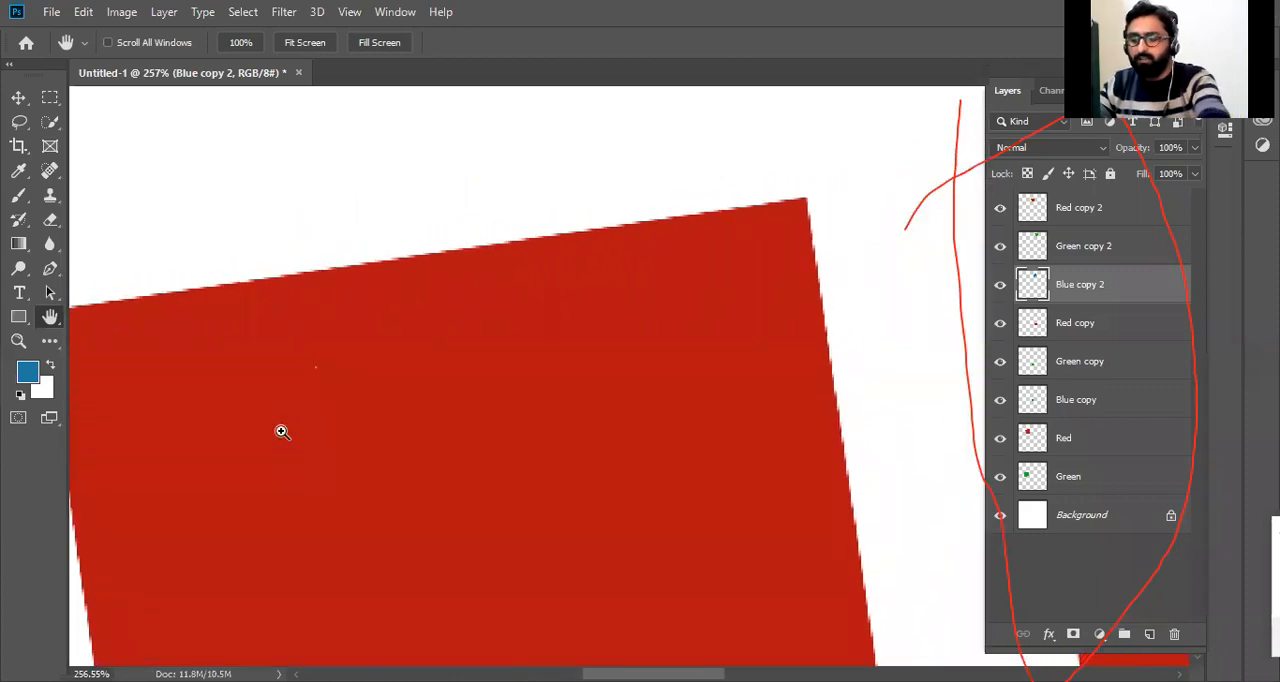
Reduce the view to 66.7% and pan down to the lower cluster of small blue, green and red squares.
{"action": "key", "text": "ctrl+minus"}
{"action": "key", "text": "ctrl+minus"}
{"action": "key", "text": "ctrl+minus"}
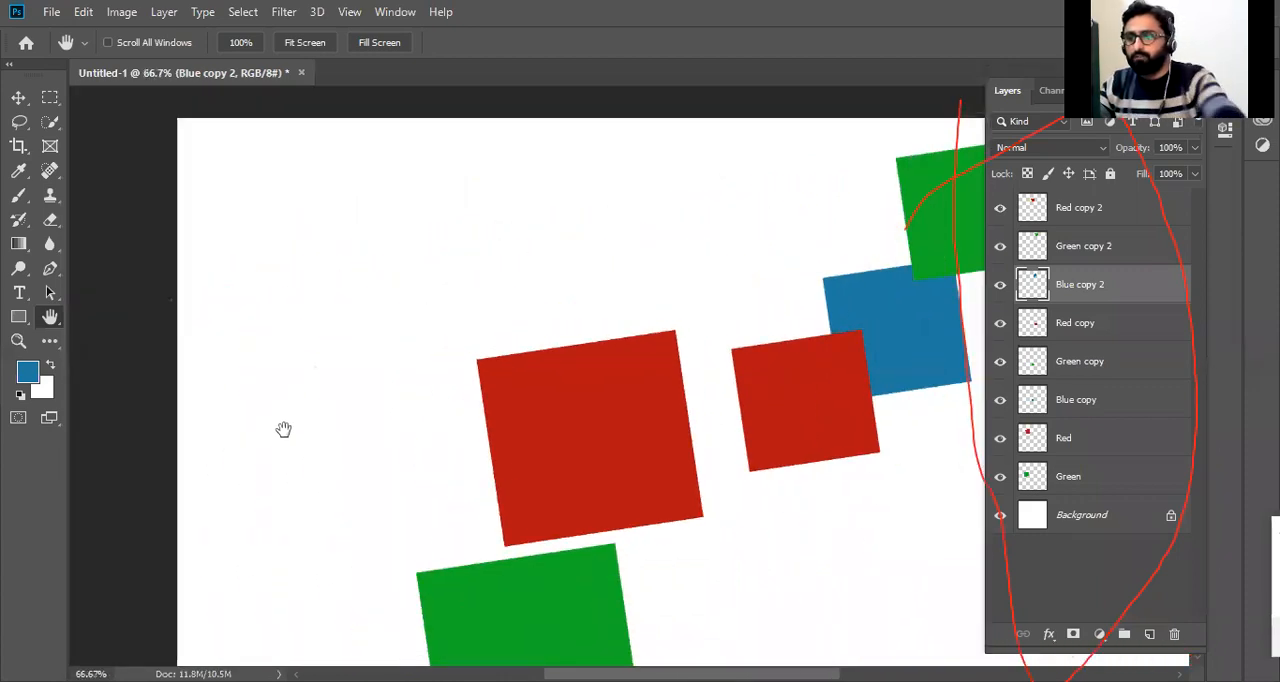
{"action": "left_click_drag", "start_coordinate": [740, 291], "coordinate": [521, 301]}
{"action": "left_click_drag", "start_coordinate": [537, 419], "coordinate": [619, 219]}
{"action": "left_click_drag", "start_coordinate": [623, 434], "coordinate": [545, 280]}
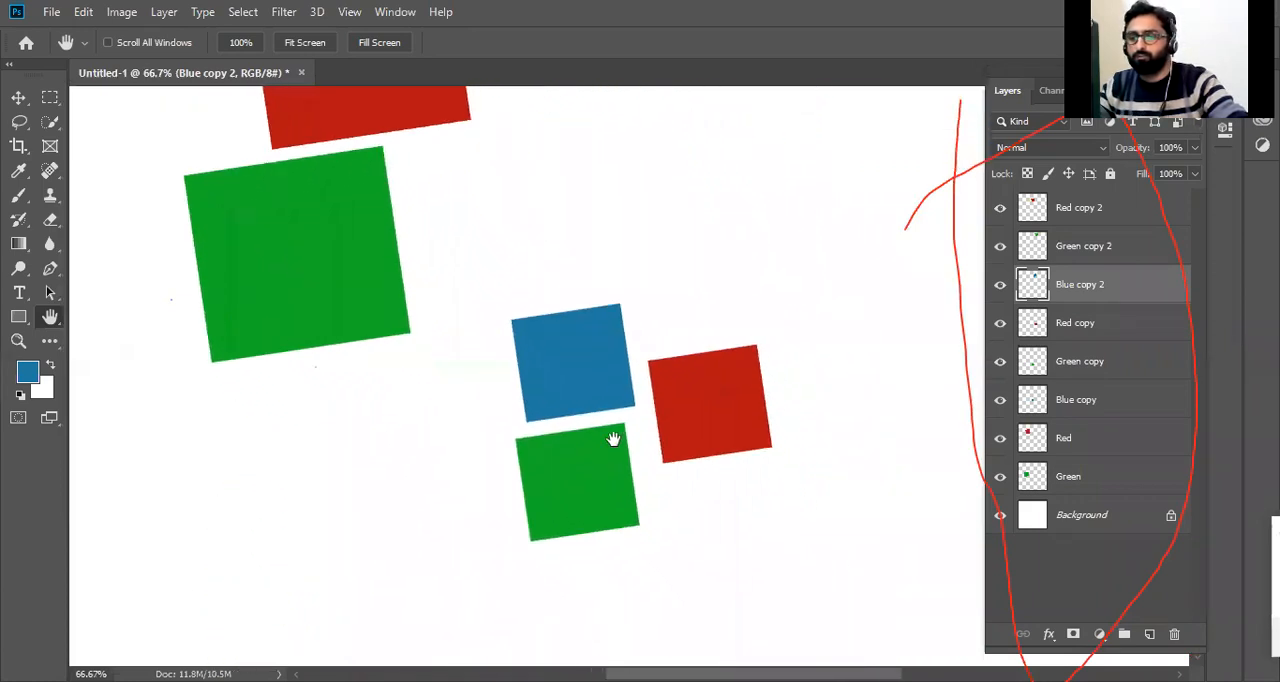
Move the lower small red and green squares closer together and shift the blue square so it overlaps behind both.
{"action": "key", "text": "v"}
{"action": "left_click", "coordinate": [713, 405]}
{"action": "left_click_drag", "start_coordinate": [713, 405], "coordinate": [705, 405]}
{"action": "left_click", "coordinate": [580, 489]}
{"action": "left_click_drag", "start_coordinate": [586, 486], "coordinate": [605, 480]}
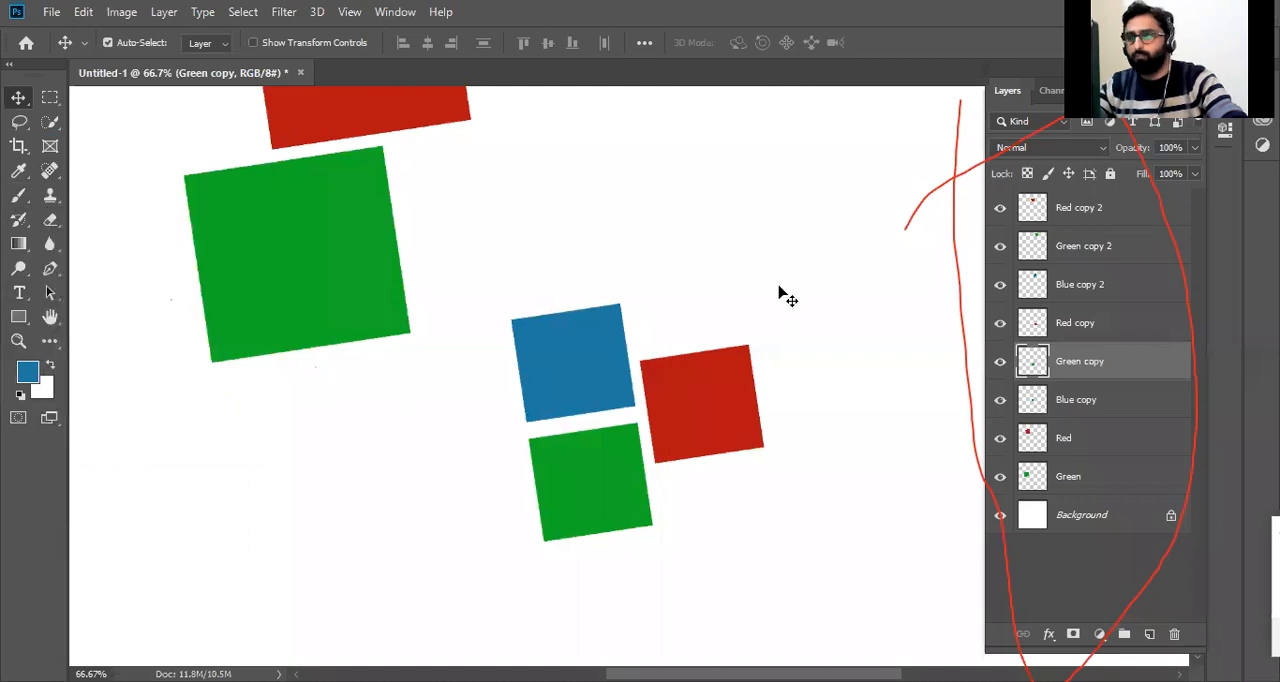
{"action": "left_click", "coordinate": [750, 384]}
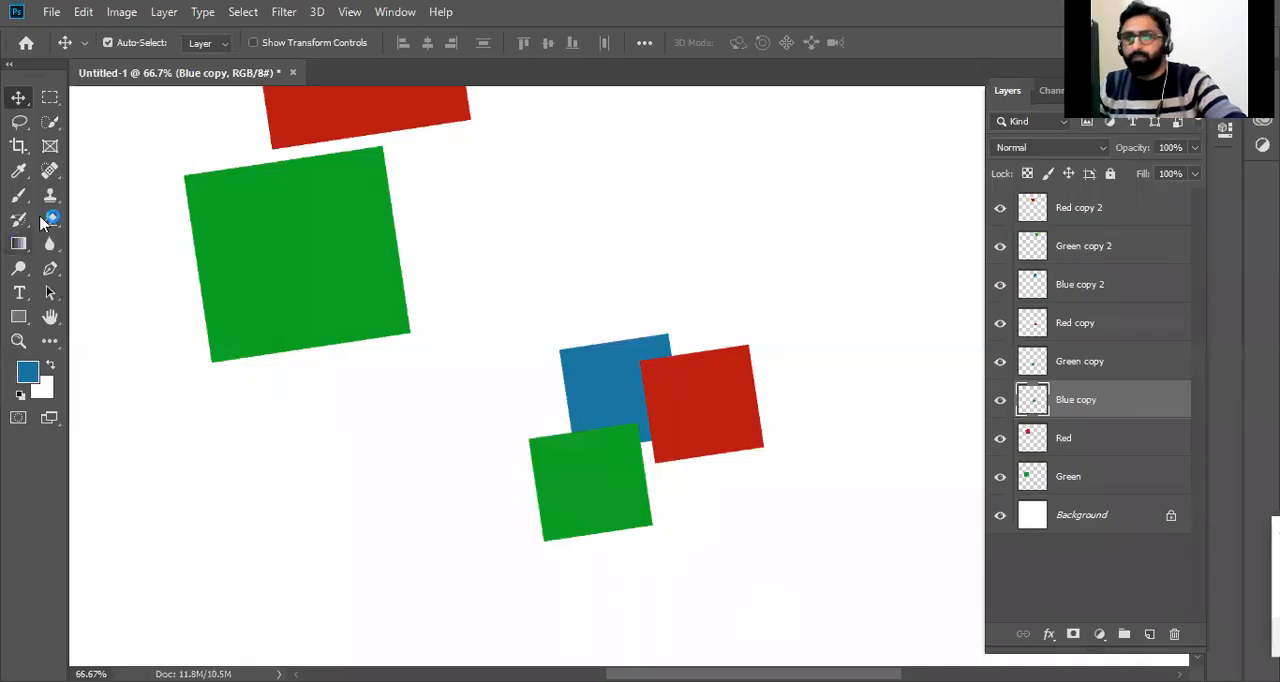
Fit the canvas on screen and move the large red square up and left, away from the large green square.
{"action": "key", "text": "ctrl+0"}
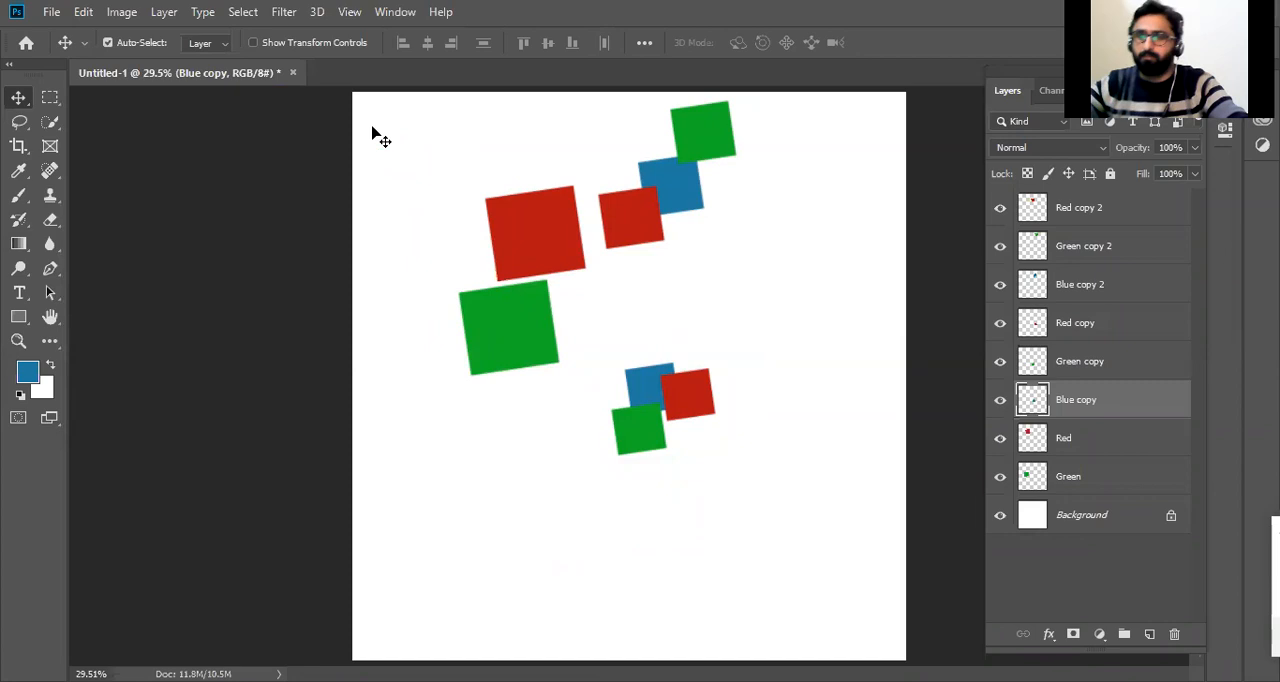
{"action": "left_click_drag", "start_coordinate": [565, 250], "coordinate": [515, 248]}
{"action": "left_click_drag", "start_coordinate": [515, 253], "coordinate": [500, 240]}
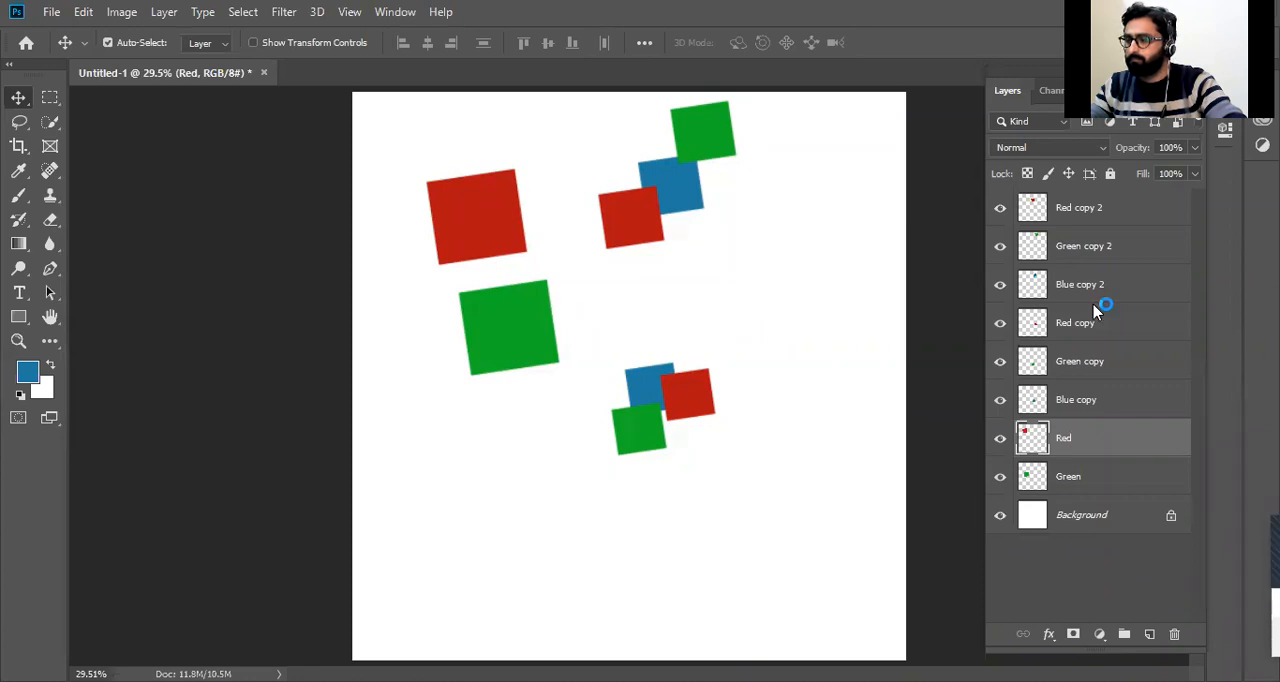
Deselect all layers, add a new empty layer at the top of the stack, and undo the addition.
{"action": "left_click", "coordinate": [940, 260]}
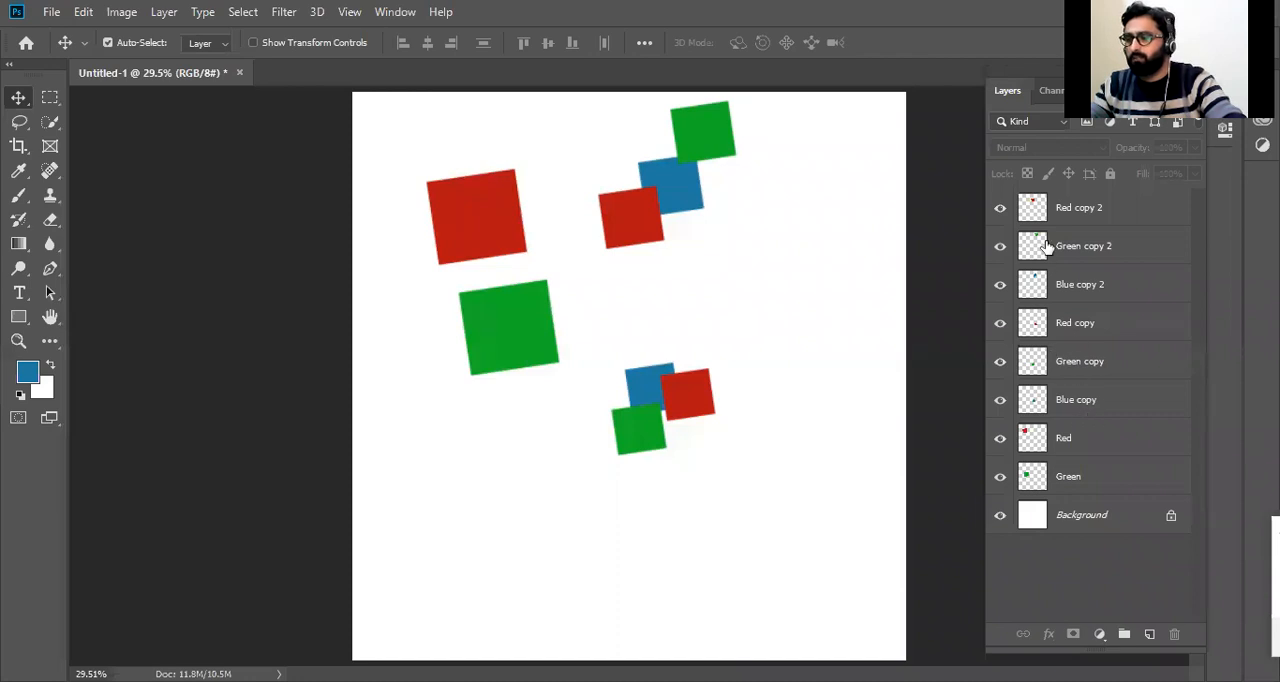
{"action": "left_click", "coordinate": [1132, 548]}
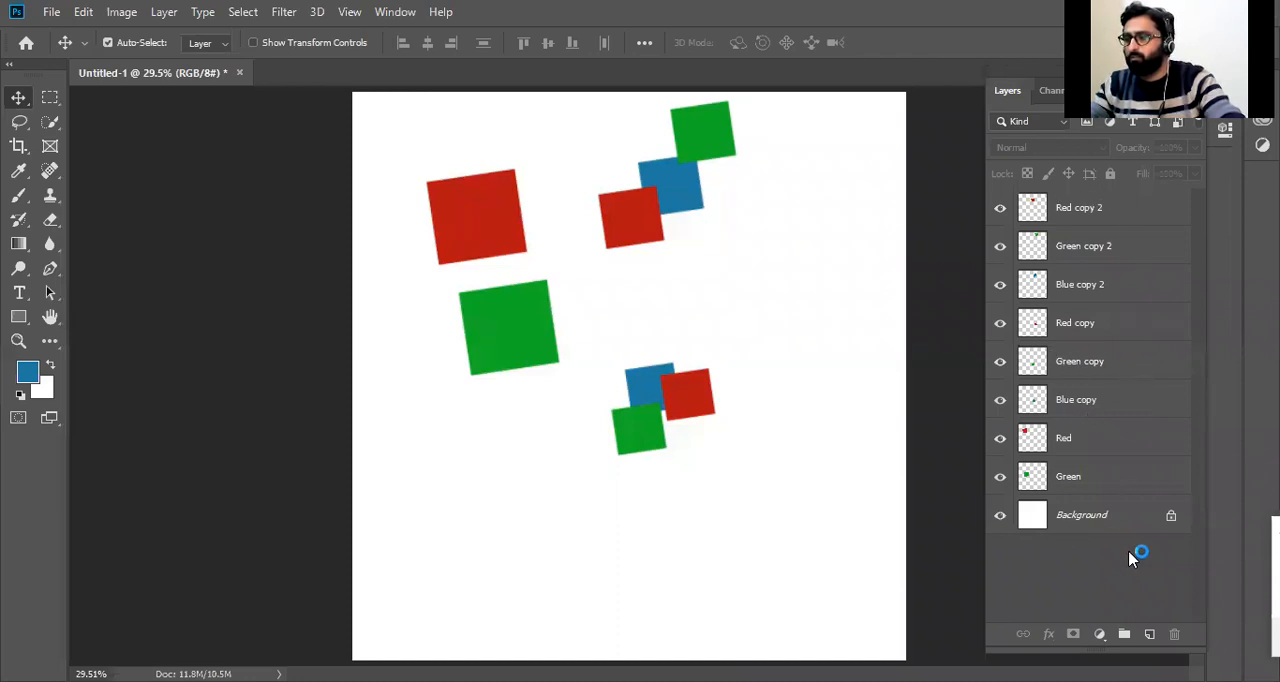
{"action": "left_click", "coordinate": [1150, 636]}
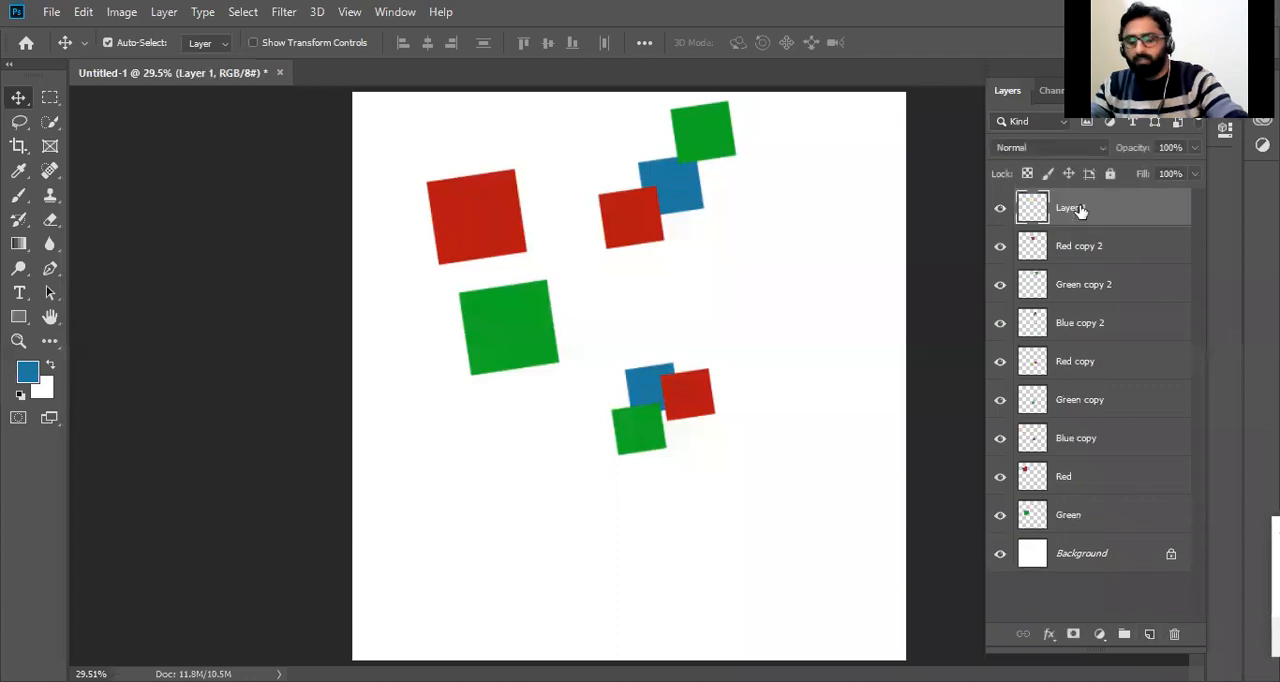
{"action": "key", "text": "ctrl+z"}
Add a new empty layer directly above the Green copy layer and undo the addition.
{"action": "left_click", "coordinate": [1103, 378]}
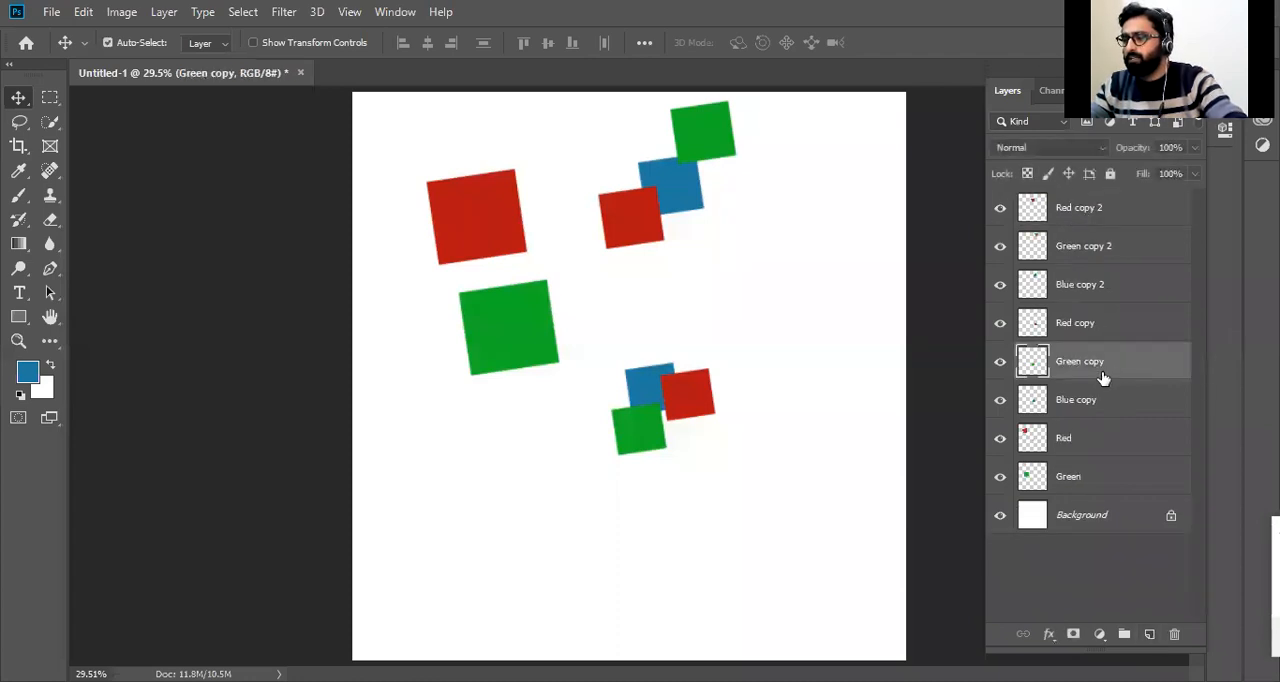
{"action": "left_click", "coordinate": [1150, 635]}
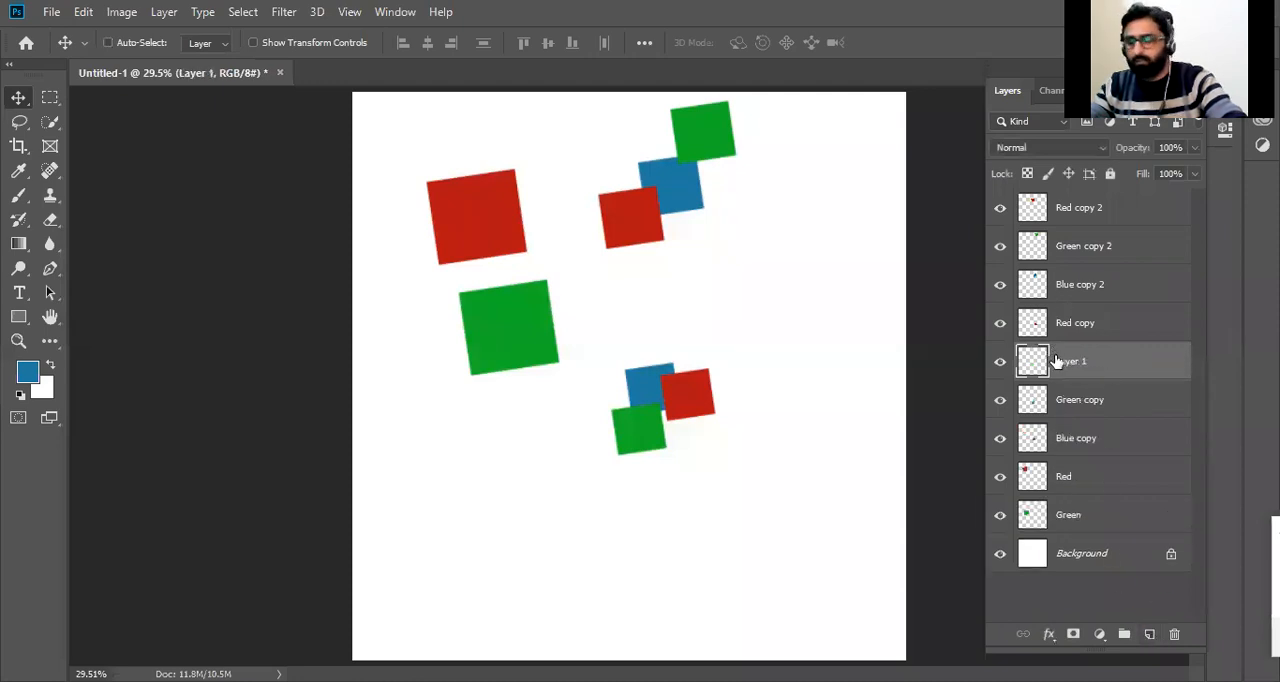
{"action": "key", "text": "ctrl+z"}
Create another layer from the New Layer dialog with its default name and settings, and undo its creation.
{"action": "left_click", "coordinate": [1150, 635], "text": "alt"}
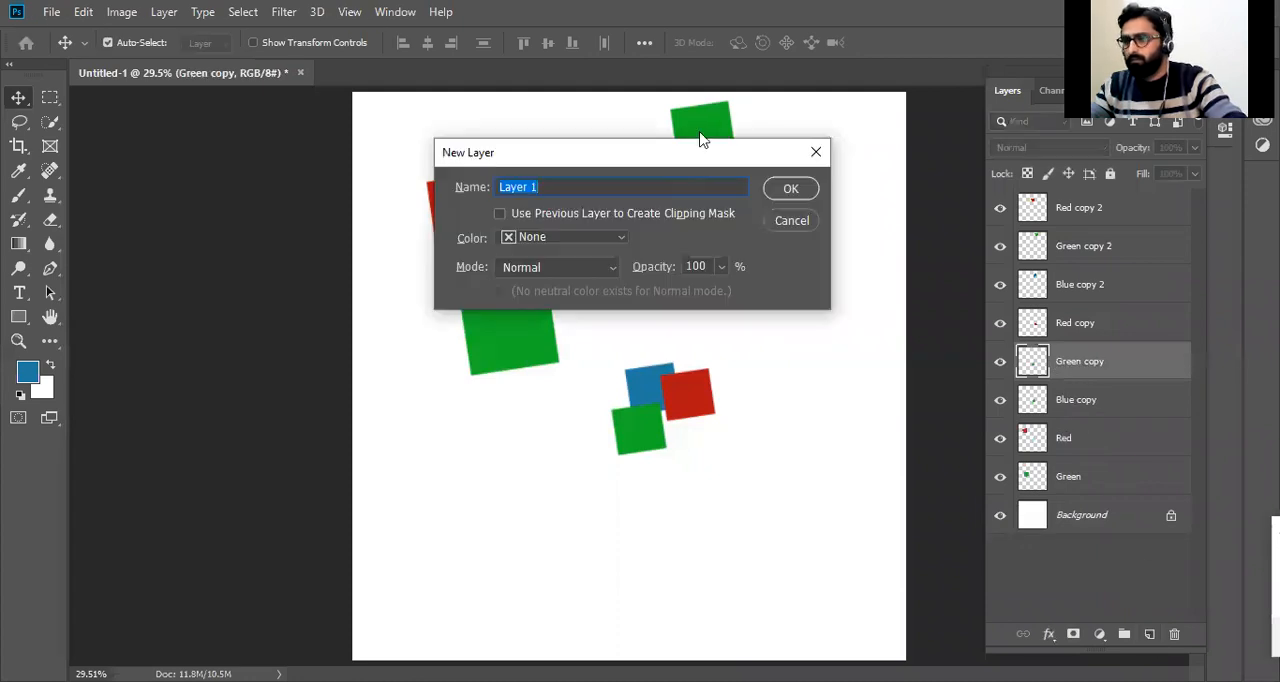
{"action": "left_click", "coordinate": [786, 190]}
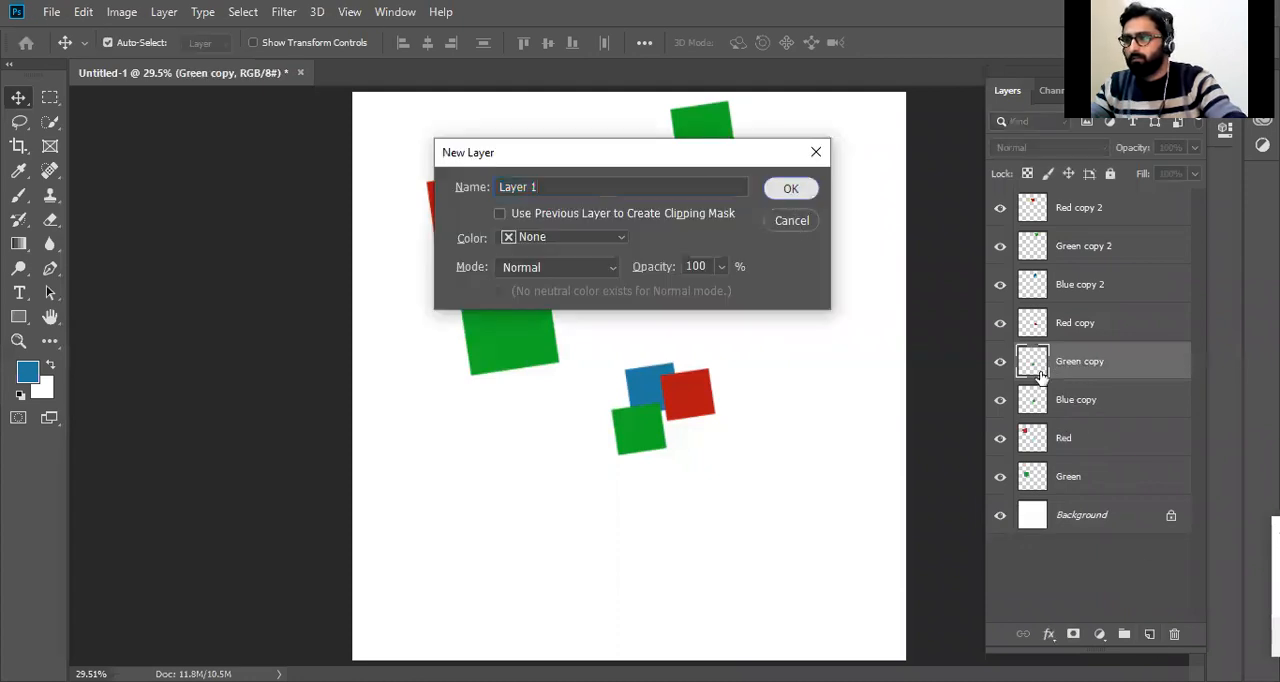
{"action": "key", "text": "ctrl+z"}
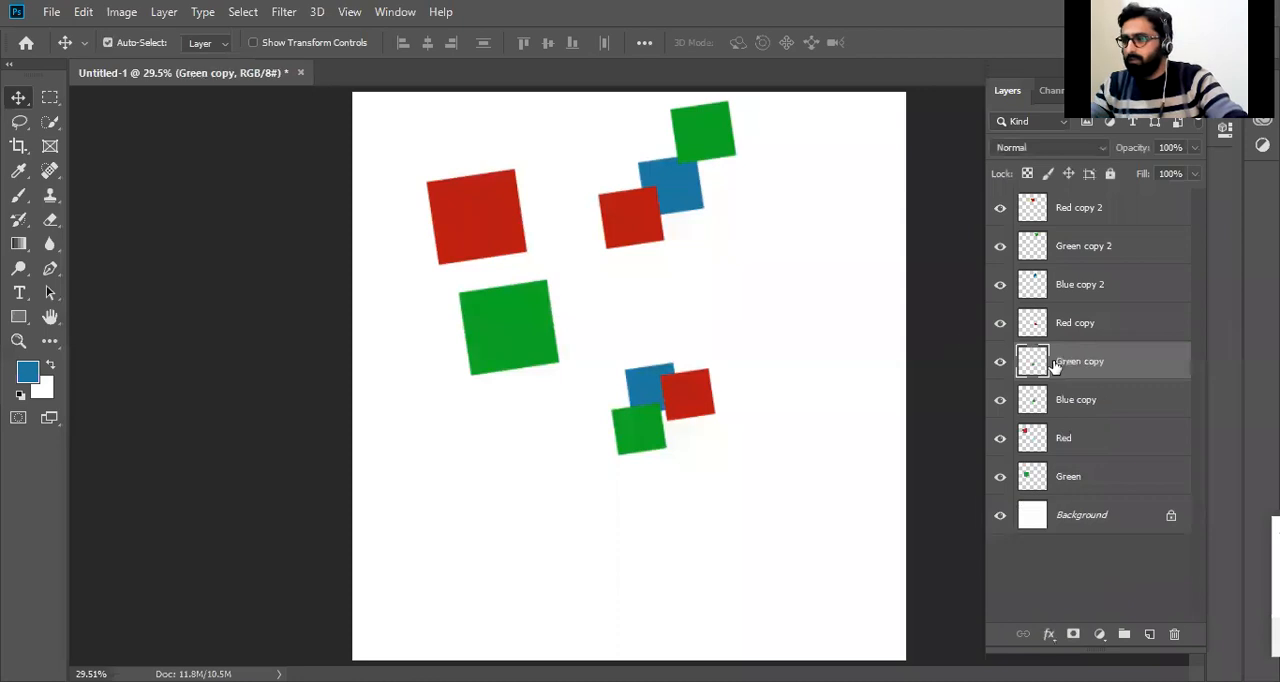
Add a new empty layer above Red copy 2 at the top of the stack and undo it.
{"action": "left_click", "coordinate": [1074, 214]}
{"action": "left_click", "coordinate": [1150, 634]}
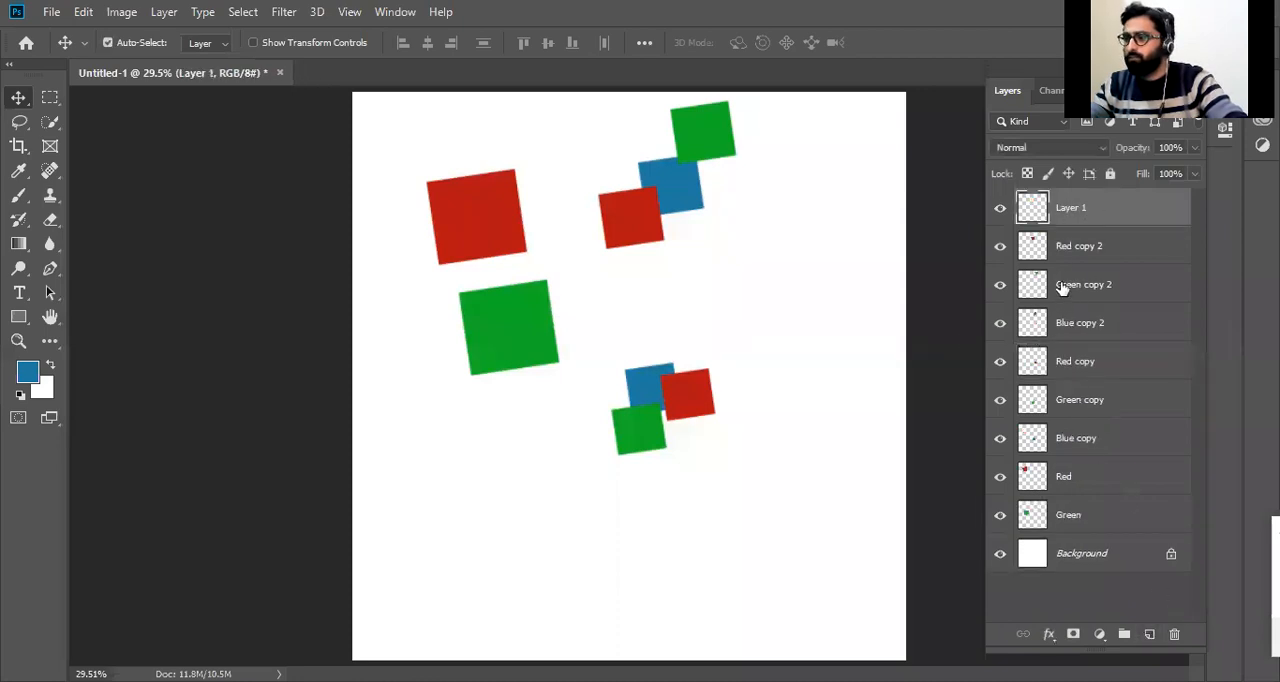
{"action": "key", "text": "ctrl+z"}
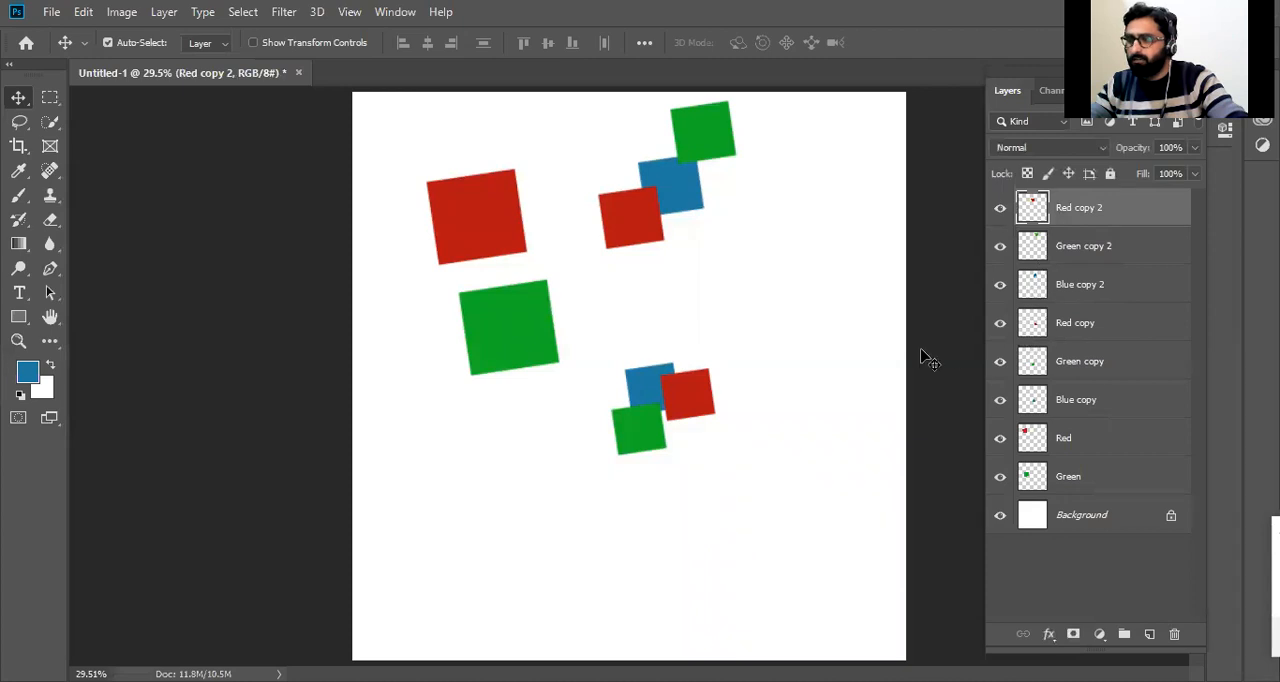
Move the large green square up and right, and overlap it with the upper small blue and red squares.
{"action": "left_click_drag", "start_coordinate": [534, 320], "coordinate": [606, 255]}
{"action": "left_click_drag", "start_coordinate": [643, 218], "coordinate": [634, 262]}
{"action": "left_click_drag", "start_coordinate": [605, 220], "coordinate": [617, 216]}
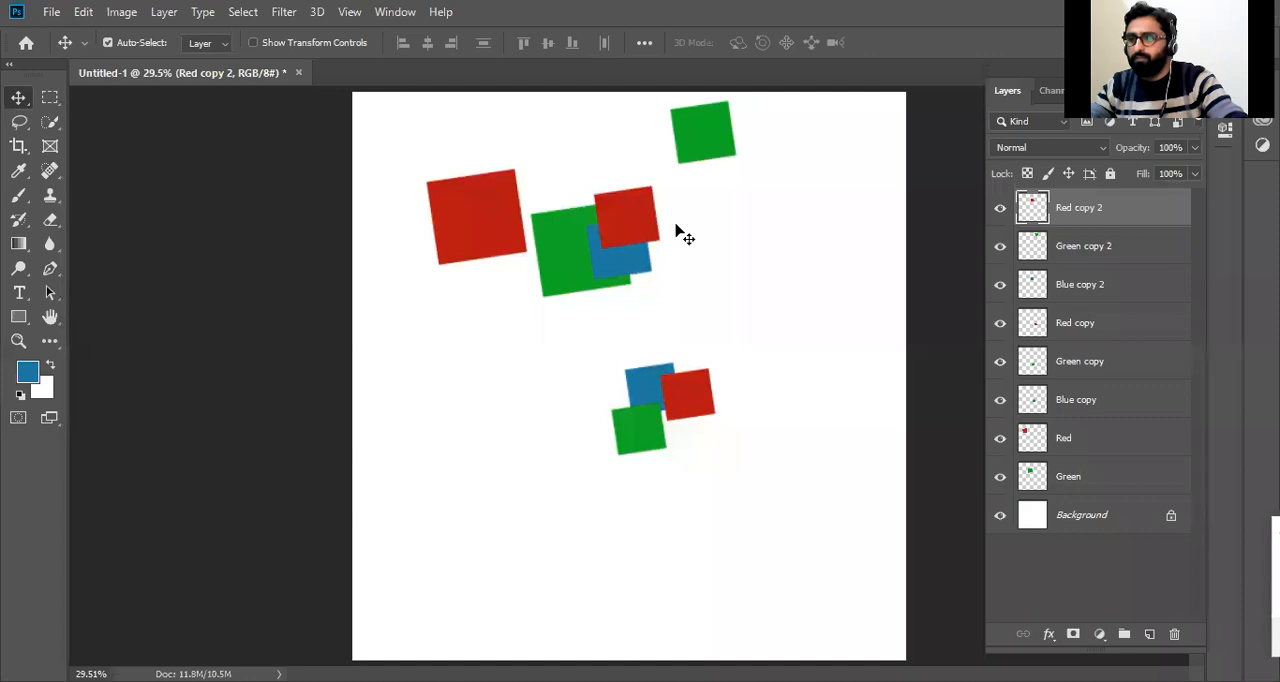
Raise the Green layer to the top of the stack and position the large green square over the upper small red and blue squares.
{"action": "left_click", "coordinate": [606, 259]}
{"action": "left_click", "coordinate": [572, 270]}
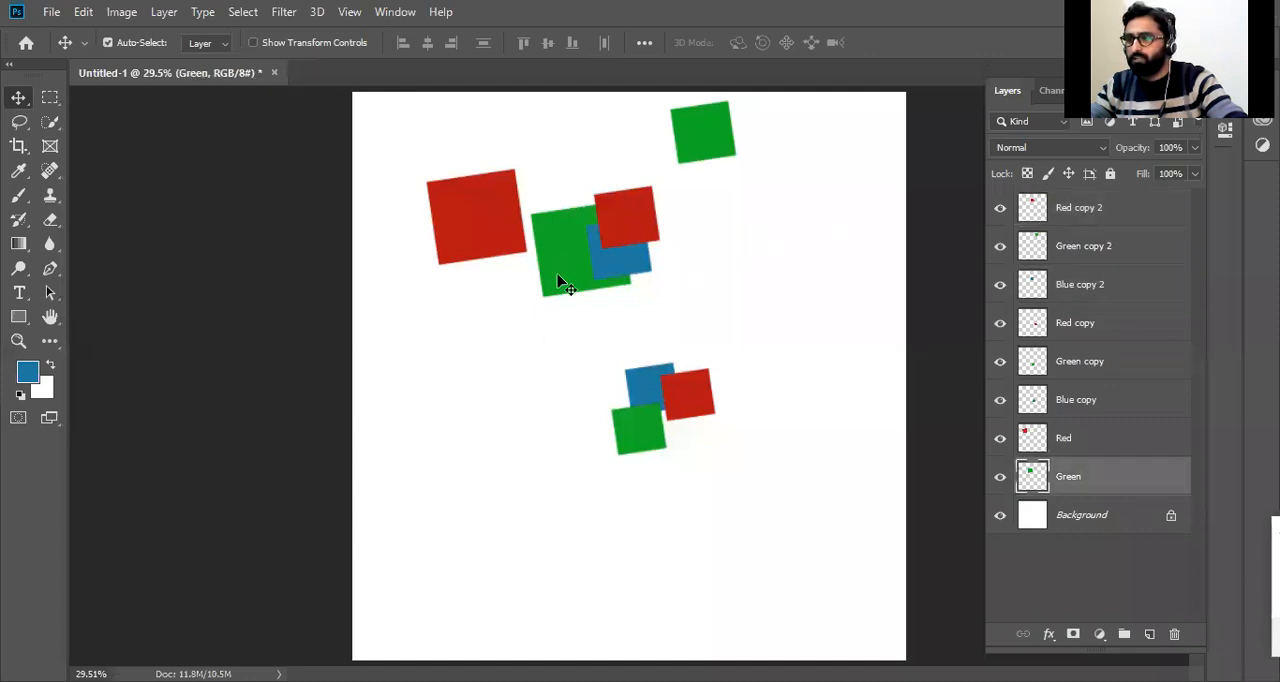
{"action": "left_click_drag", "start_coordinate": [570, 272], "coordinate": [601, 245]}
{"action": "left_click_drag", "start_coordinate": [1151, 470], "coordinate": [1156, 205]}
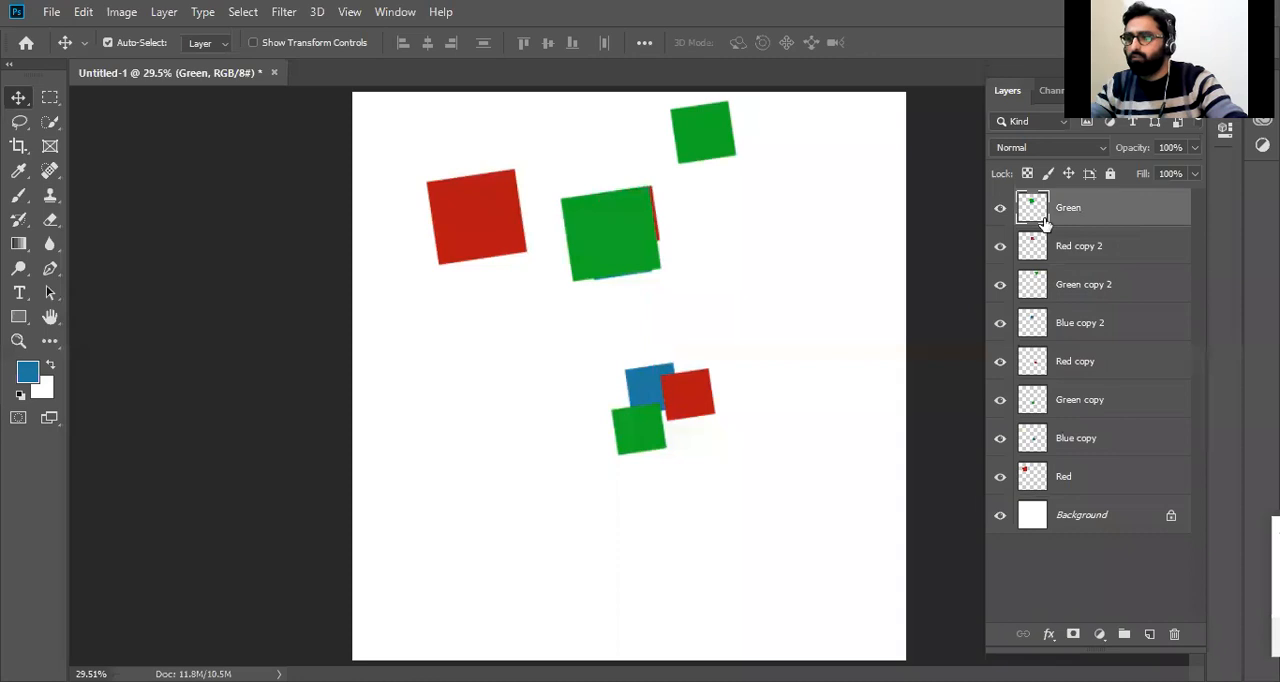
{"action": "mouse_move", "coordinate": [616, 228]}
{"action": "left_mouse_down"}
{"action": "mouse_move", "coordinate": [610, 302]}
{"action": "mouse_move", "coordinate": [624, 302]}
{"action": "mouse_move", "coordinate": [624, 230]}
{"action": "mouse_move", "coordinate": [545, 251]}
{"action": "mouse_move", "coordinate": [651, 217]}
{"action": "mouse_move", "coordinate": [636, 224]}
{"action": "left_mouse_up"}
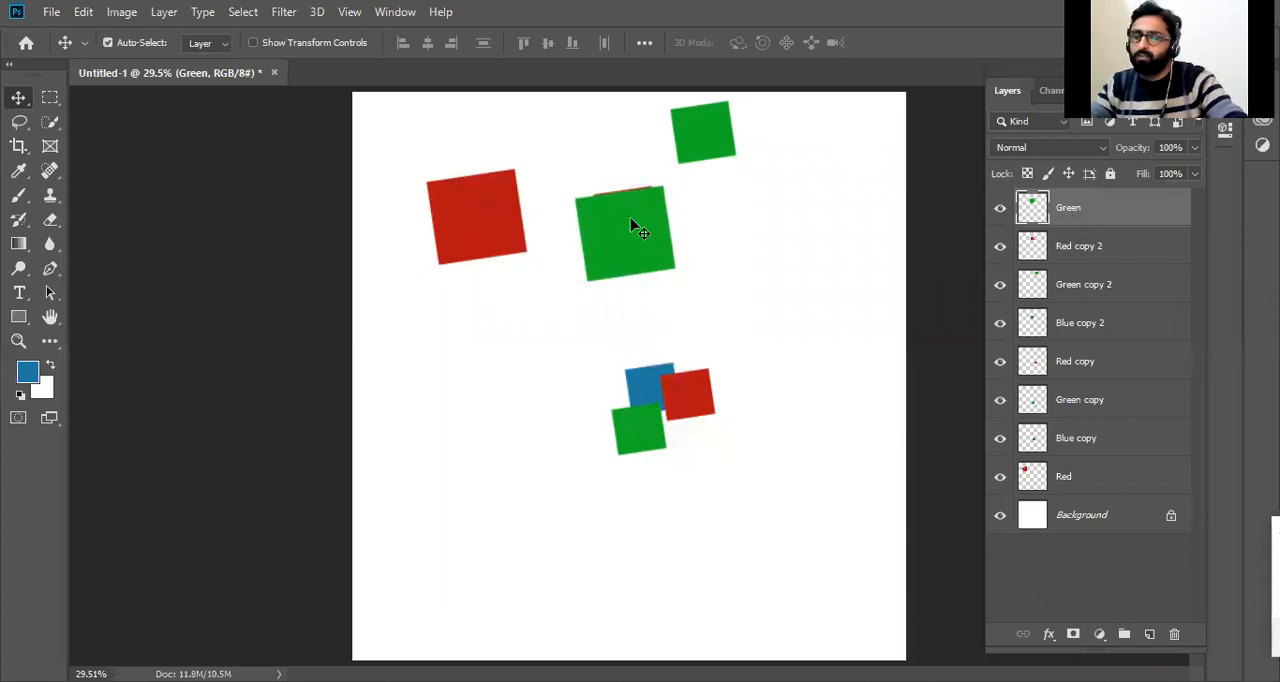
Move the lower small green and red squares so that both overlap the small blue square.
{"action": "left_click_drag", "start_coordinate": [648, 430], "coordinate": [653, 382]}
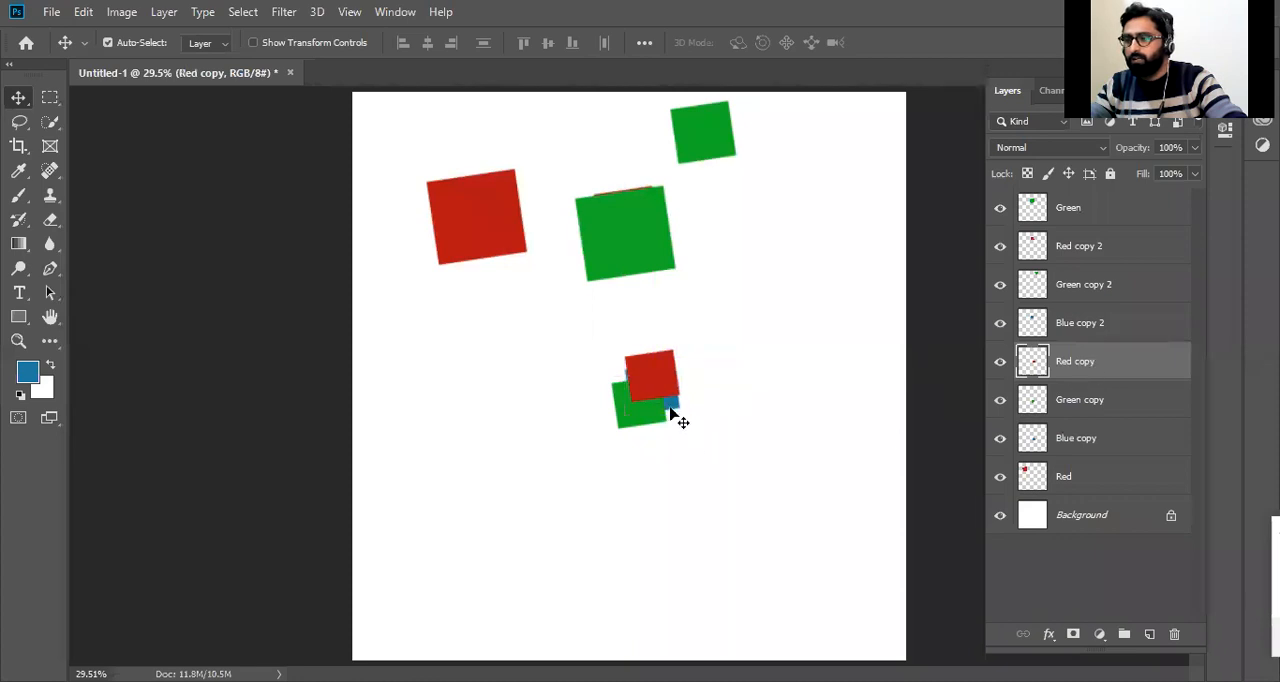
{"action": "left_click", "coordinate": [1164, 426]}
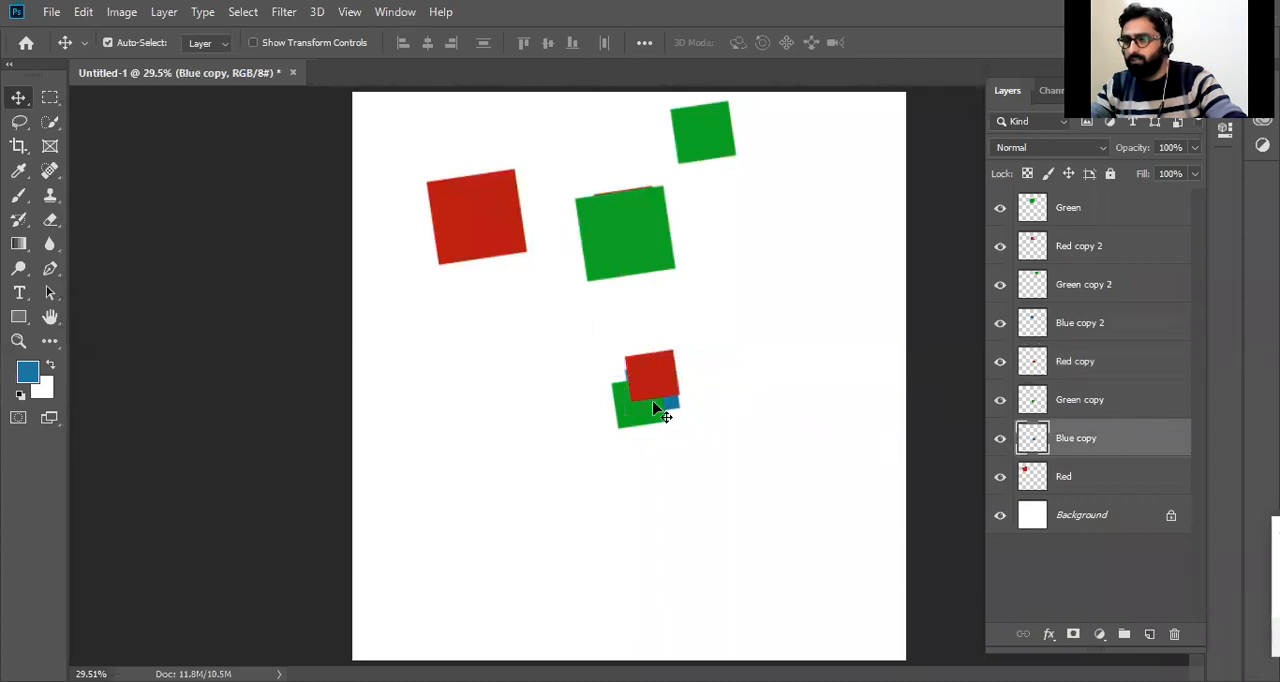
{"action": "left_click", "coordinate": [660, 425]}
Place the Red copy layer below Blue copy, shift its square up and right behind the blue one, and deselect all layers.
{"action": "left_click", "coordinate": [1091, 366]}
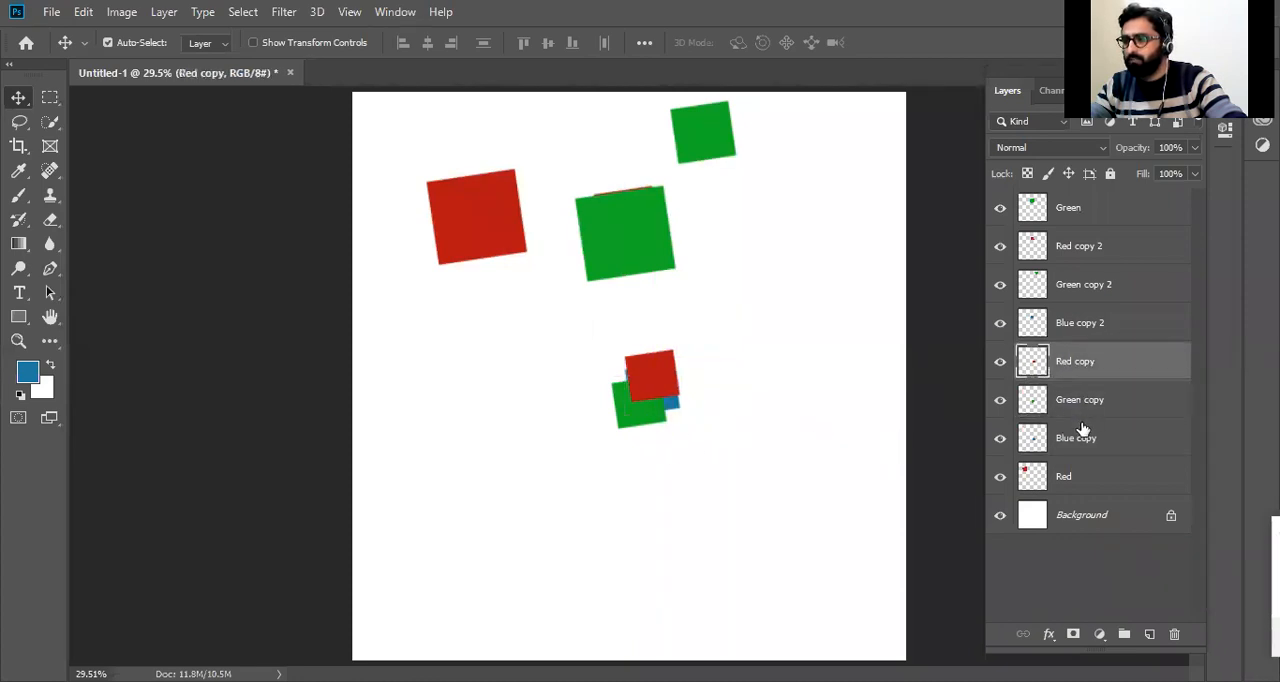
{"action": "left_click_drag", "start_coordinate": [663, 388], "coordinate": [672, 363]}
{"action": "left_click_drag", "start_coordinate": [1125, 369], "coordinate": [1123, 440]}
{"action": "left_click_drag", "start_coordinate": [682, 360], "coordinate": [670, 362]}
{"action": "left_click", "coordinate": [738, 396]}
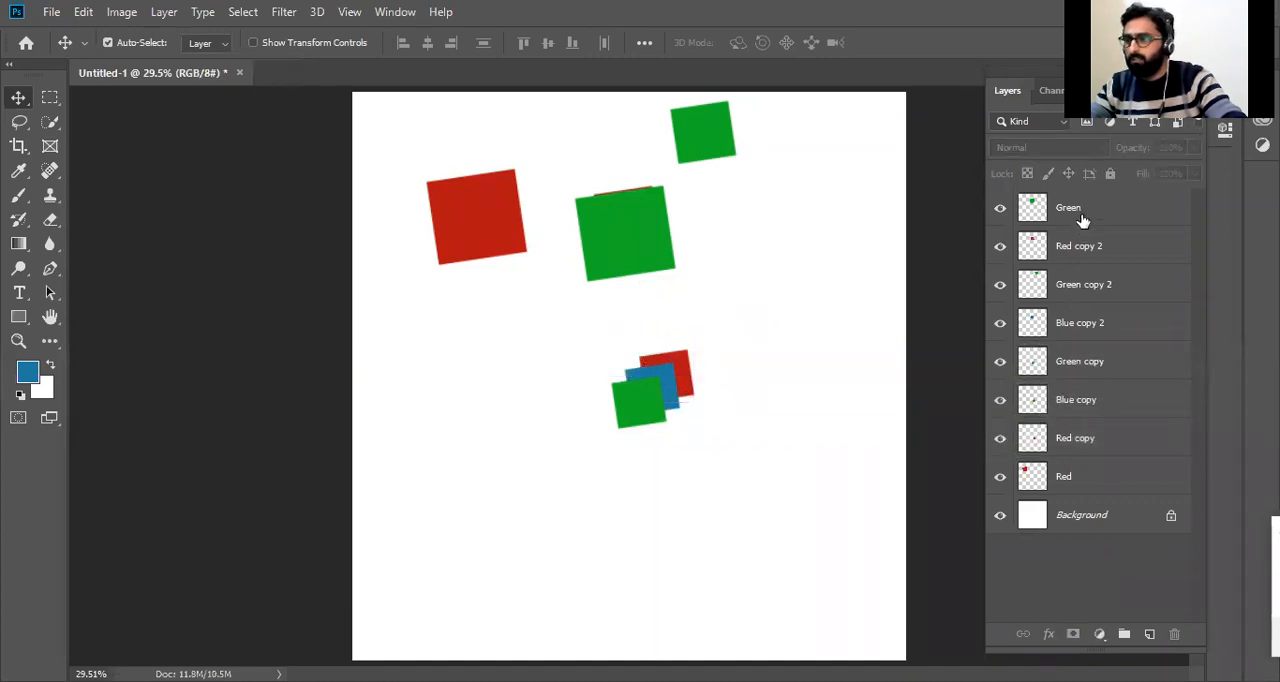